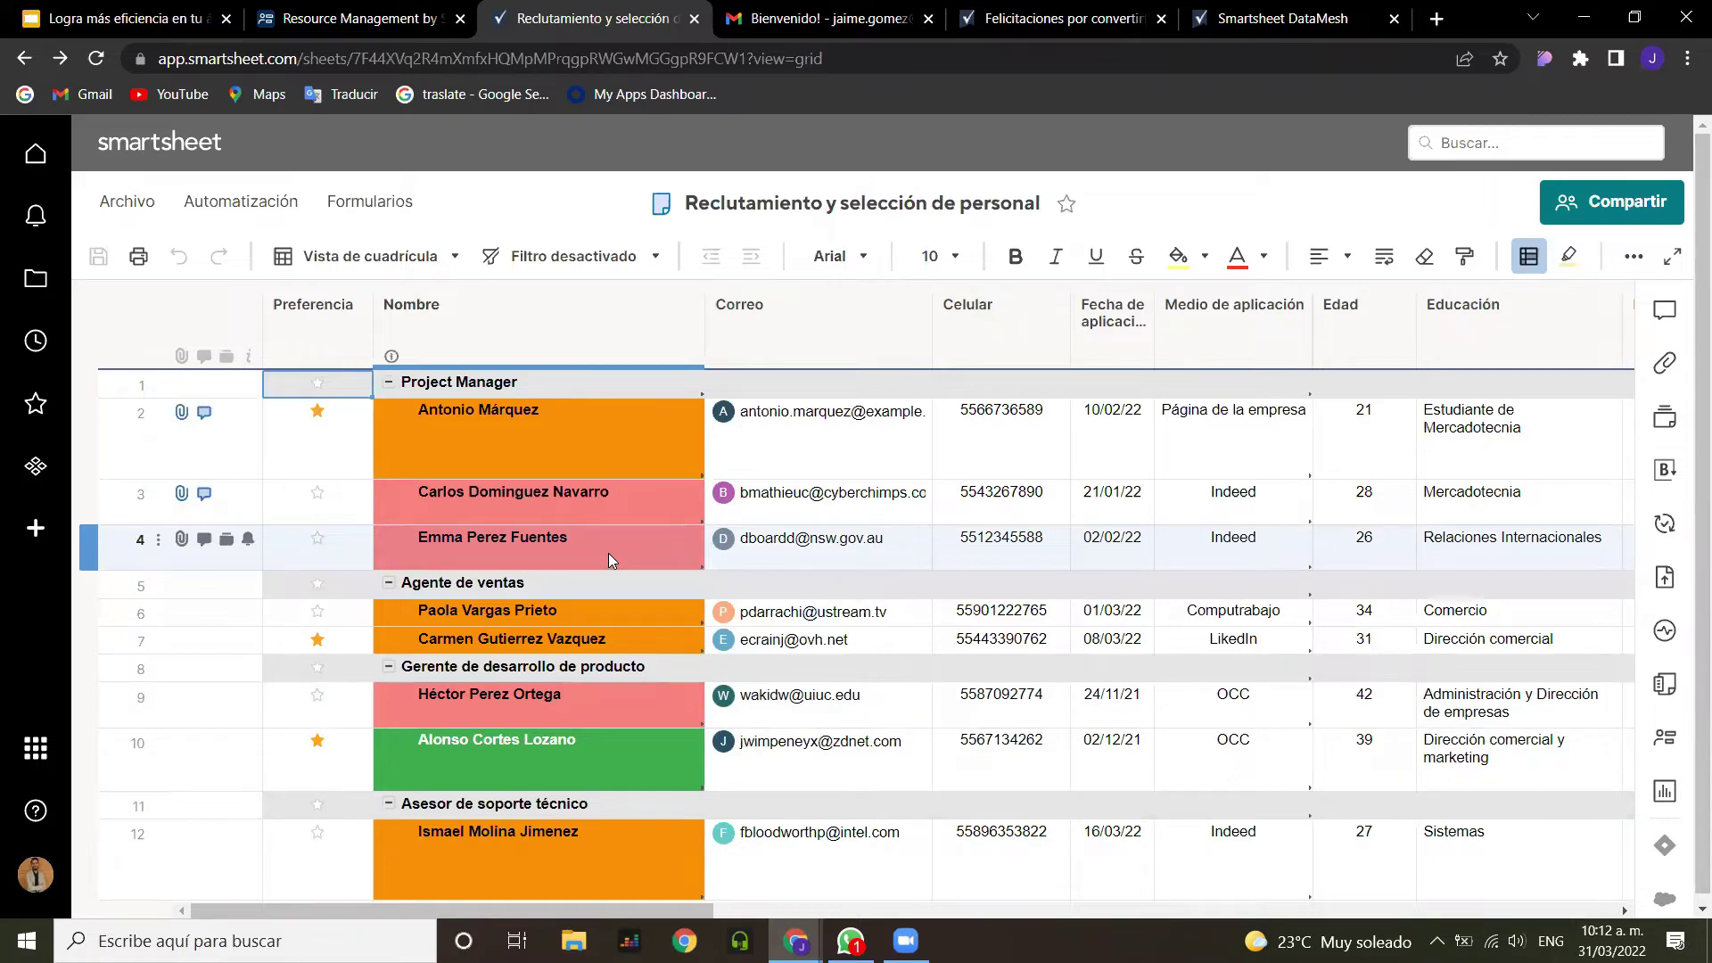
left_click(657, 258)
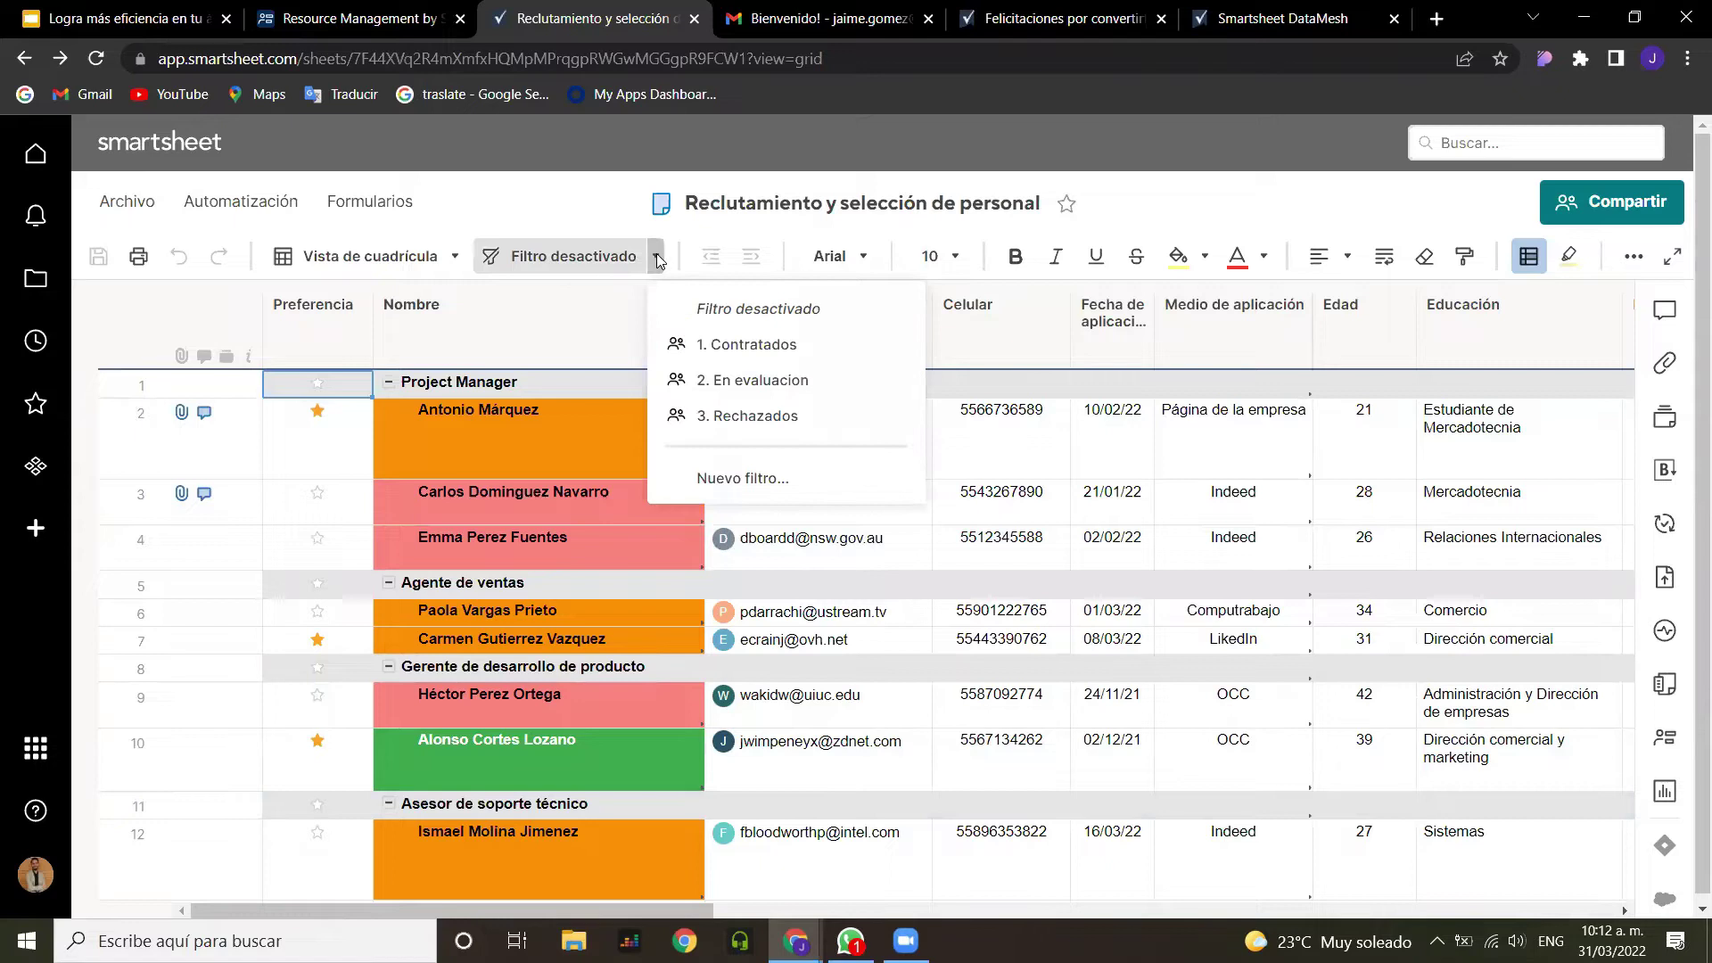
left_click(760, 350)
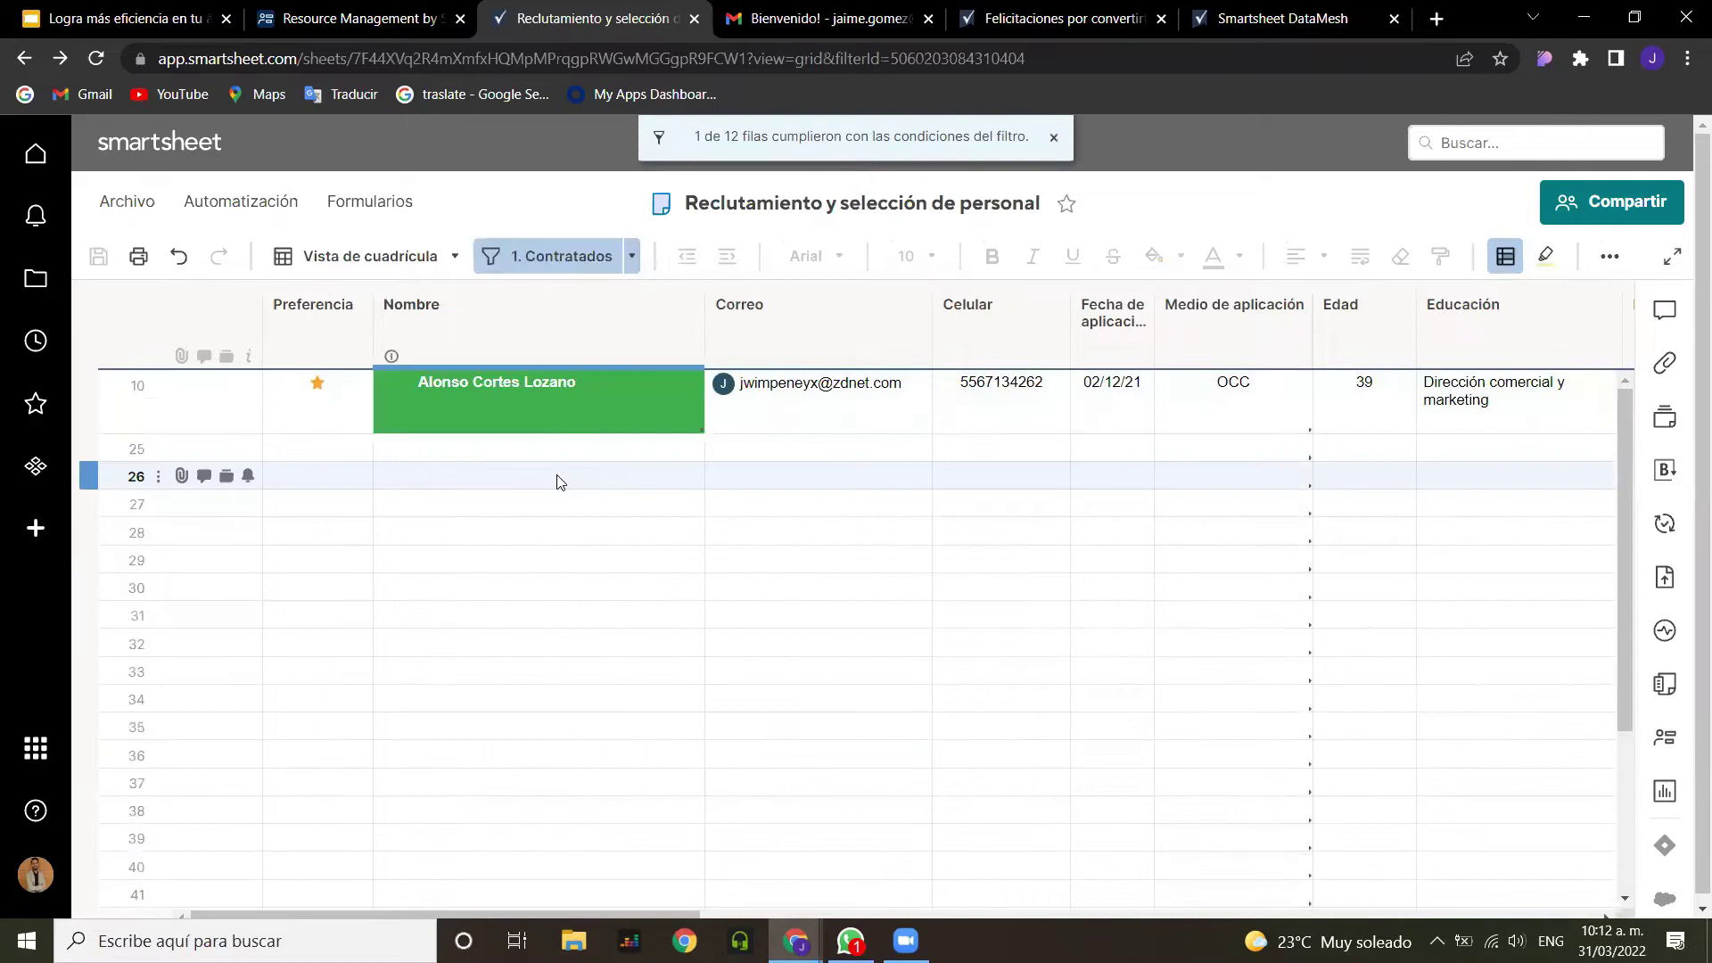
left_click(632, 256)
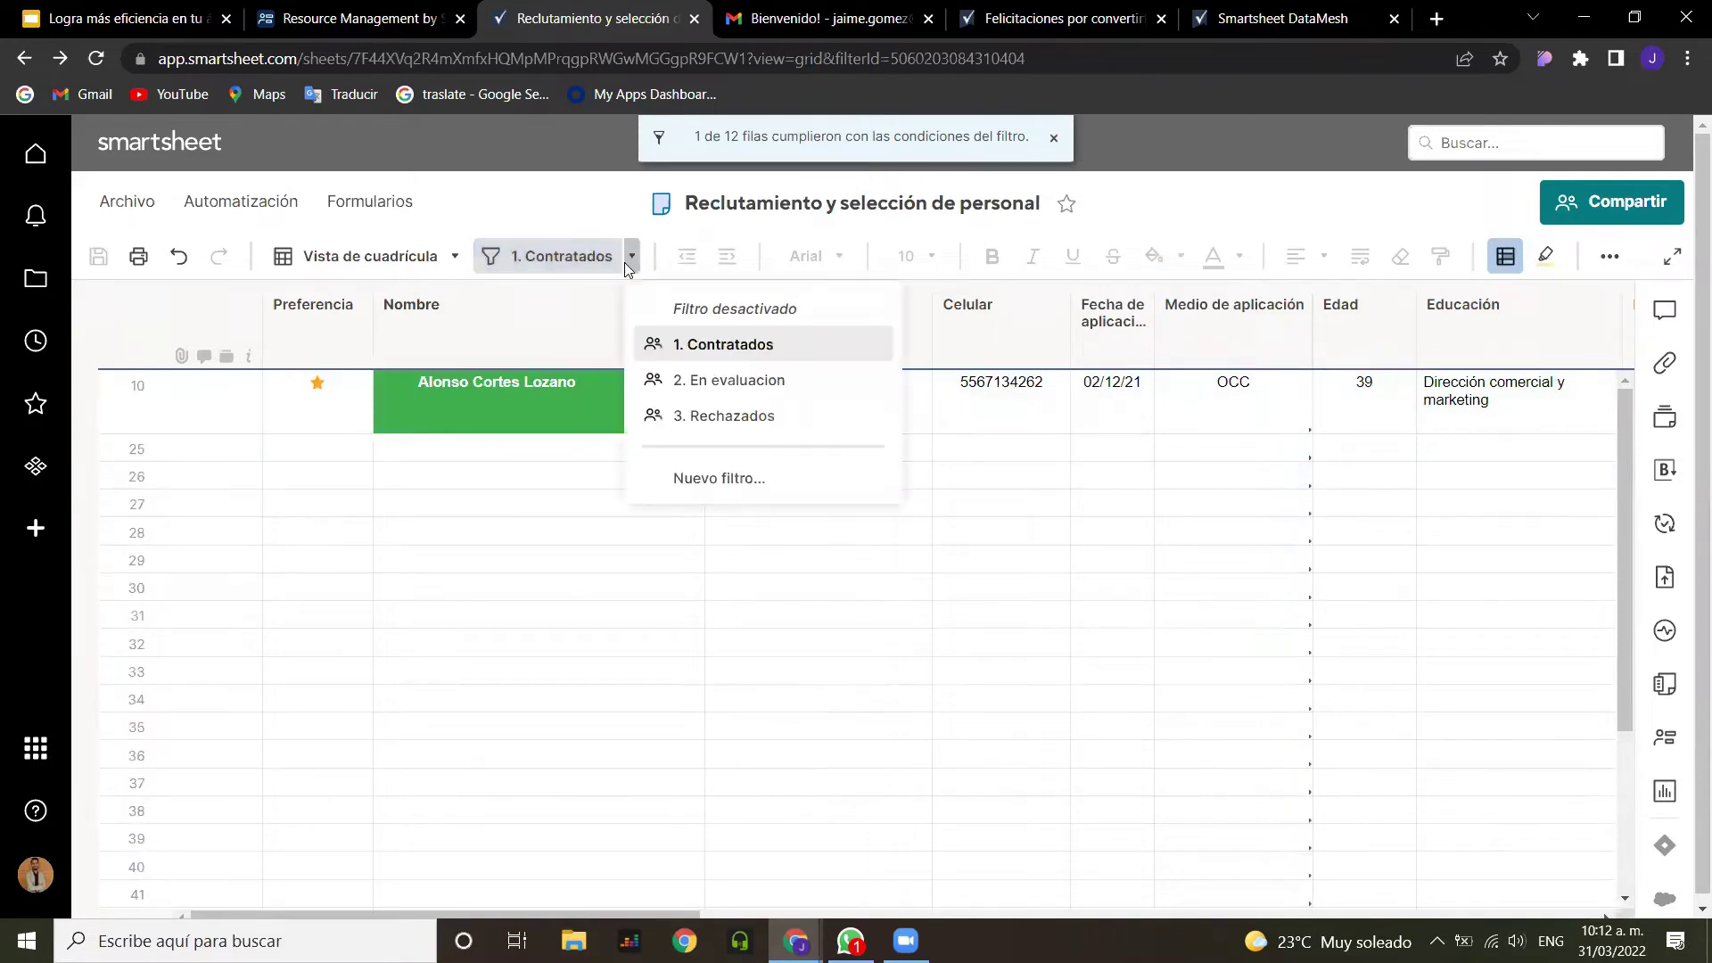
left_click(704, 380)
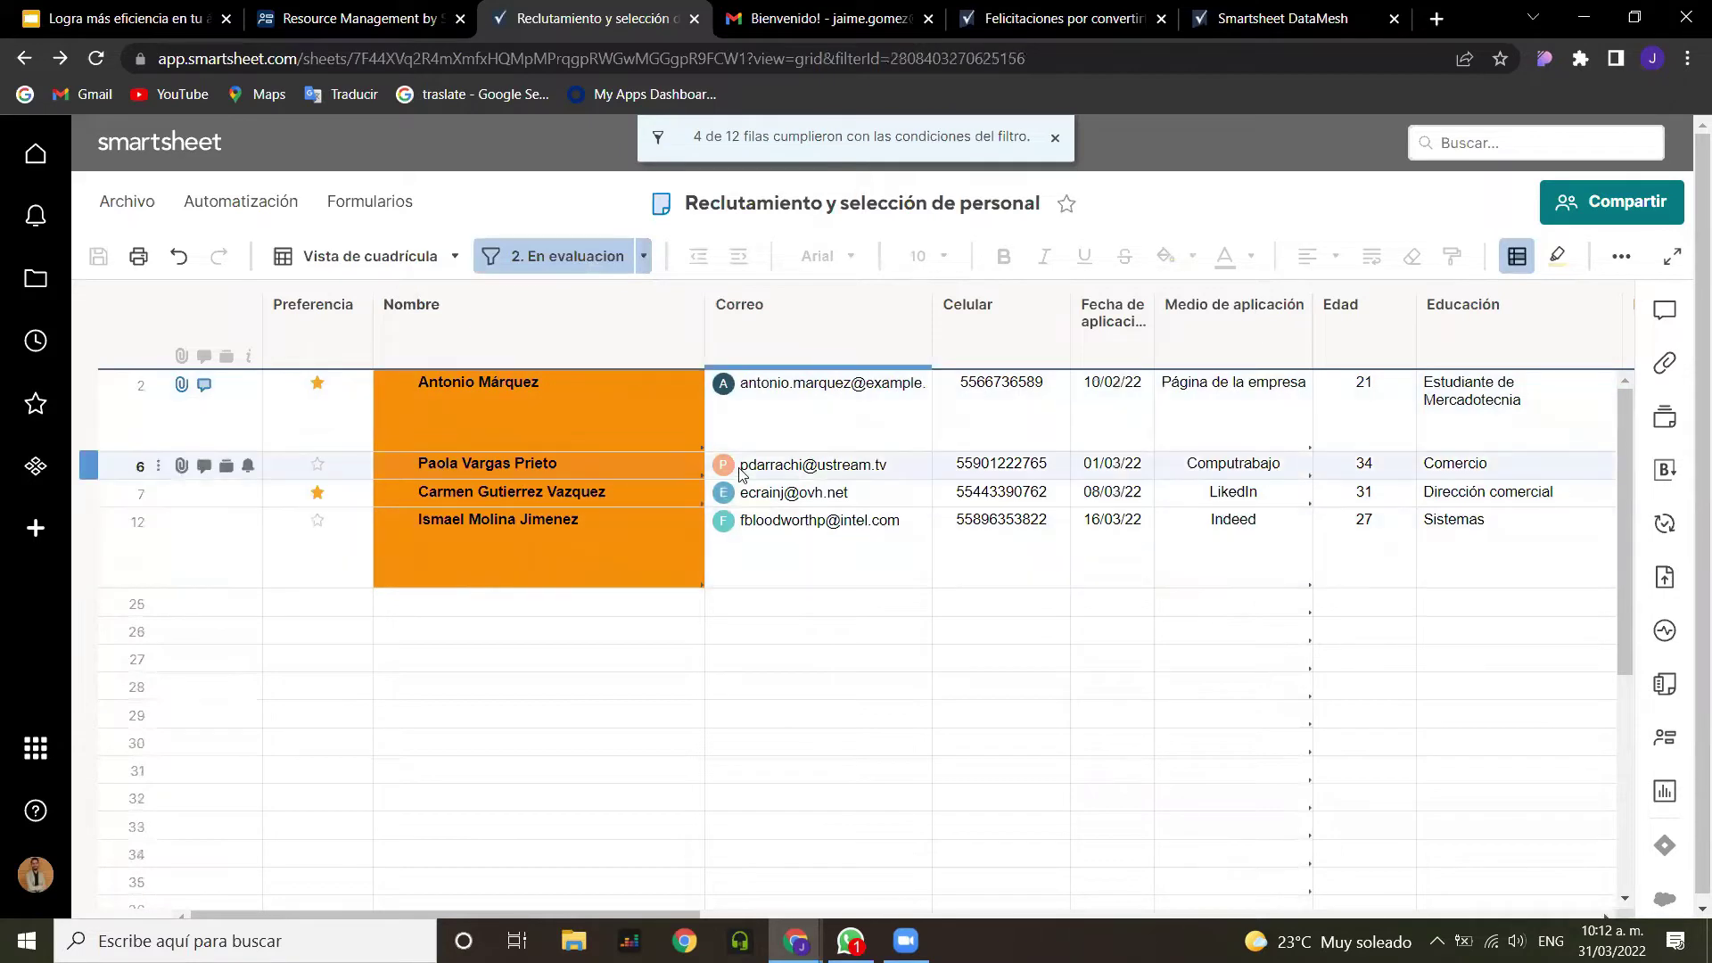
mouse_move(739, 474)
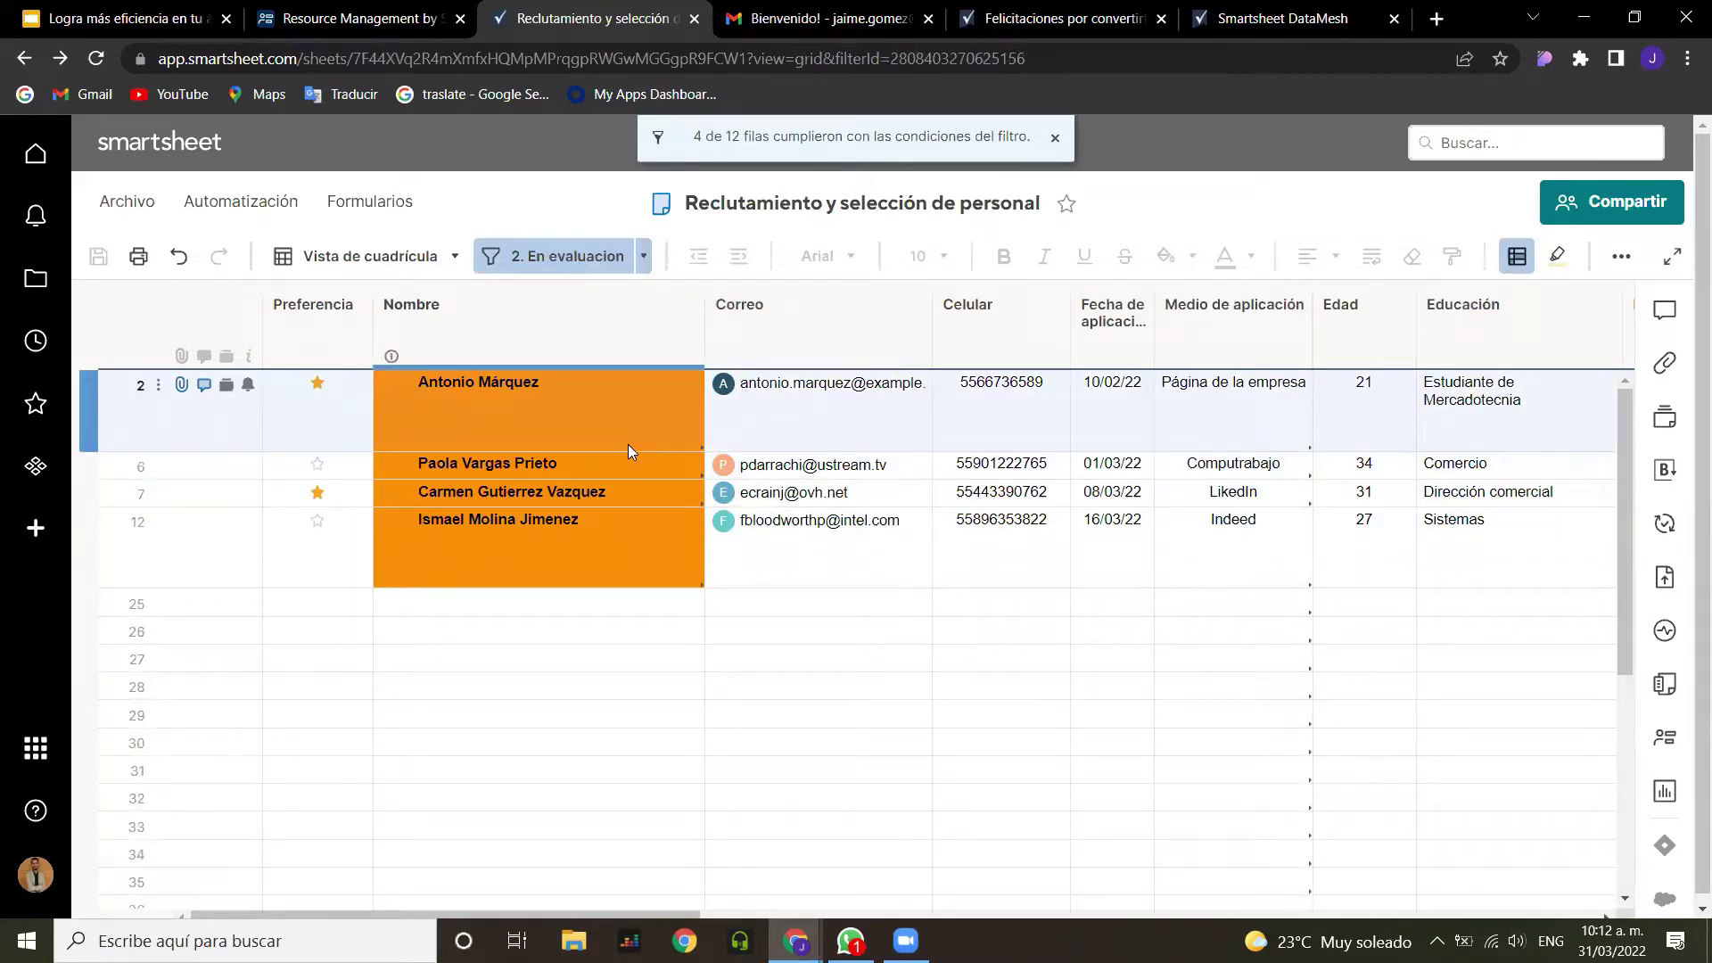
left_click(548, 257)
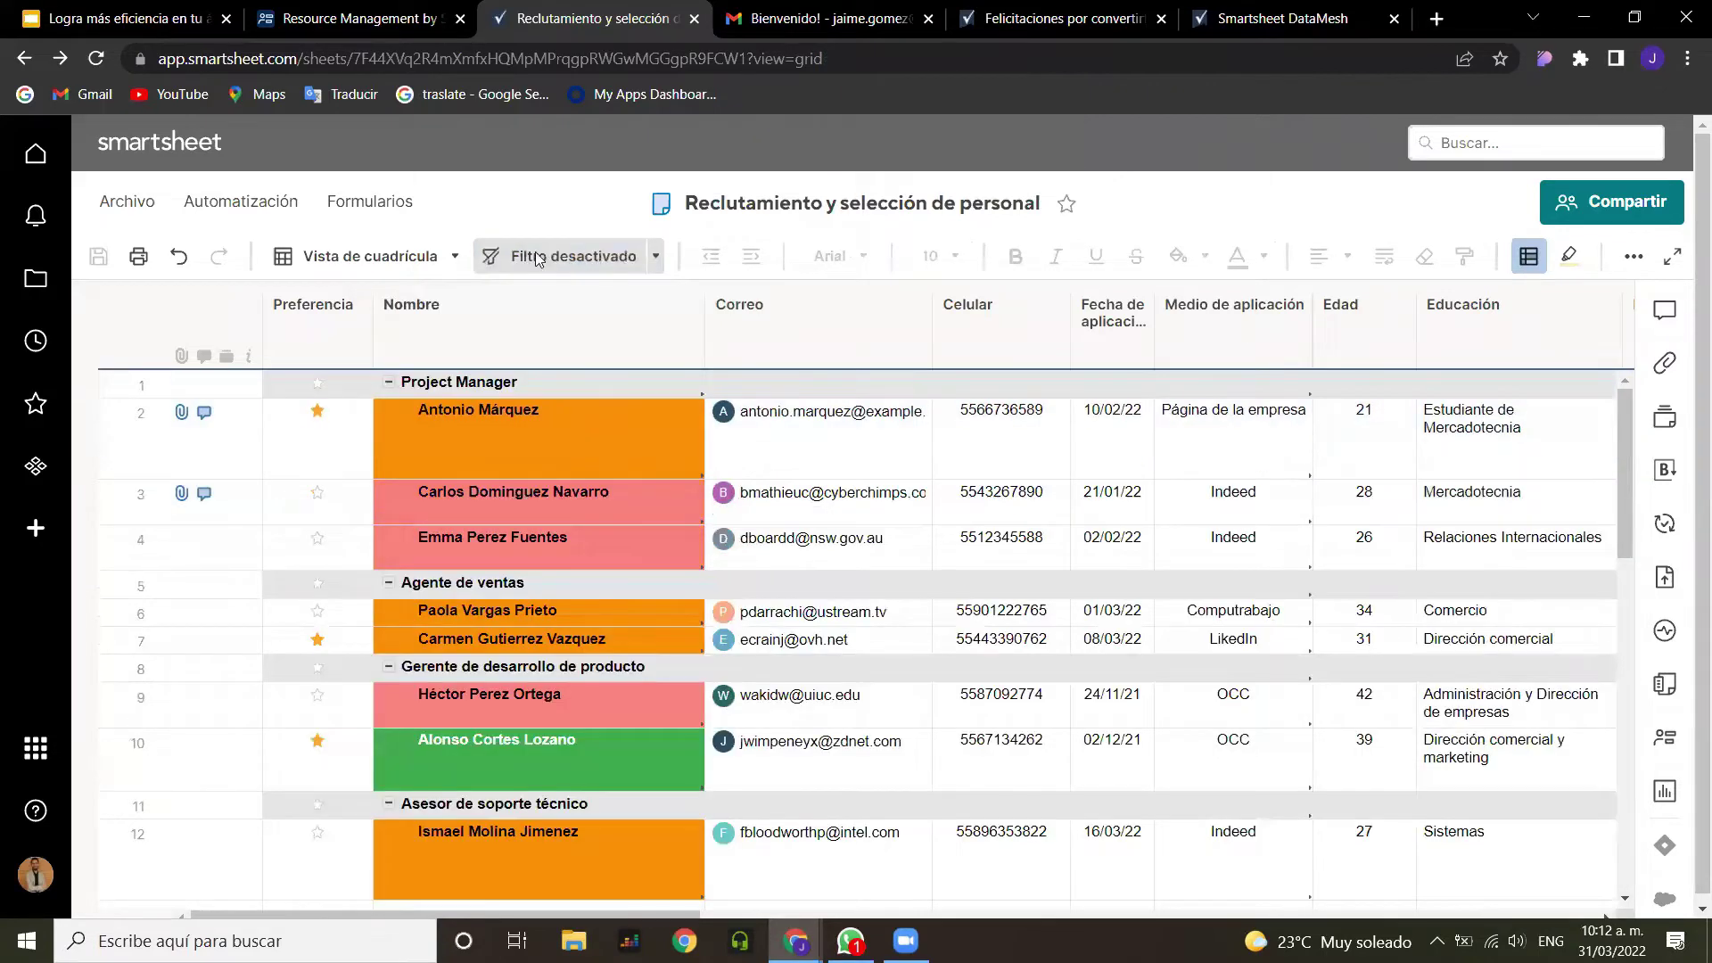
left_click(458, 259)
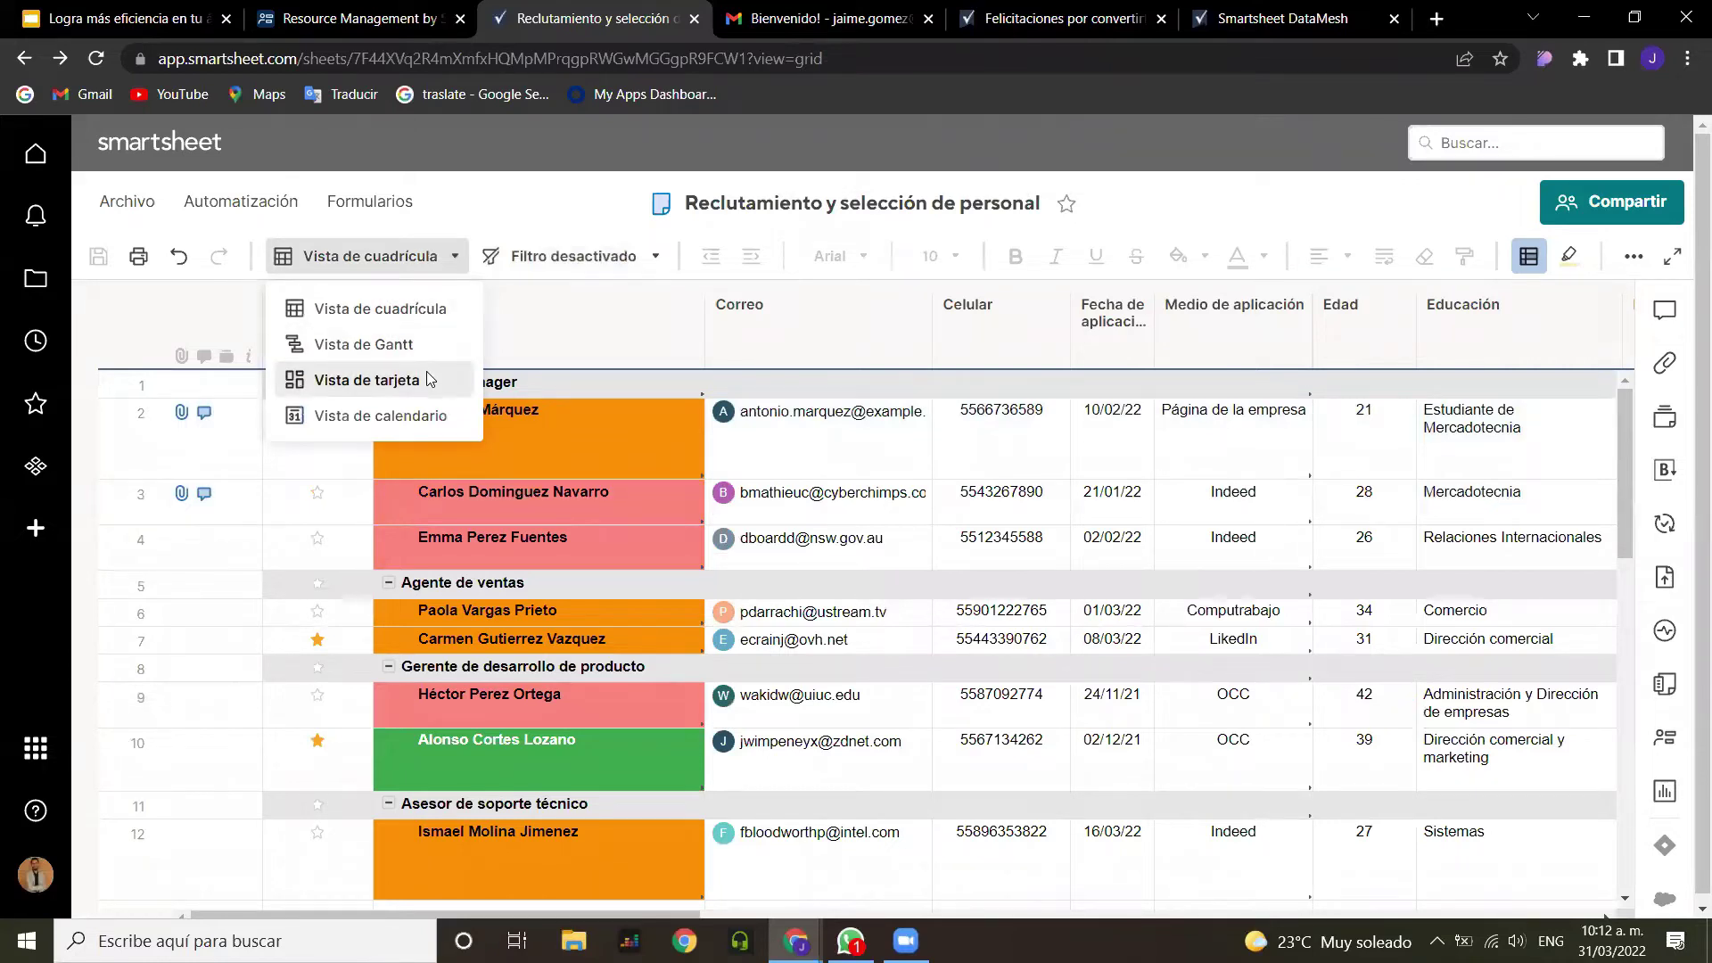
left_click(367, 381)
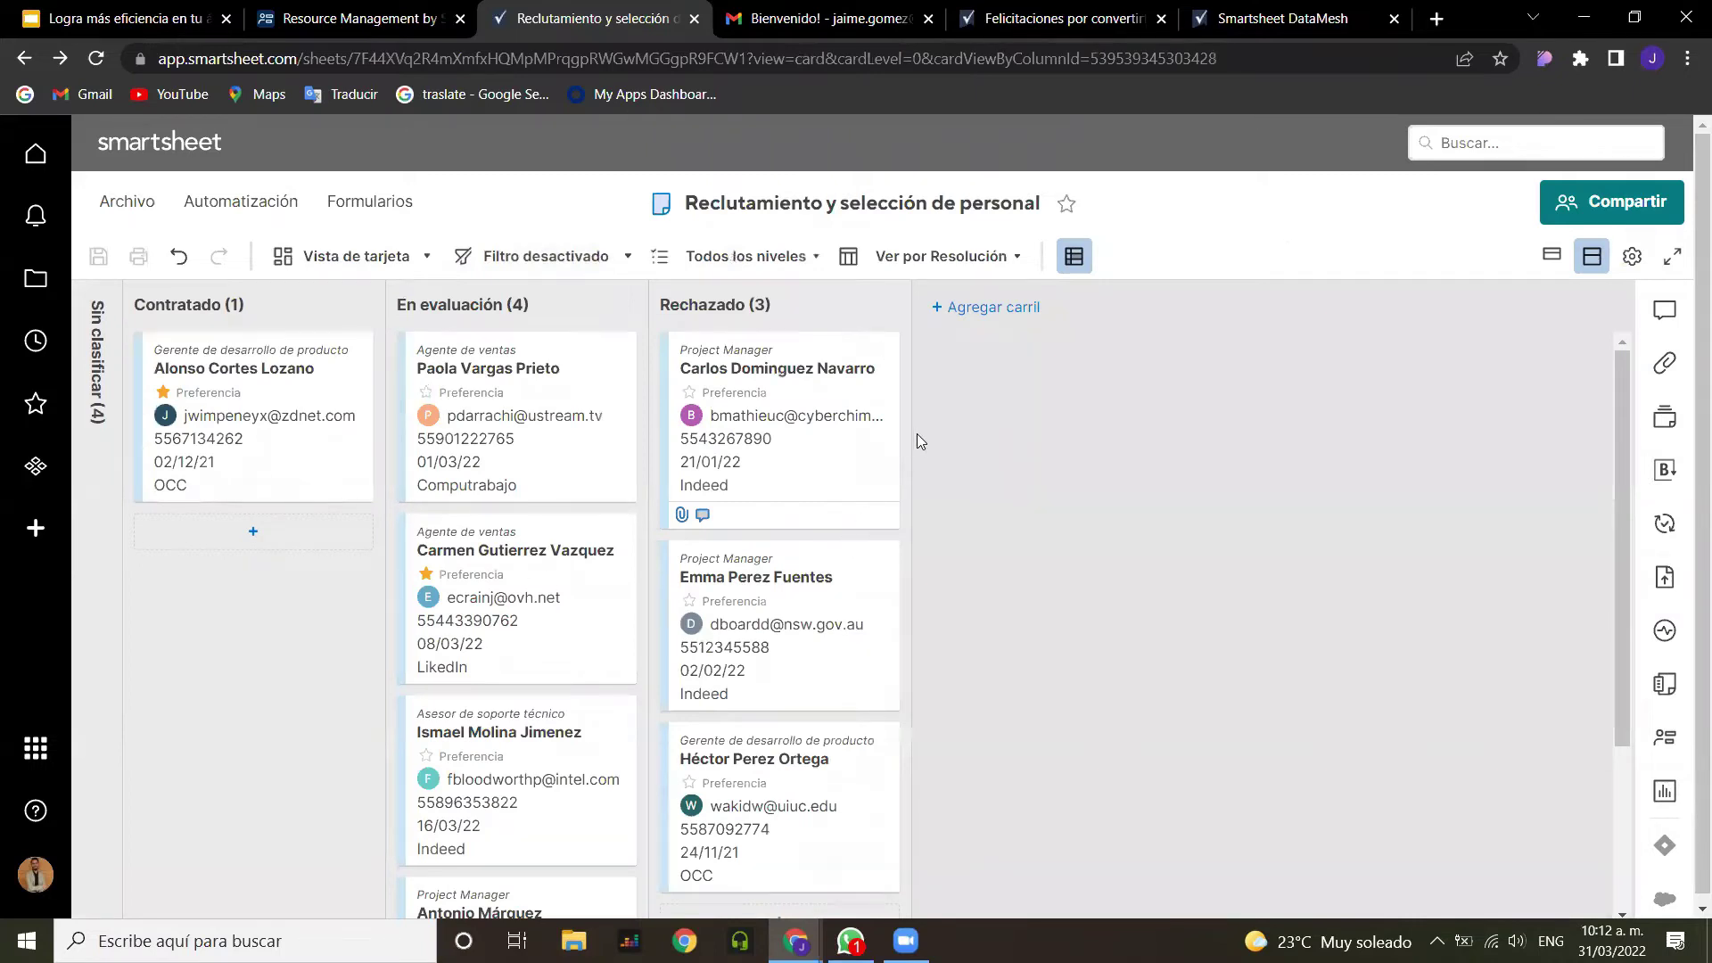
left_click(936, 256)
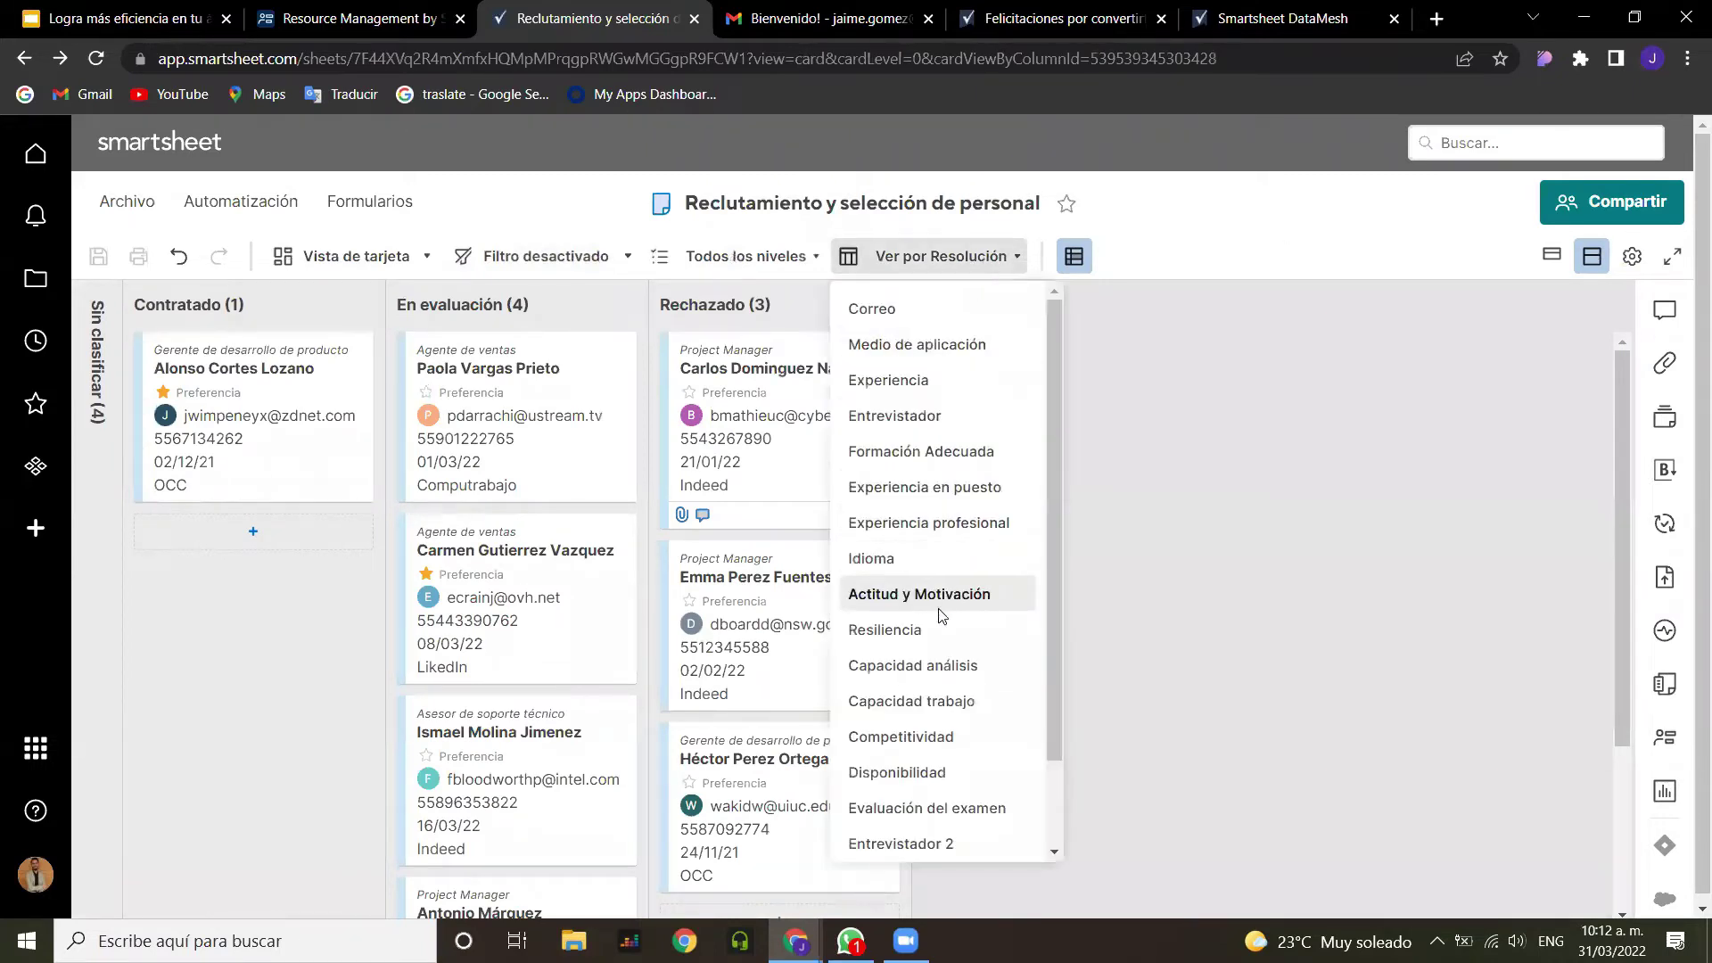
scroll(923, 775, "down", 2)
left_click(923, 776)
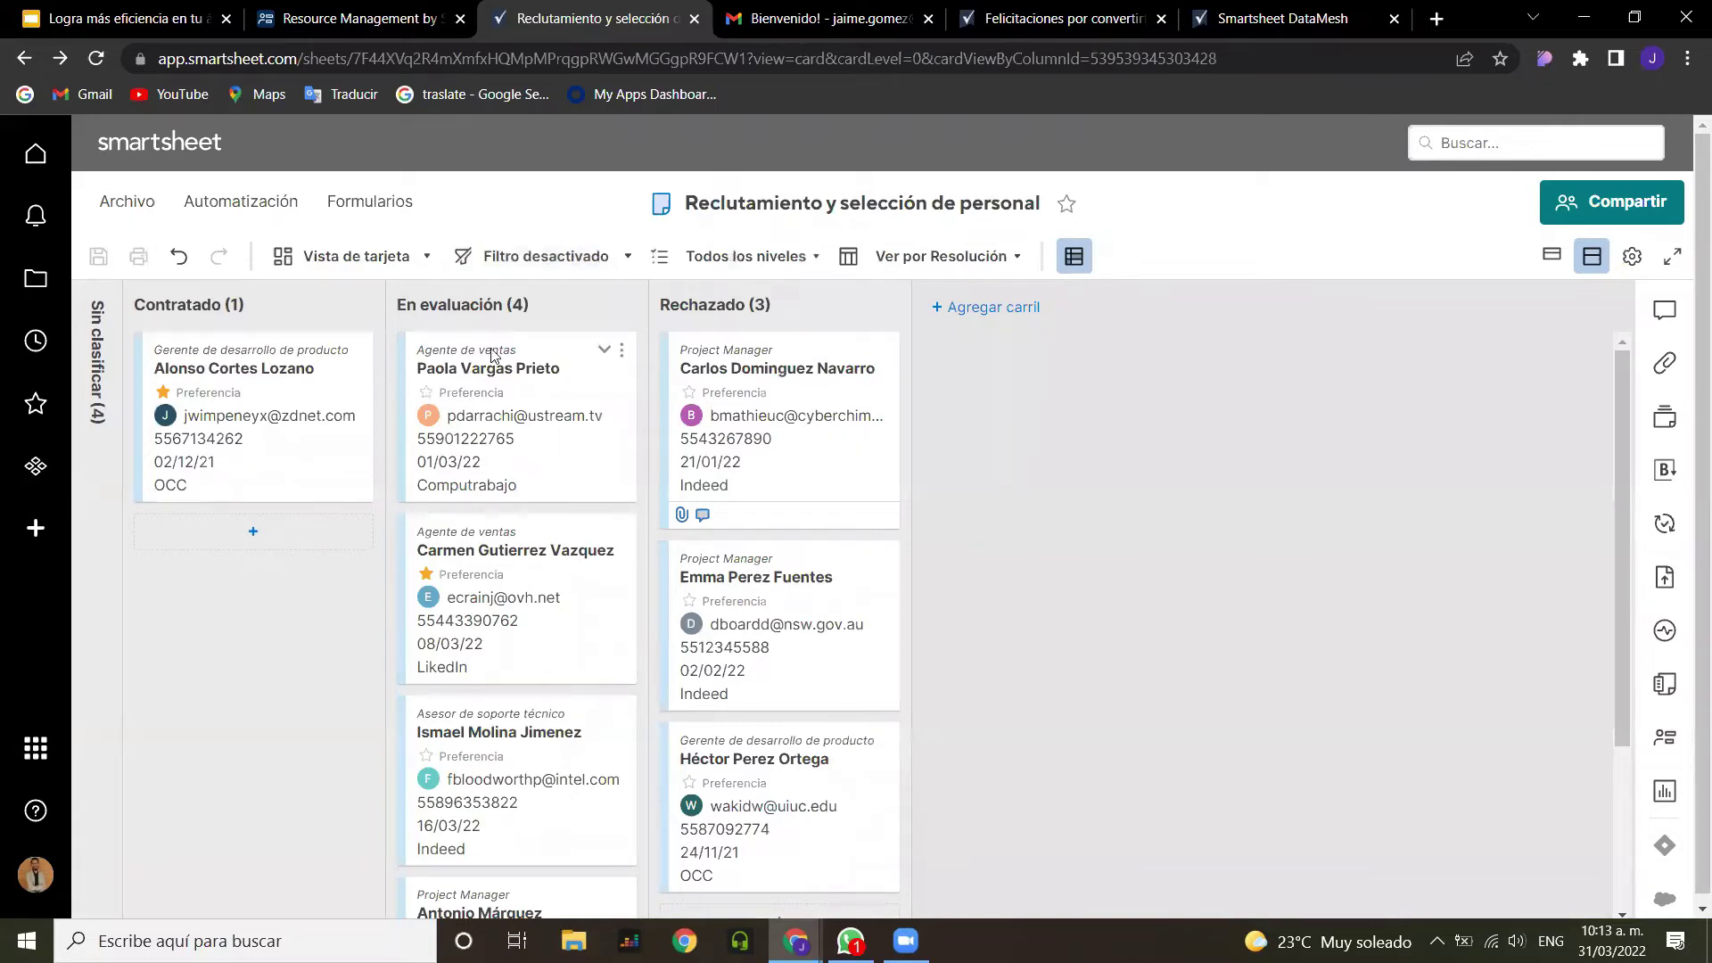
left_click(564, 422)
scroll(566, 517, "down", 5)
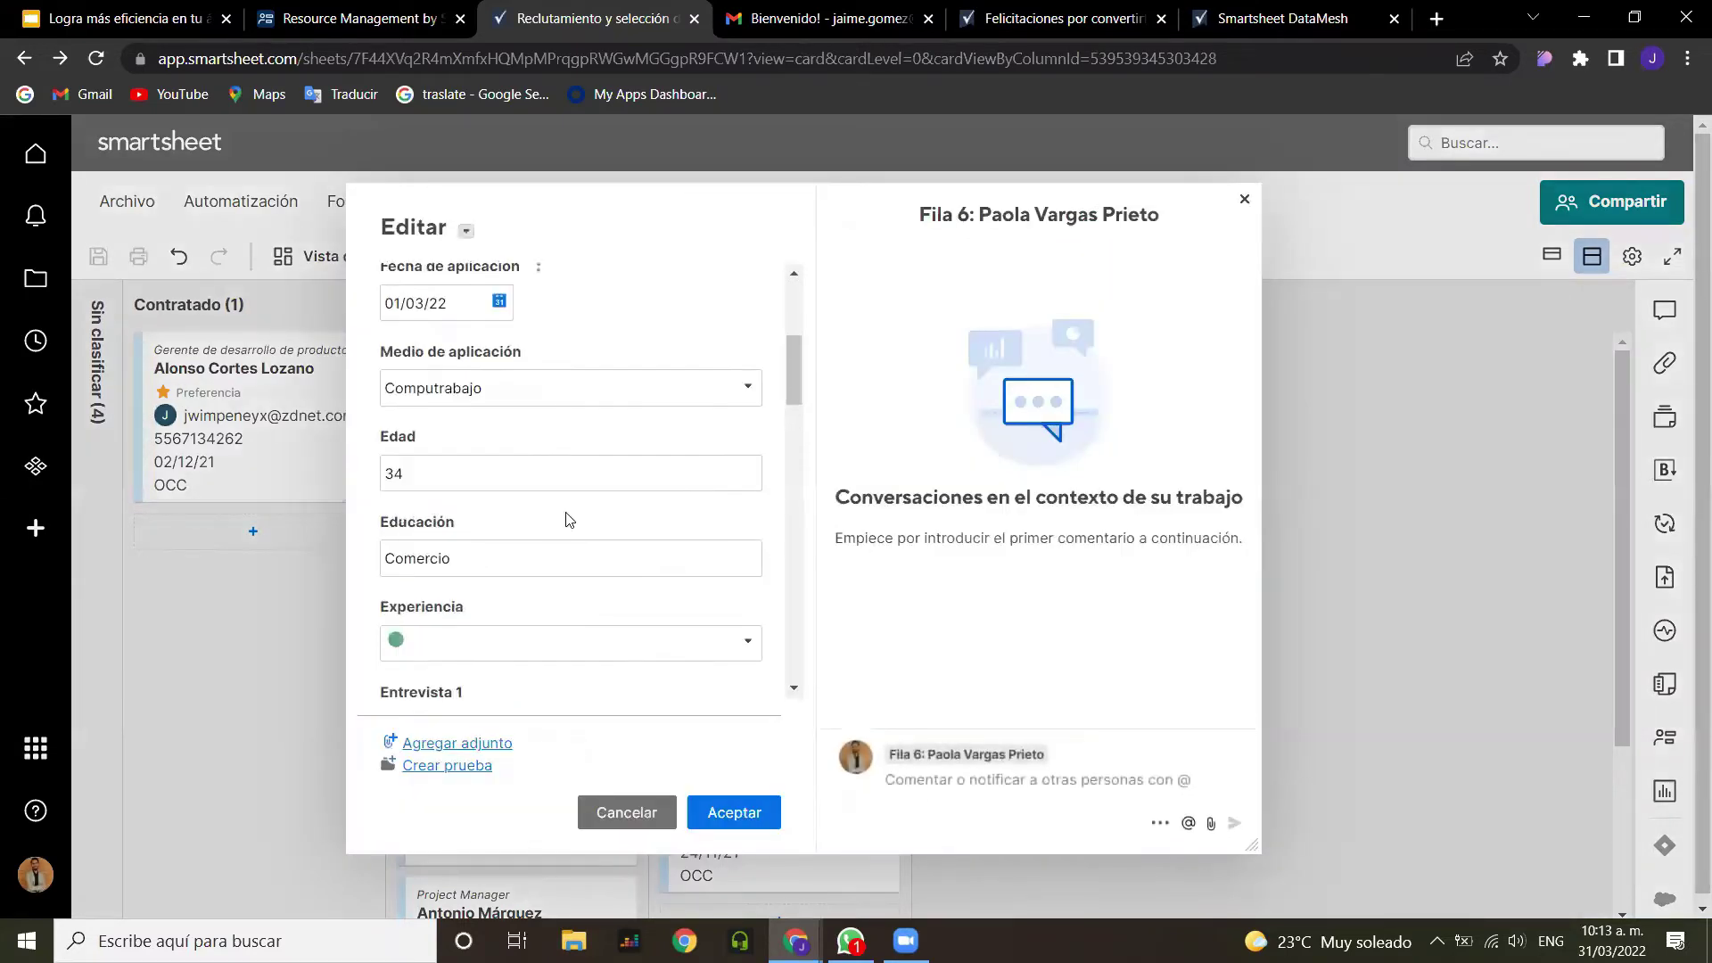
left_click(1244, 201)
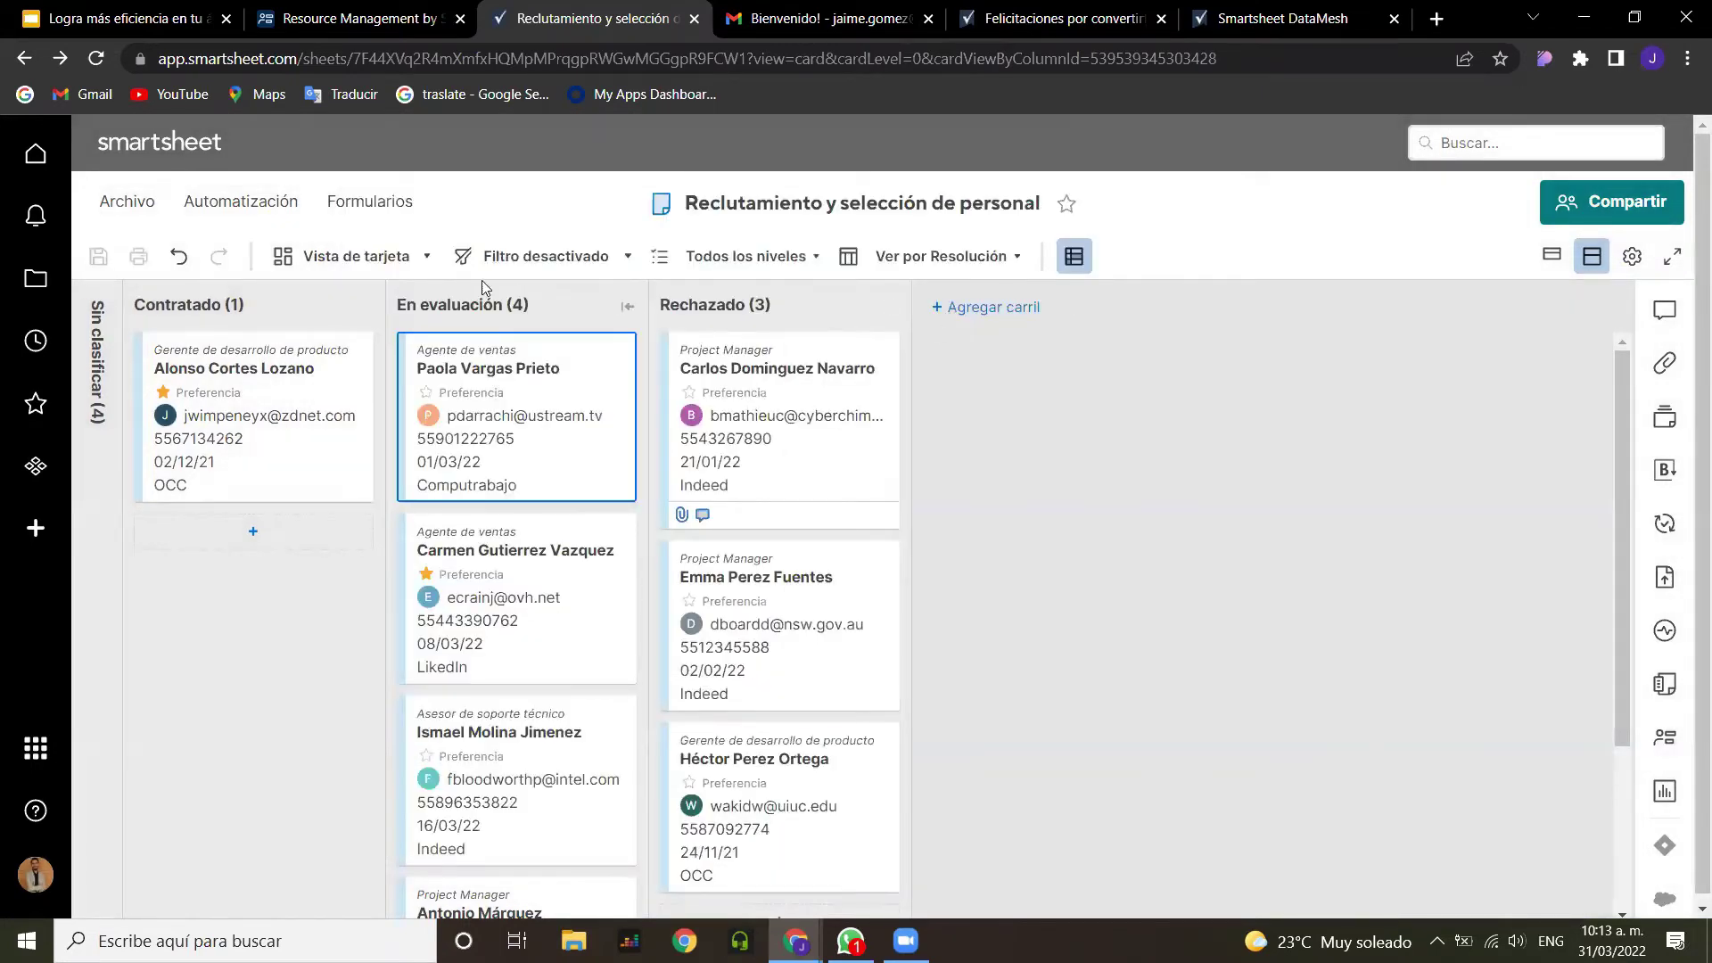
left_click(378, 259)
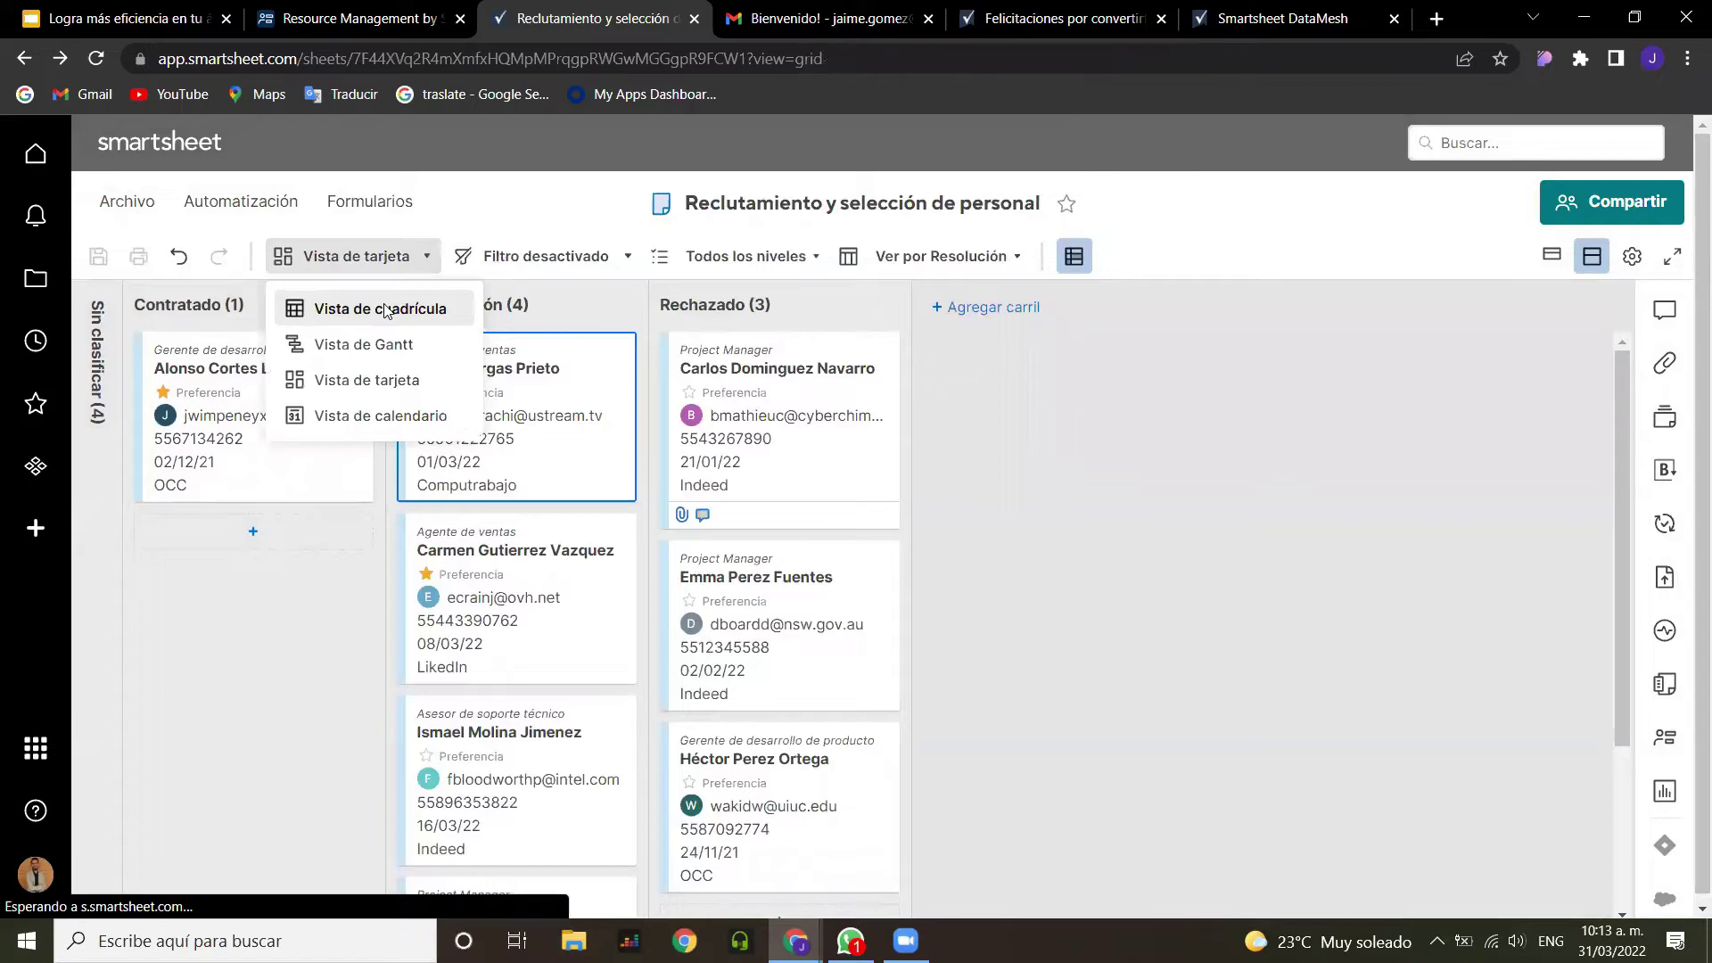
left_click(386, 309)
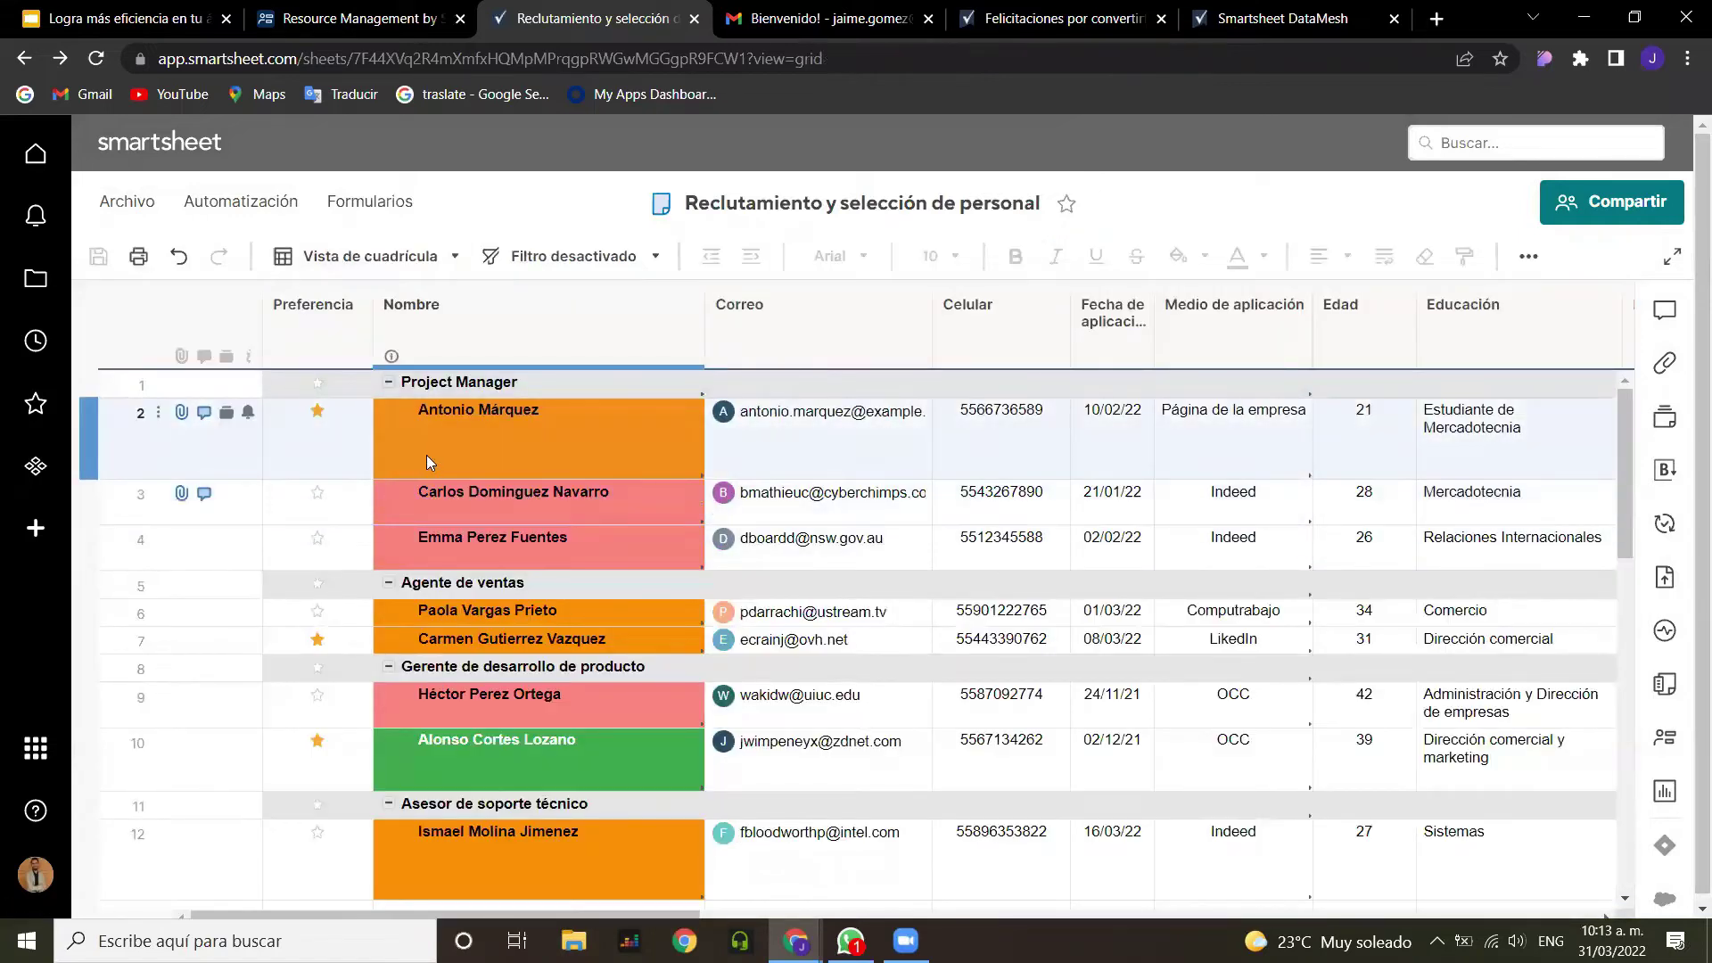
Step: Set row 2's Resolución to Contratado, which turns the Project Manager candidate's name green
left_click_drag(589, 915, 1485, 915)
left_click(1528, 434)
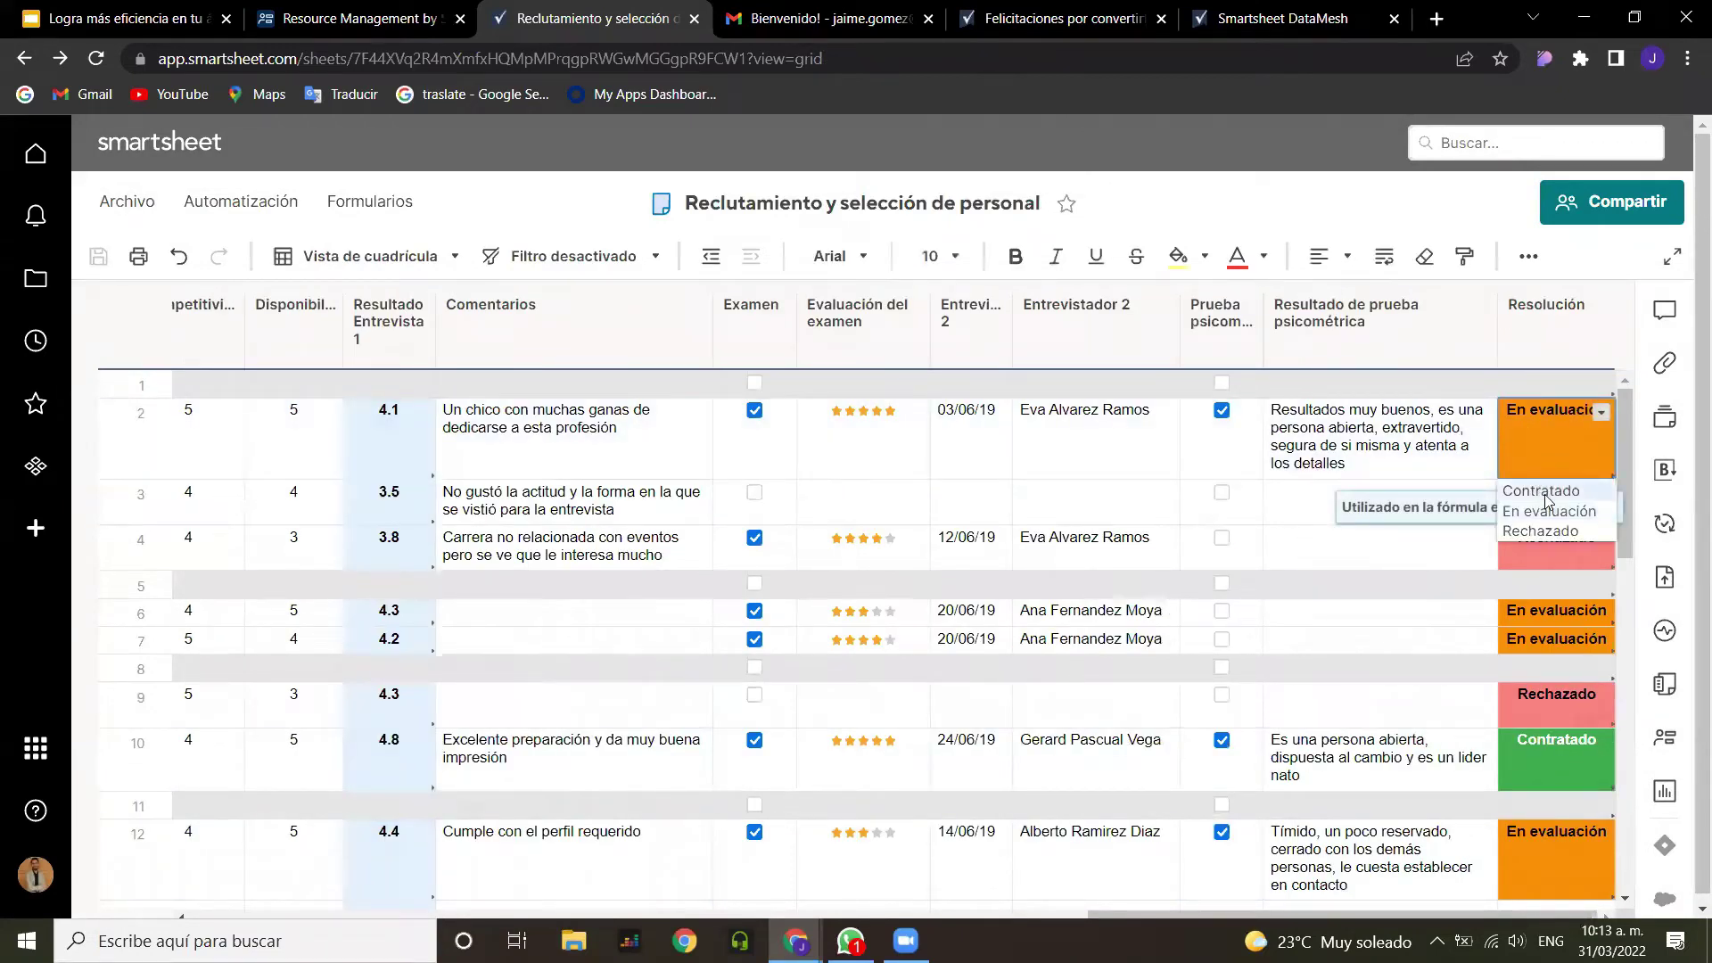
left_click(1545, 494)
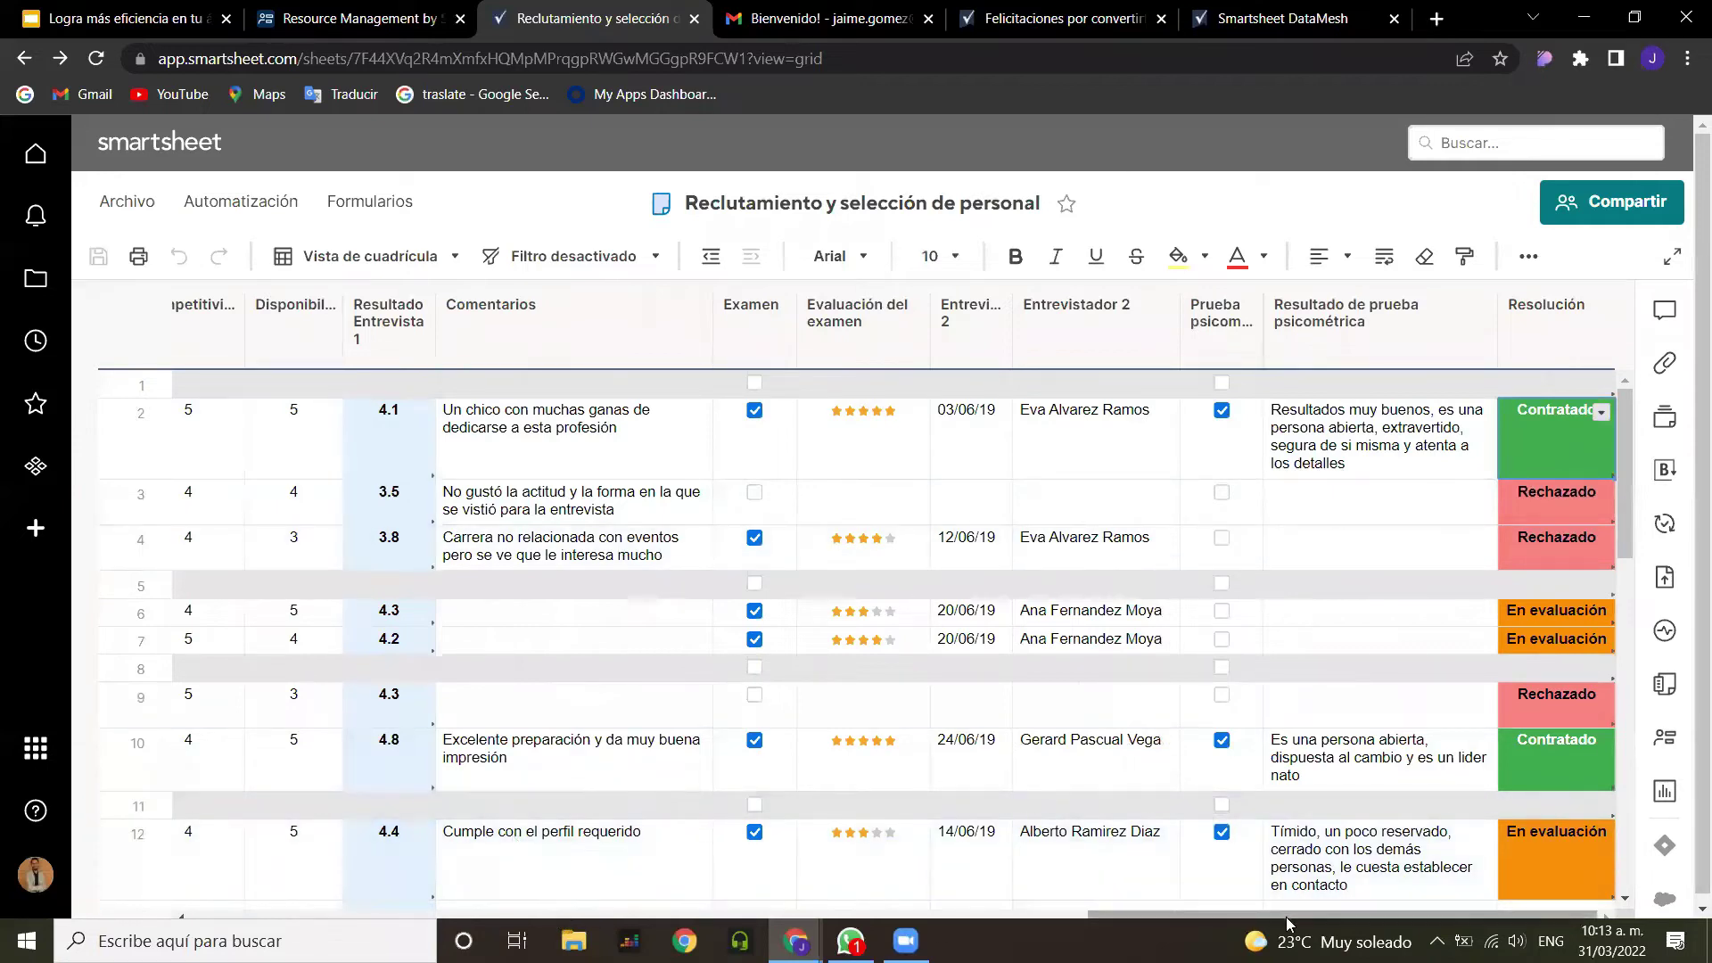
left_click_drag(1282, 919, 355, 913)
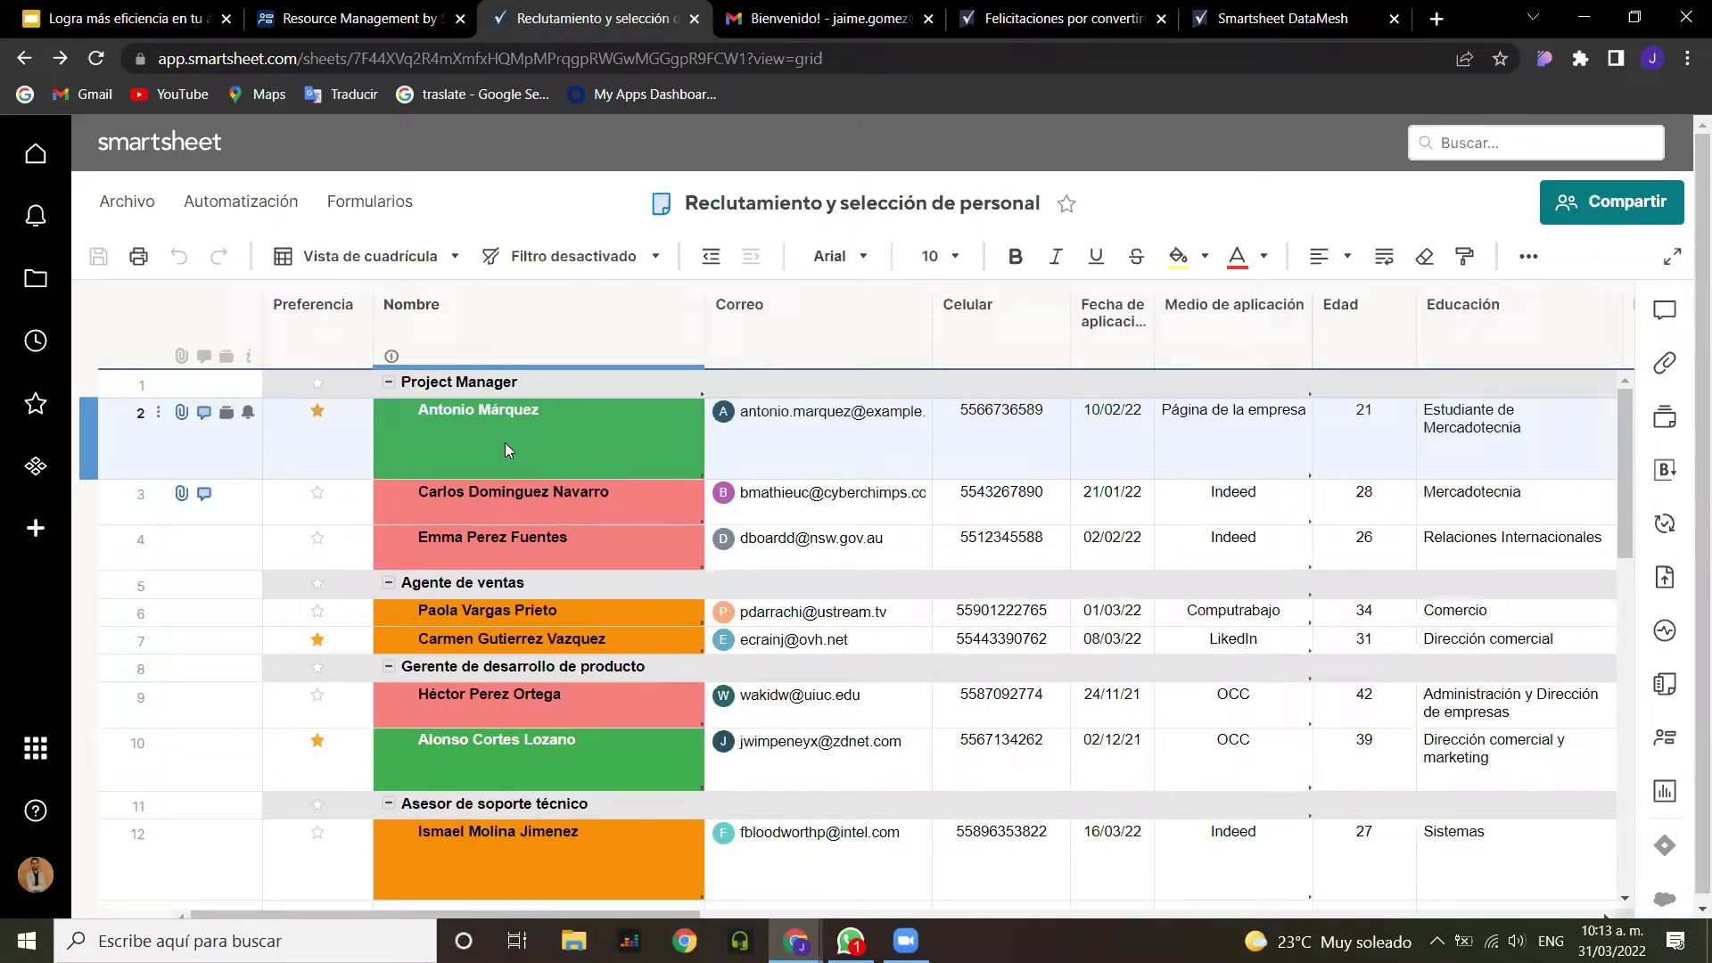
Step: Bring up the new-team-member welcome form and scroll through its fields
left_click(1030, 7)
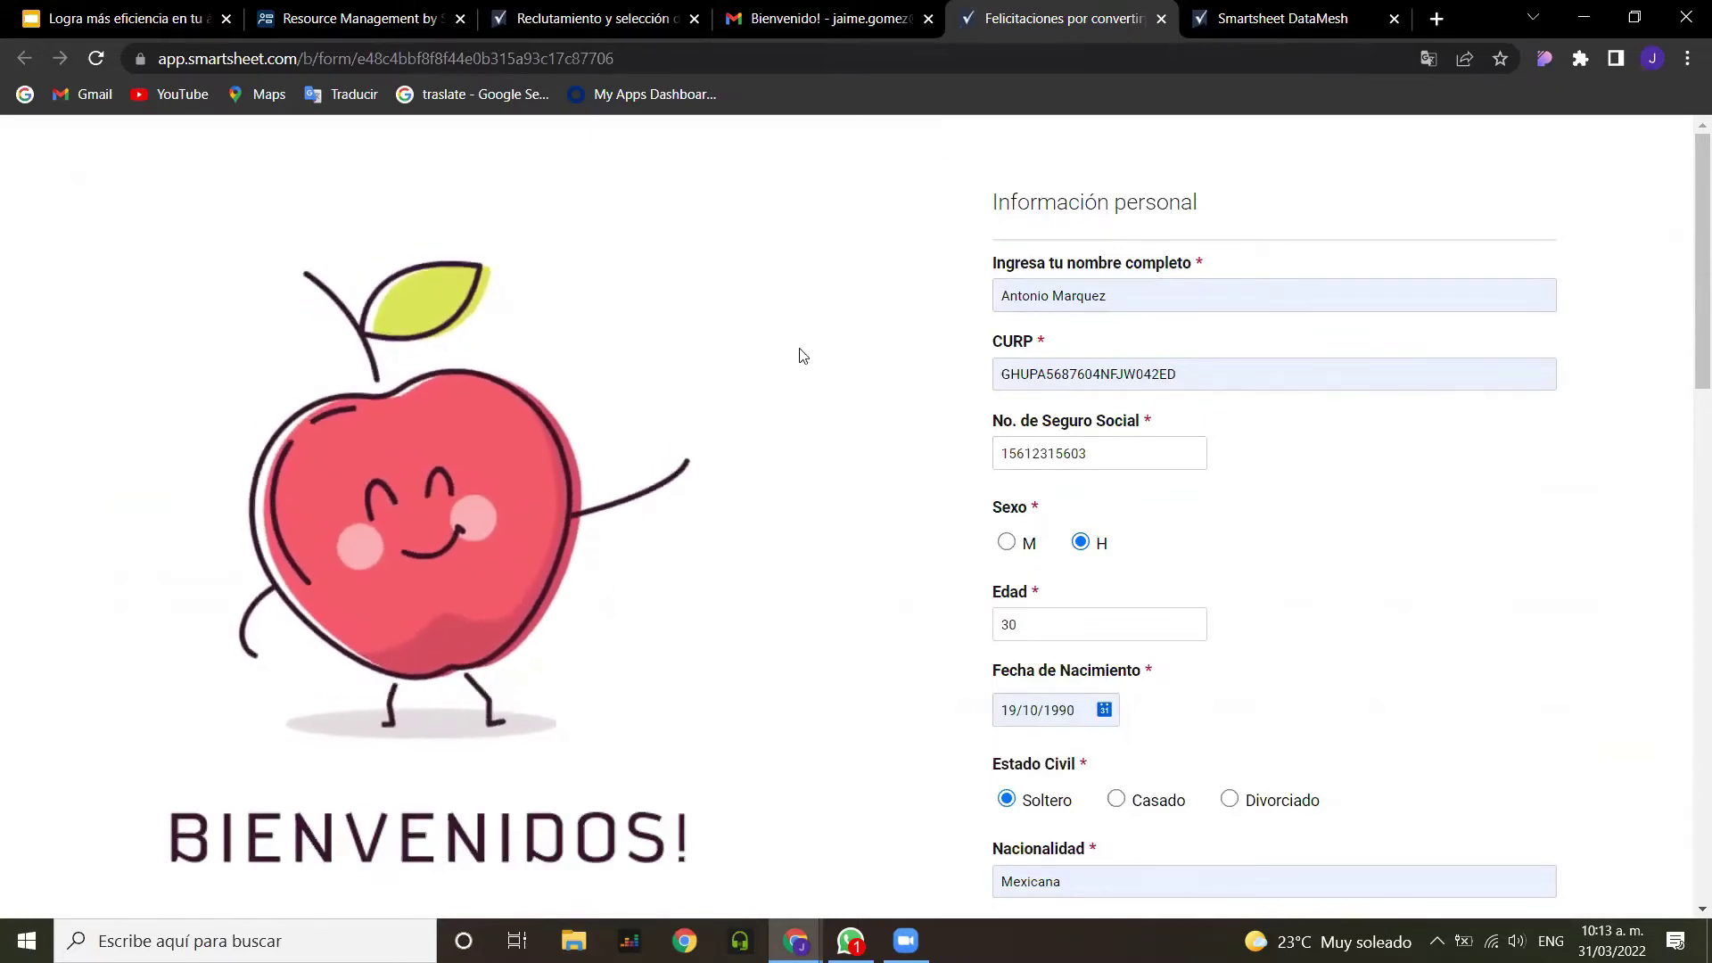
scroll(1138, 323, "down", 3)
scroll(1142, 267, "up", 1)
scroll(1164, 312, "up", 1)
scroll(1171, 308, "down", 1)
scroll(1174, 308, "down", 2)
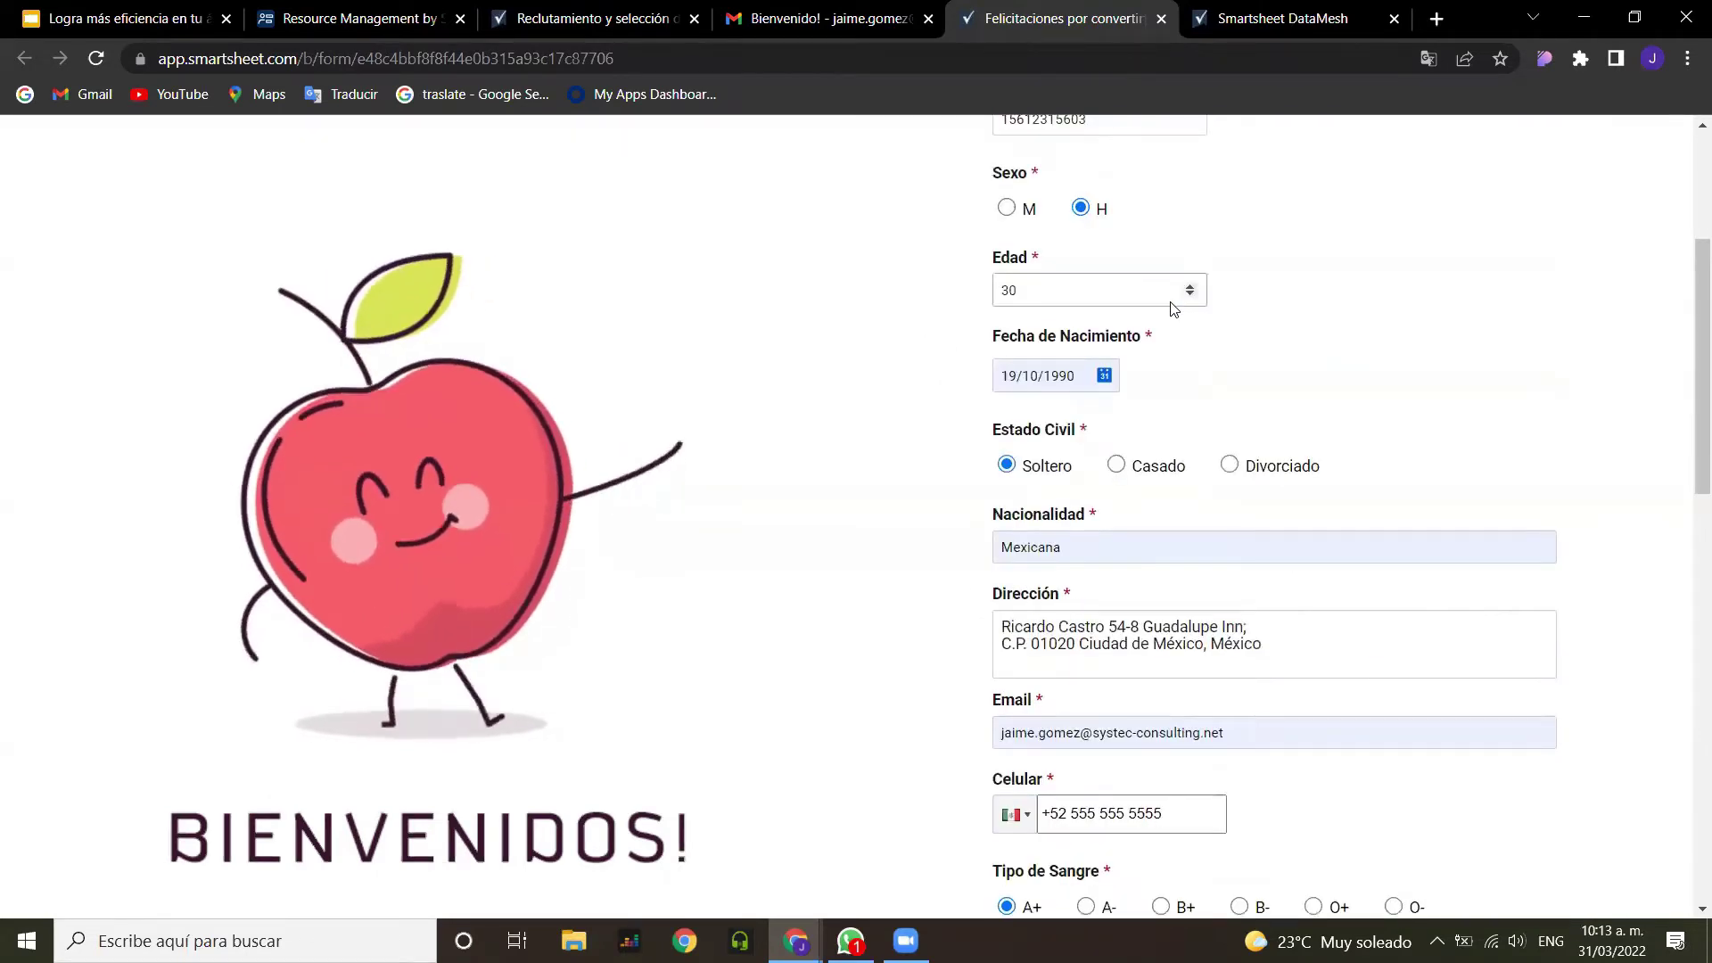
scroll(1173, 309, "down", 2)
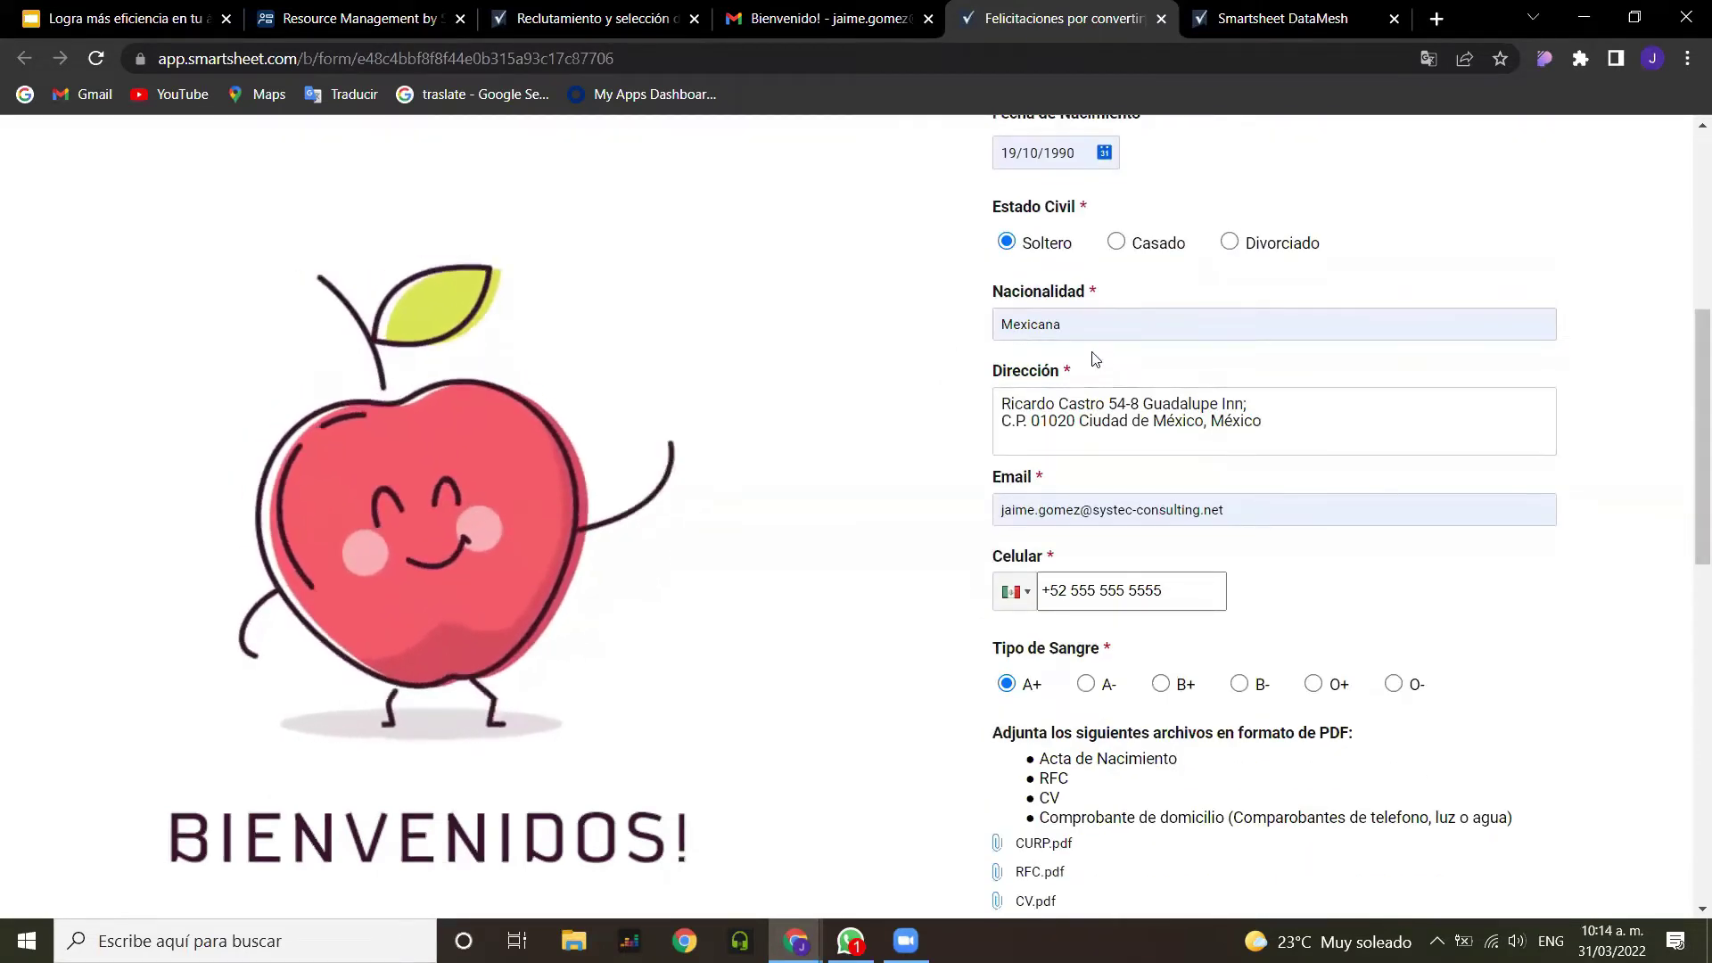
scroll(1093, 350, "down", 4)
scroll(1093, 350, "down", 3)
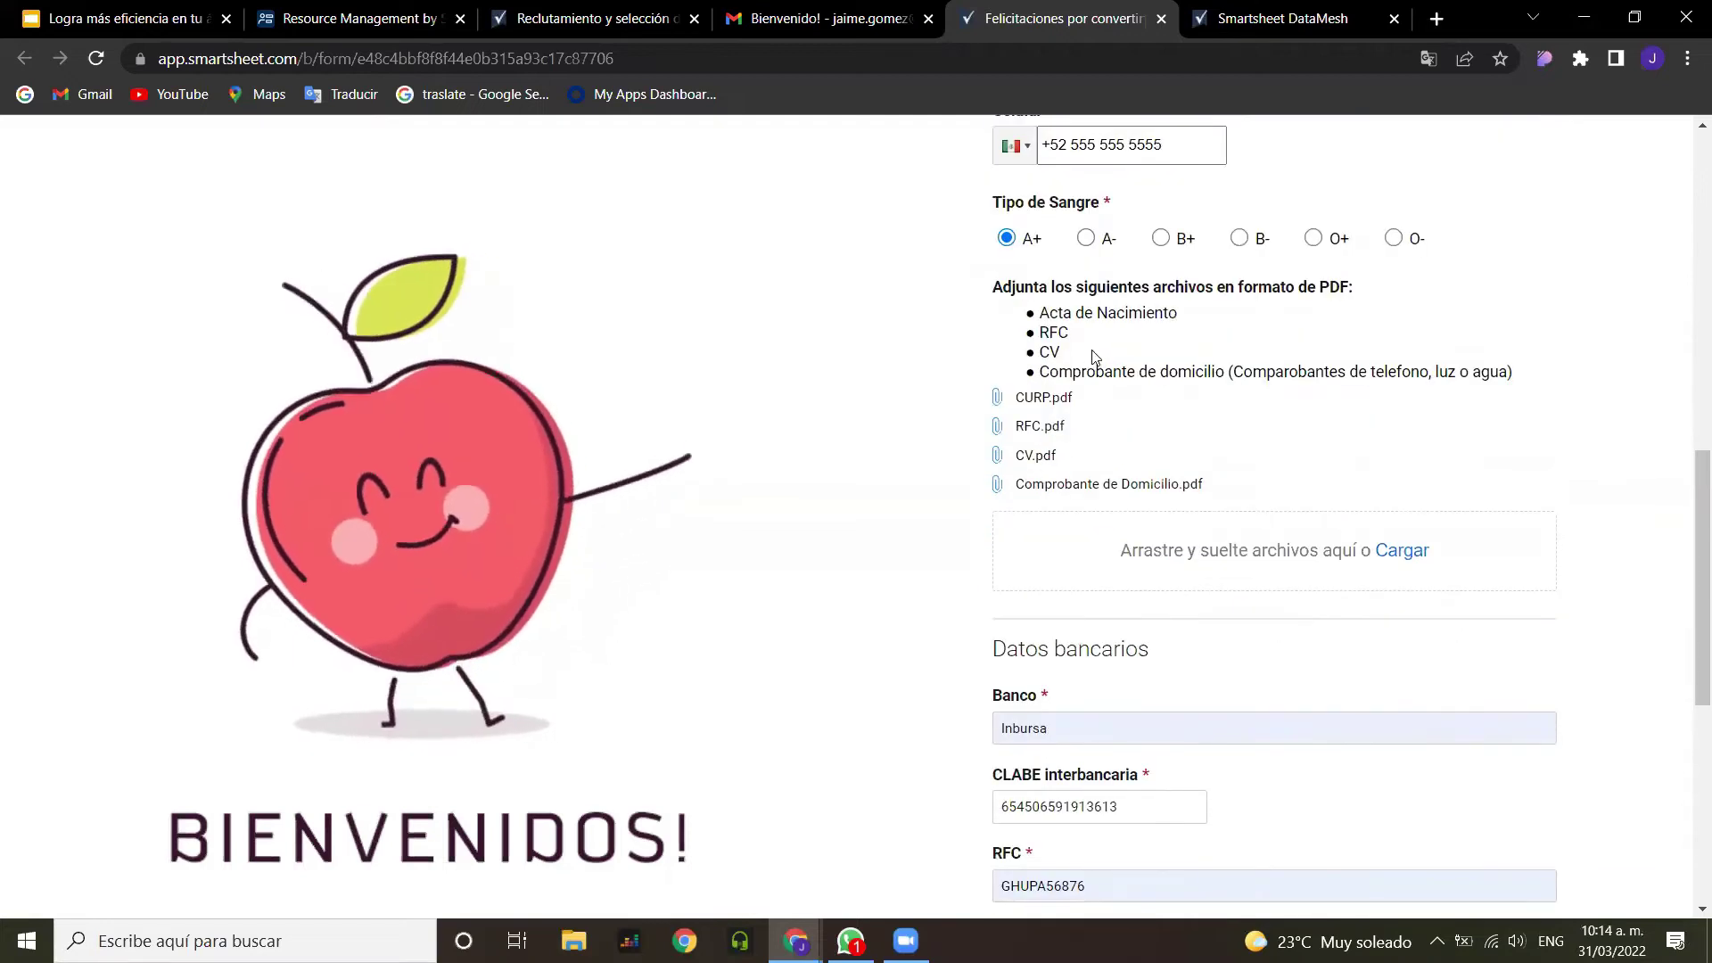
scroll(1095, 357, "up", 1)
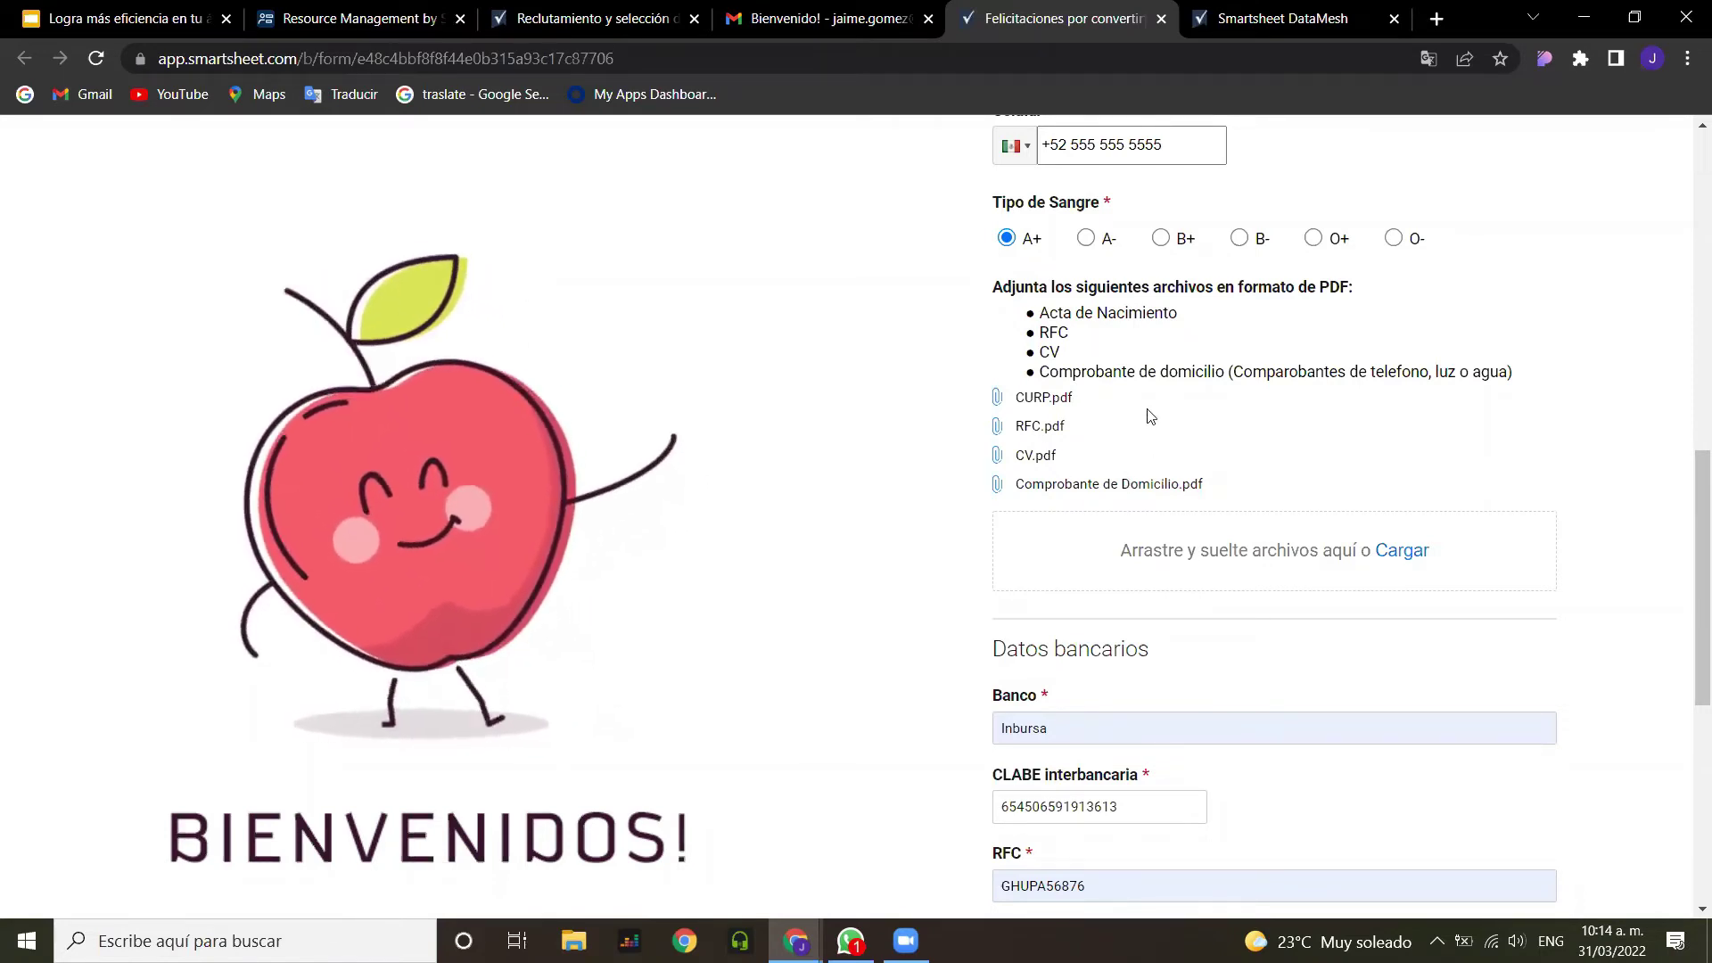
scroll(1150, 416, "down", 2)
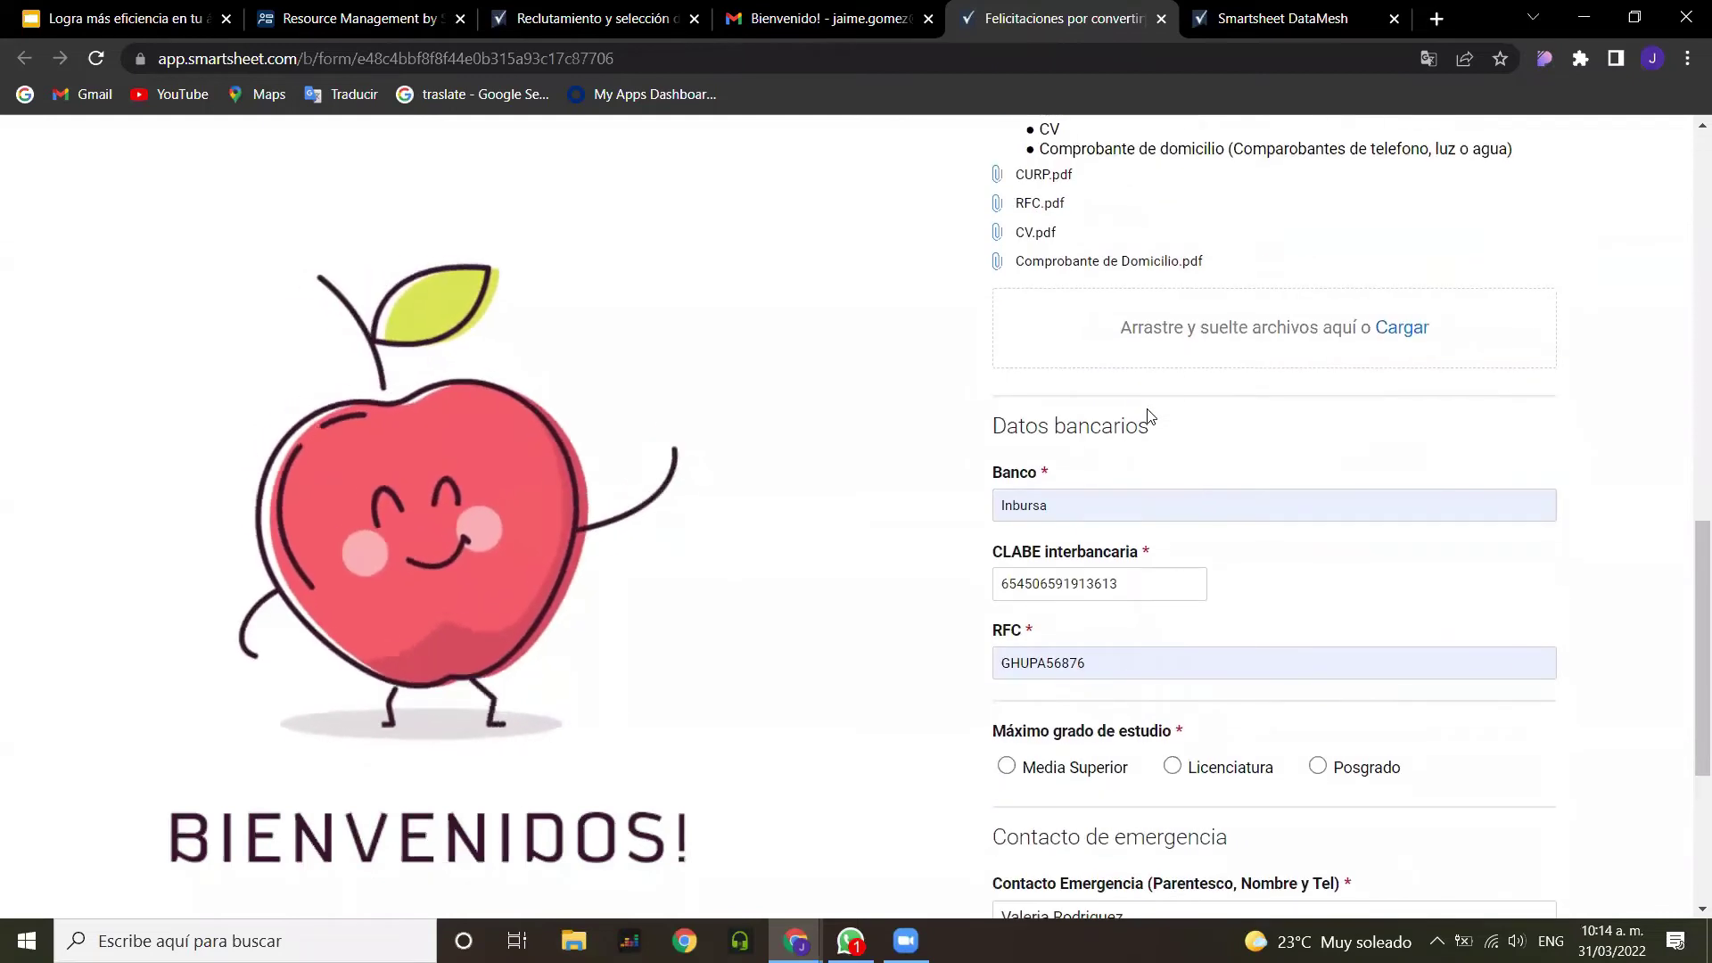
scroll(1149, 417, "down", 1)
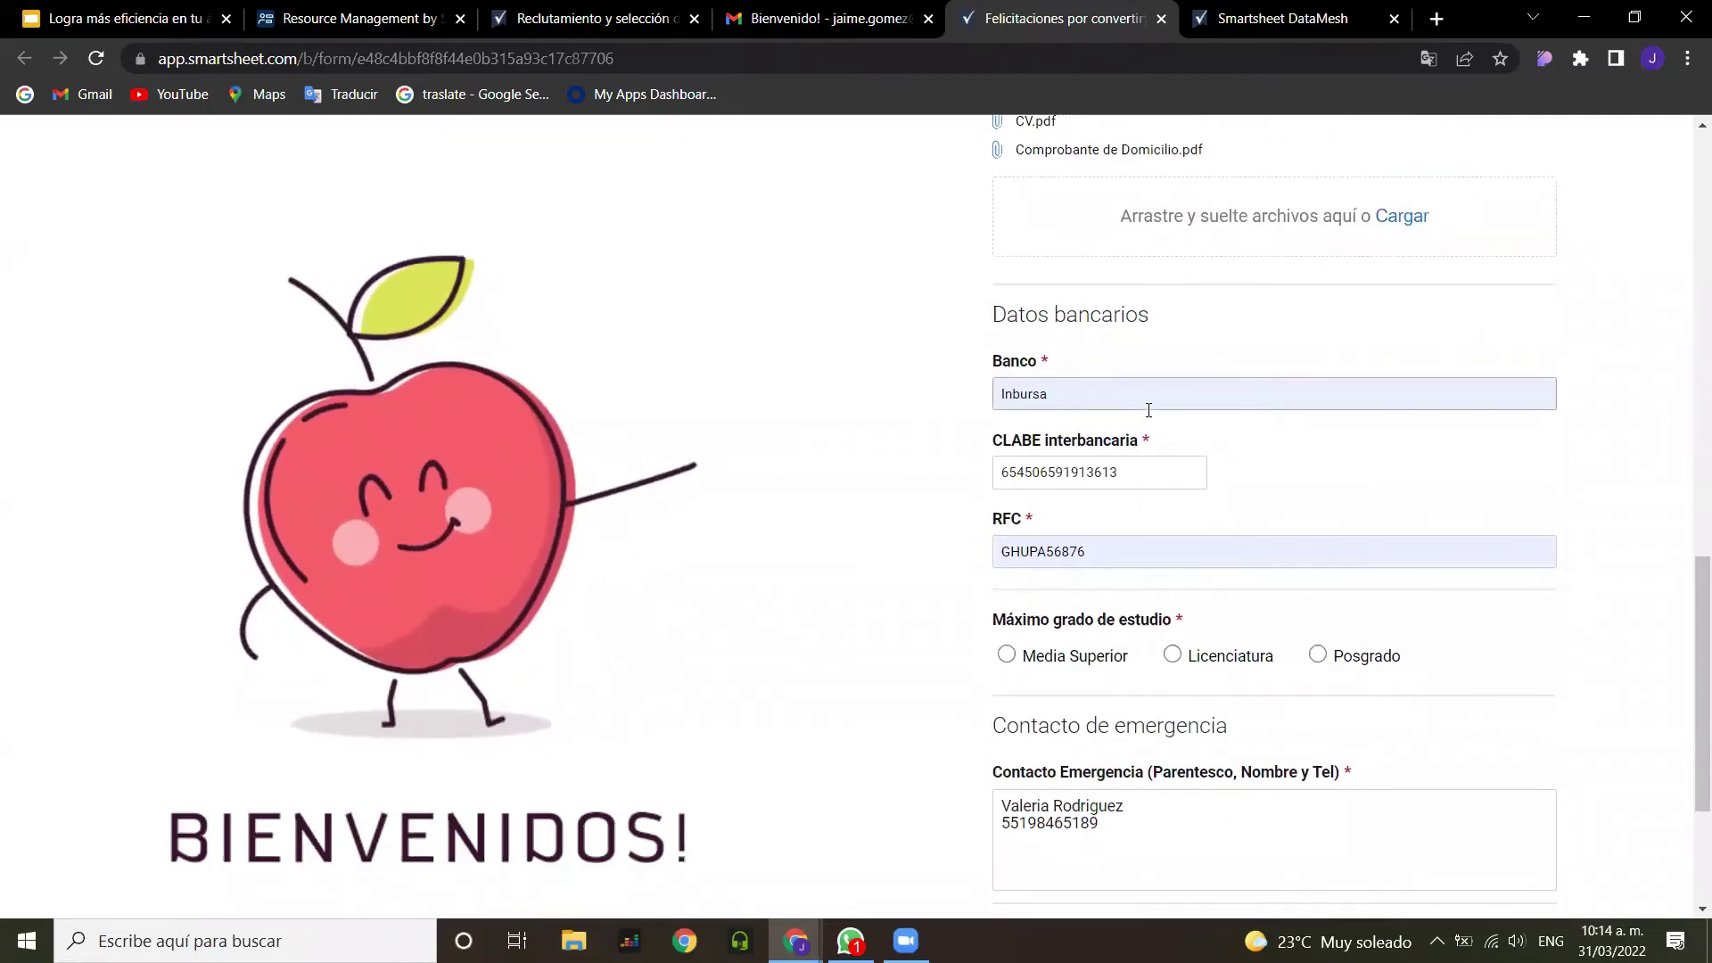
scroll(1148, 411, "down", 1)
scroll(1149, 417, "down", 1)
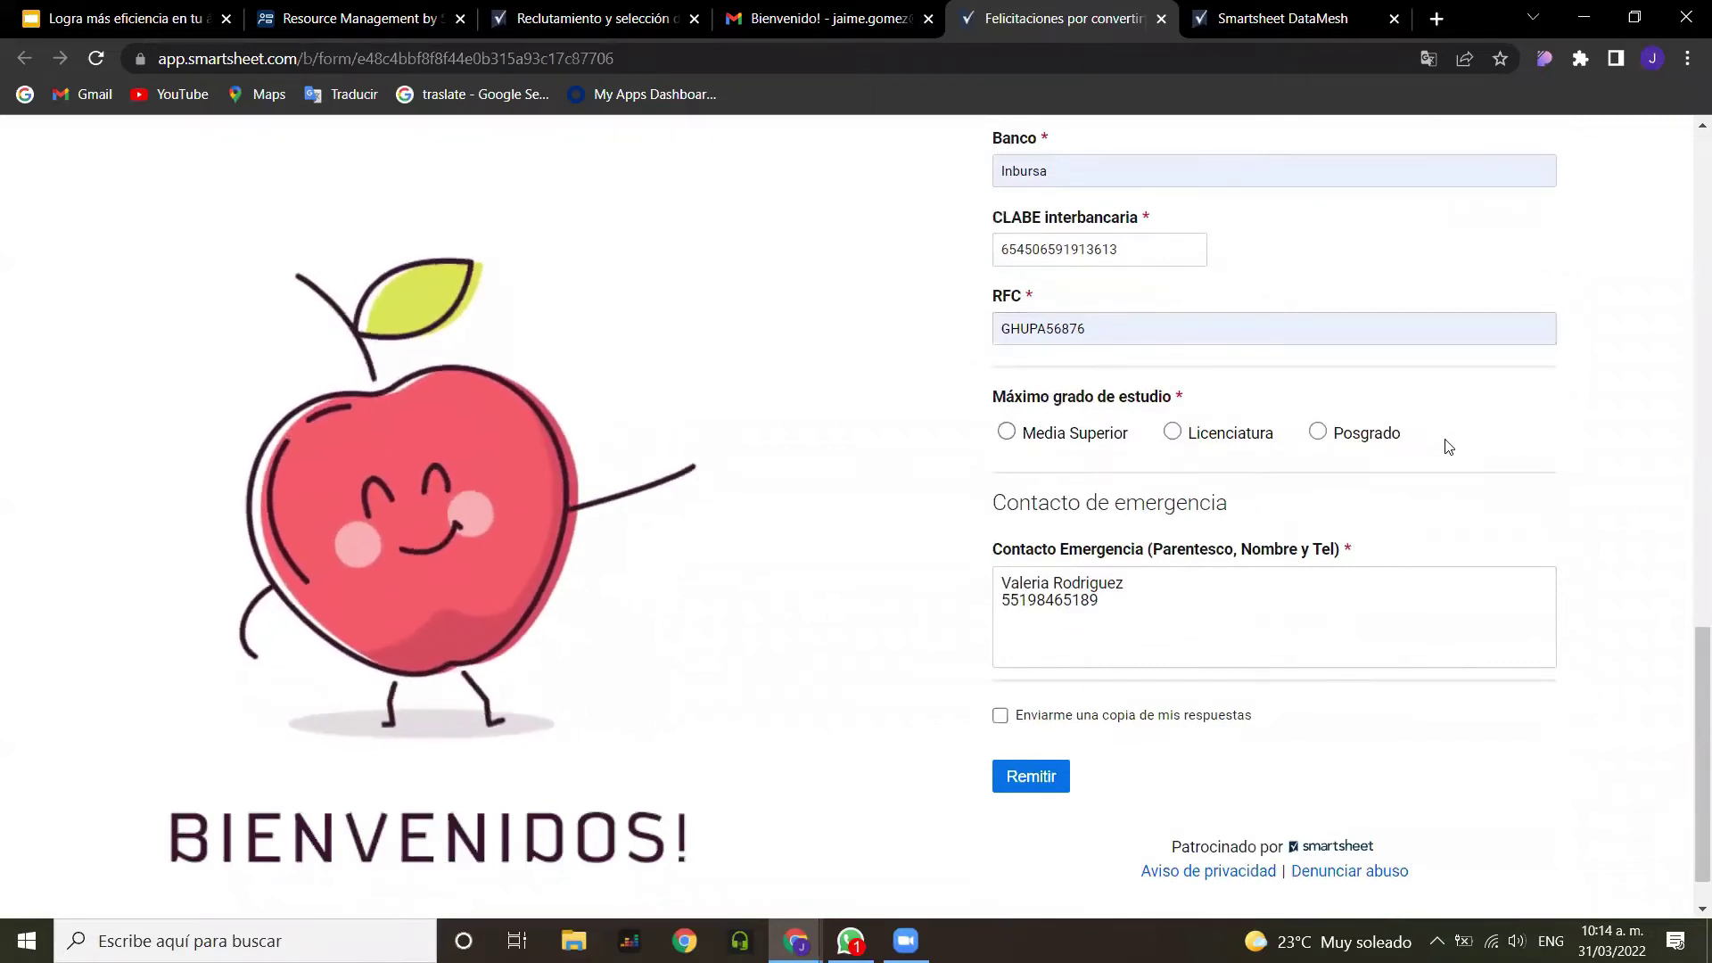
Step: Enter education Licenciatura, Título 'Lic. Administracion de empresas', and the Cédula Profesional number
left_click(1173, 432)
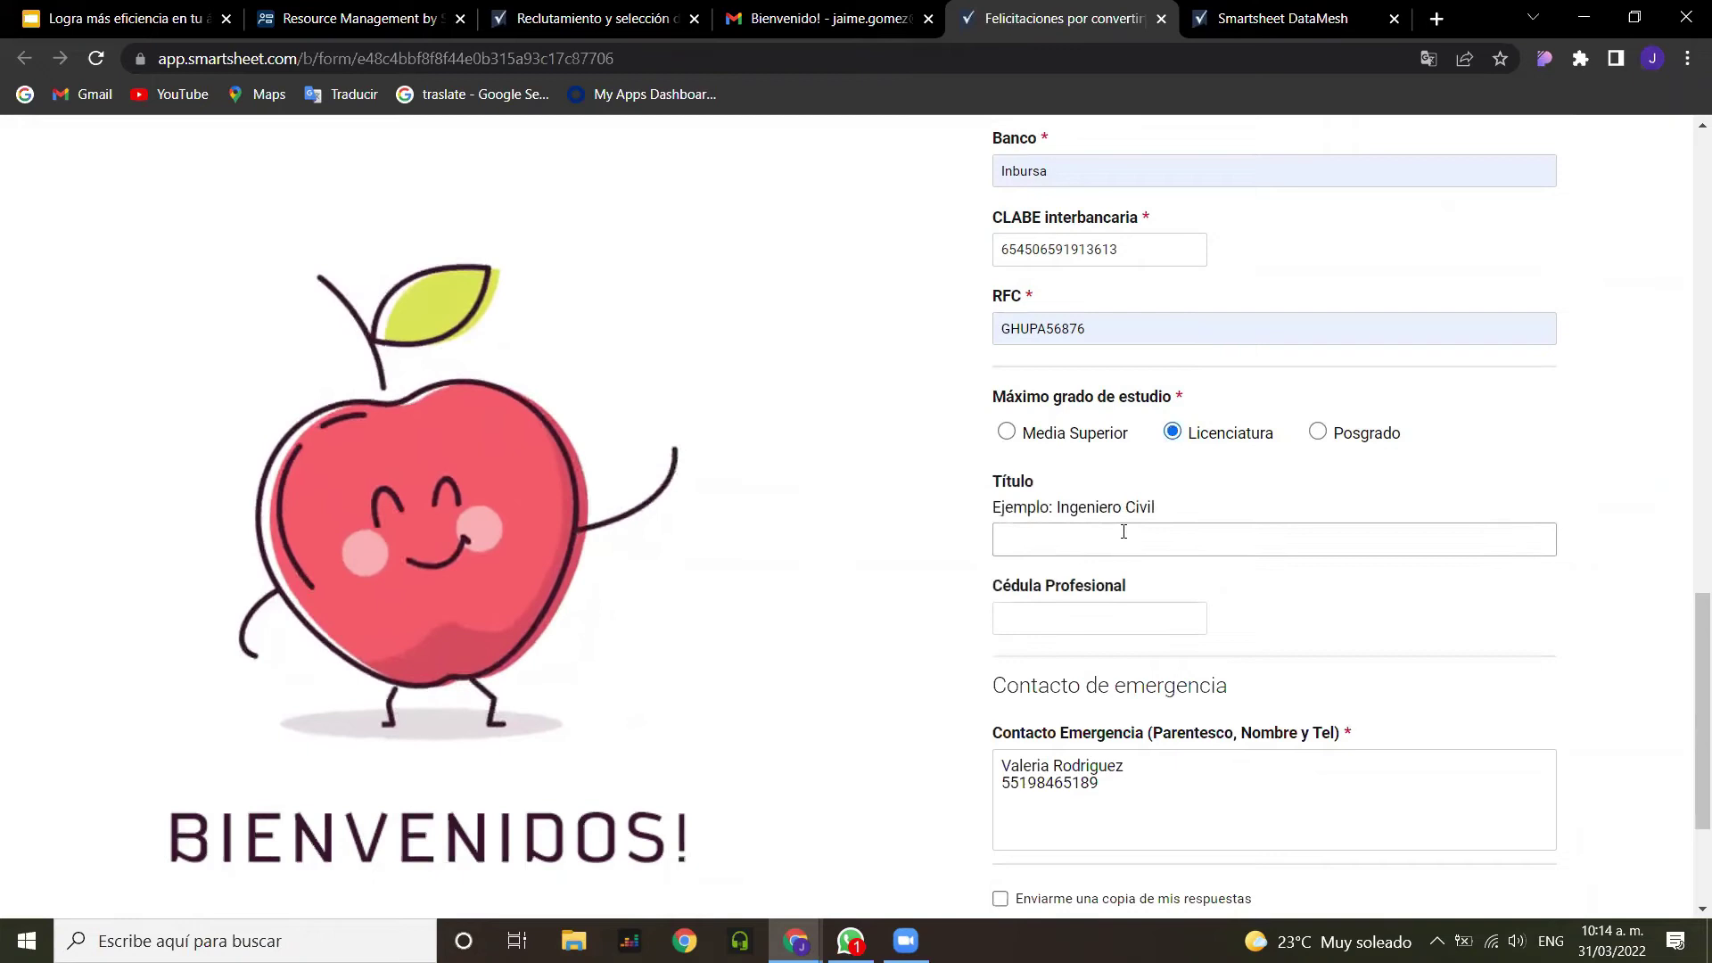
left_click(1124, 532)
left_click(1128, 585)
left_click(1108, 616)
type("16451")
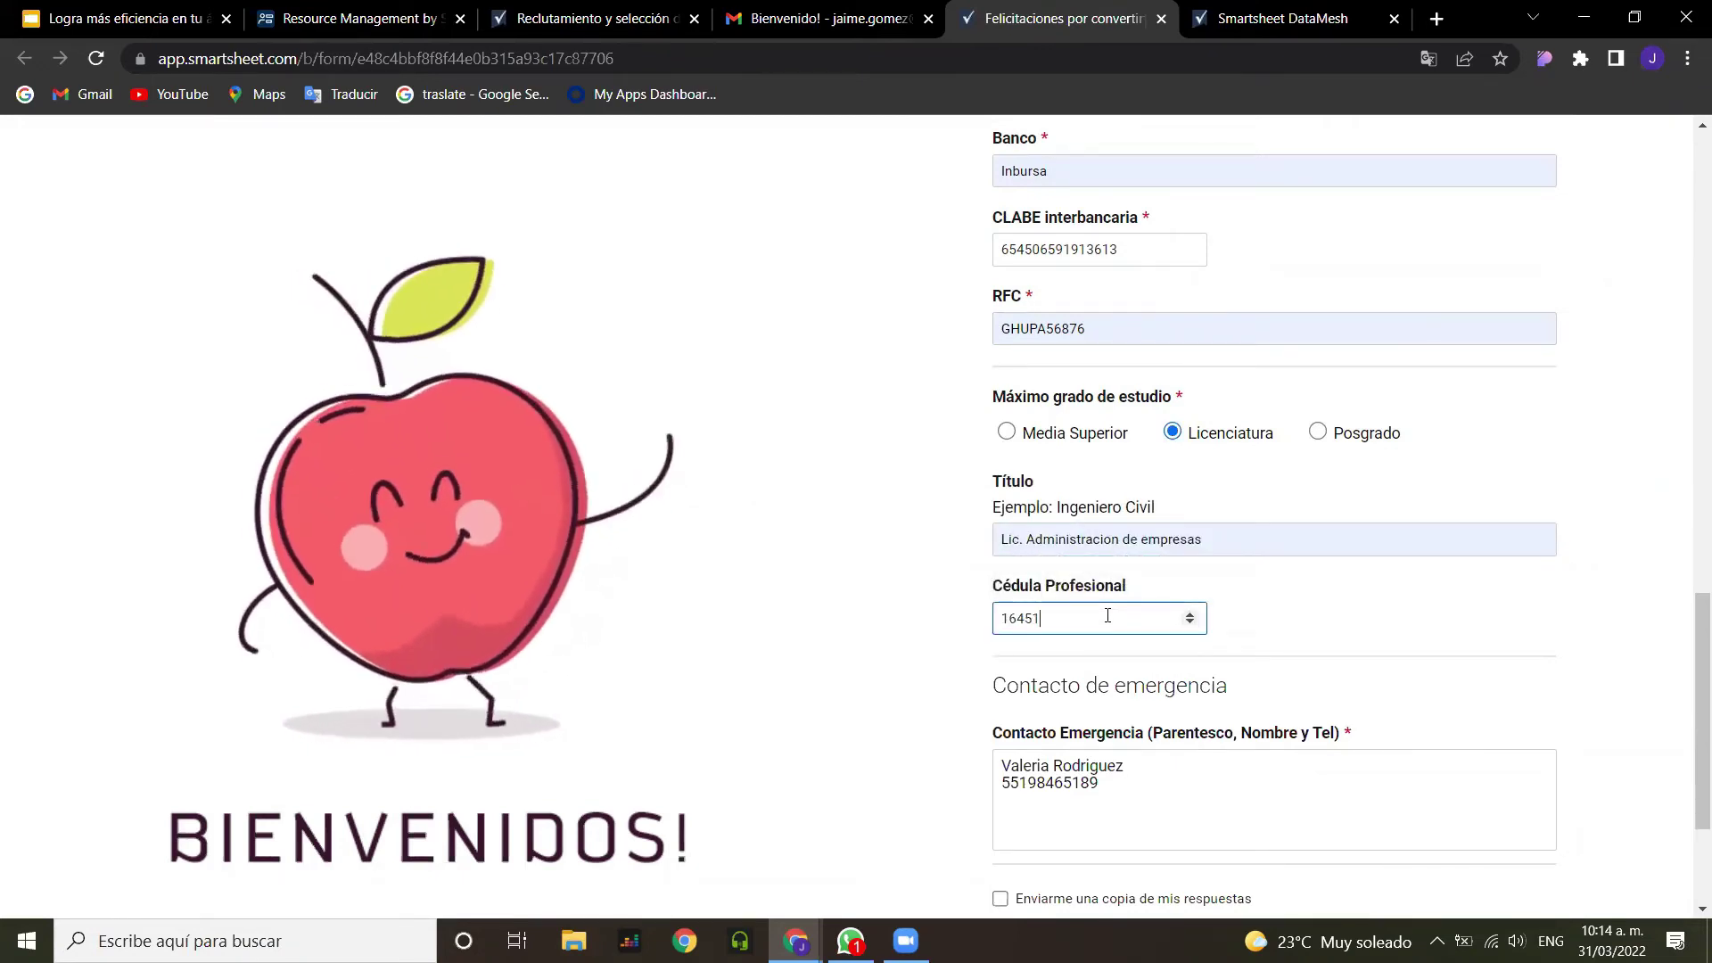
type("147")
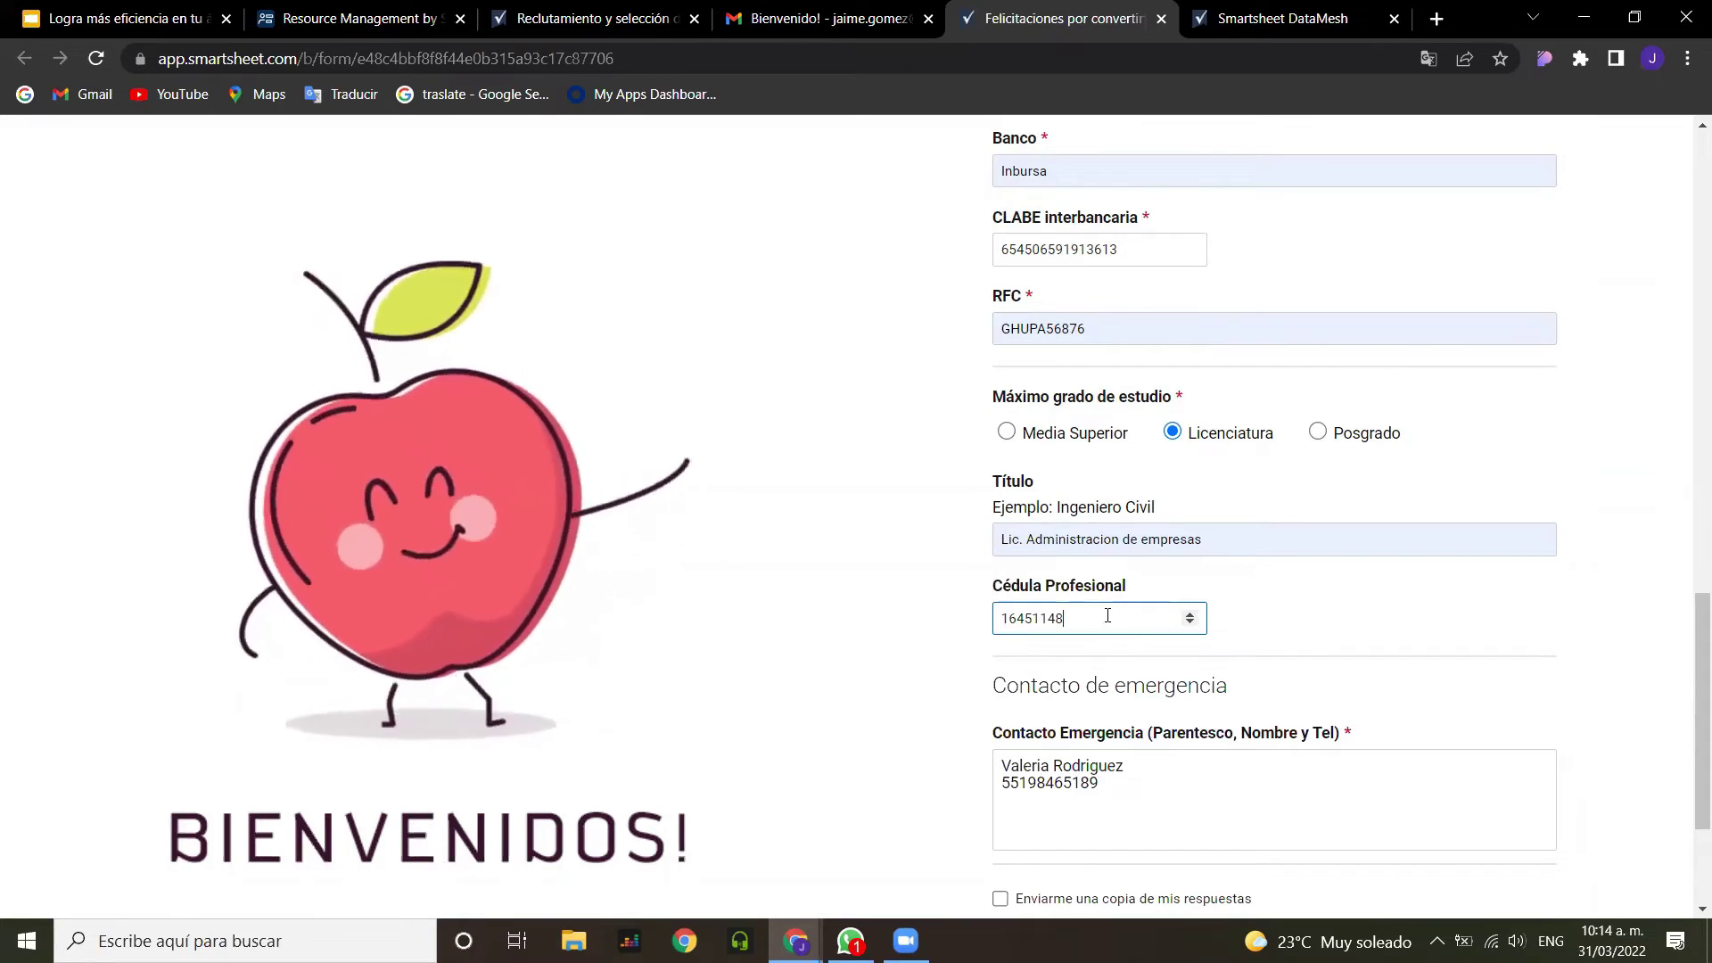
Step: Submit the onboarding form with Remitir and close its tab
scroll(1108, 615, "down", 1)
left_click(1034, 854)
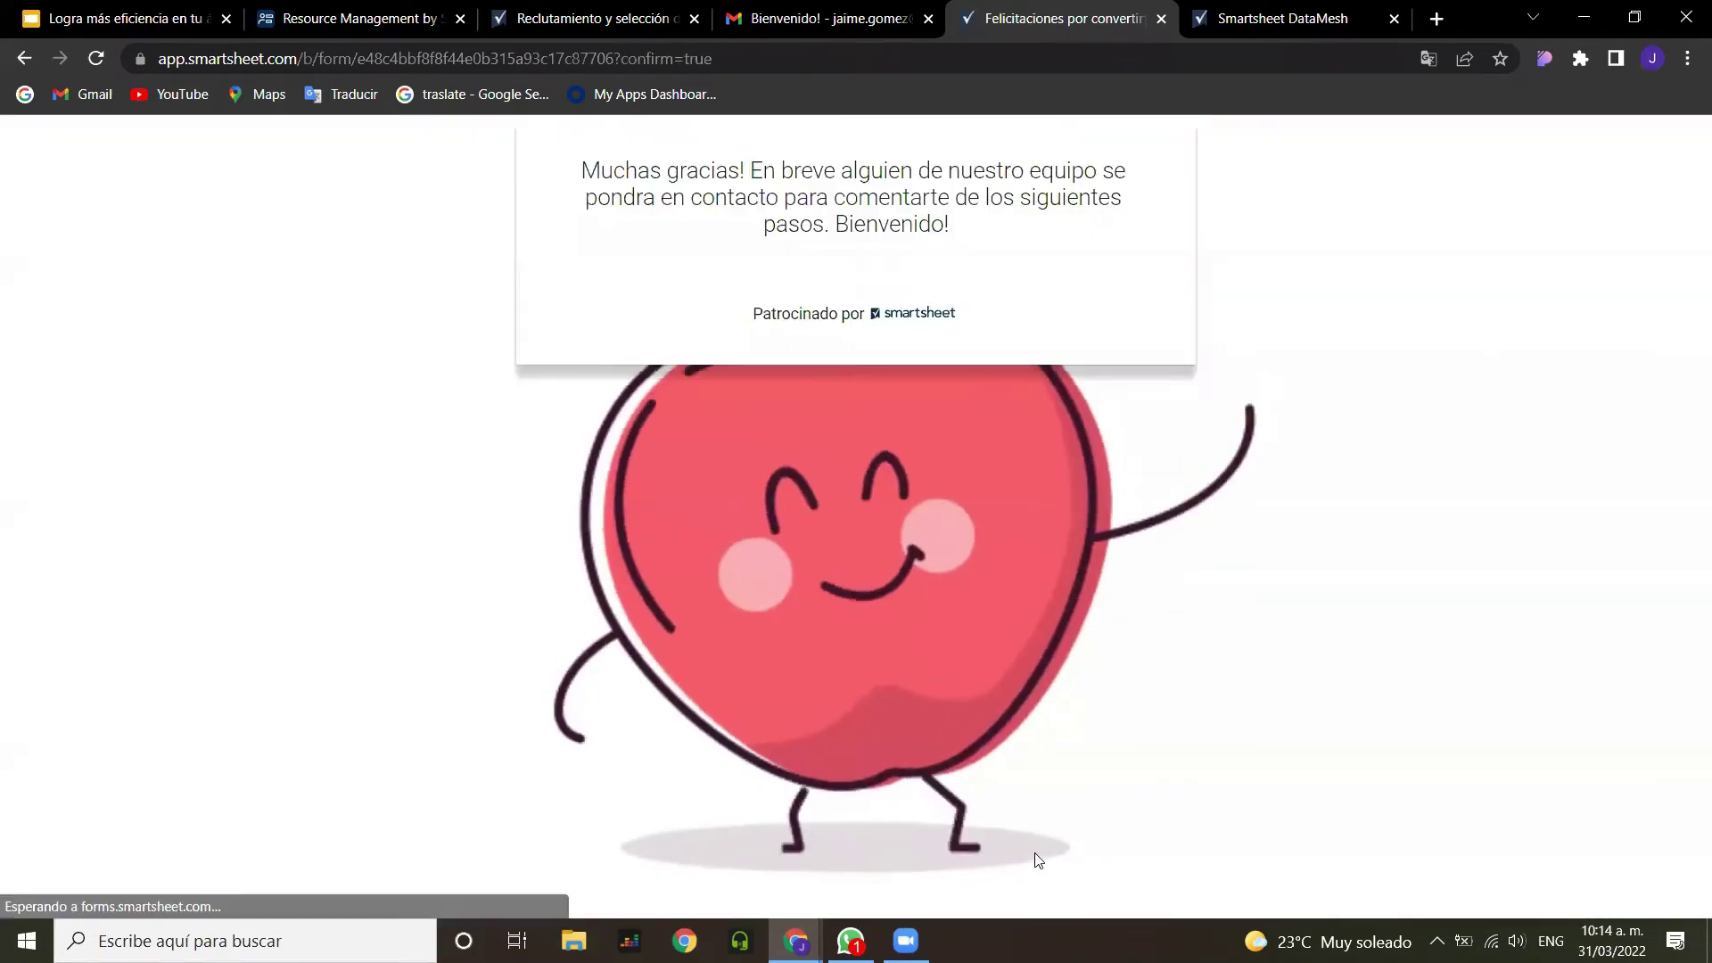
left_click(1162, 19)
Step: Open the onboarding form link from the Gmail welcome email and check it
left_click(797, 13)
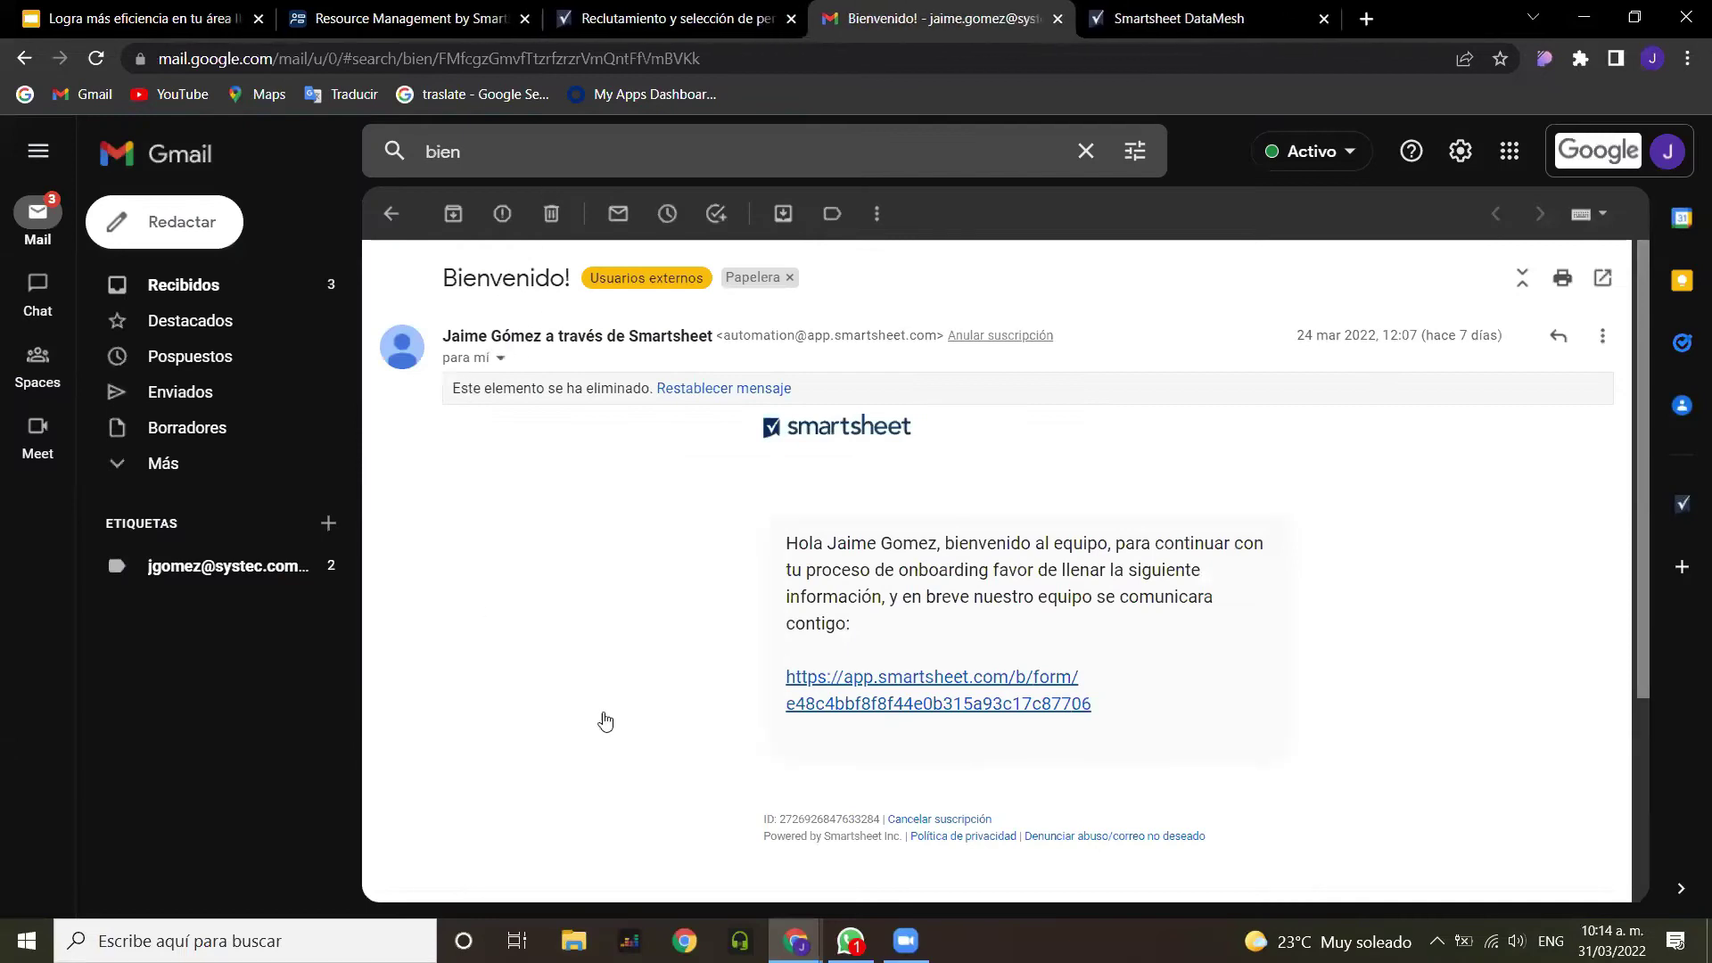
scroll(870, 539, "down", 1)
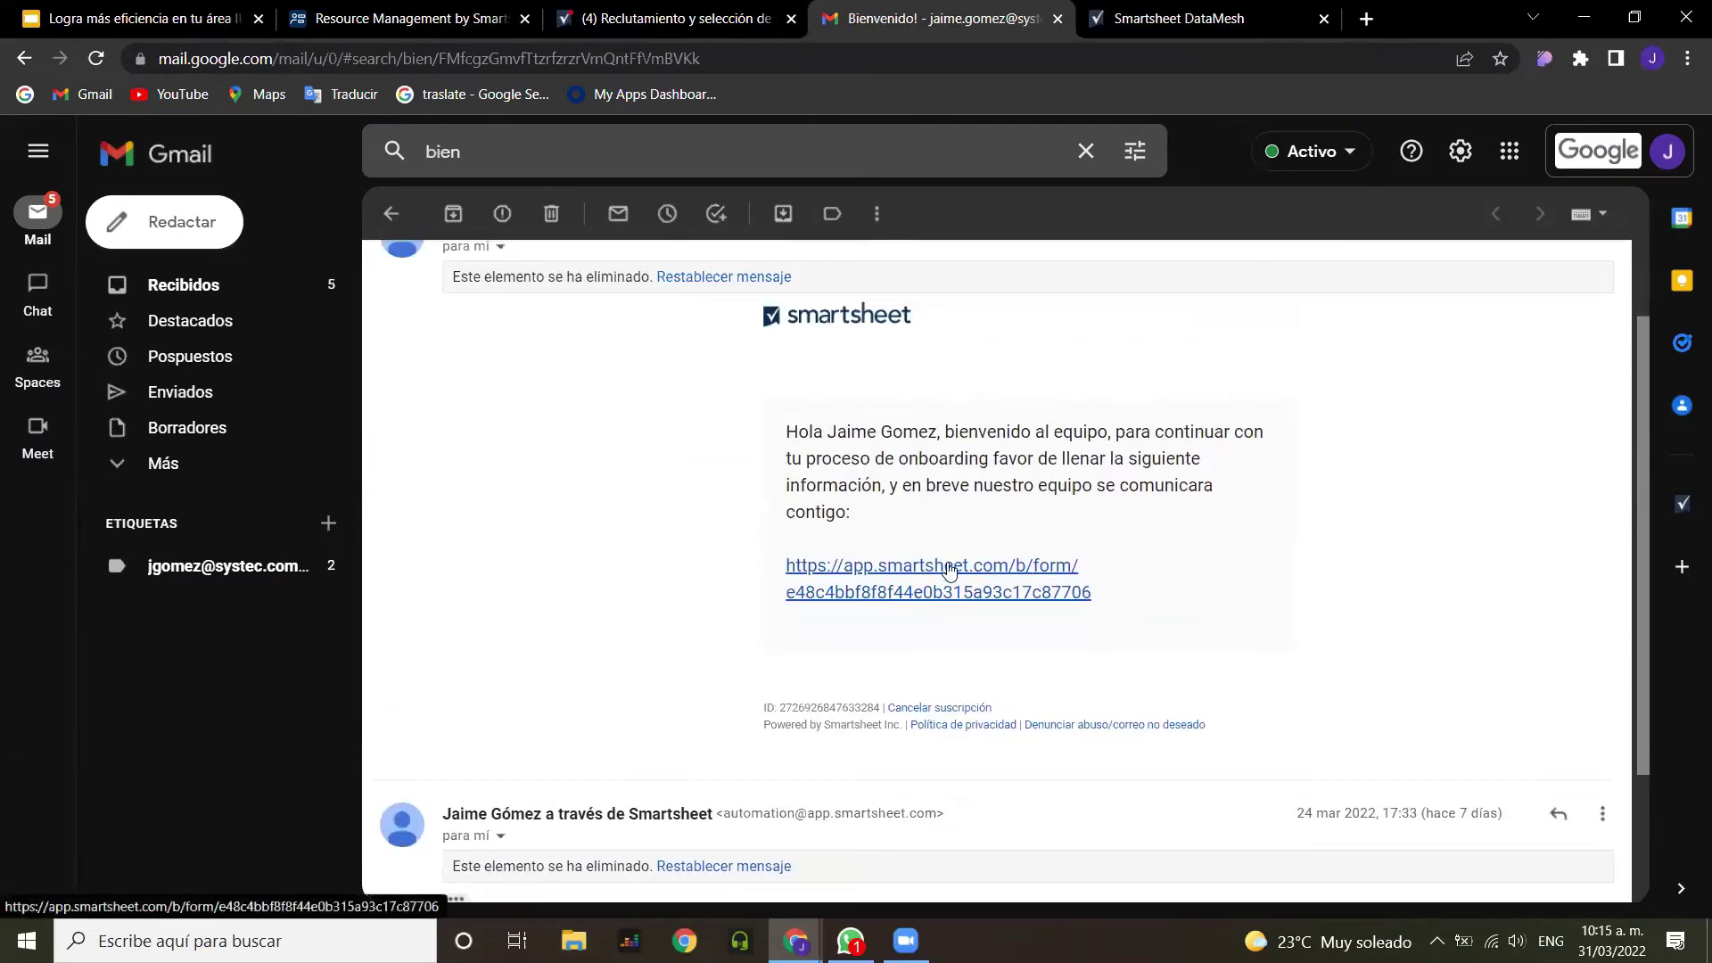
left_click(933, 565)
scroll(1245, 434, "down", 6)
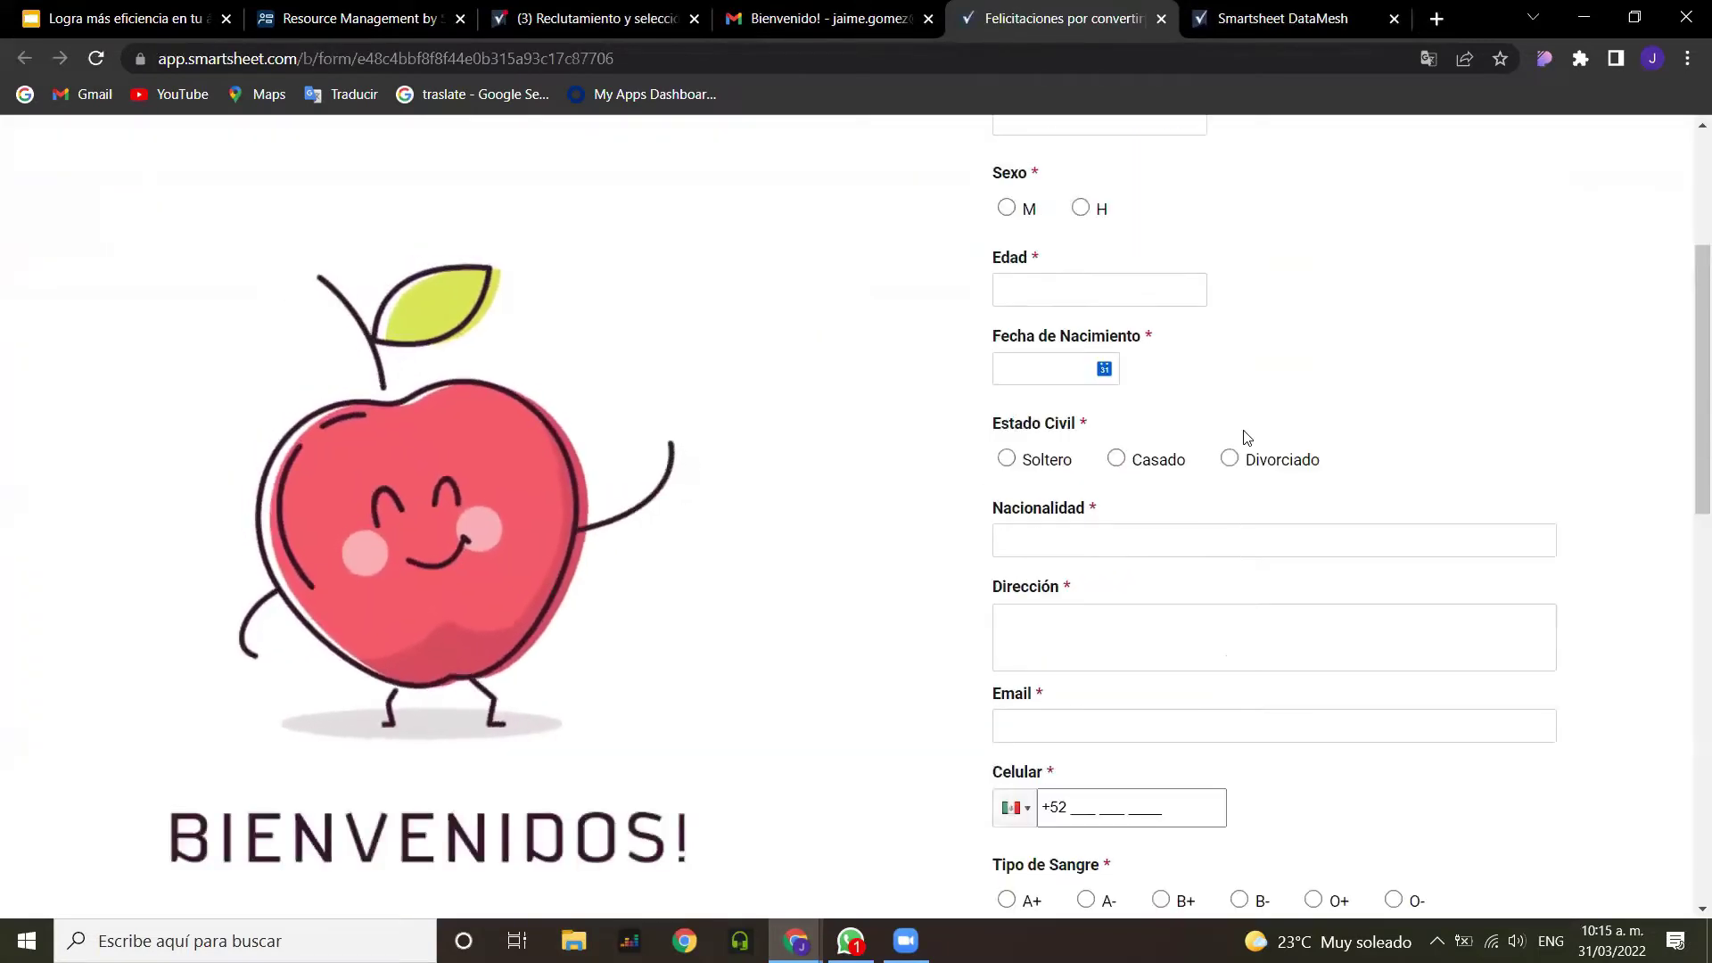
scroll(1237, 332, "up", 6)
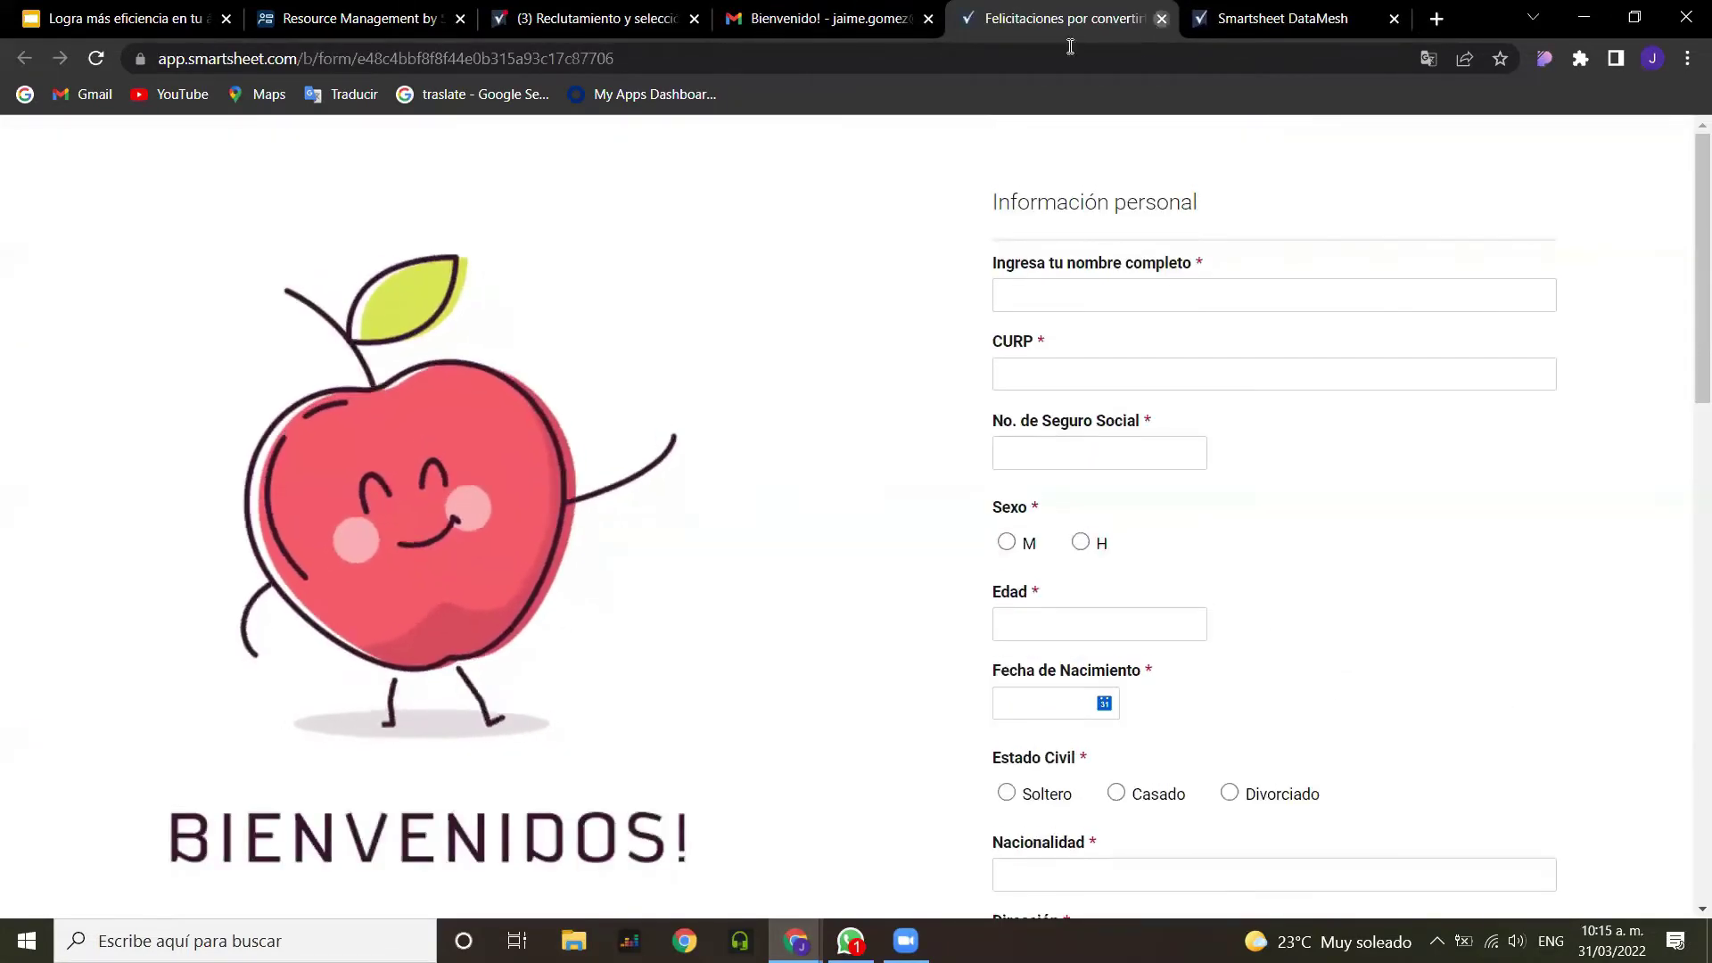
Step: Close the form and Gmail tabs and return to the Reclutamiento y selección de personal sheet
left_click(1162, 18)
left_click(929, 17)
left_click(625, 9)
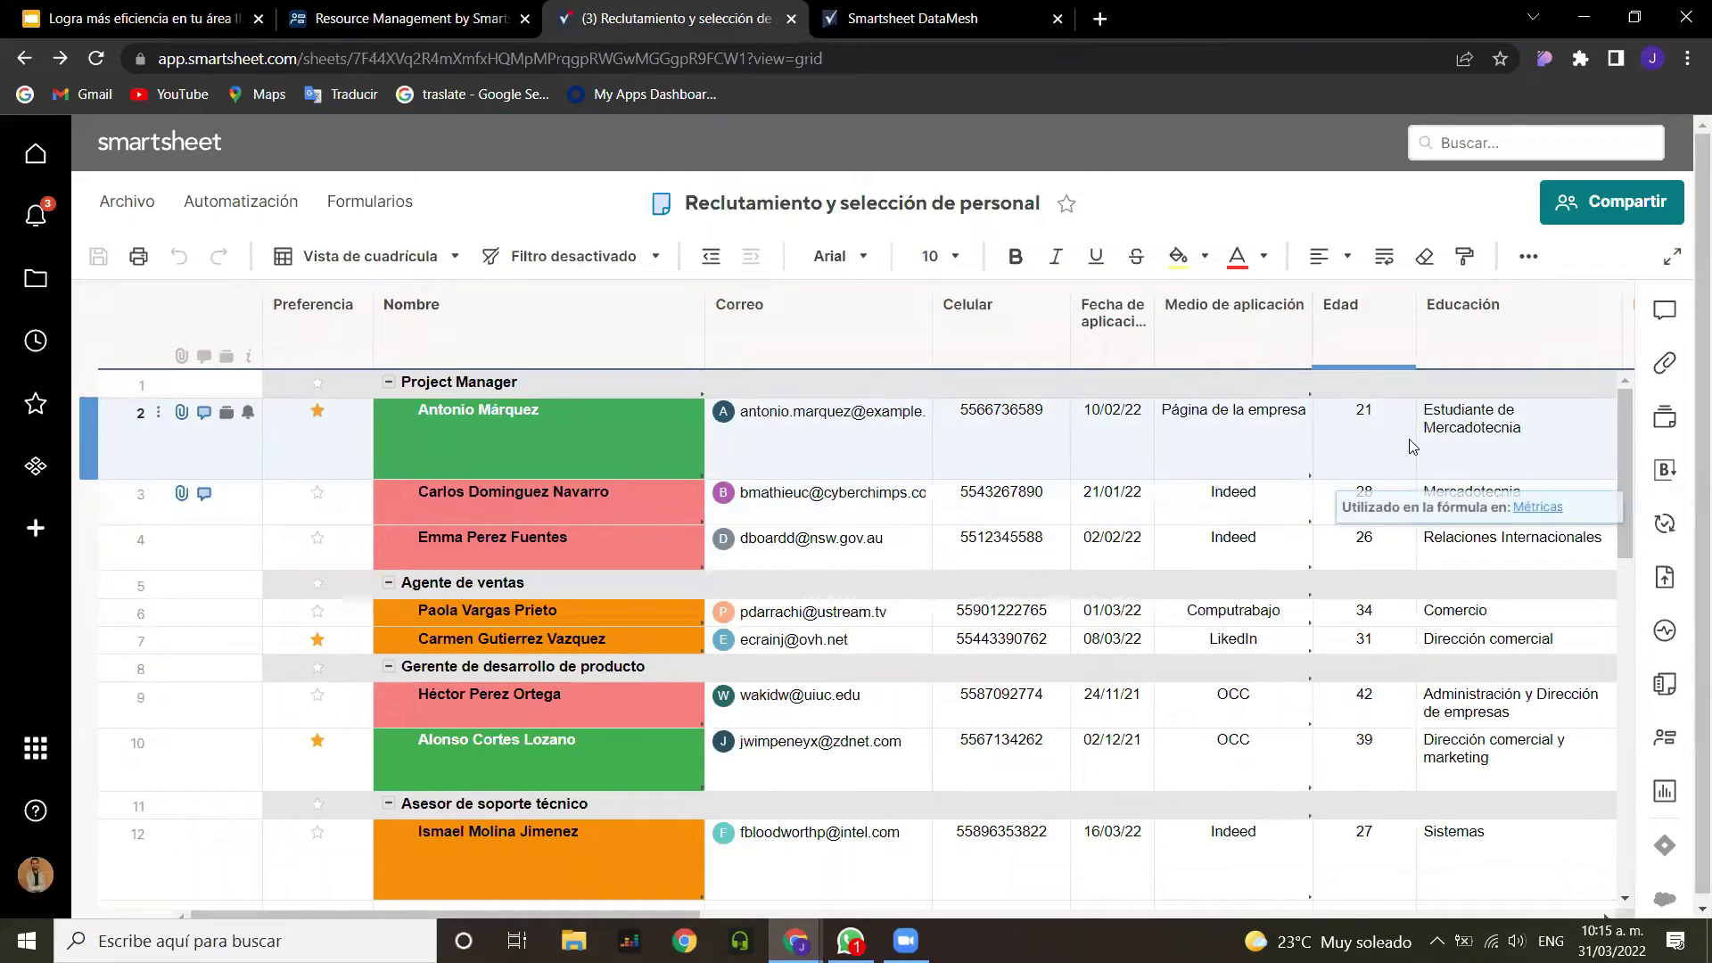
Step: Review the Resumen de hoja hiring totals and follow its Onboarding - Incorporación de Empleados link
left_click(1666, 685)
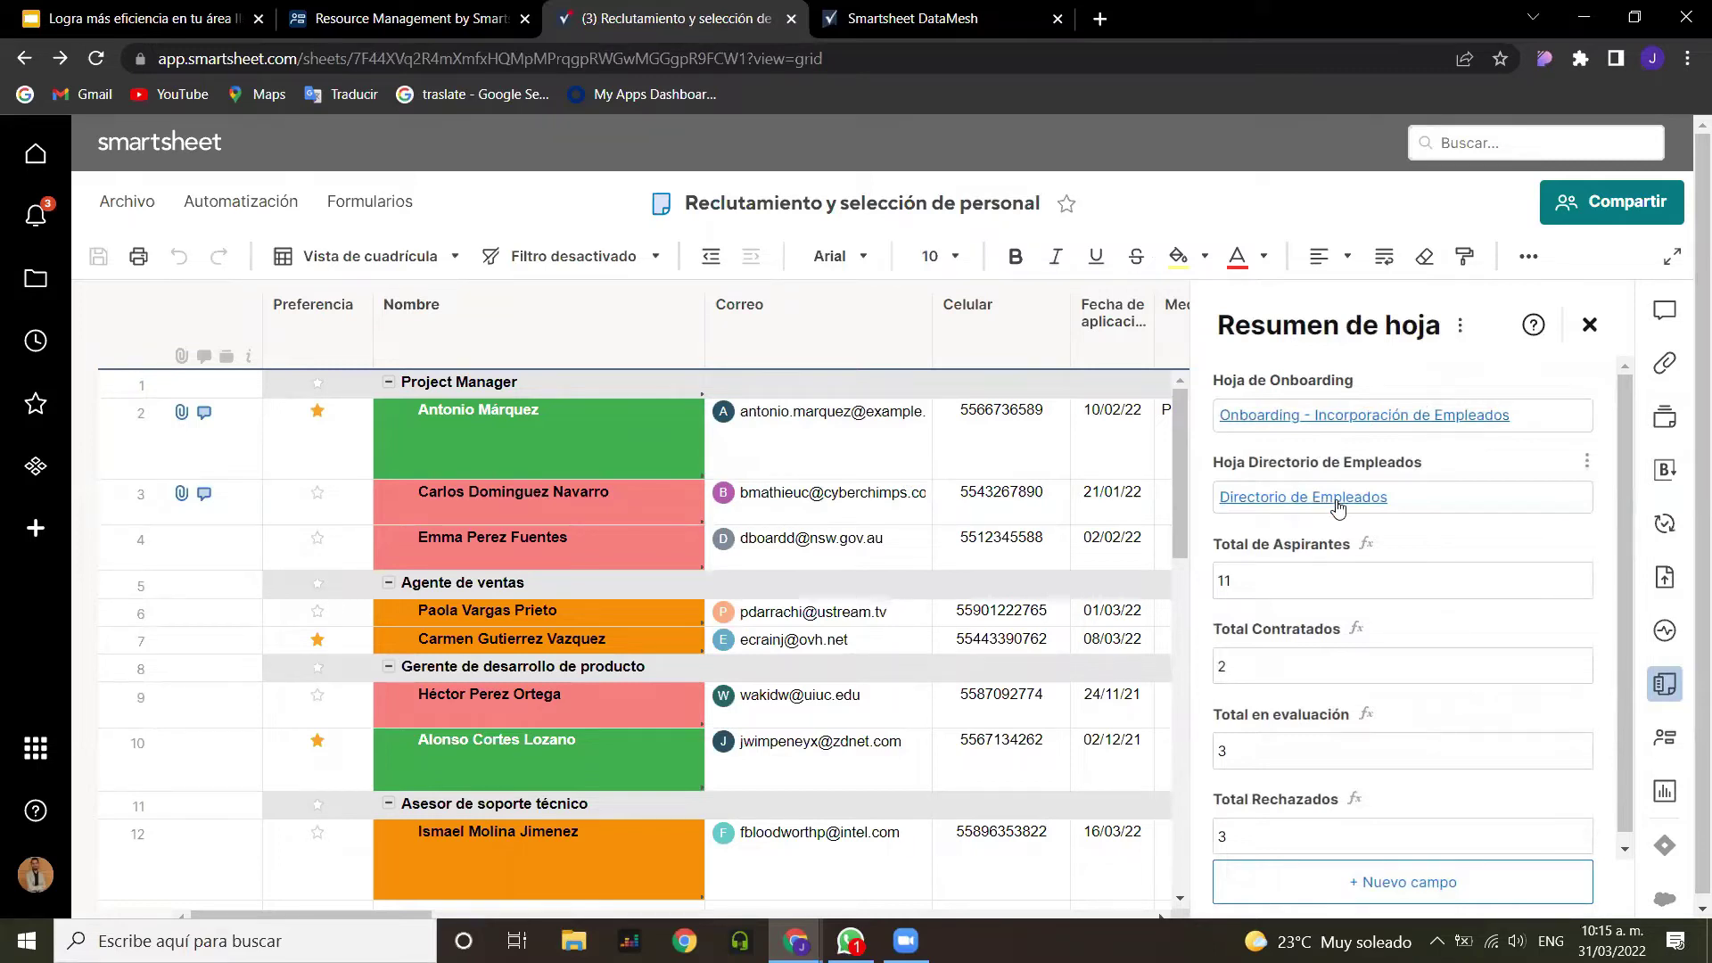
scroll(1338, 507, "down", 1)
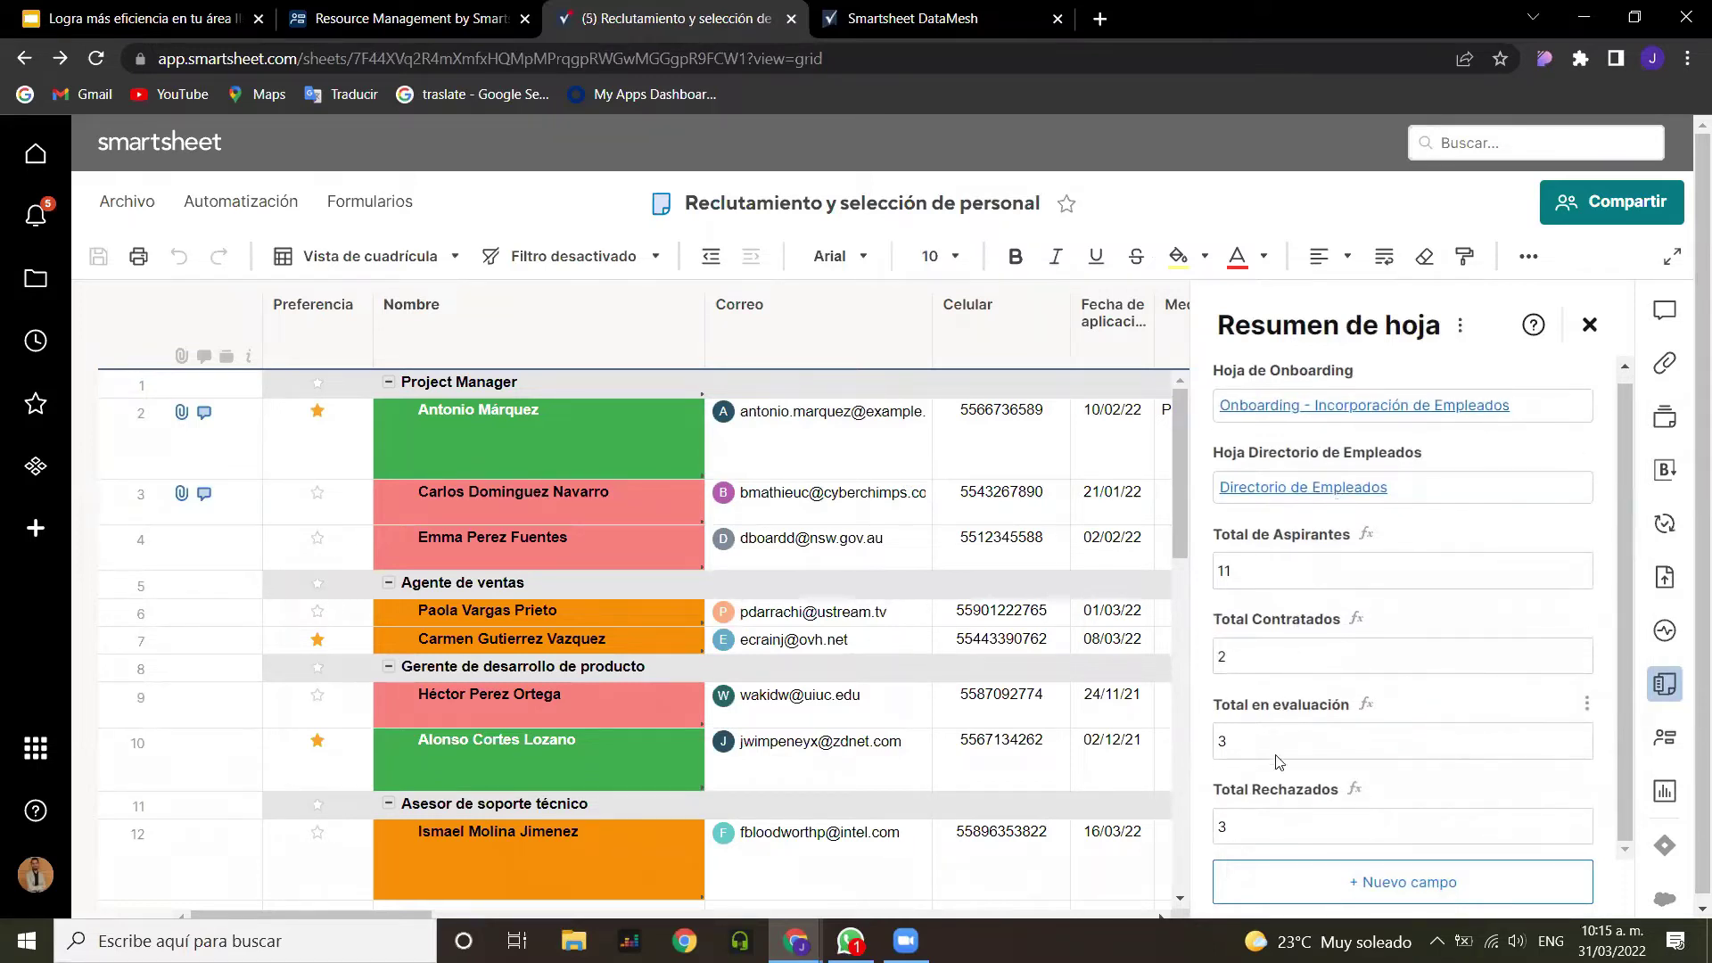
scroll(1279, 775, "down", 1)
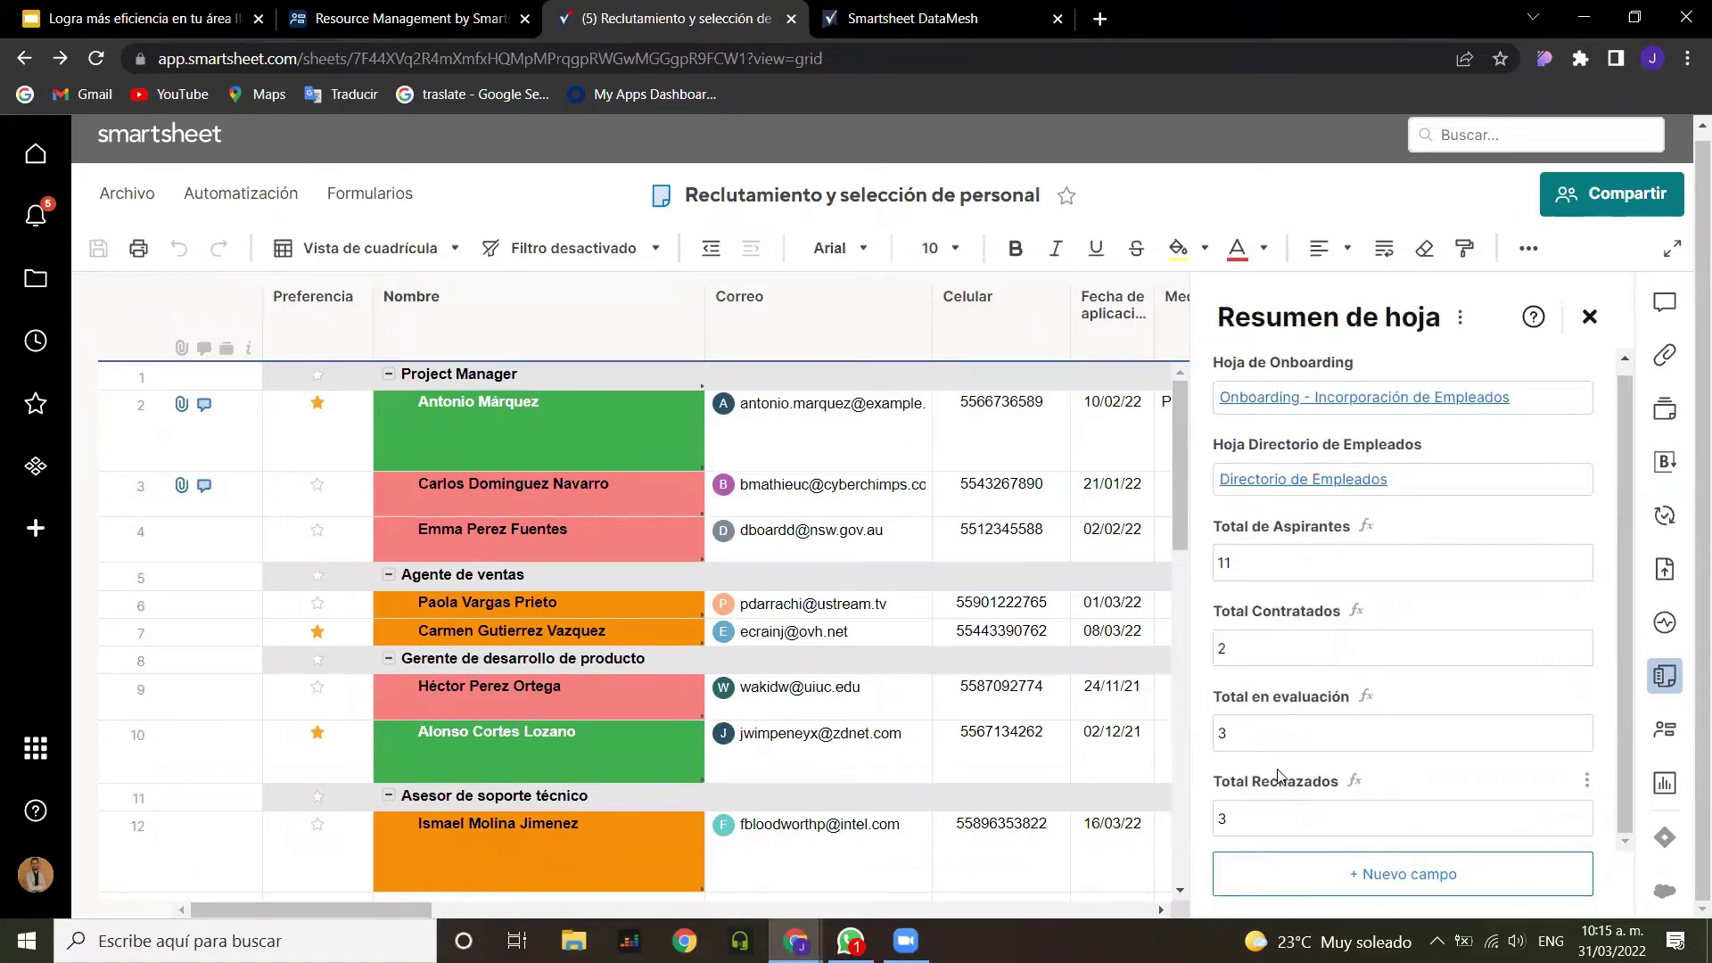
scroll(1279, 775, "up", 1)
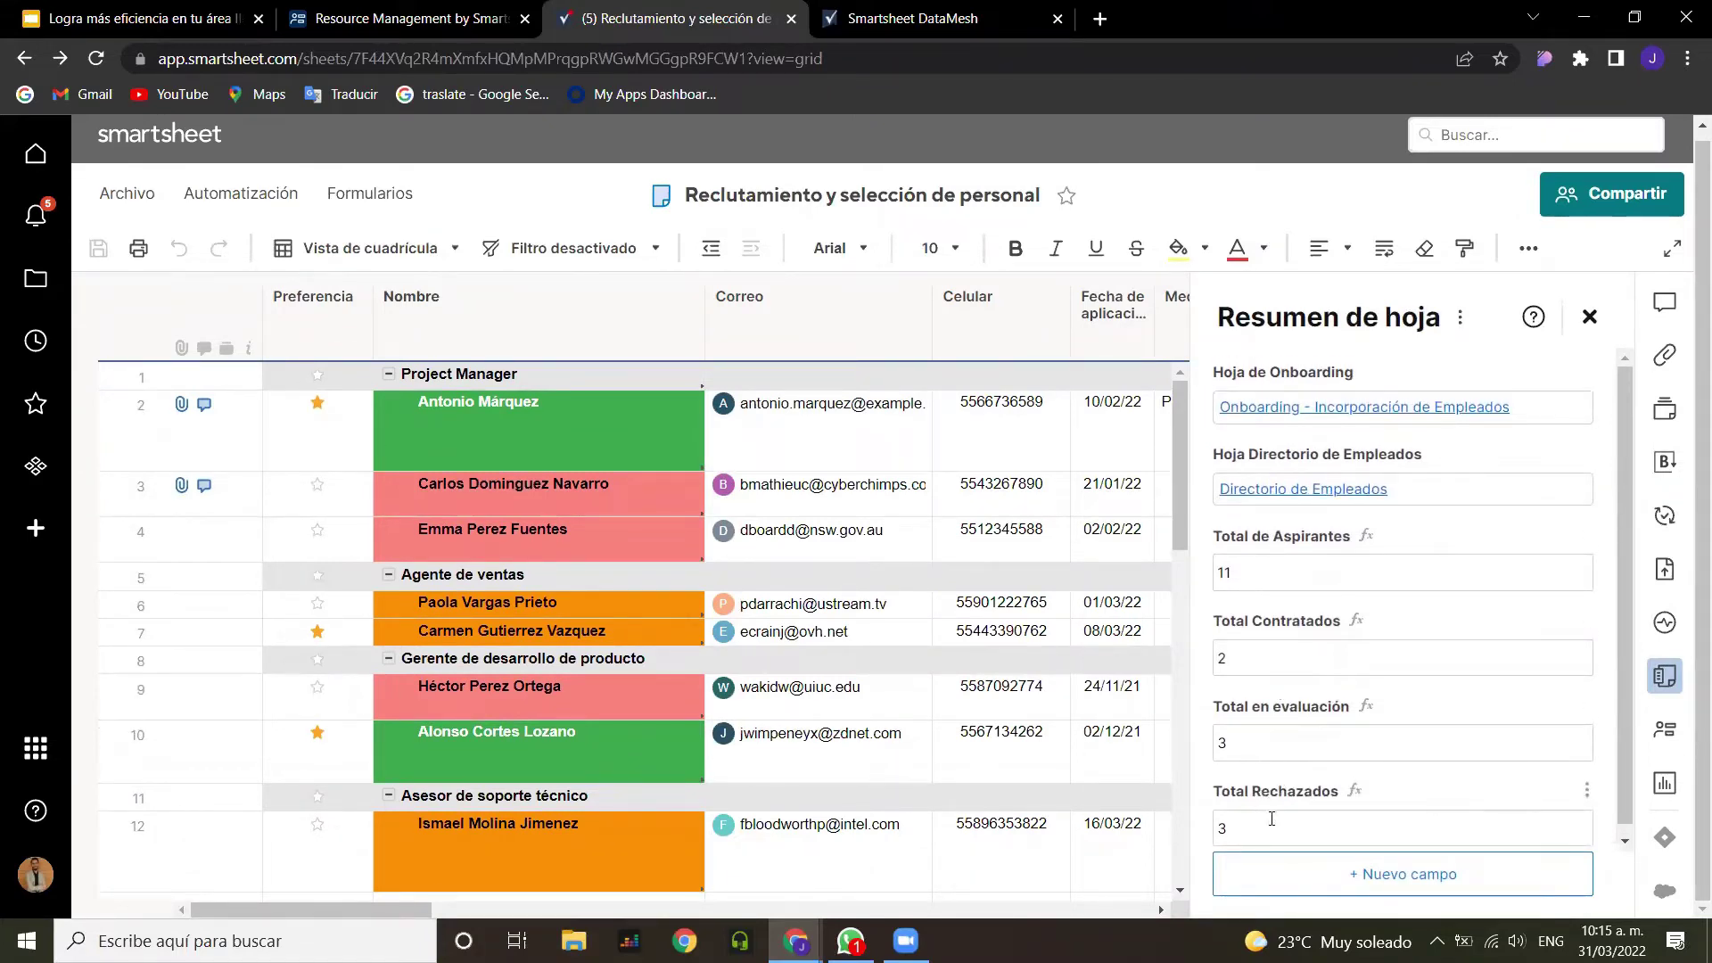
left_click(1357, 407)
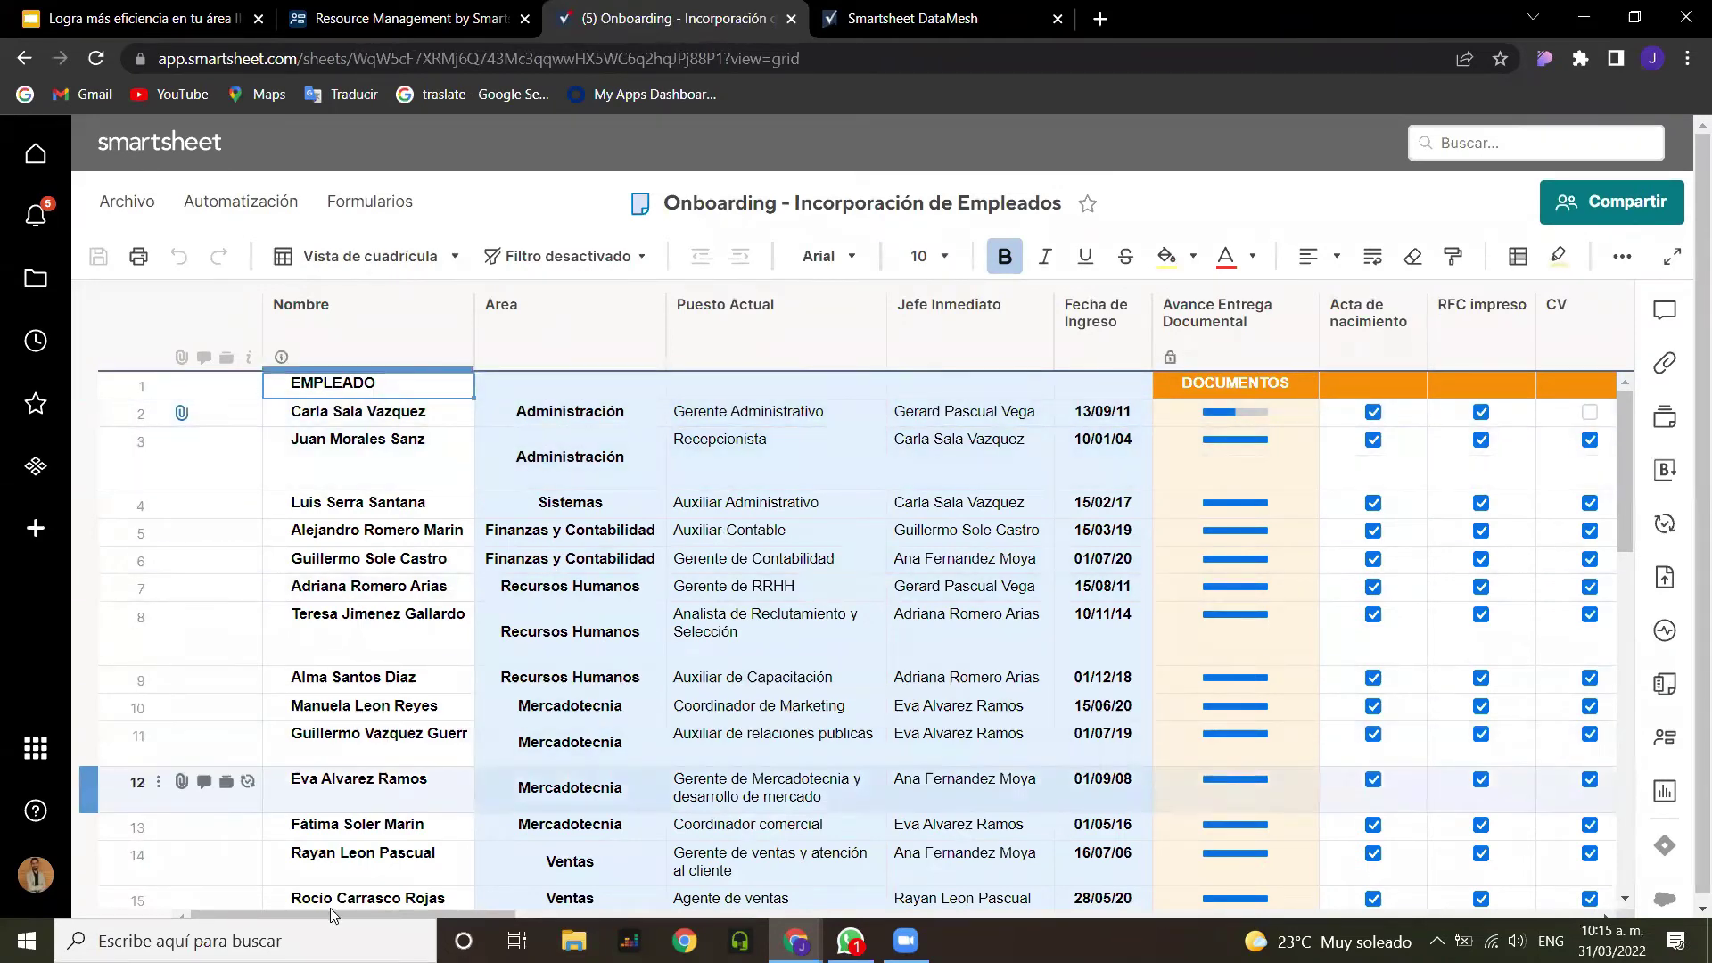
left_click(353, 901)
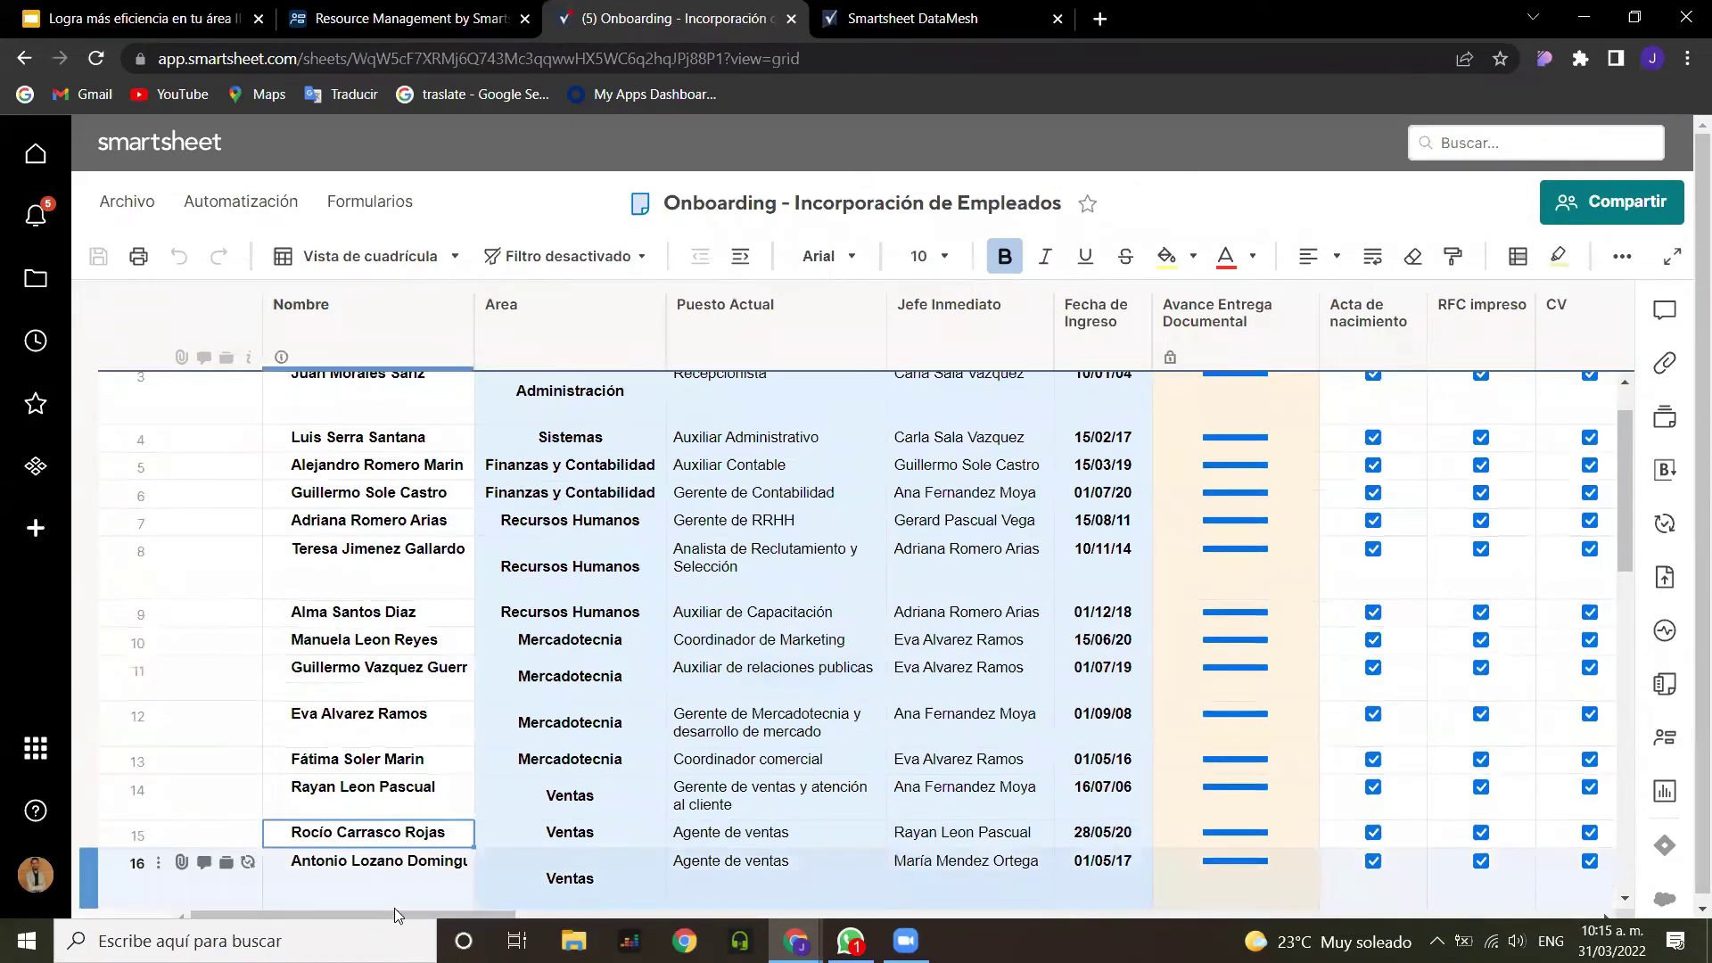
left_click_drag(402, 912, 1467, 883)
scroll(981, 713, "up", 1)
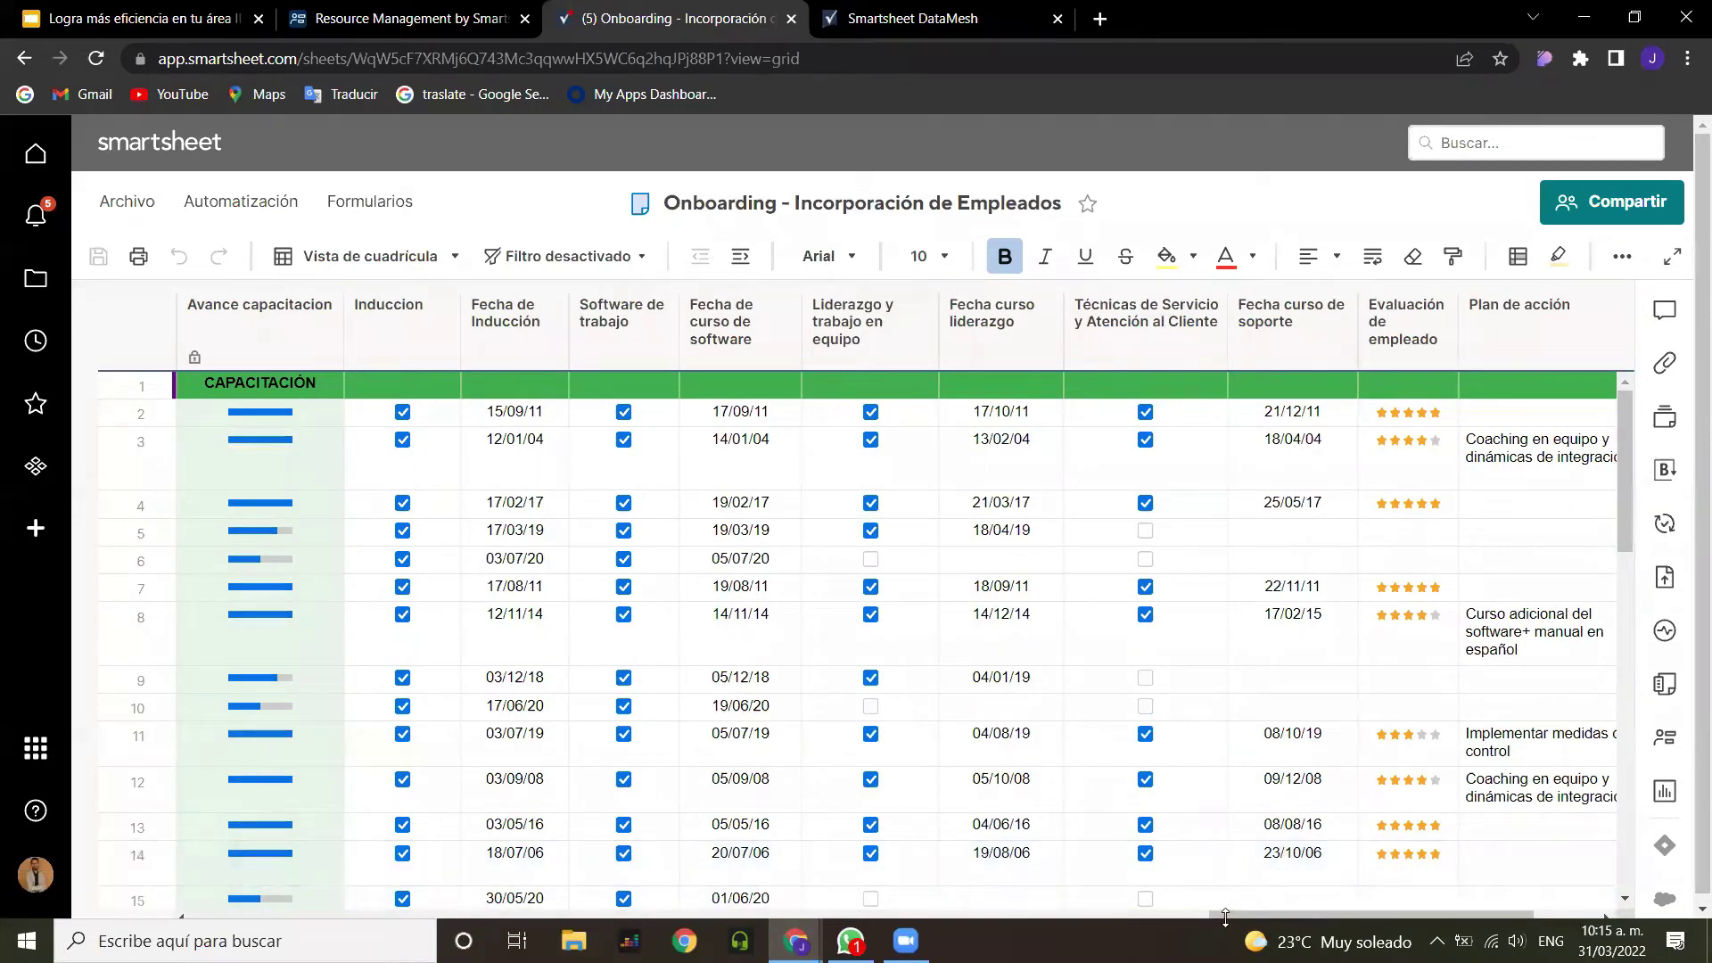
left_click_drag(1220, 915, 156, 923)
scroll(578, 681, "down", 3)
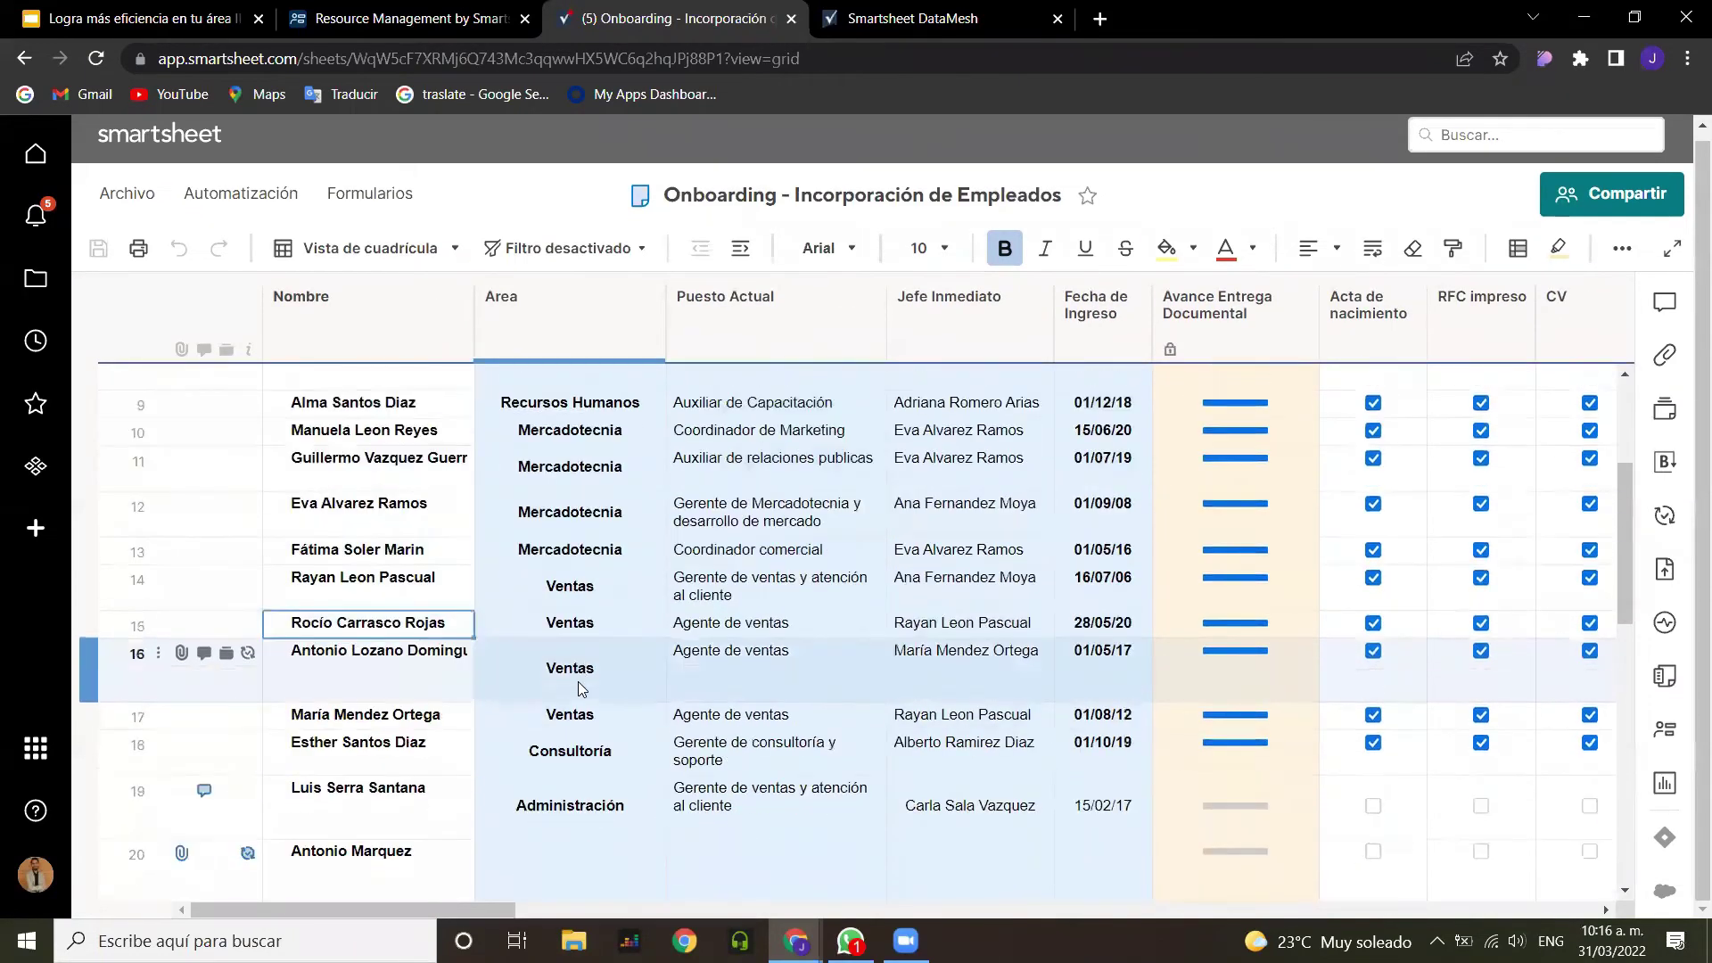
scroll(578, 682, "down", 1)
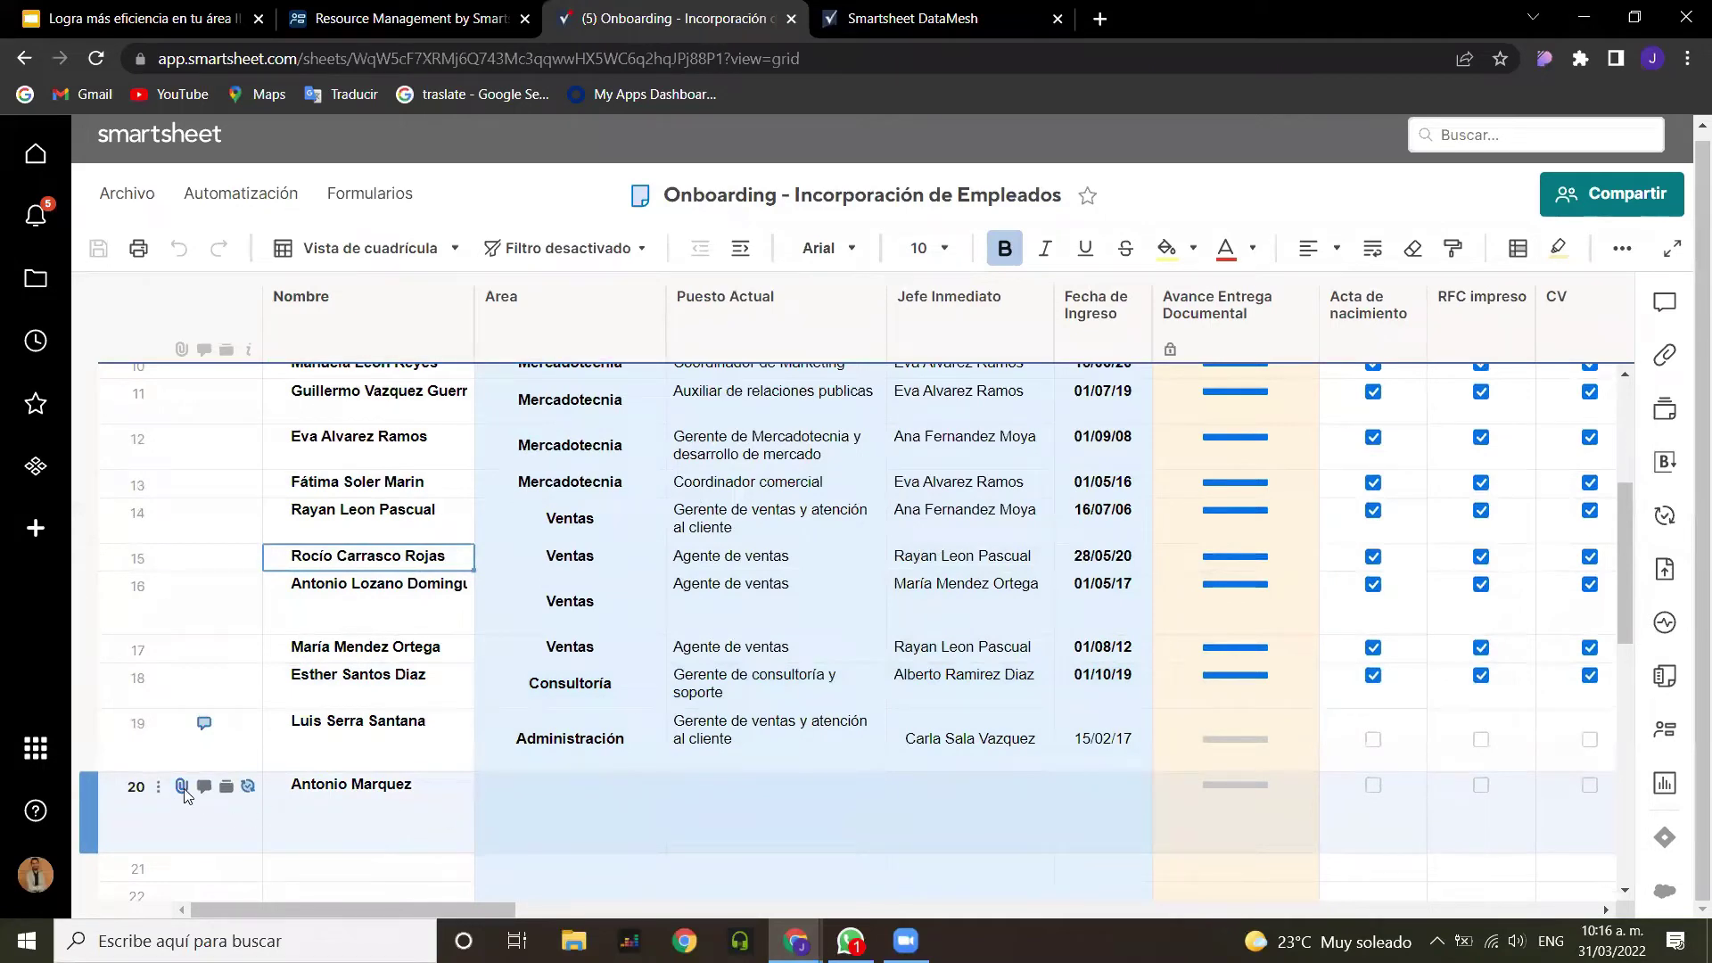
Step: Open Automatización > Administrar flujos de trabajo and review the four notification workflows
mouse_move(184, 795)
left_click(220, 194)
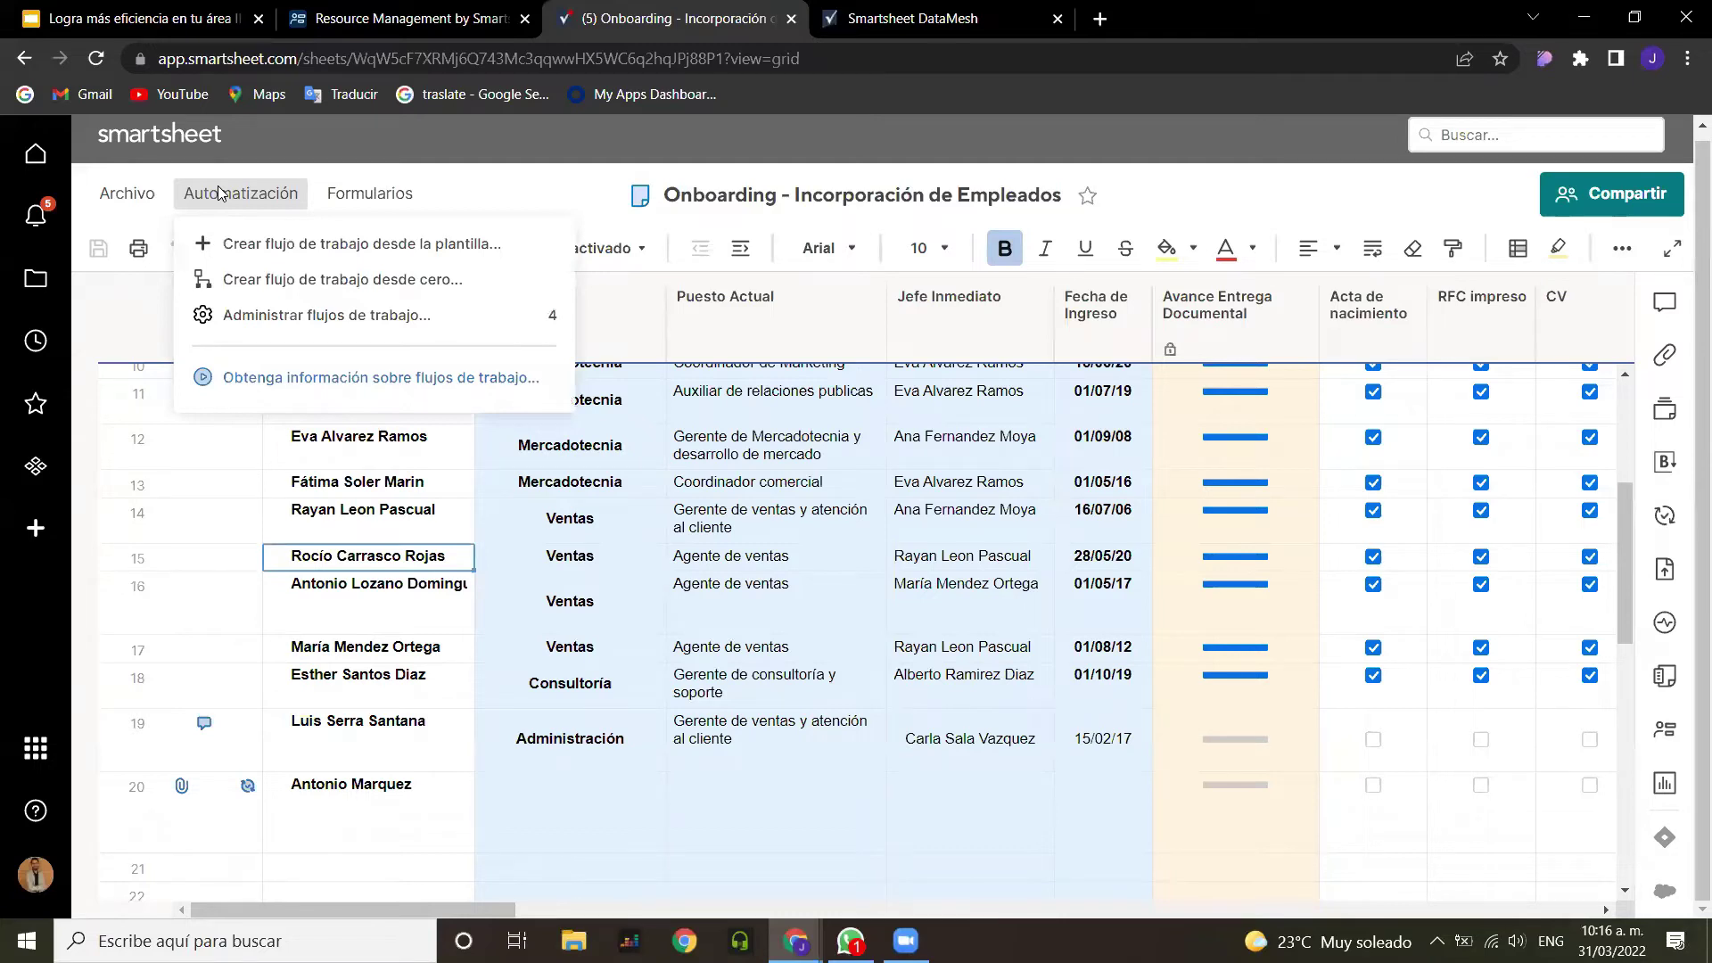
left_click(376, 314)
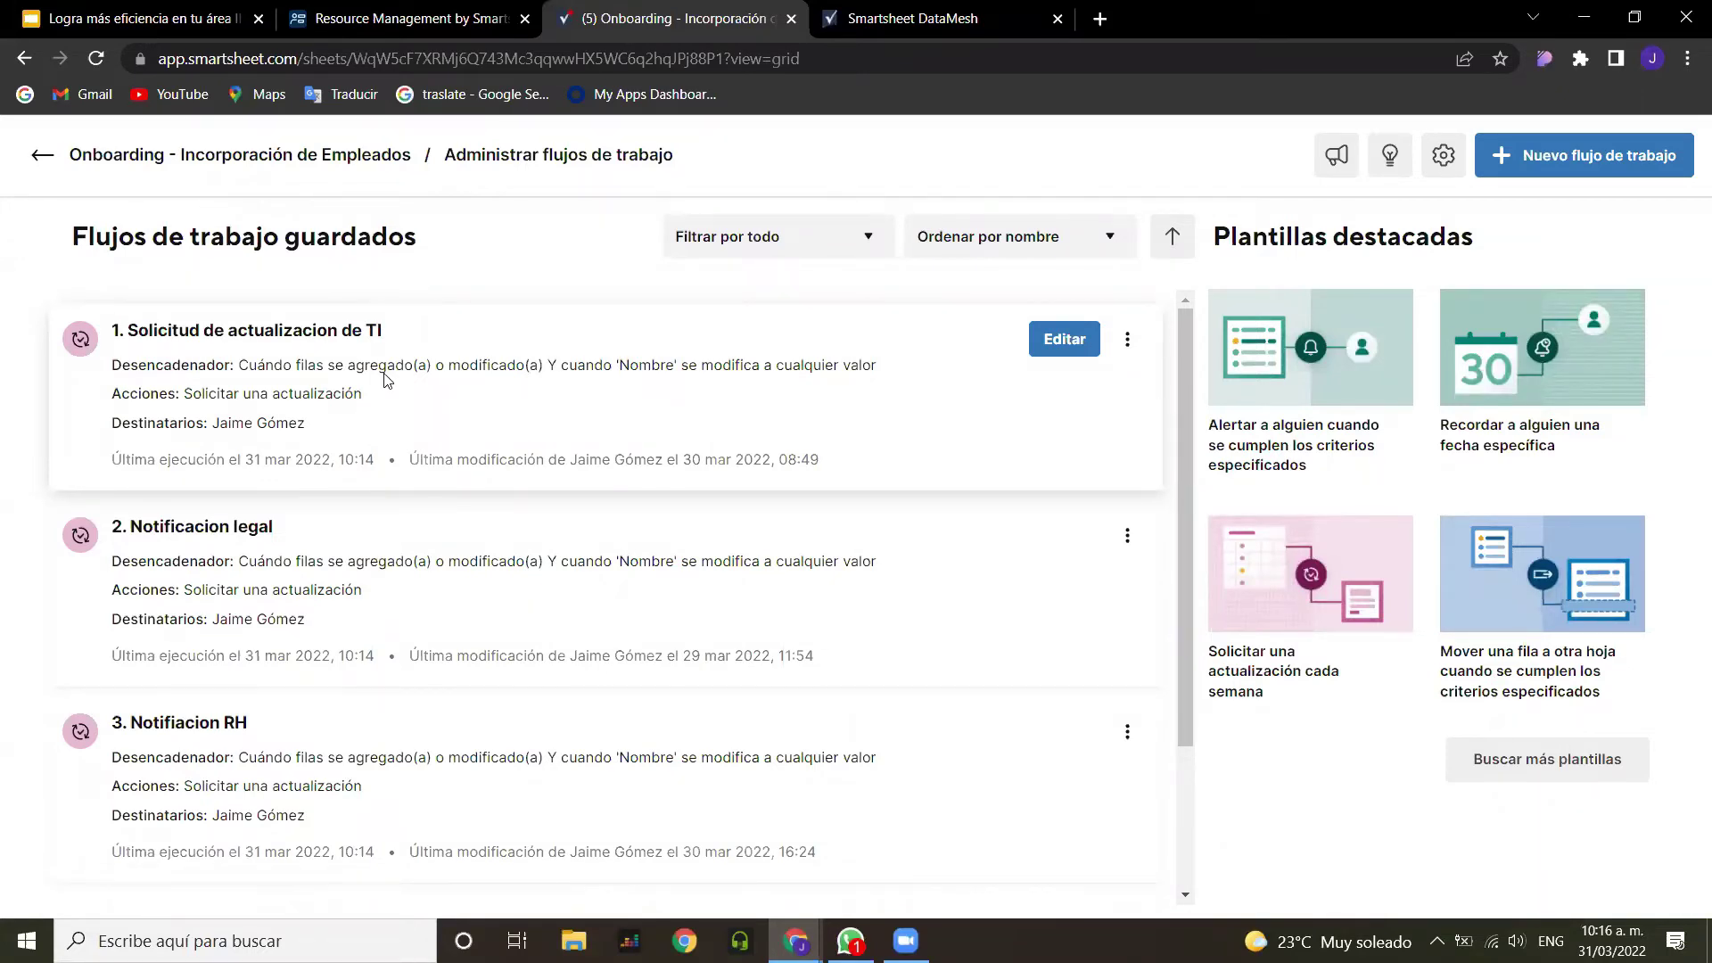
scroll(393, 388, "down", 2)
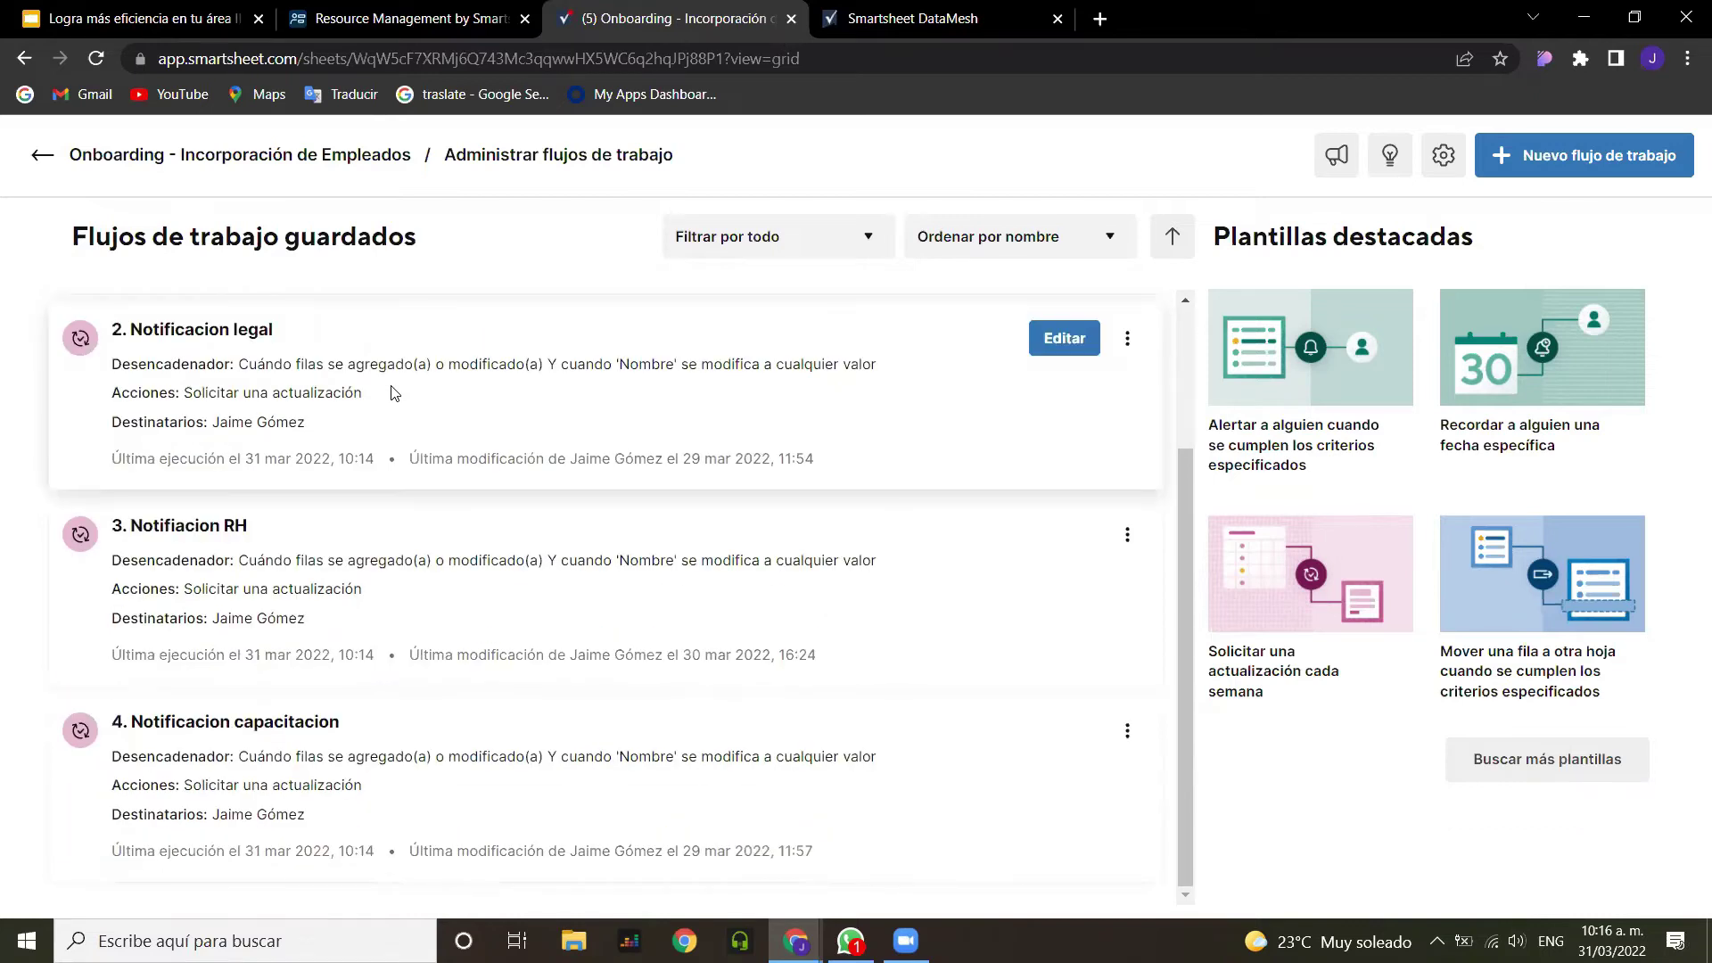
scroll(392, 393, "up", 2)
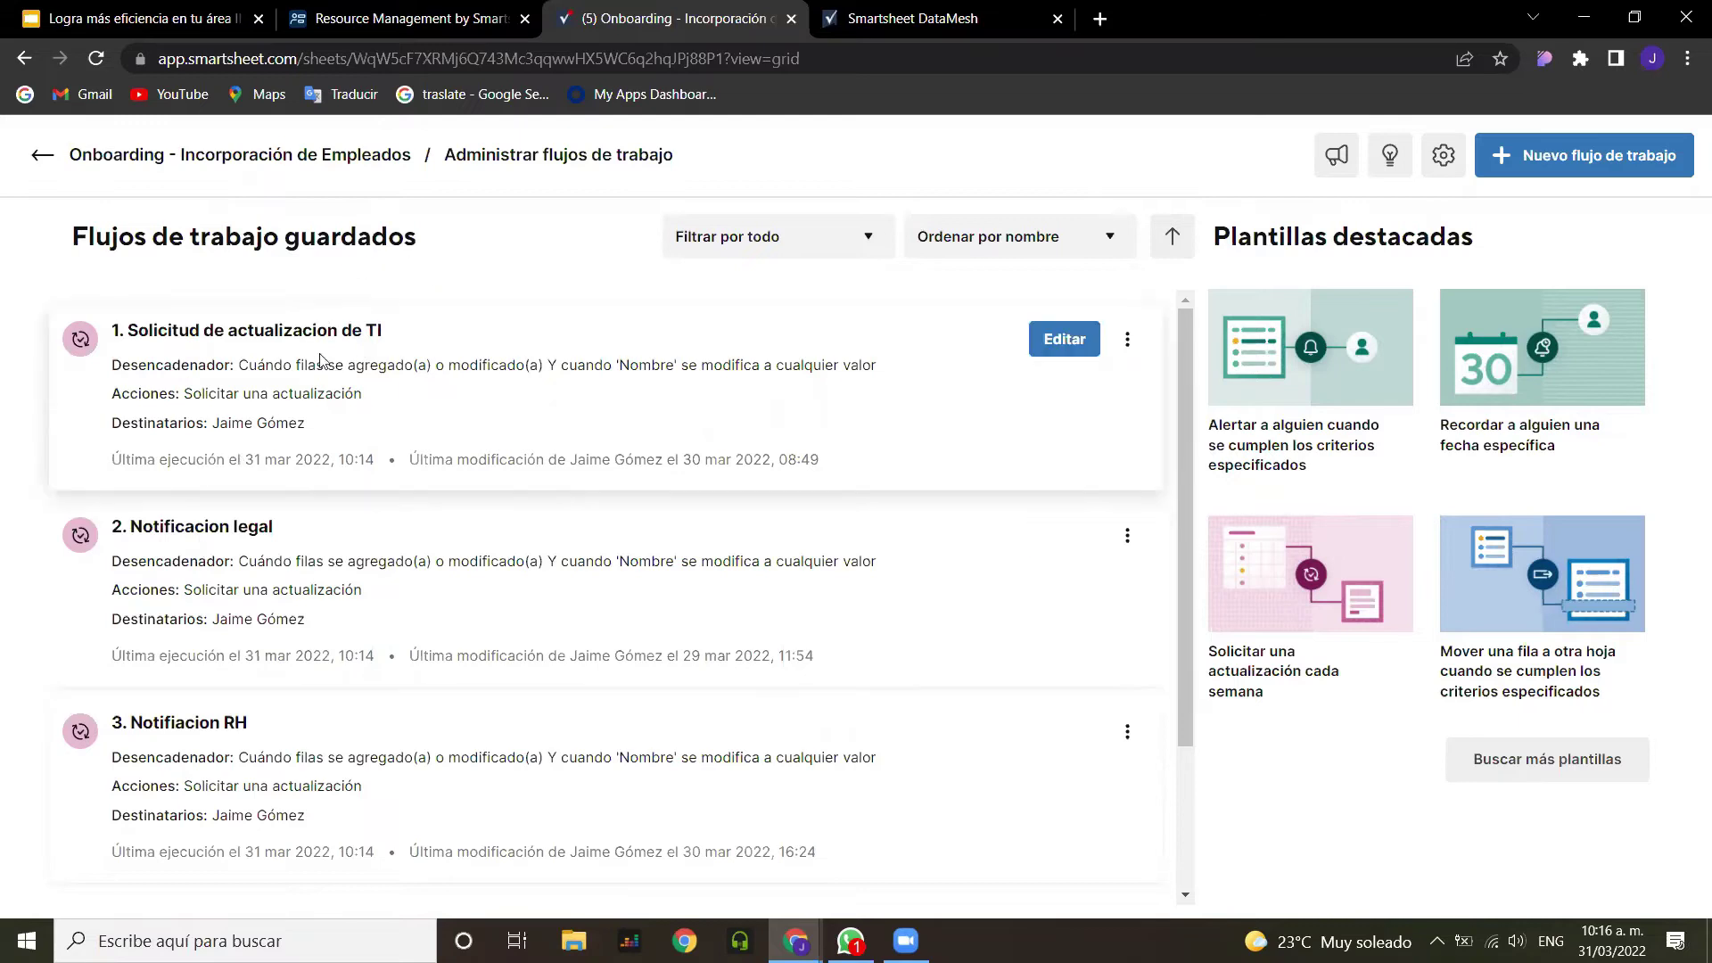
scroll(444, 401, "down", 2)
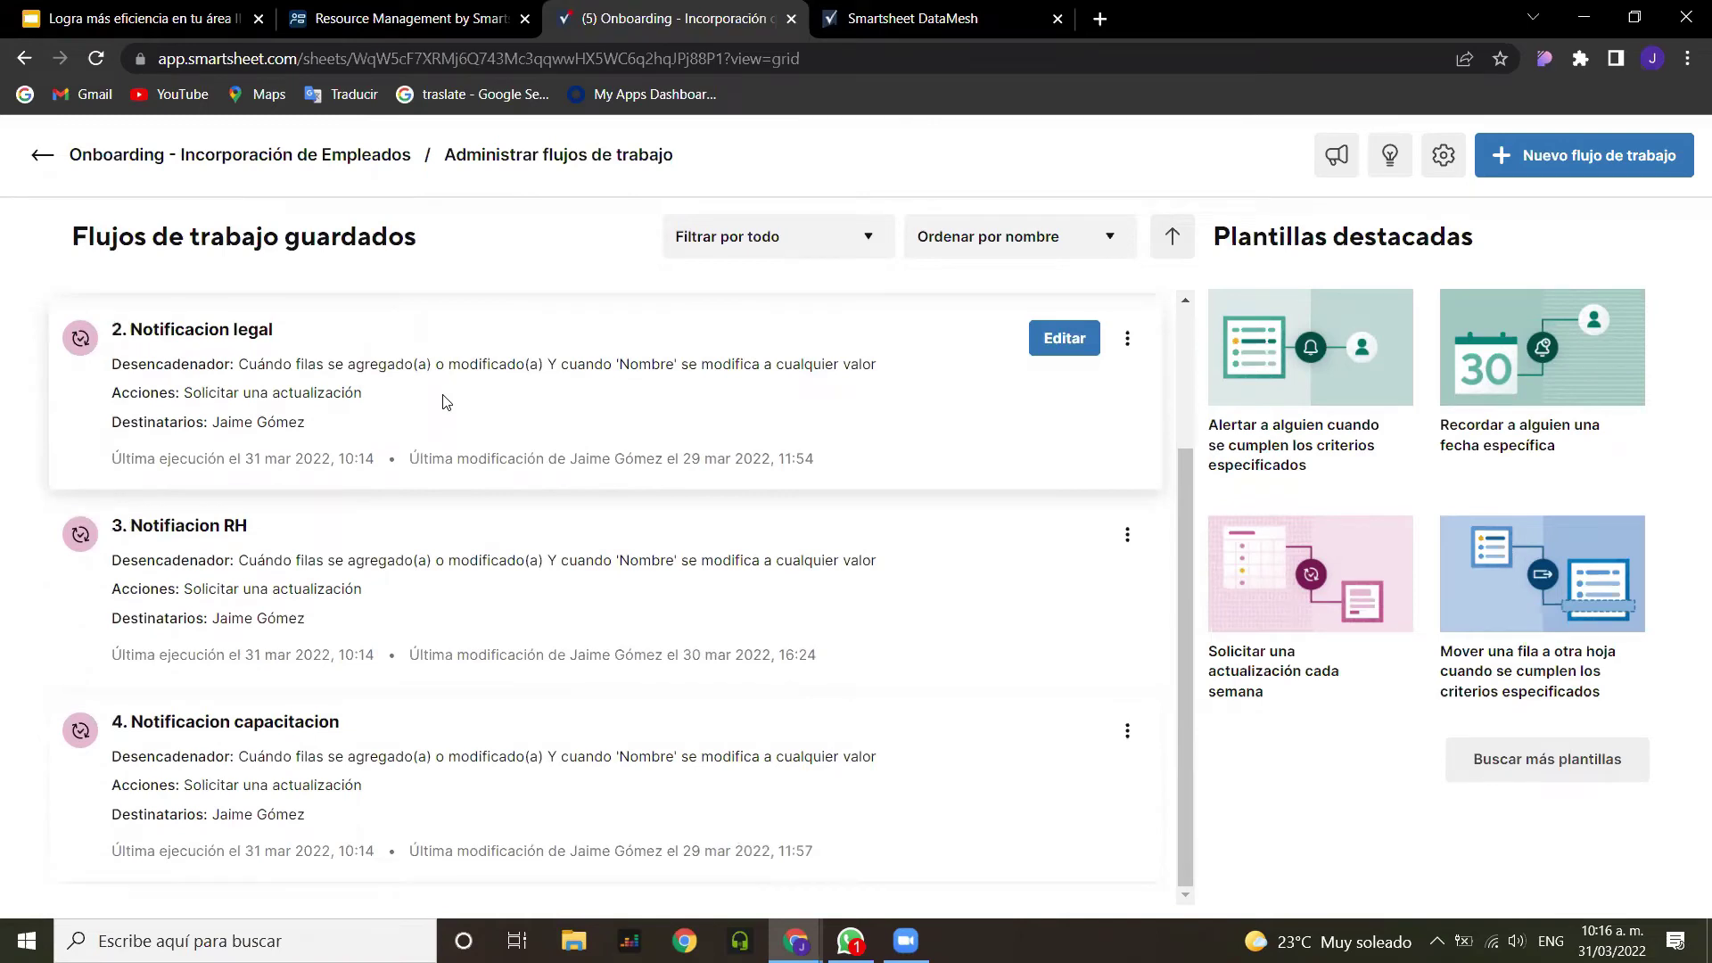
scroll(444, 401, "up", 2)
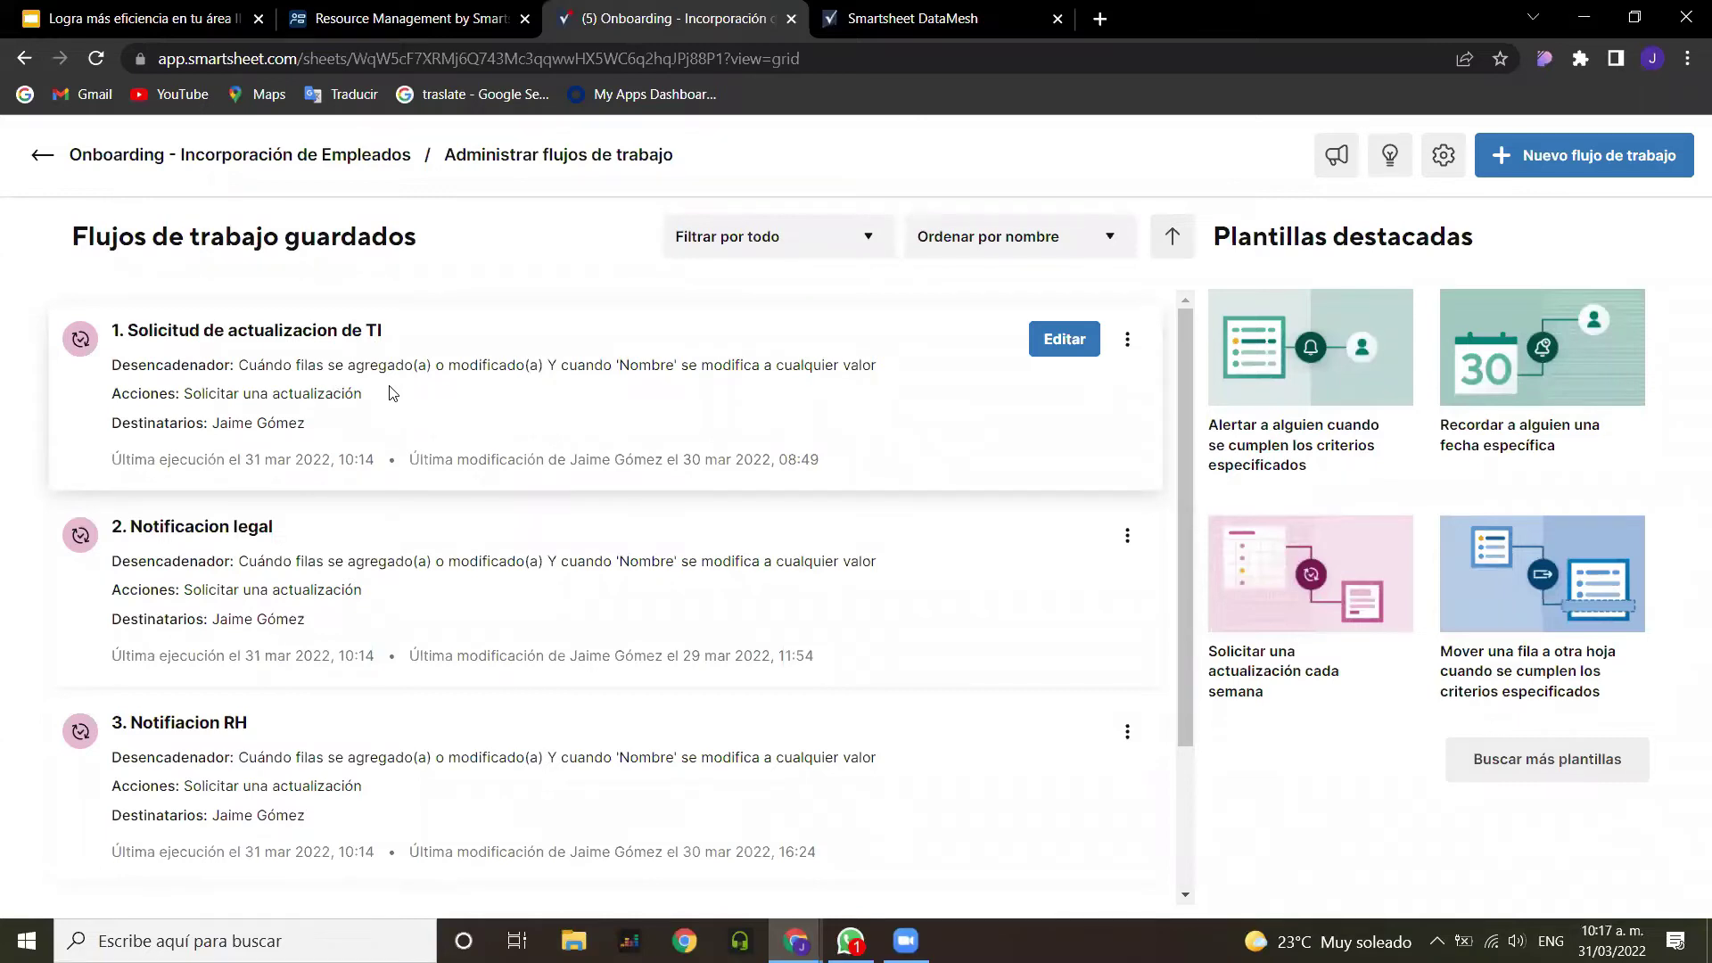
scroll(392, 393, "down", 1)
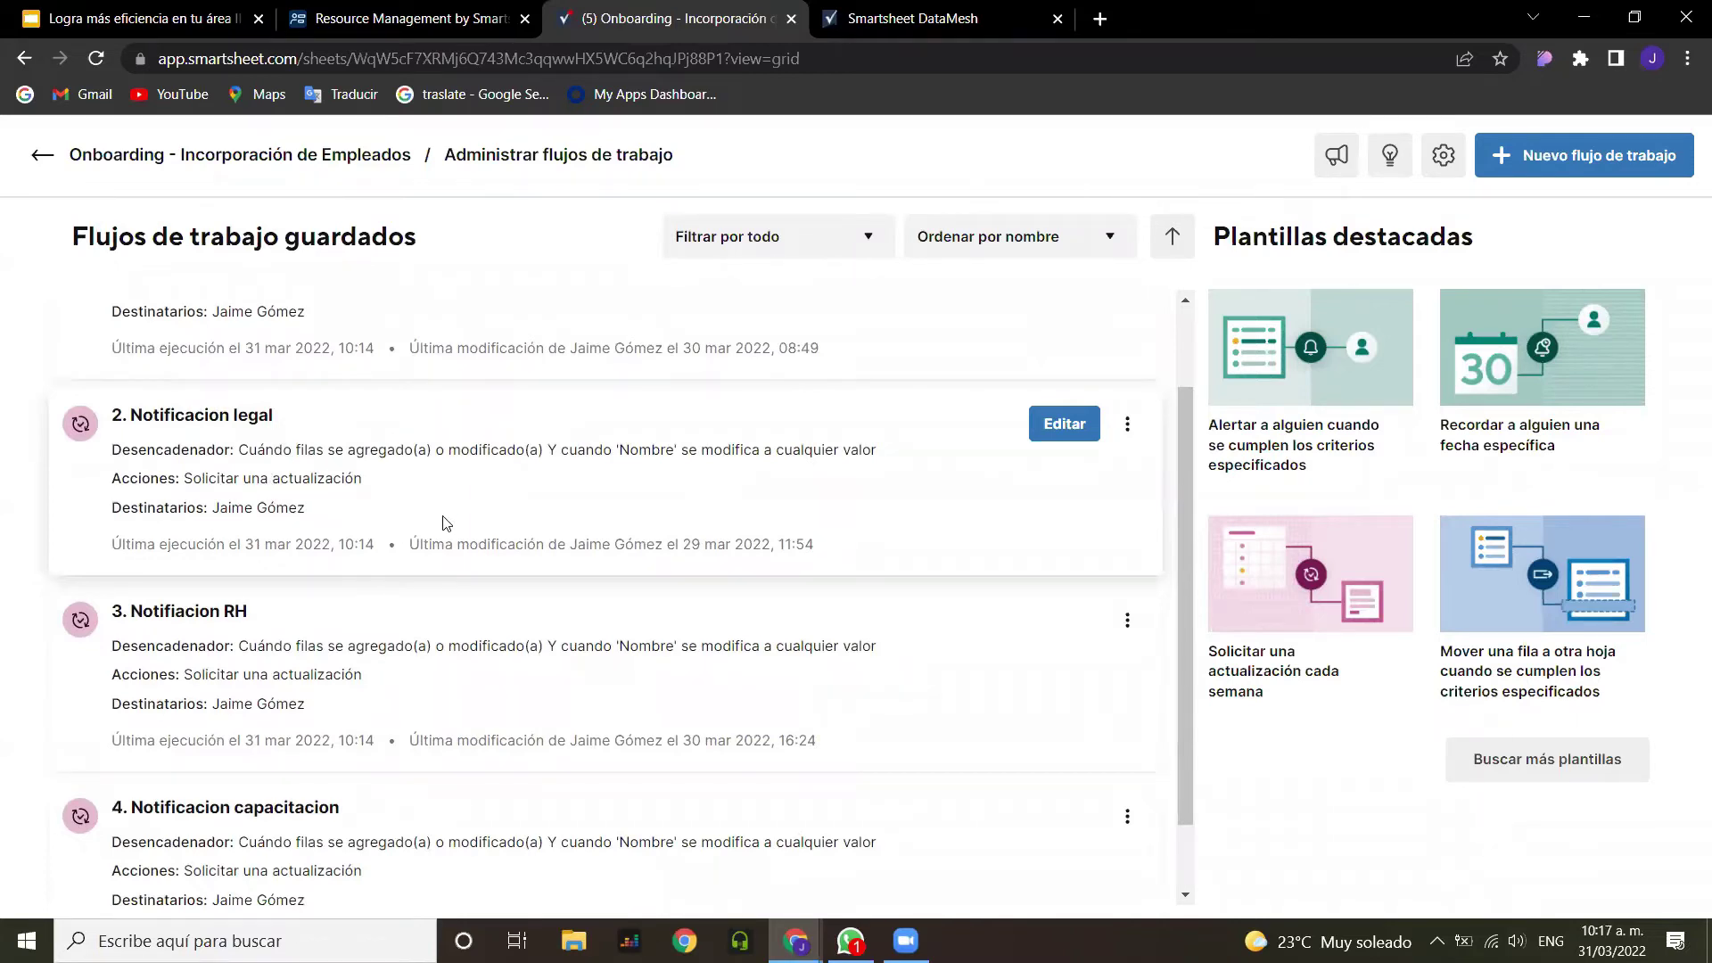
scroll(446, 523, "down", 1)
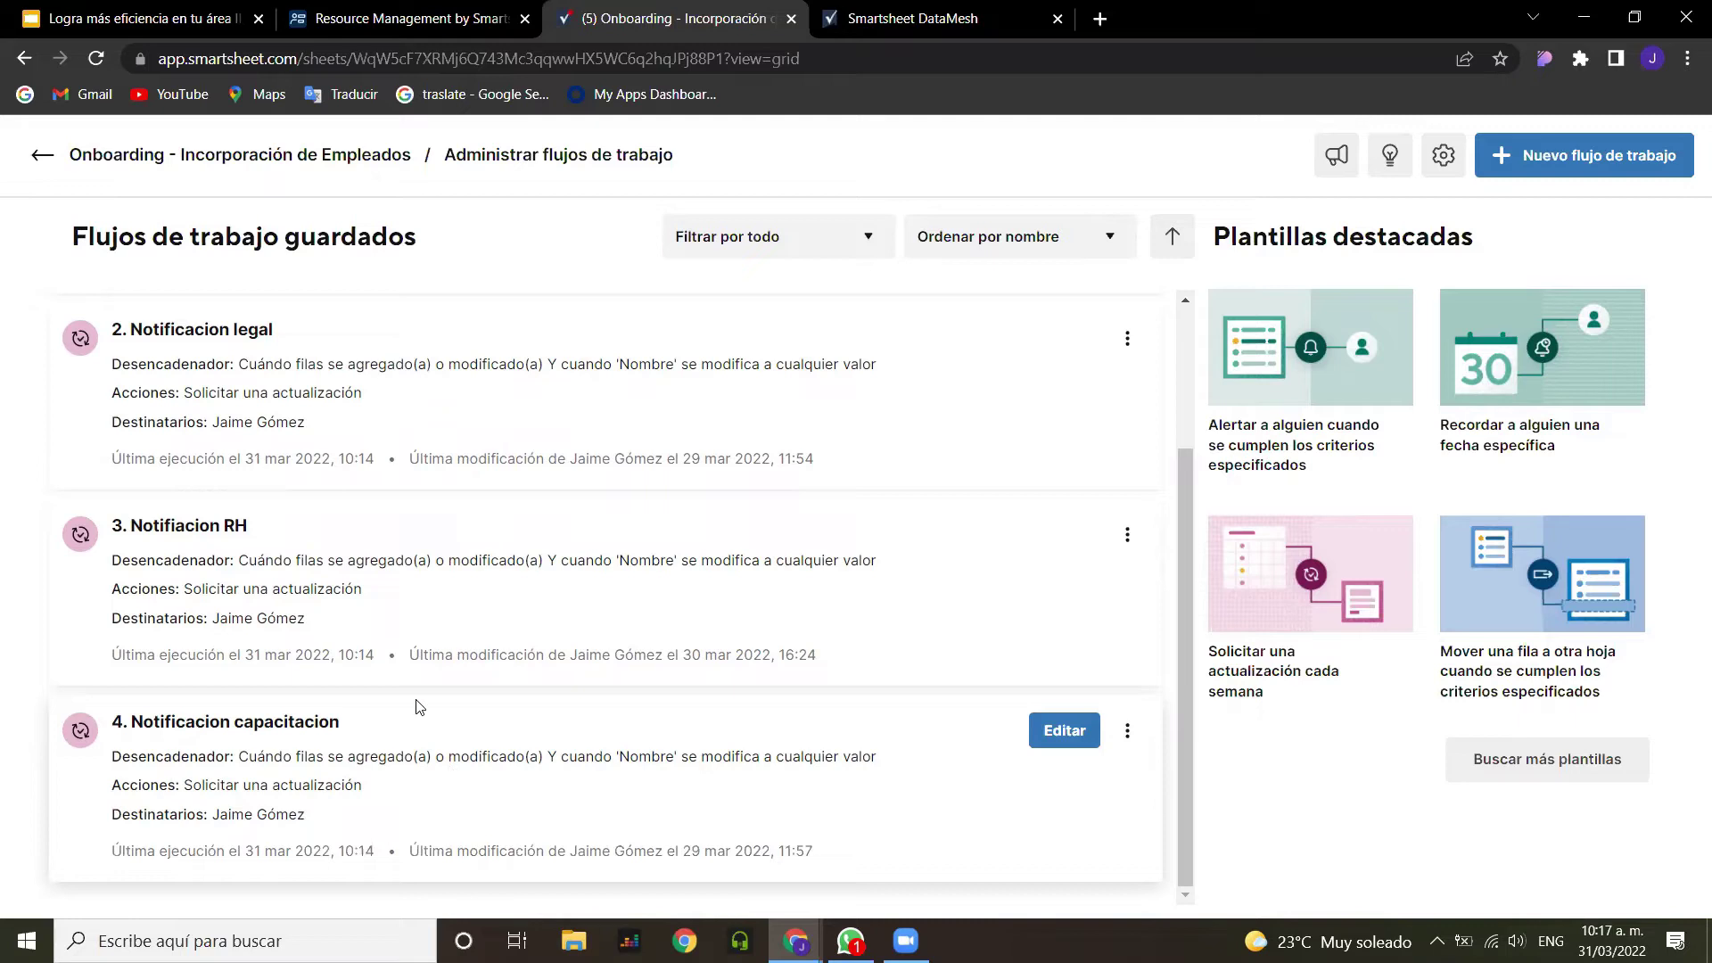
Step: Open the Notificacion RH workflow and review its update request subject and message
left_click(533, 603)
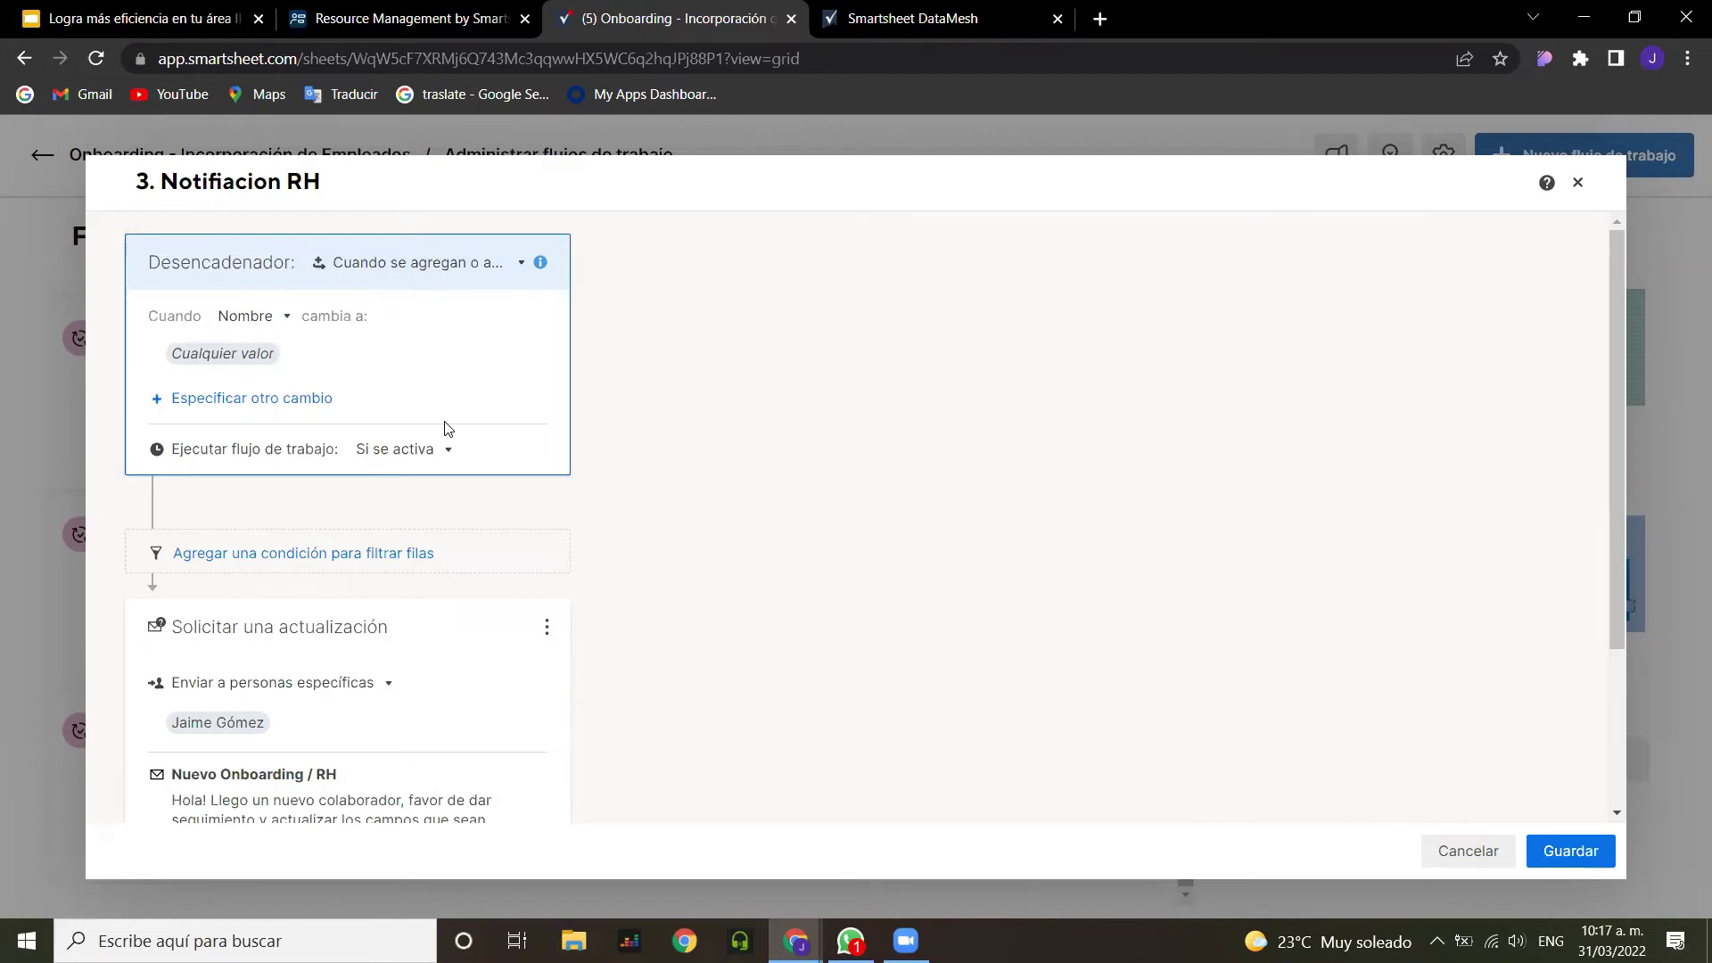
scroll(447, 429, "down", 3)
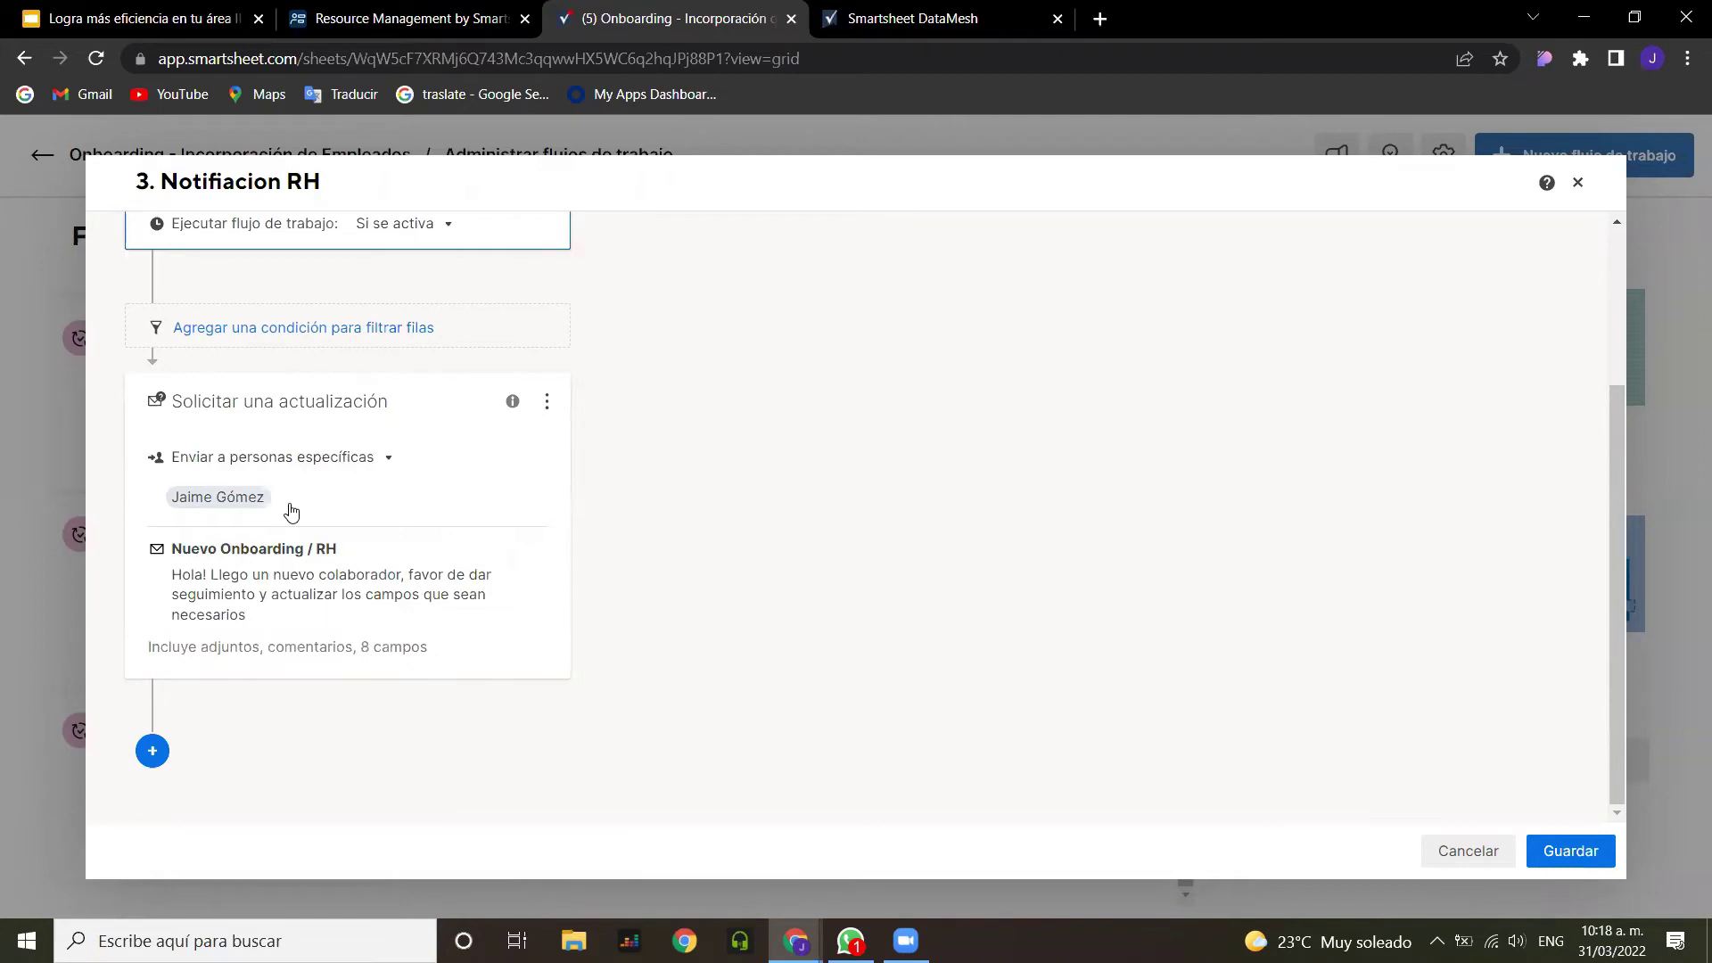
left_click(289, 595)
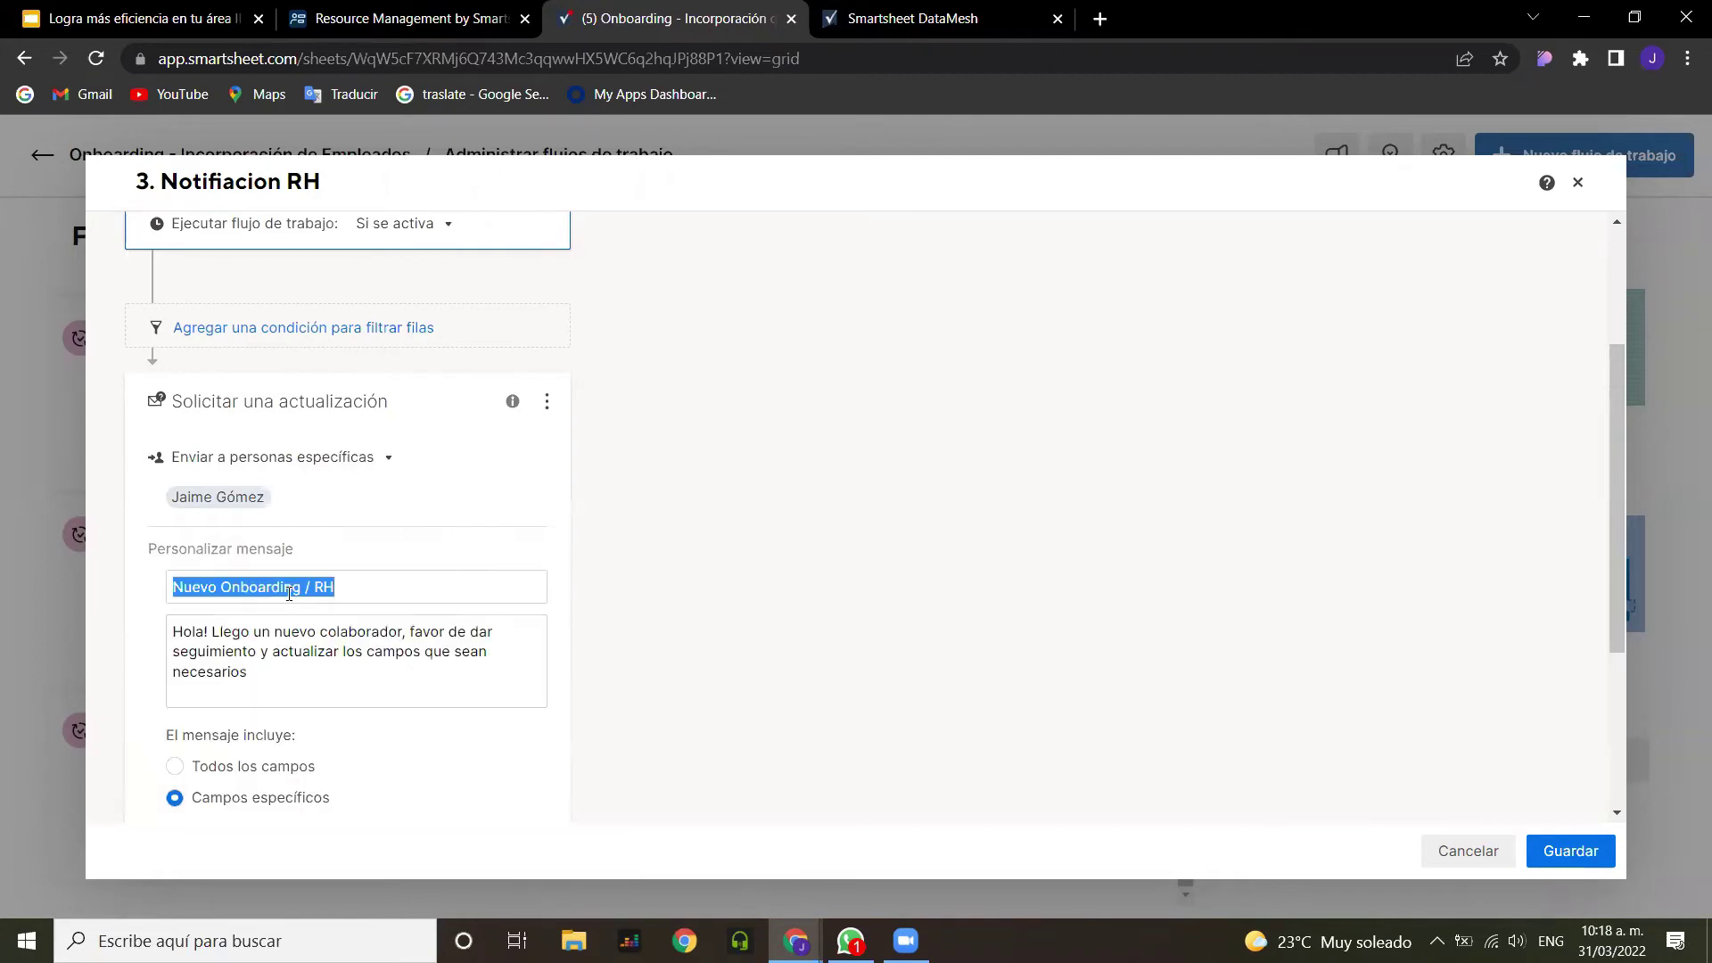
left_click(403, 589)
triple_click(307, 661)
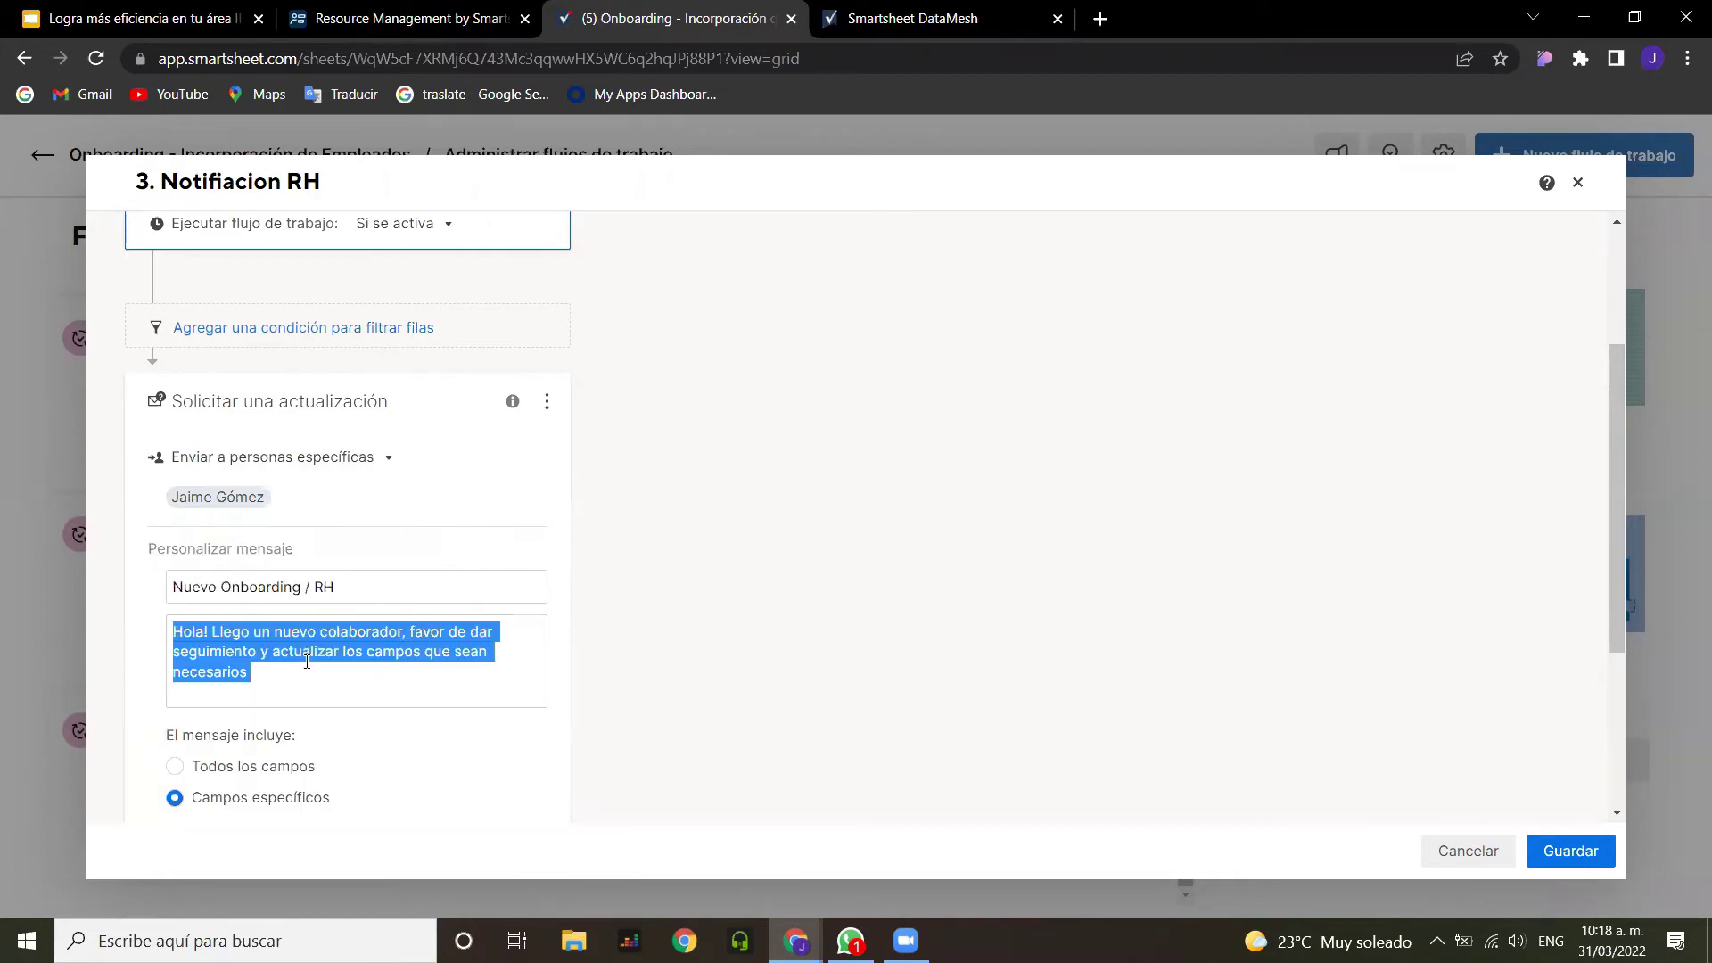
left_click(307, 669)
scroll(307, 669, "down", 3)
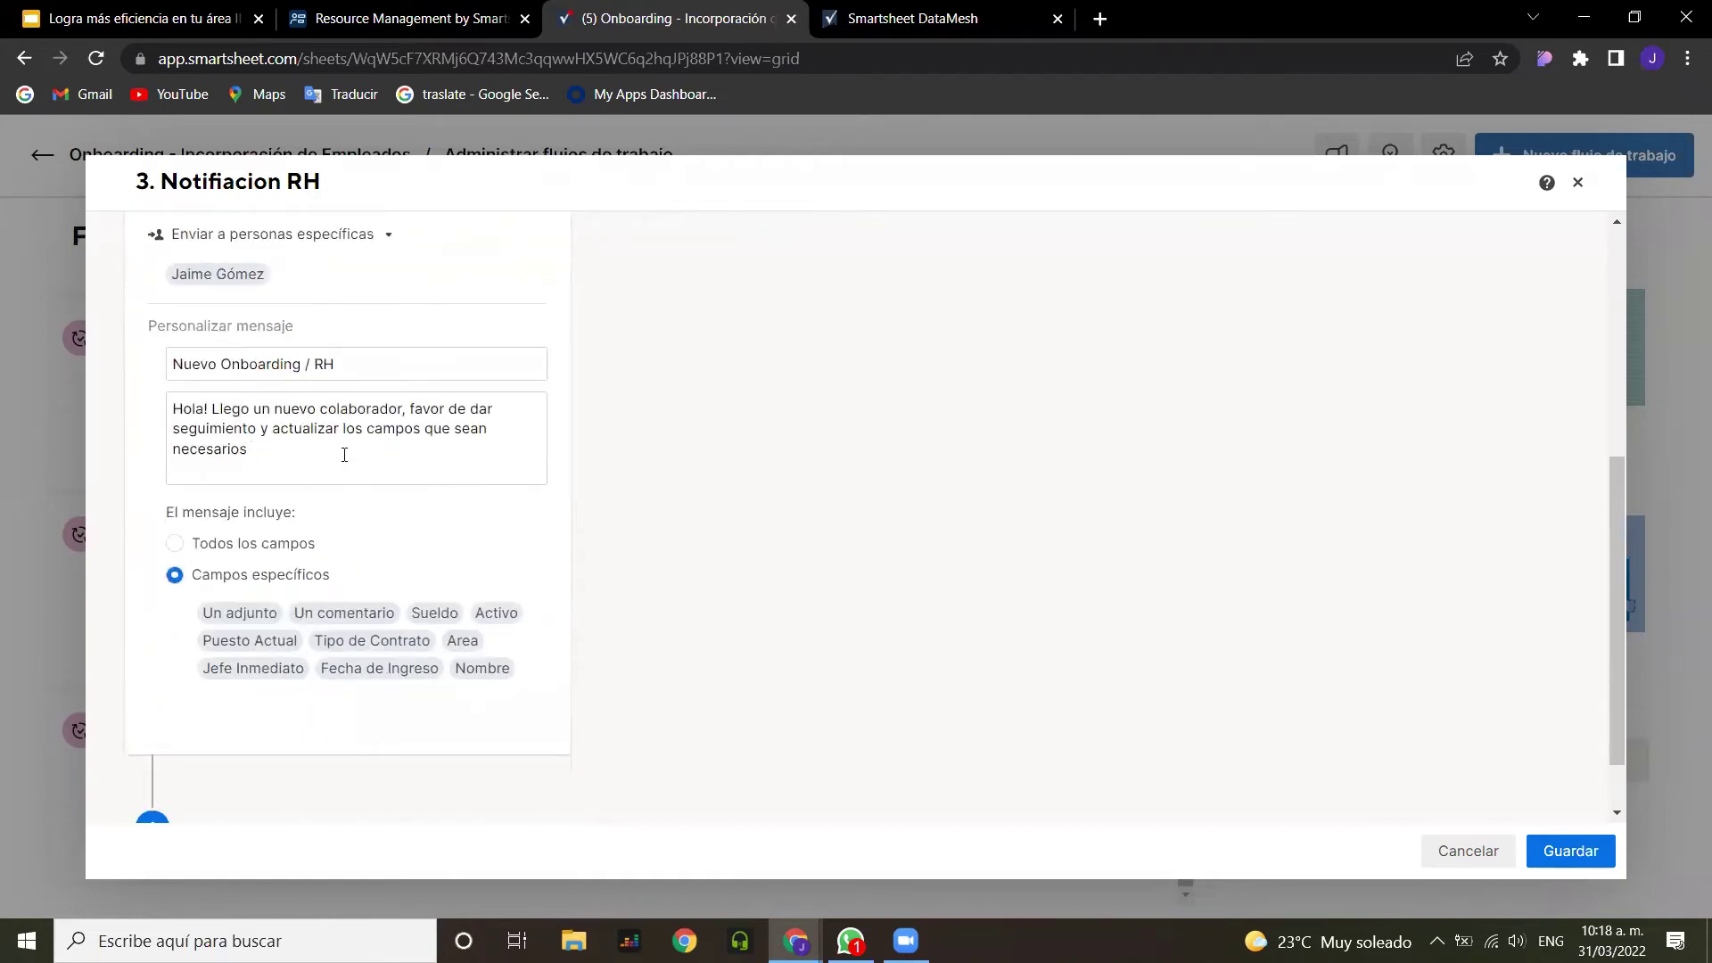
Step: Review the eight Campos específicos fields and save the update request with Guardar
left_click(526, 669)
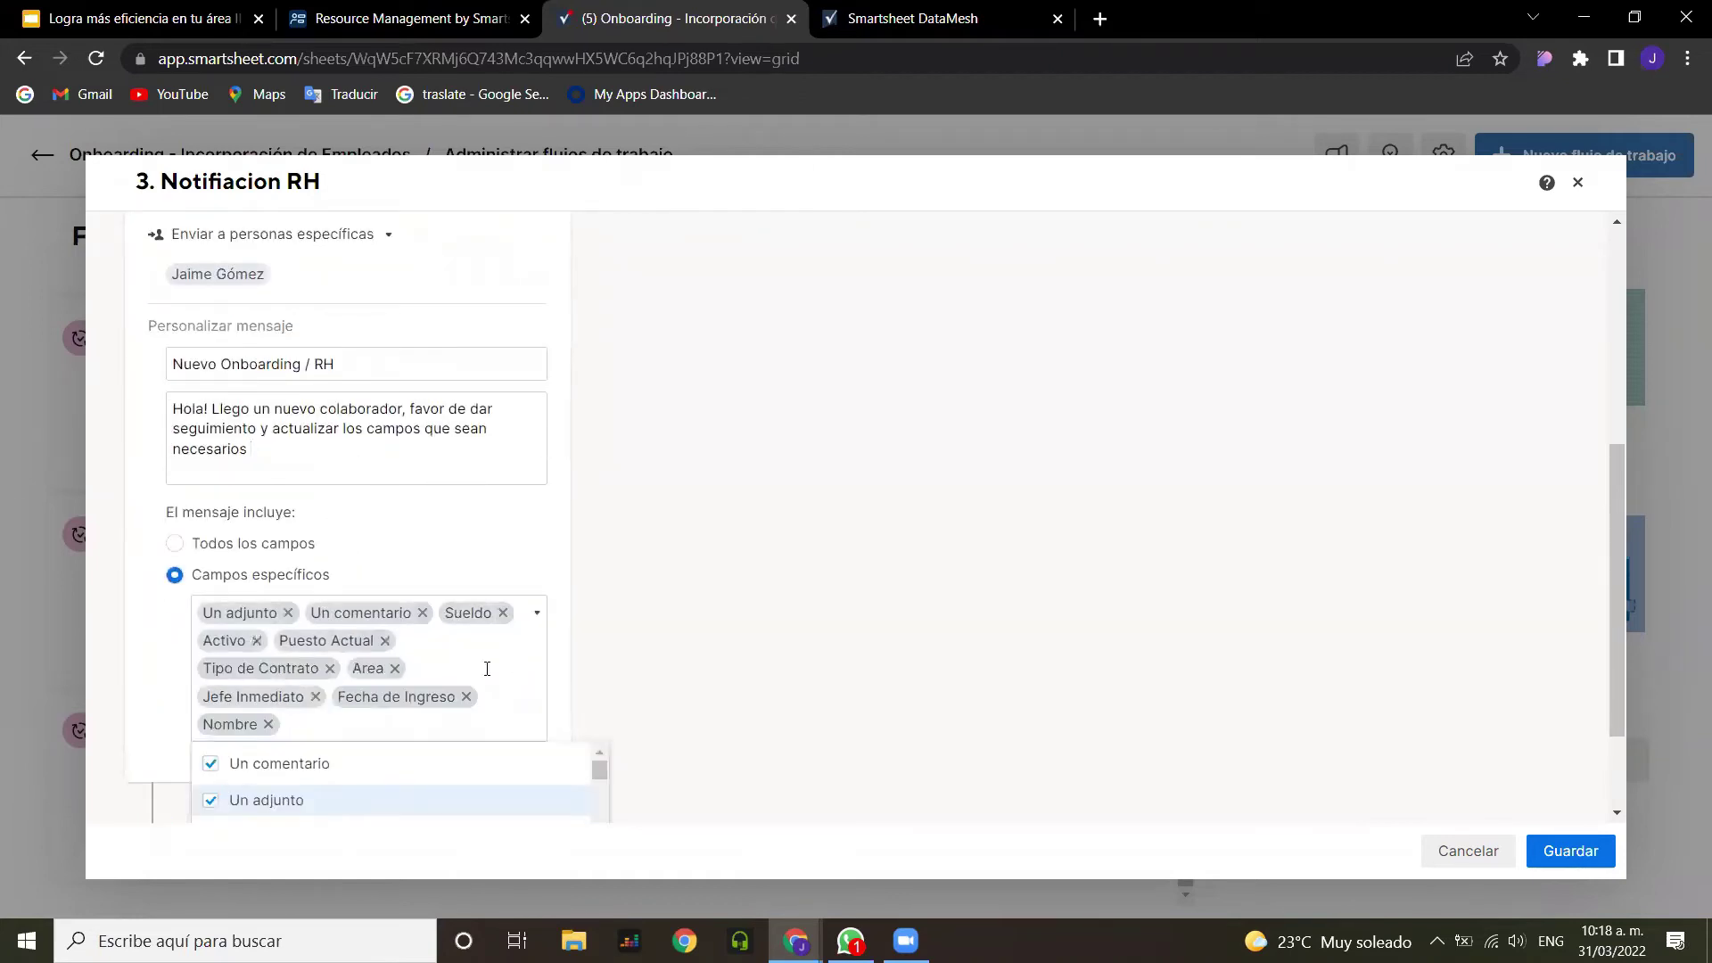
scroll(487, 669, "down", 1)
scroll(432, 708, "down", 3)
scroll(431, 707, "down", 4)
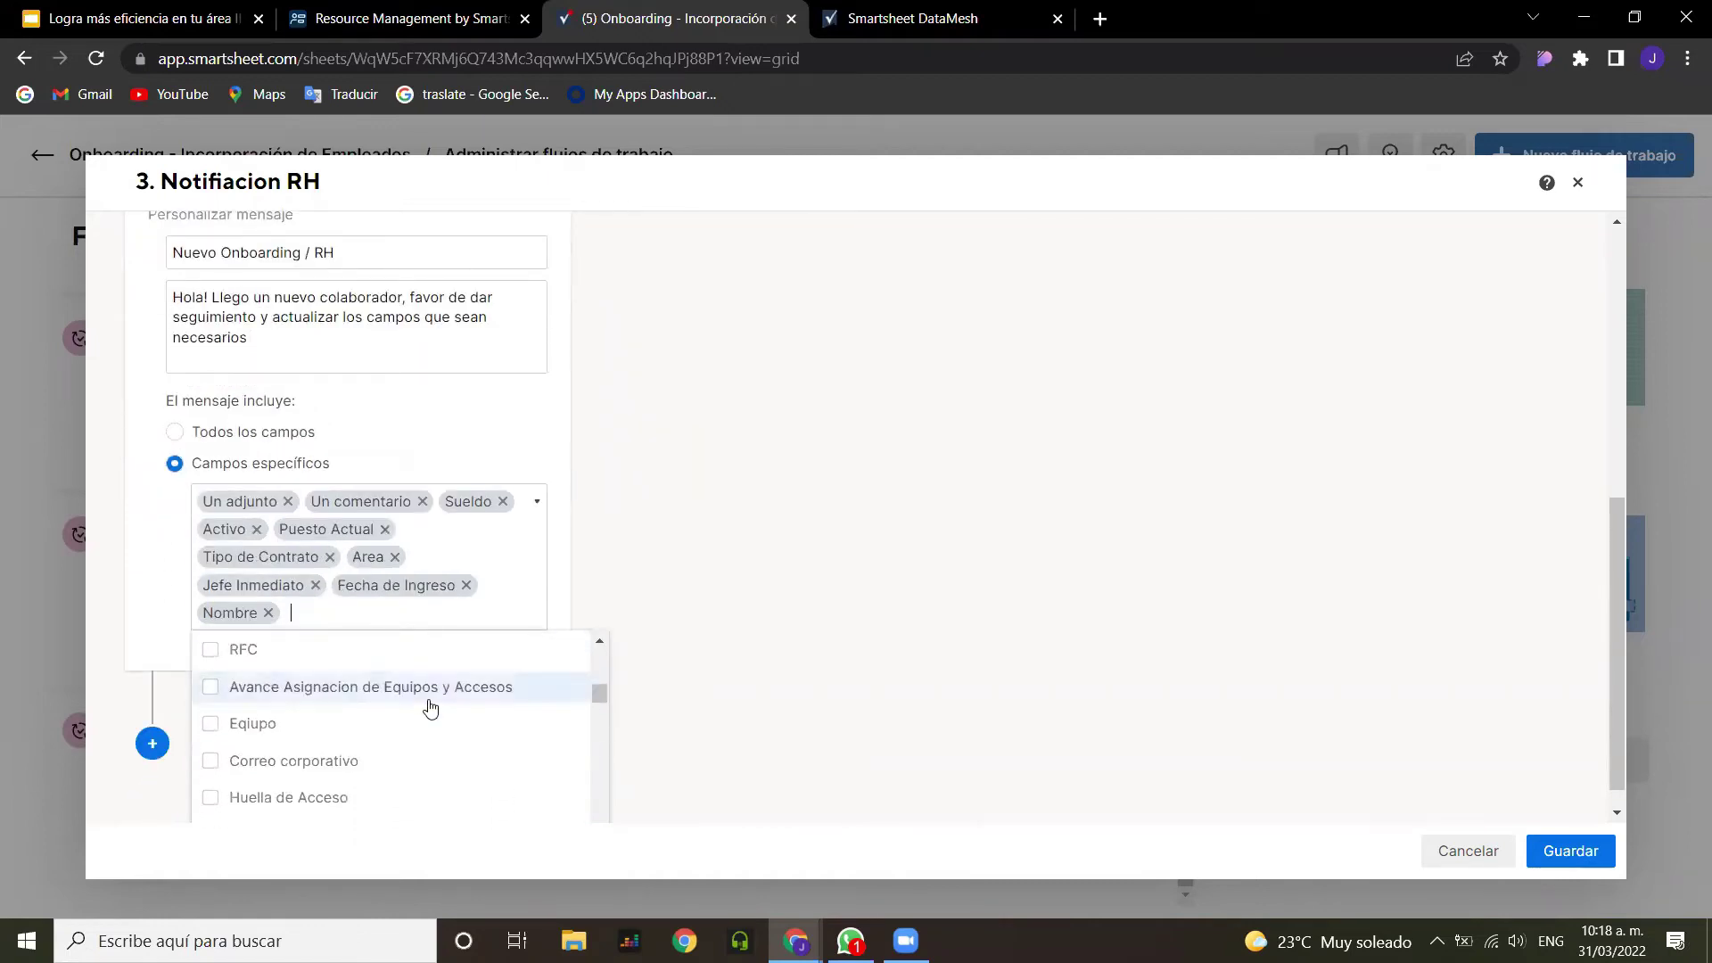
scroll(432, 707, "up", 4)
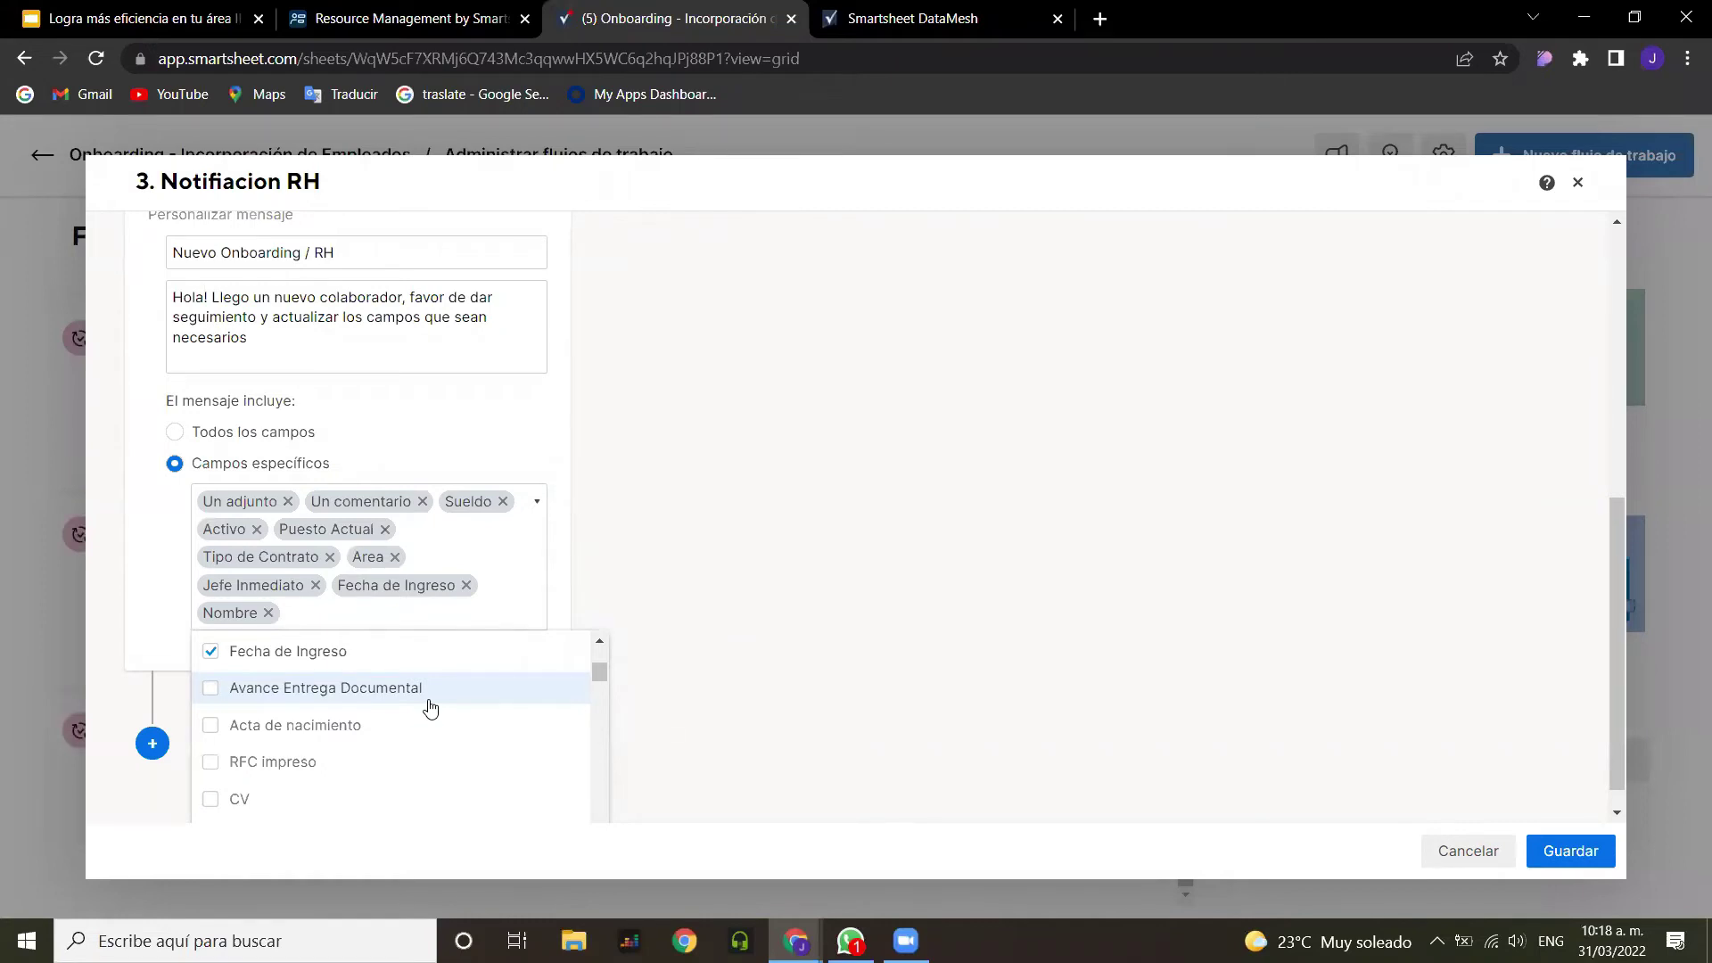
left_click(1553, 858)
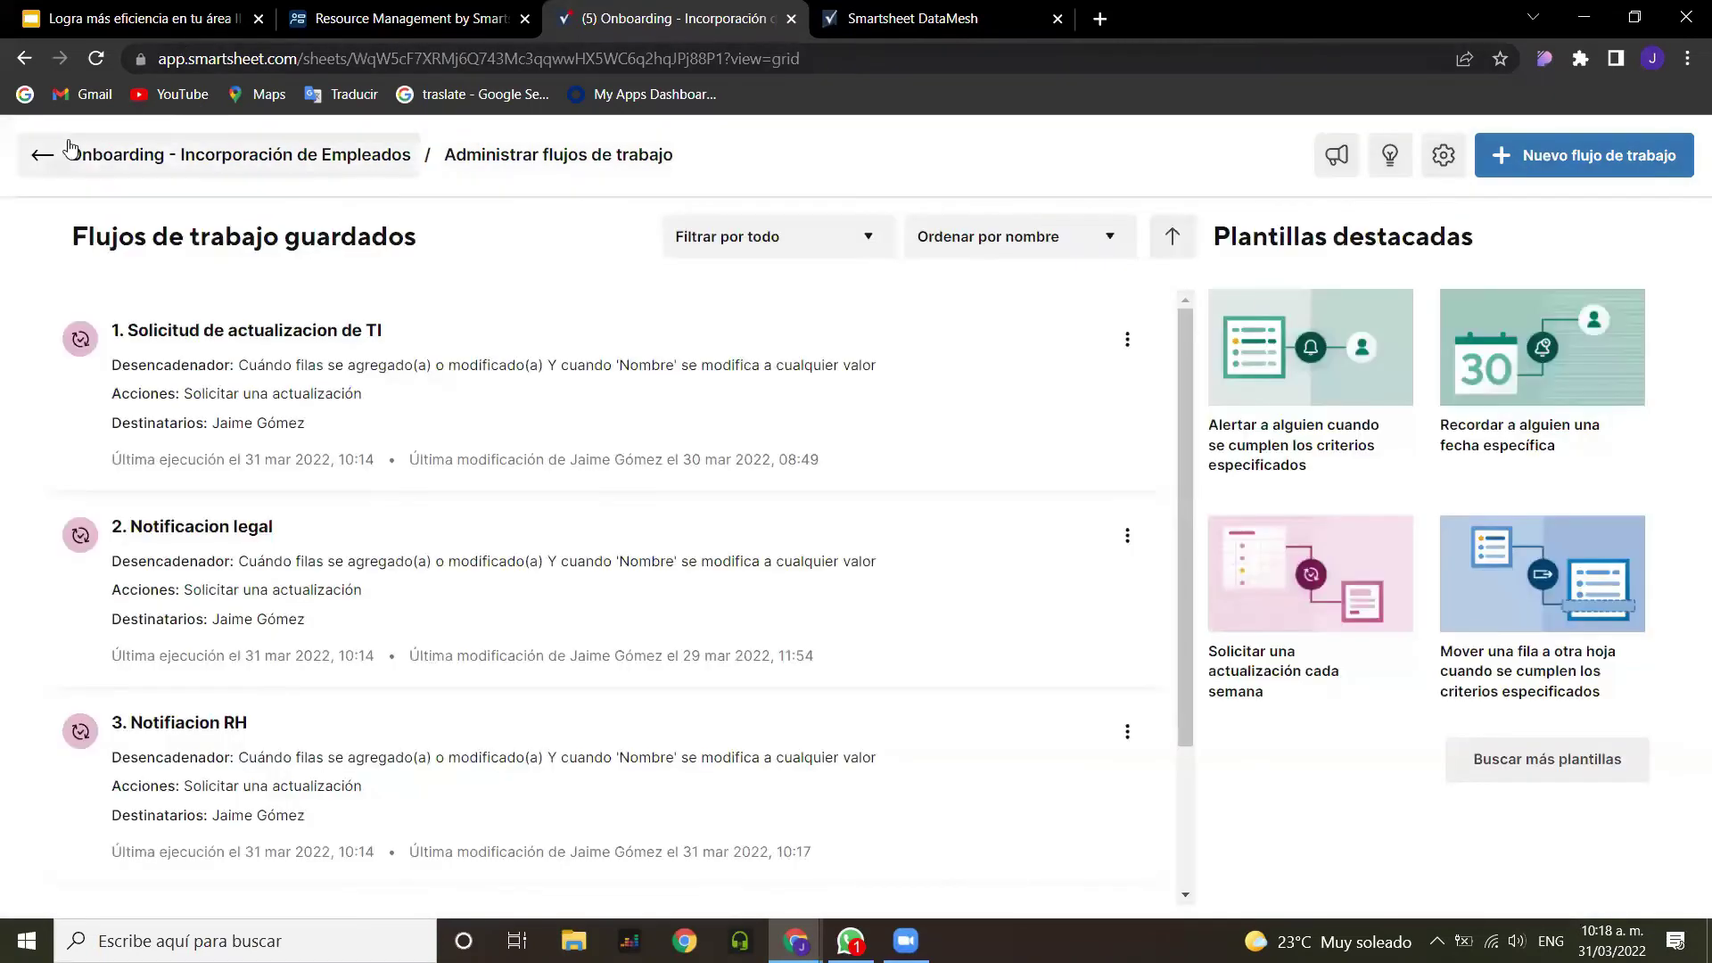
Step: Return to the sheet and open the Nuevo Onboarding / RH request from notifications
left_click(71, 149)
left_click(34, 219)
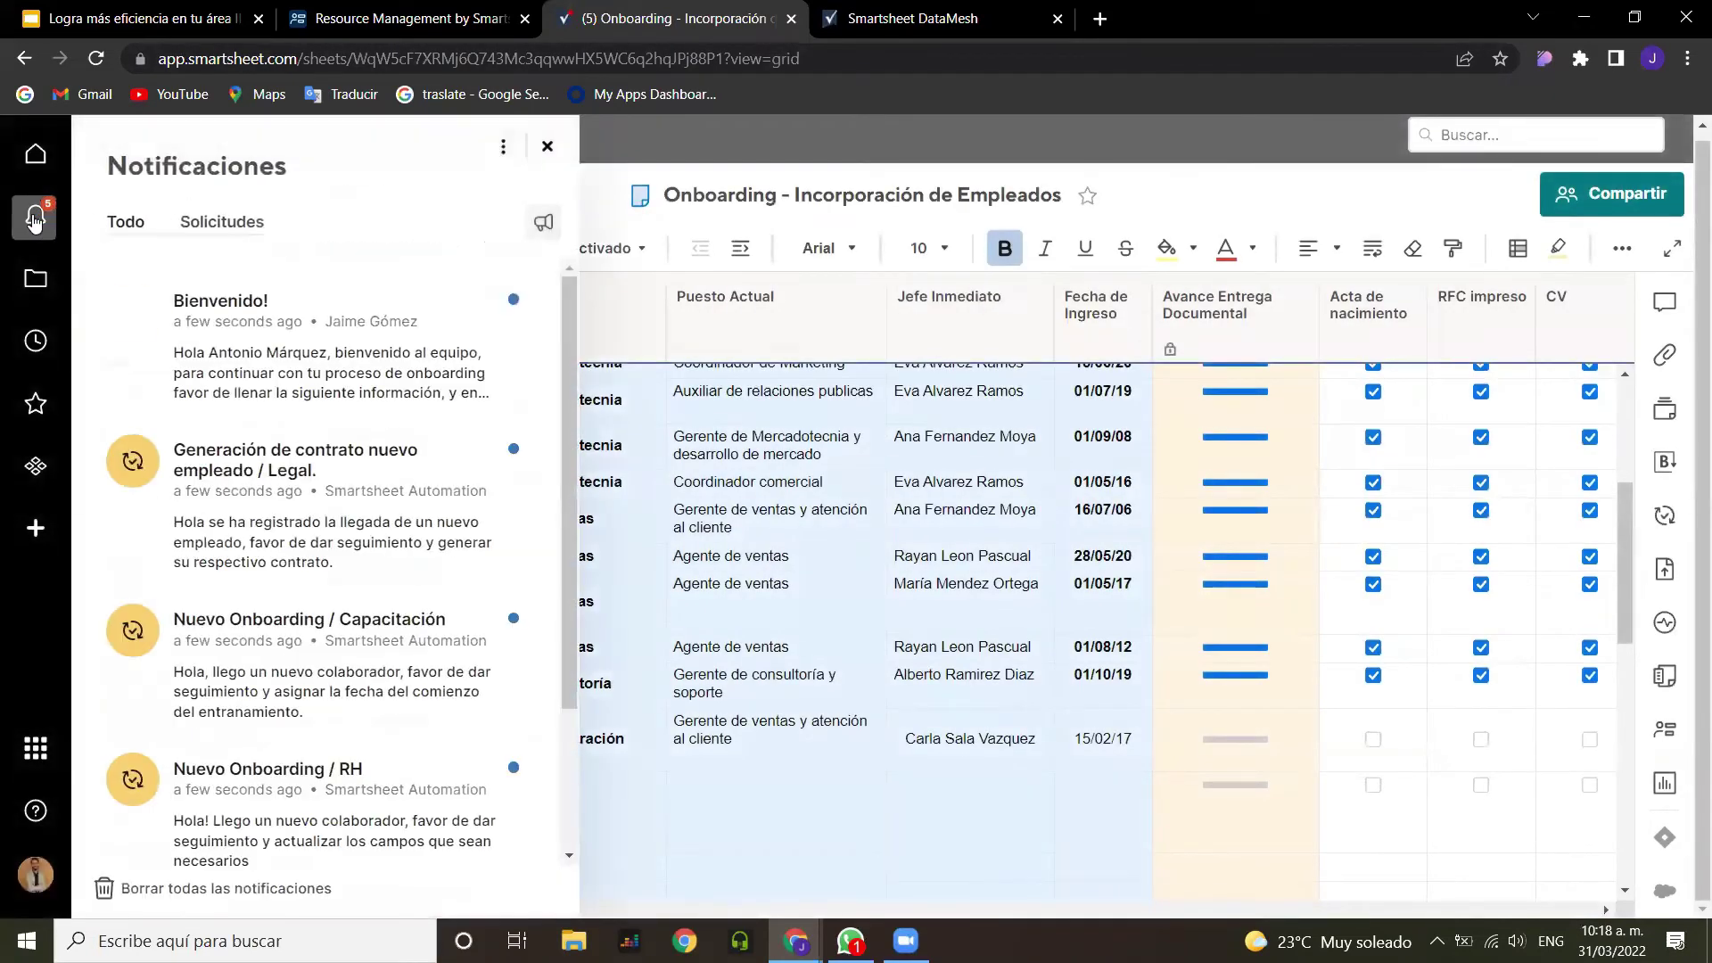
scroll(291, 369, "down", 1)
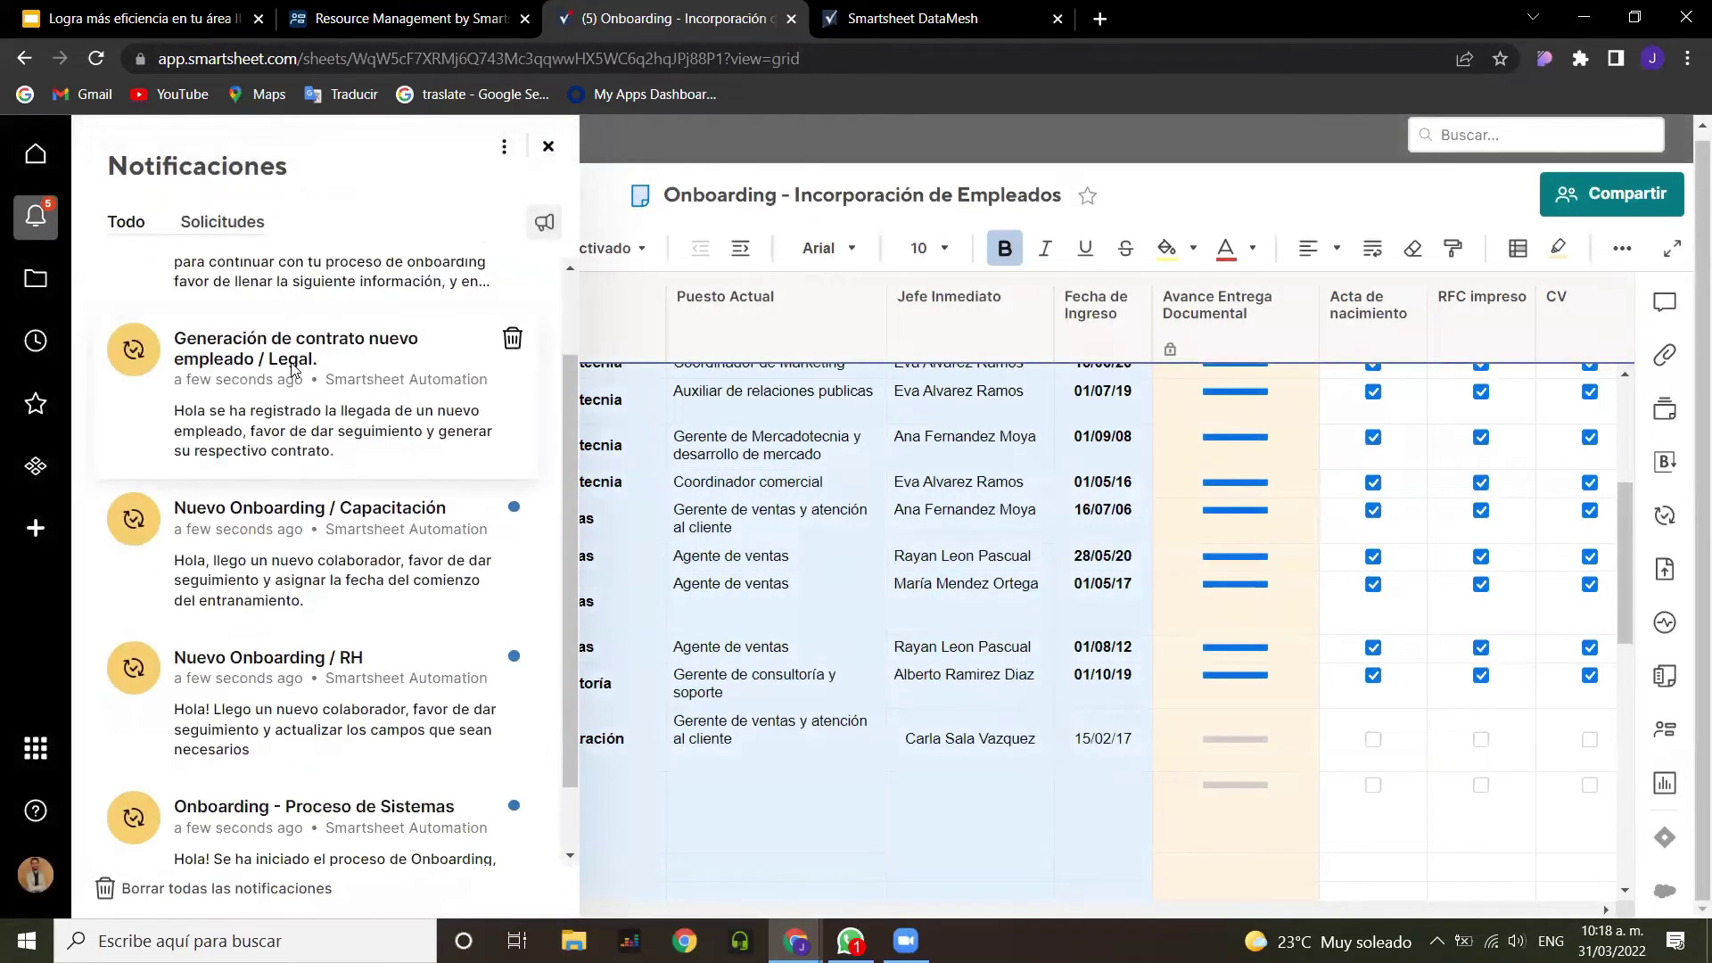
scroll(291, 368, "down", 1)
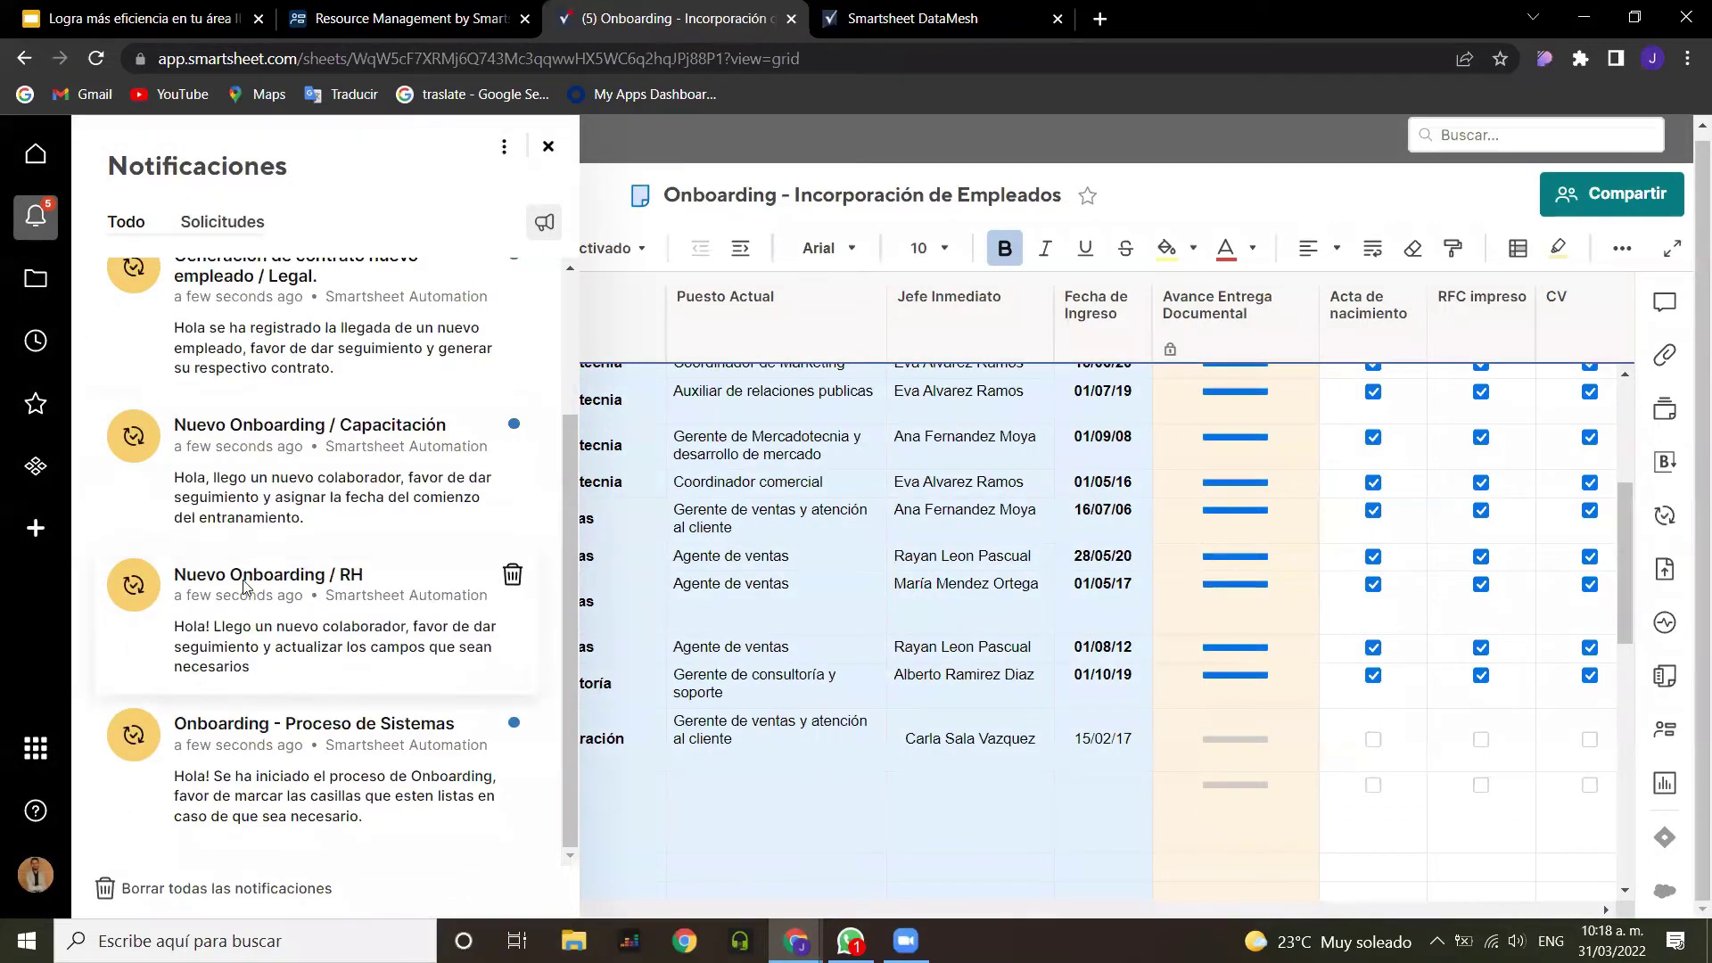
scroll(354, 553, "up", 2)
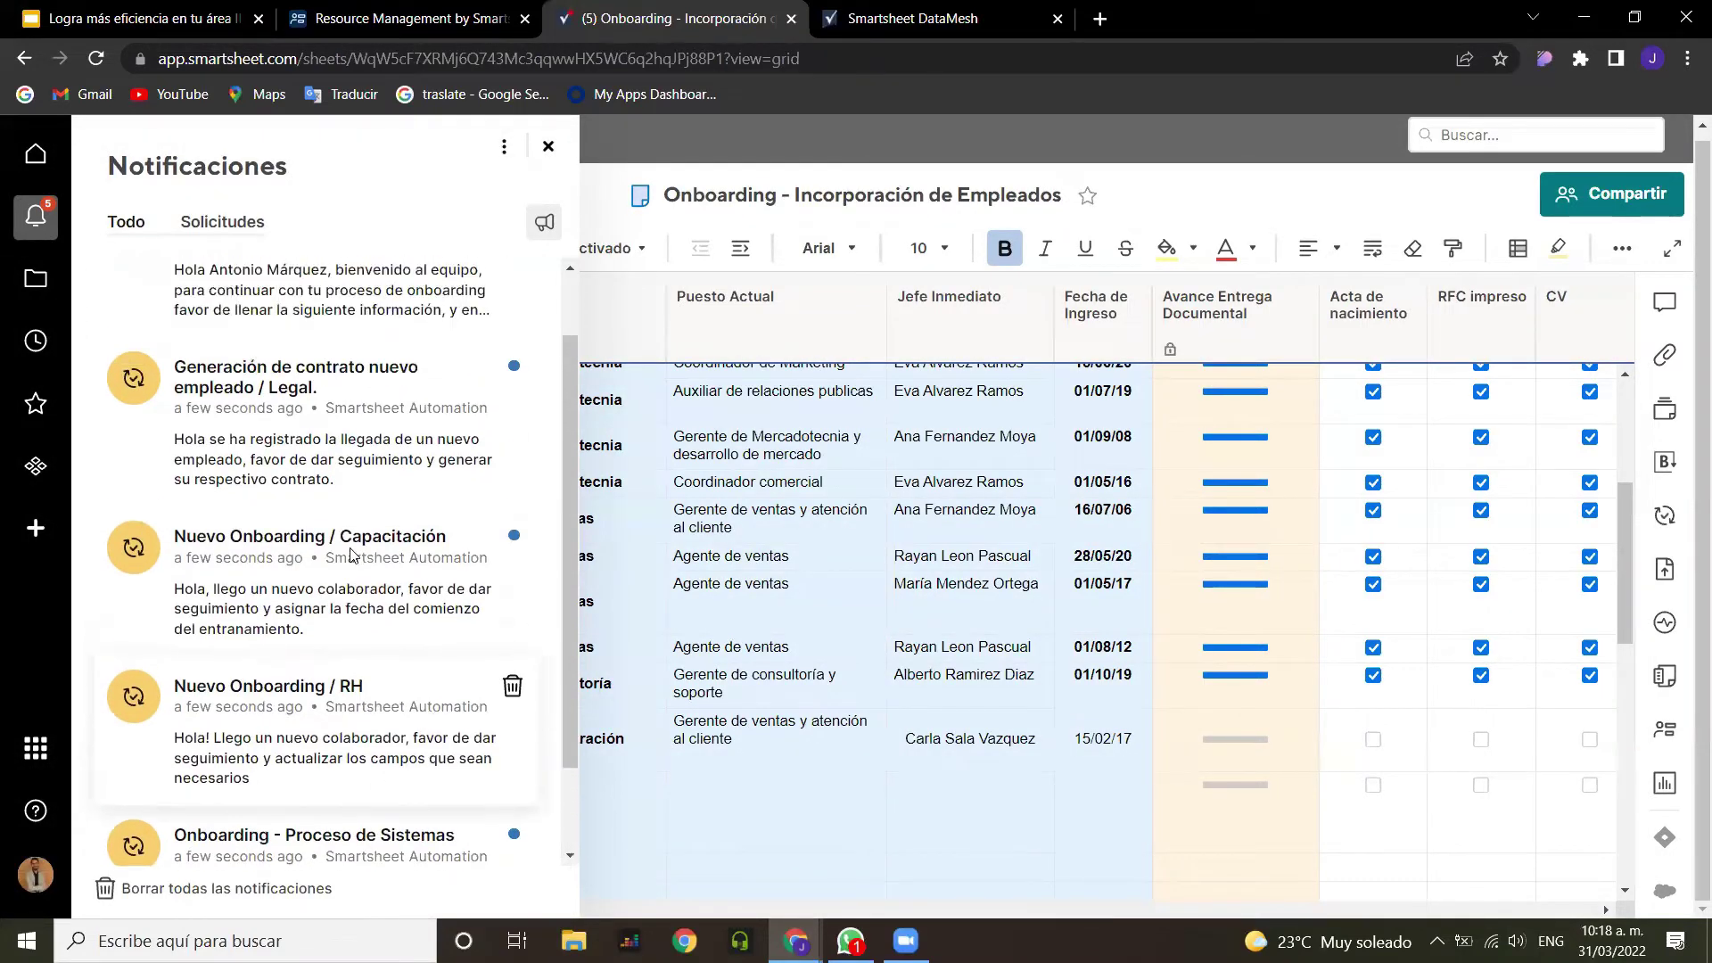
scroll(373, 466, "down", 2)
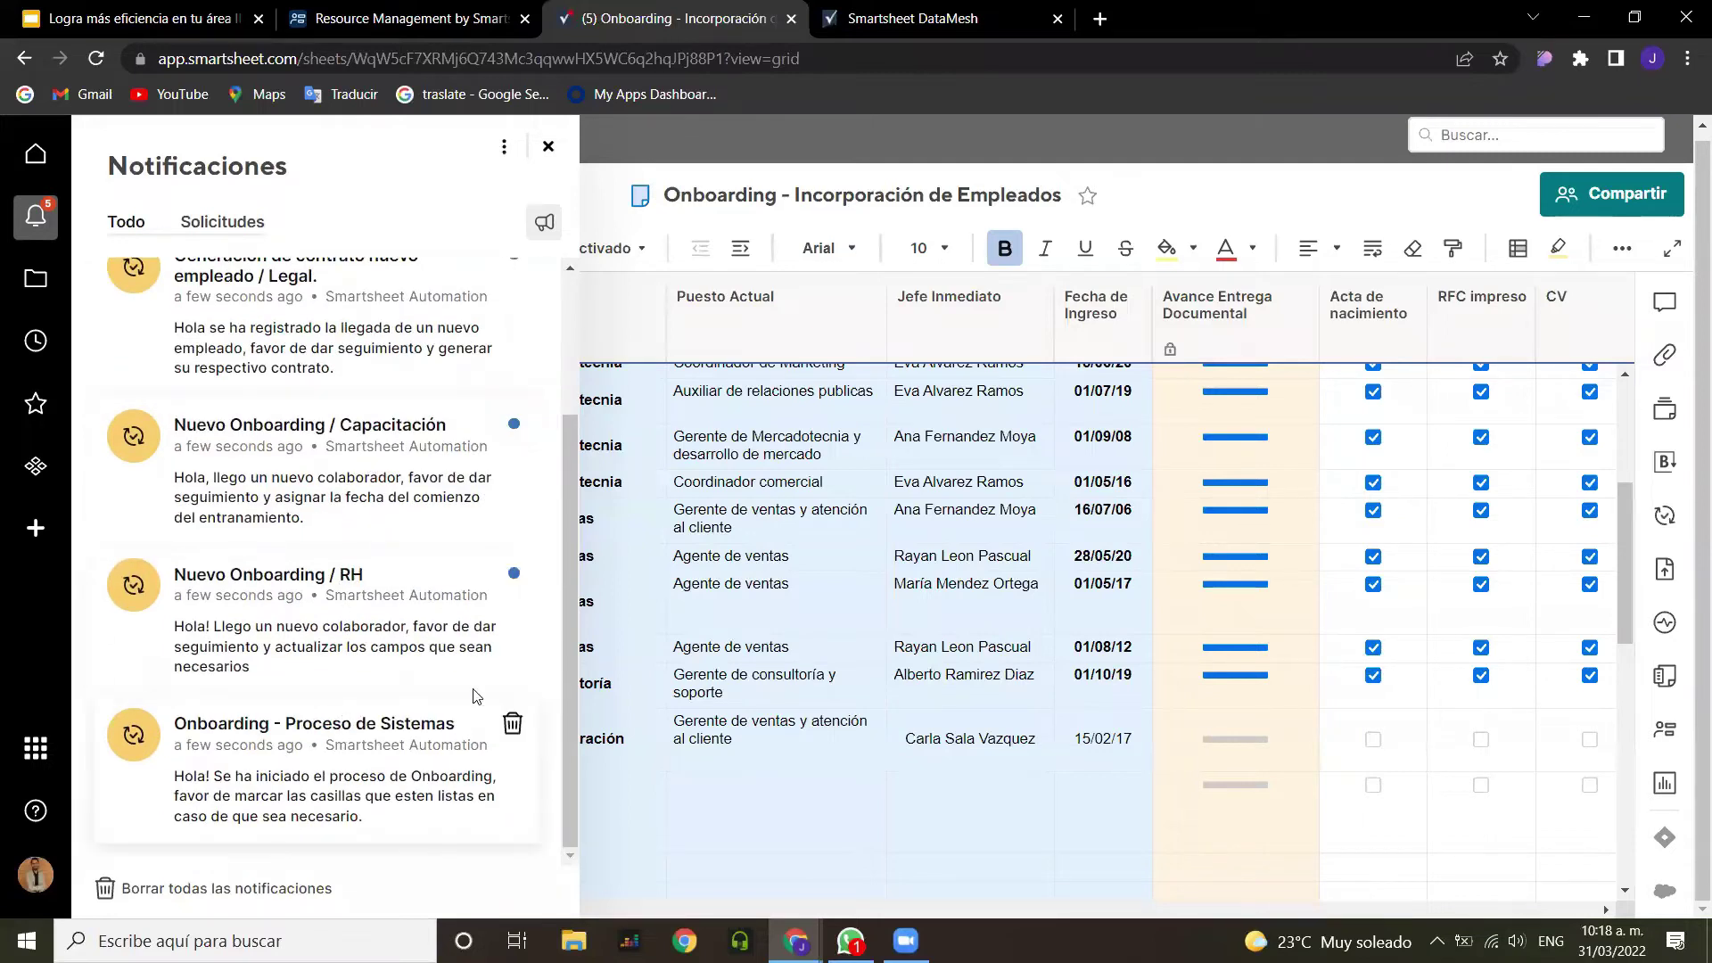
left_click(319, 637)
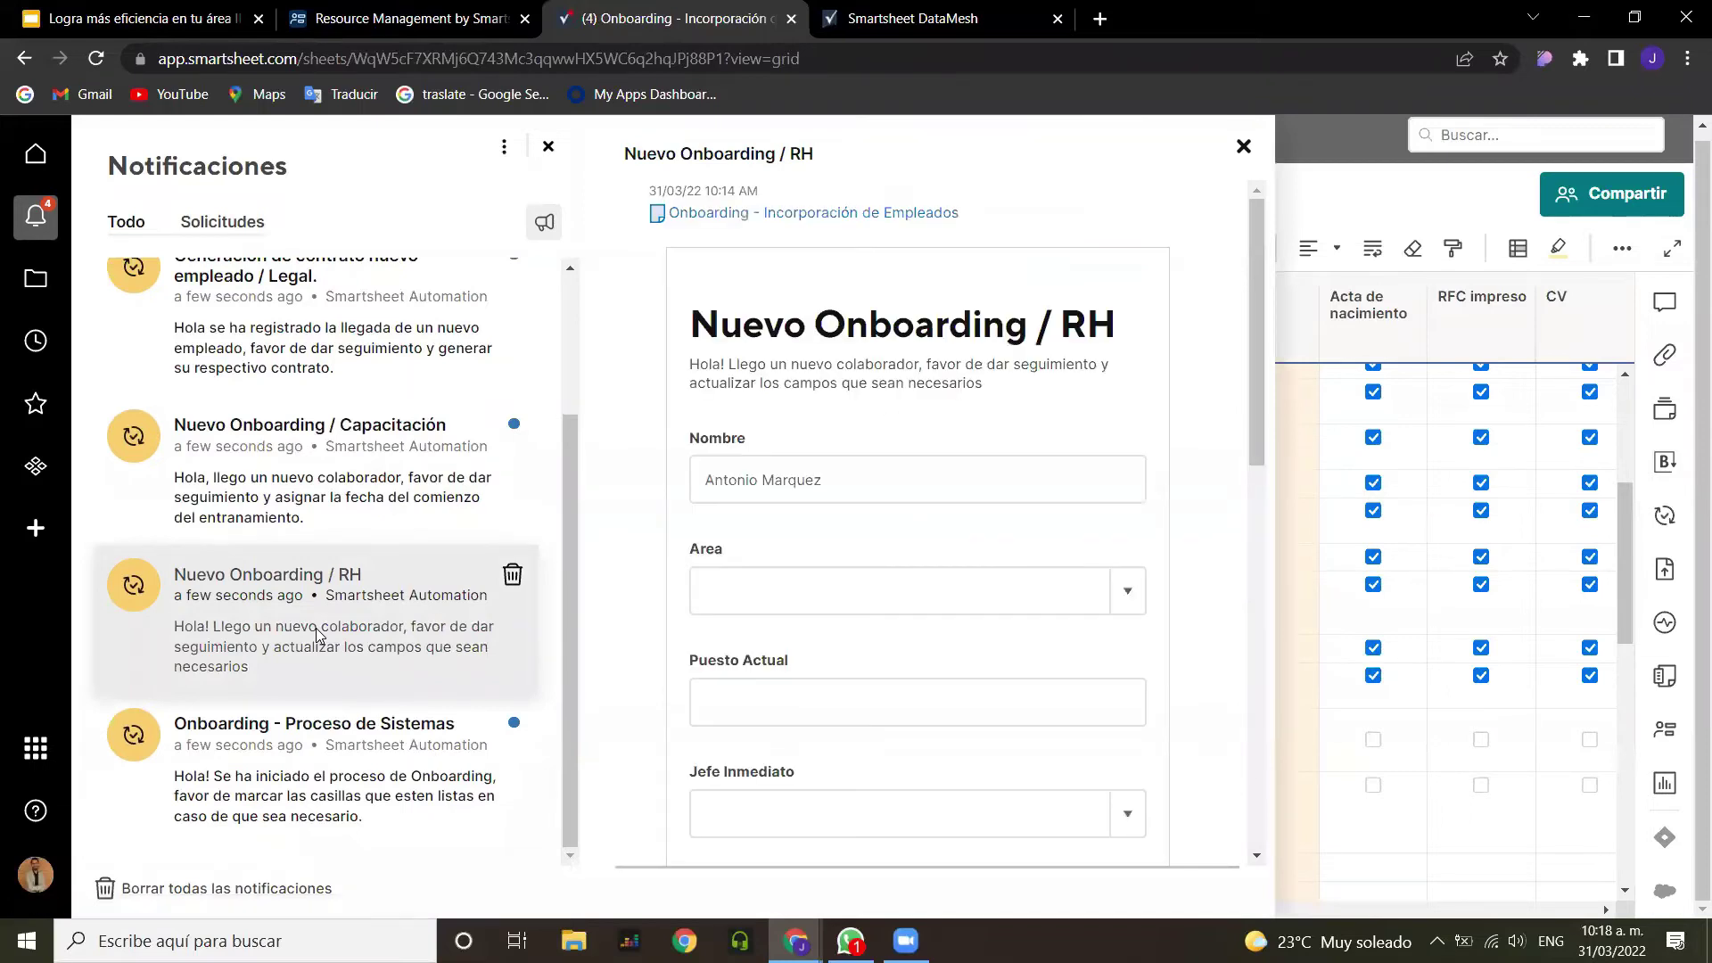
Step: Fill in area Consultoría, job title, immediate manager, start date 05/04/2022 and salary 200000
left_click(1130, 593)
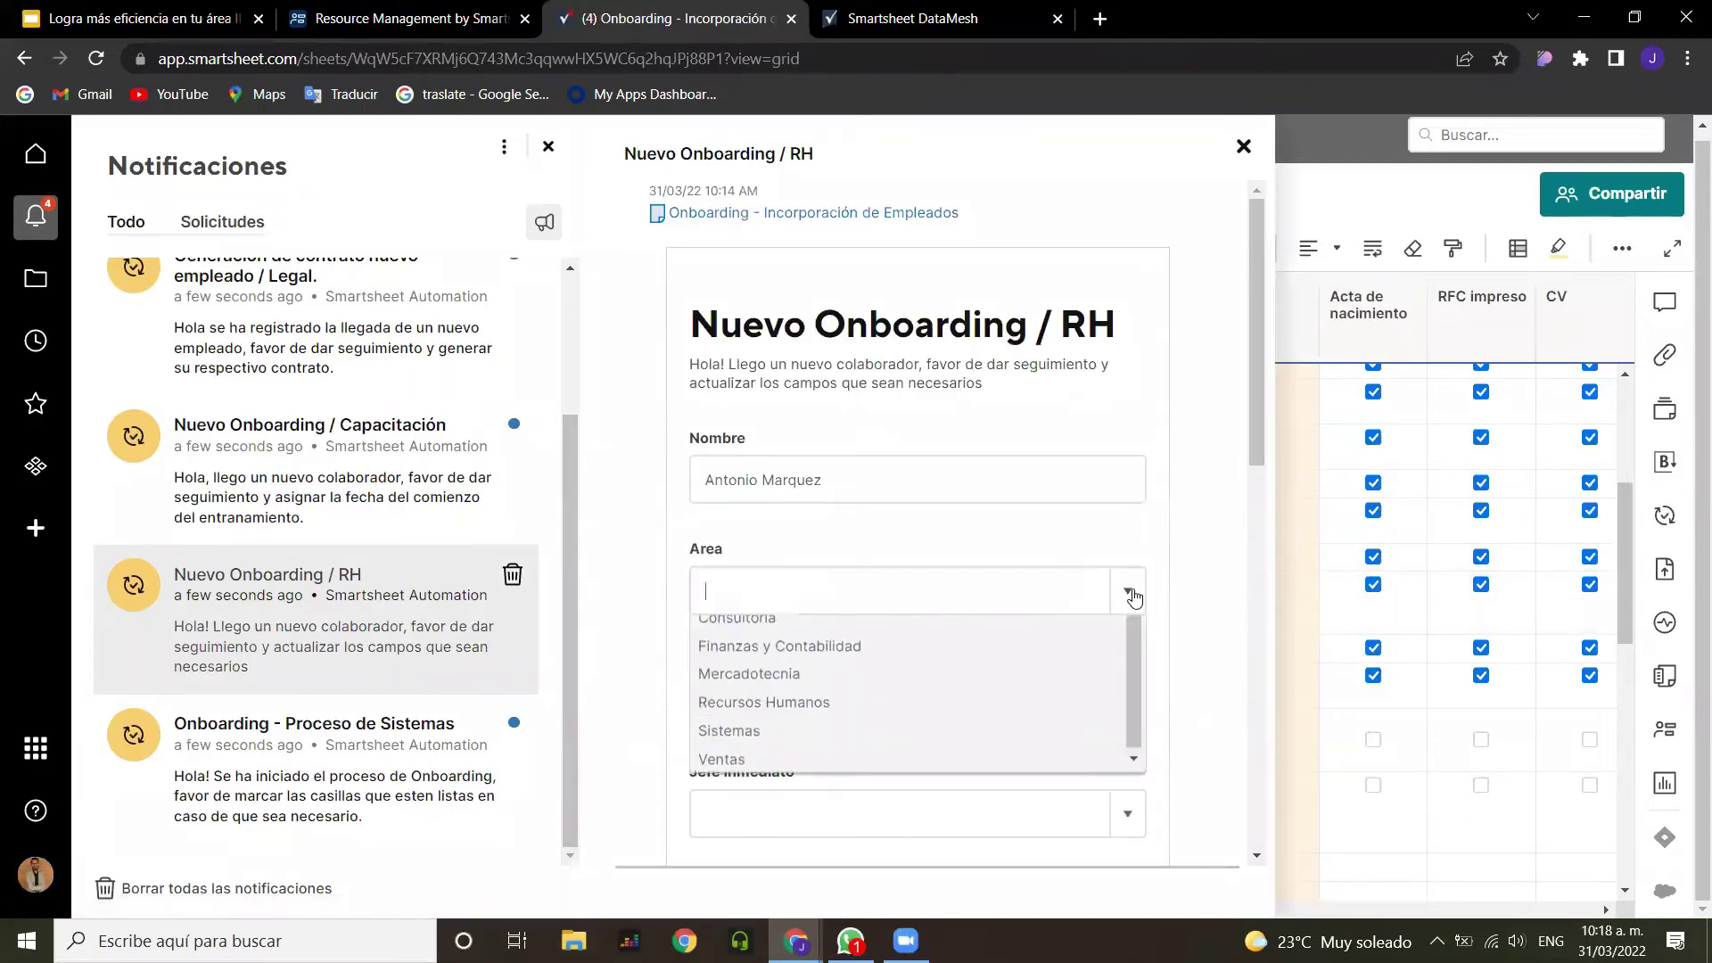
left_click(881, 687)
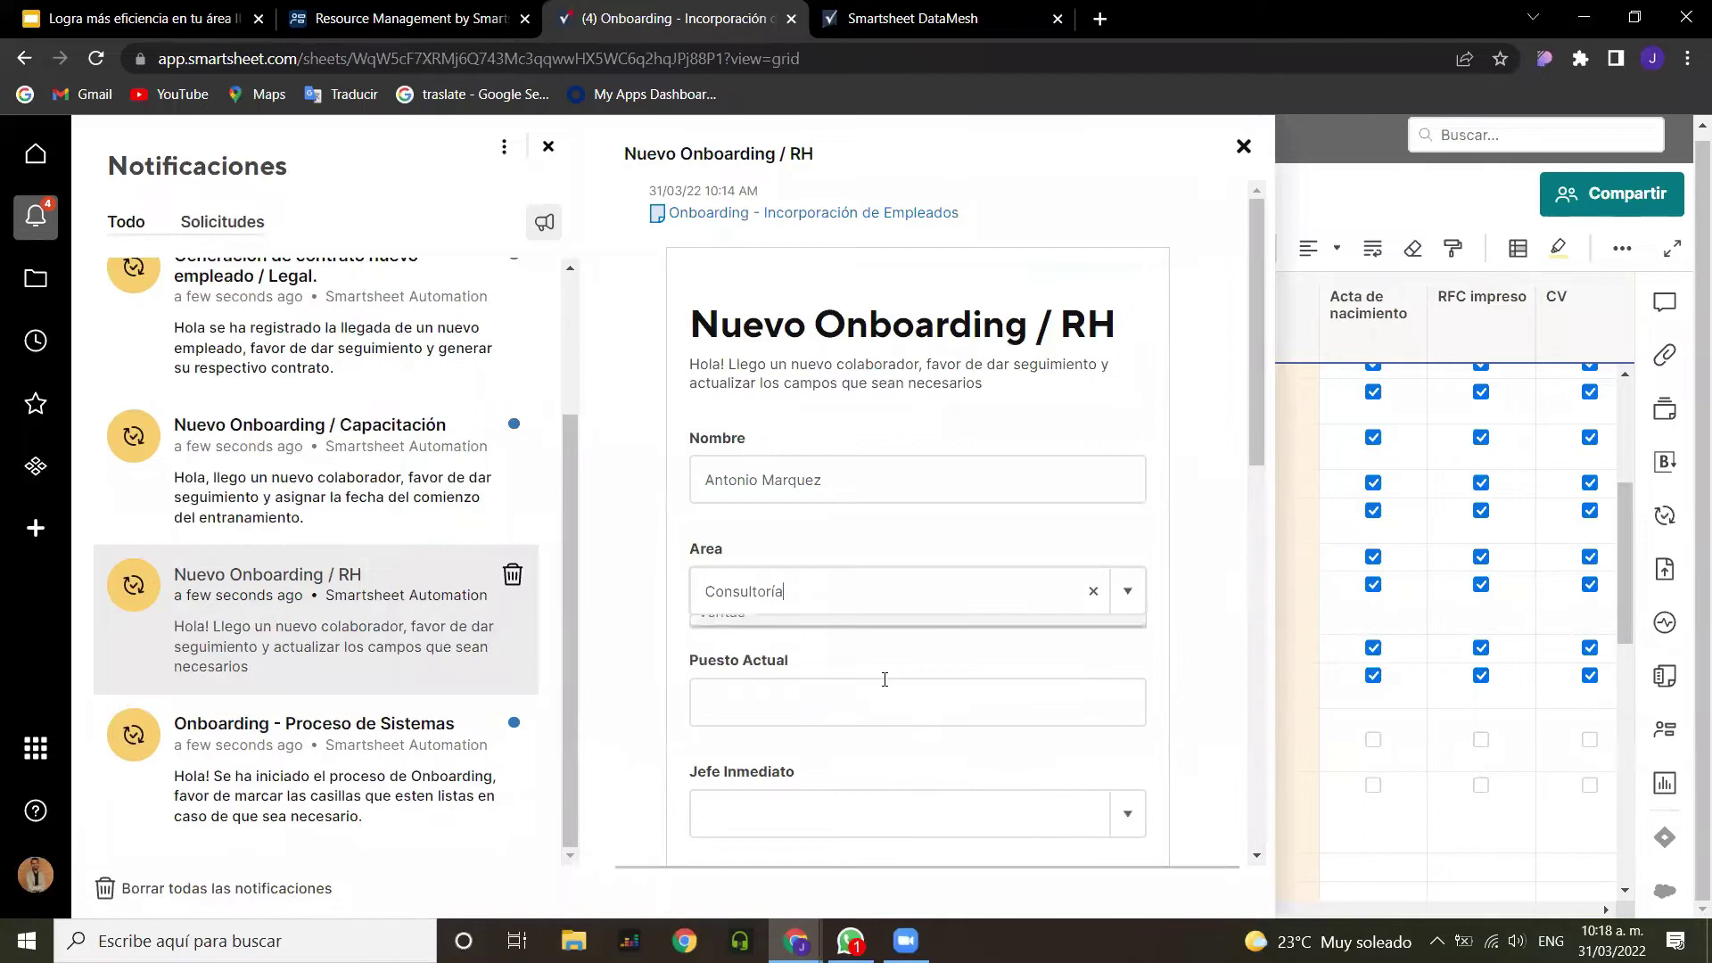
scroll(830, 535, "down", 3)
left_click(805, 501)
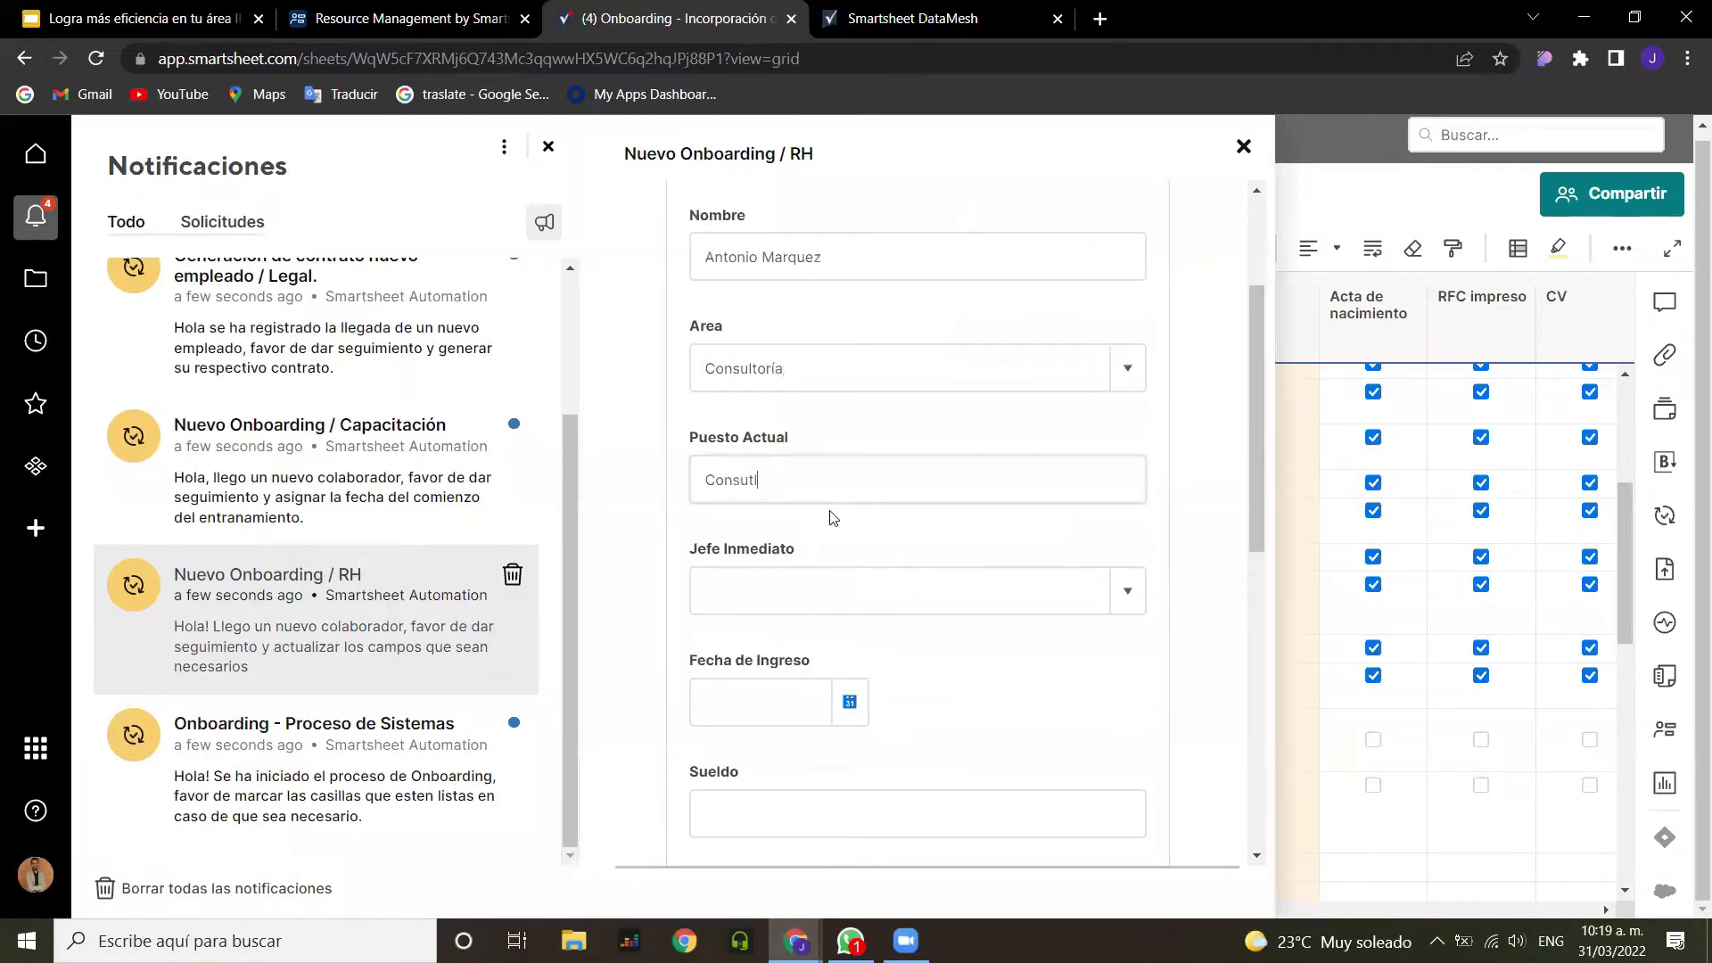
left_click(1127, 591)
left_click(949, 653)
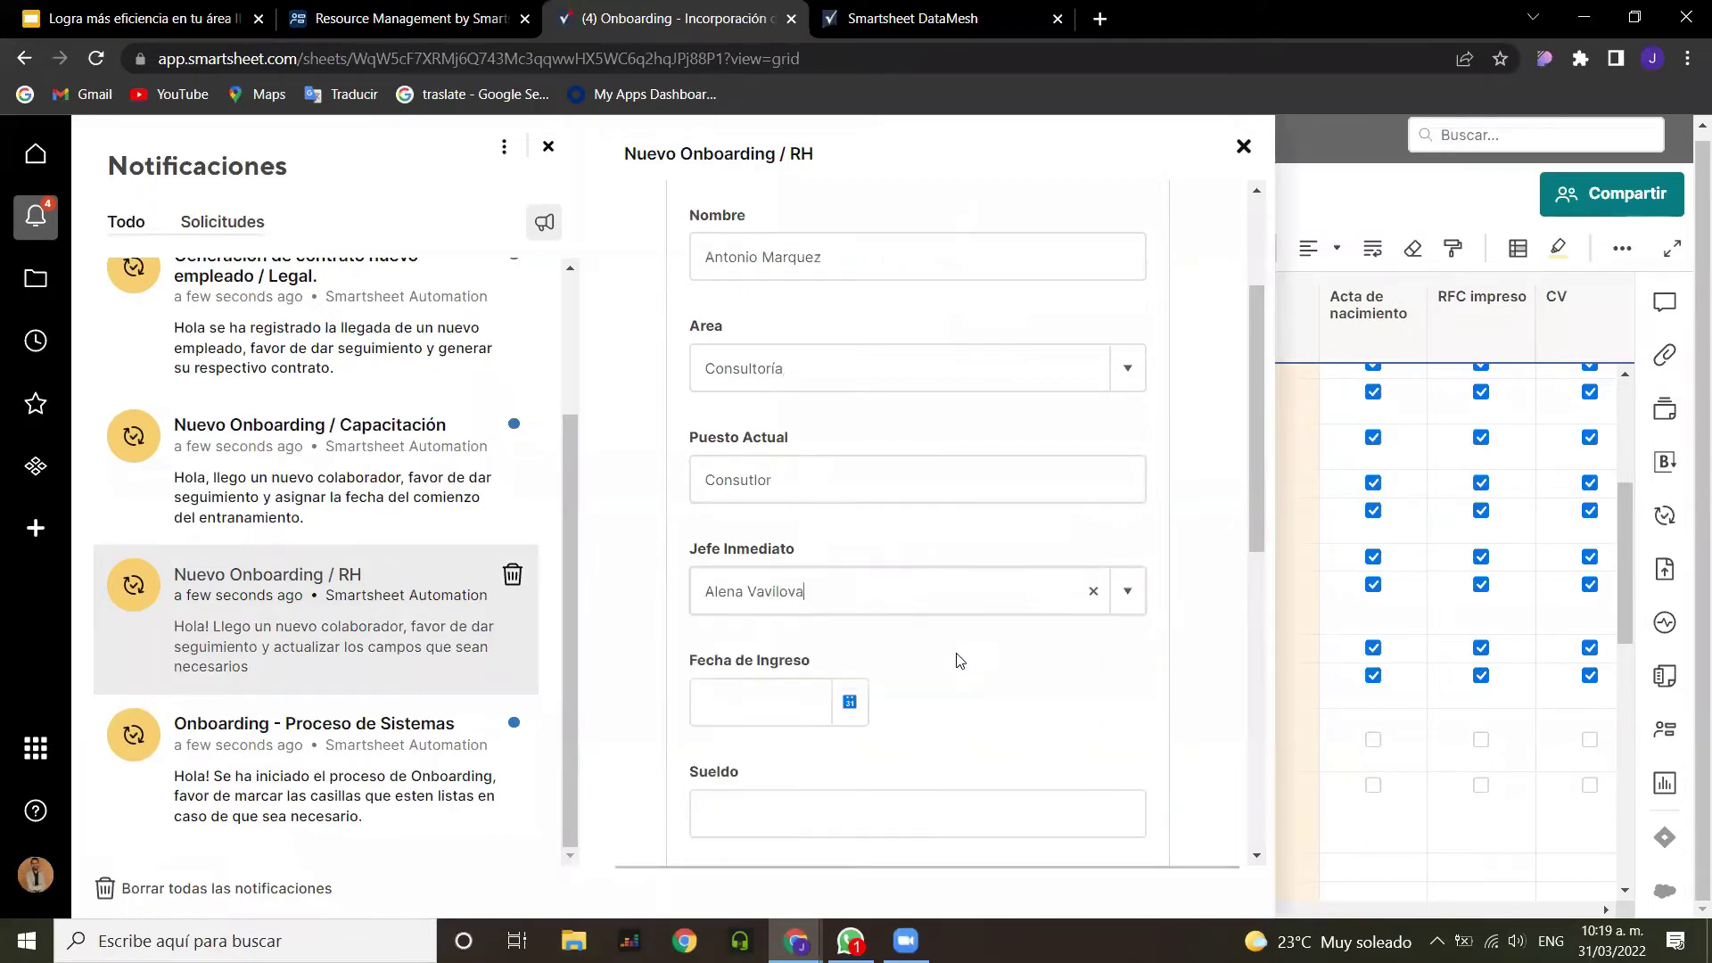
scroll(978, 657, "down", 2)
left_click(852, 594)
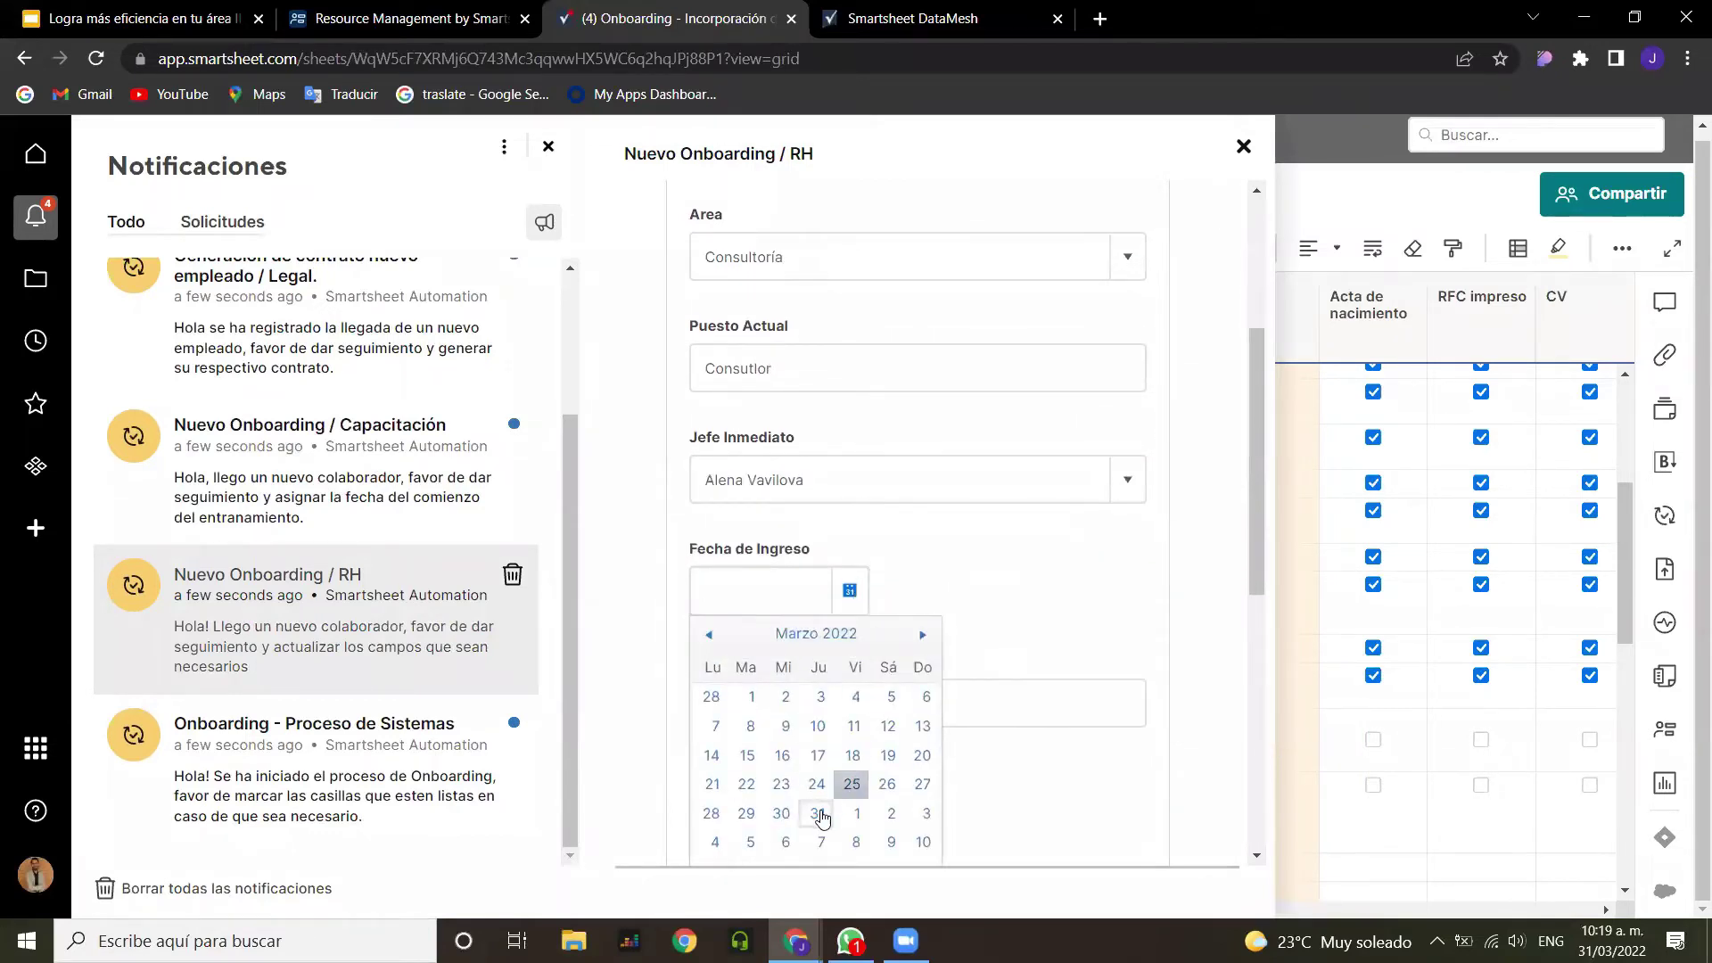
left_click(750, 842)
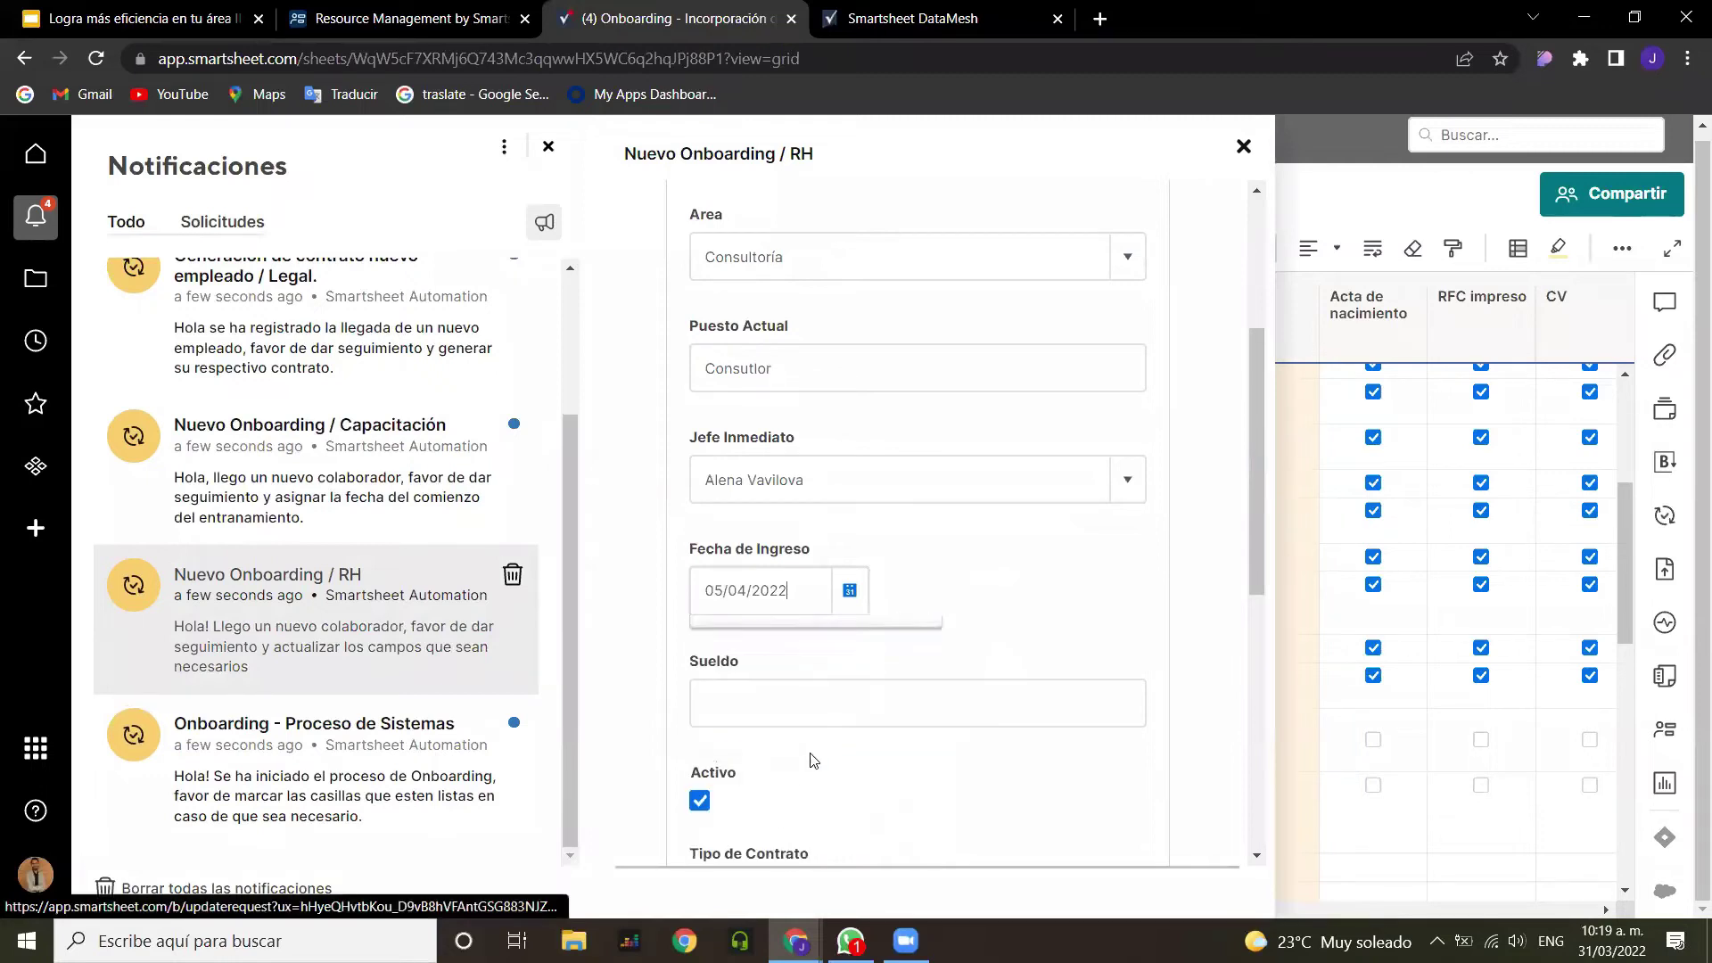
left_click(783, 701)
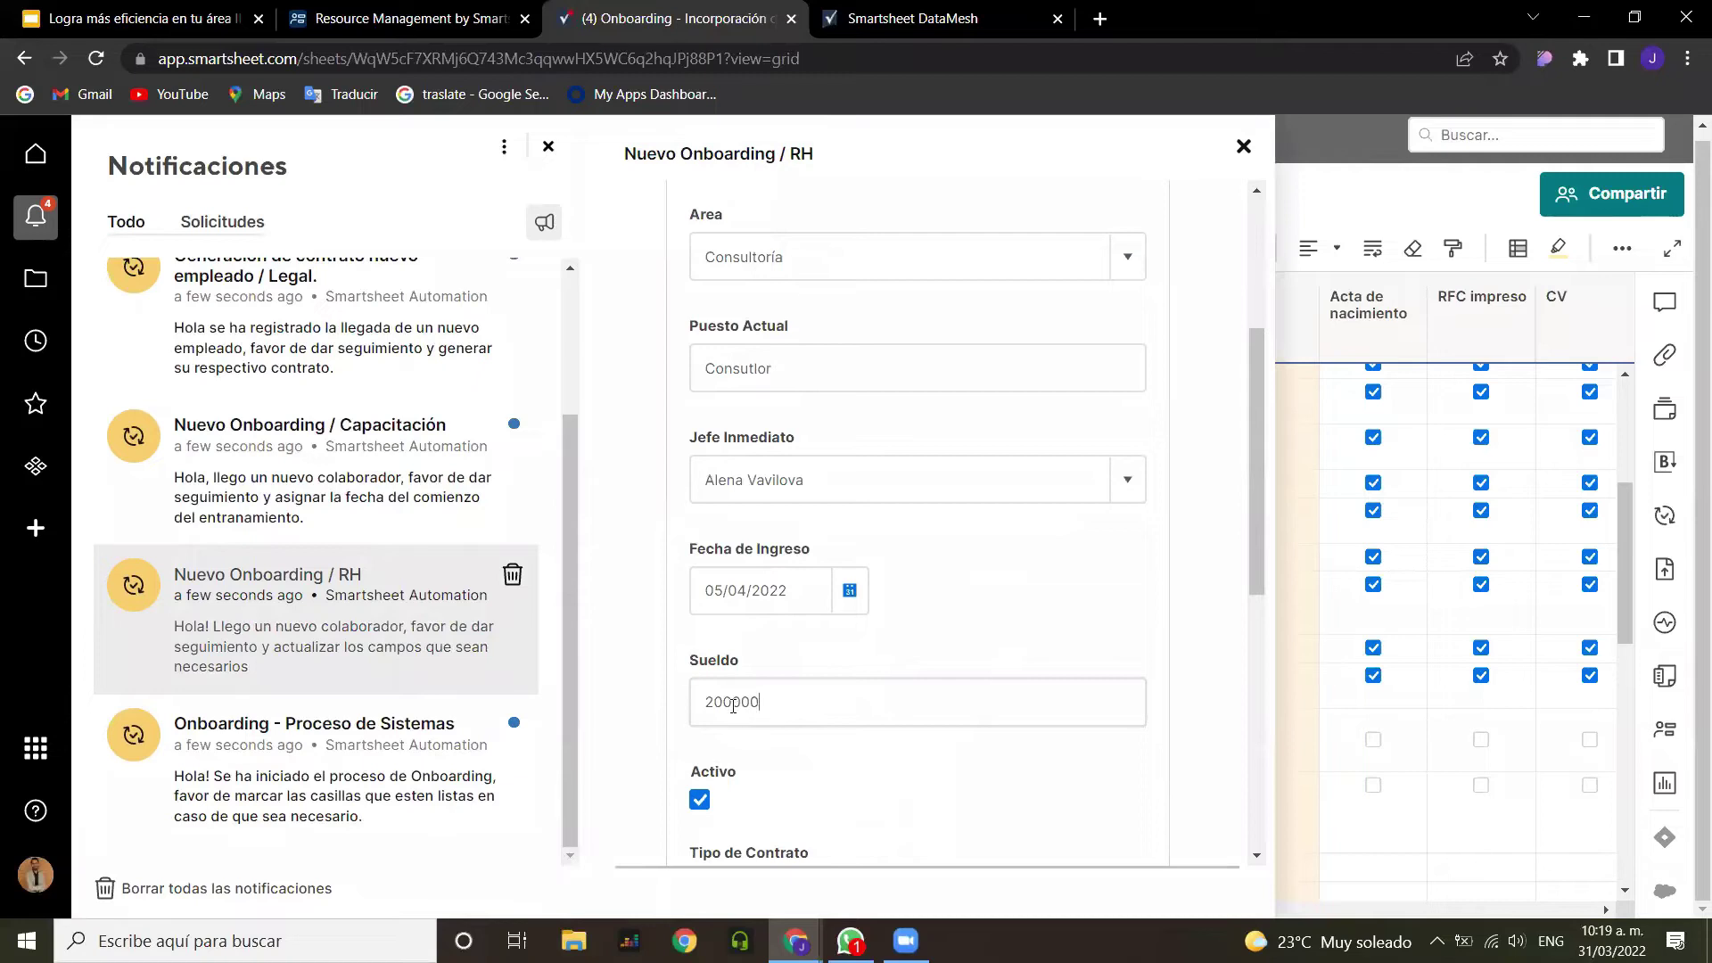
Step: Keep Activo on, set contract type Fijo, and send the update request
scroll(723, 737, "down", 2)
left_click(699, 577)
left_click(699, 576)
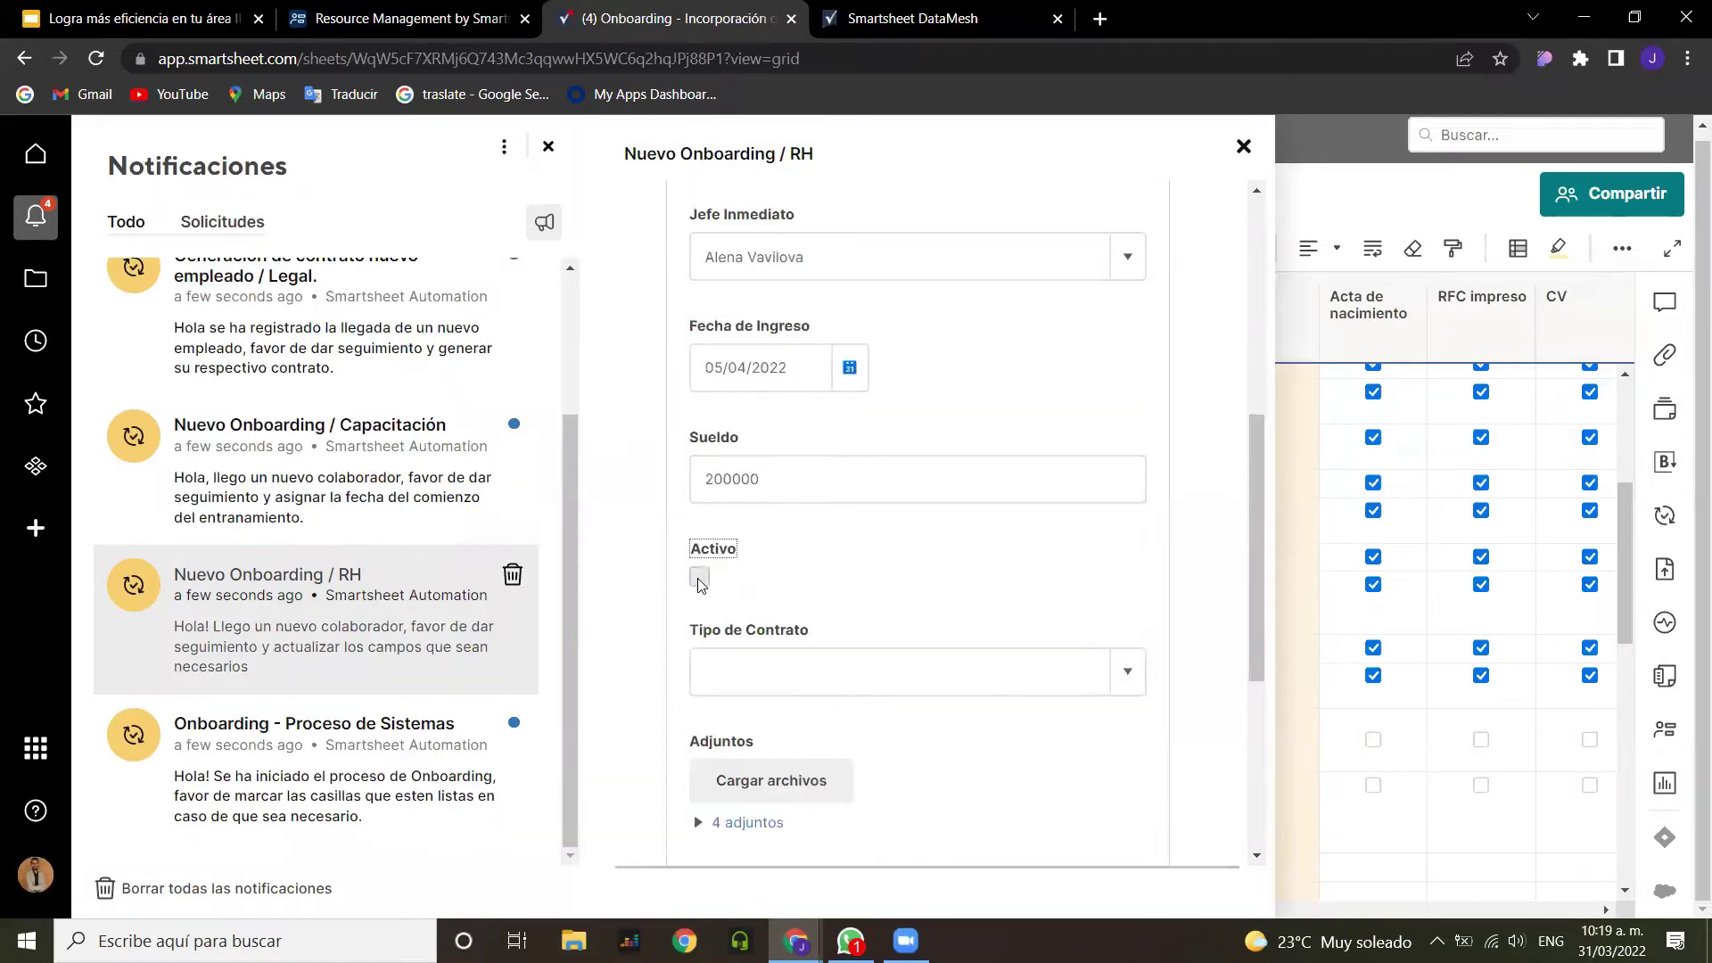
left_click(1125, 671)
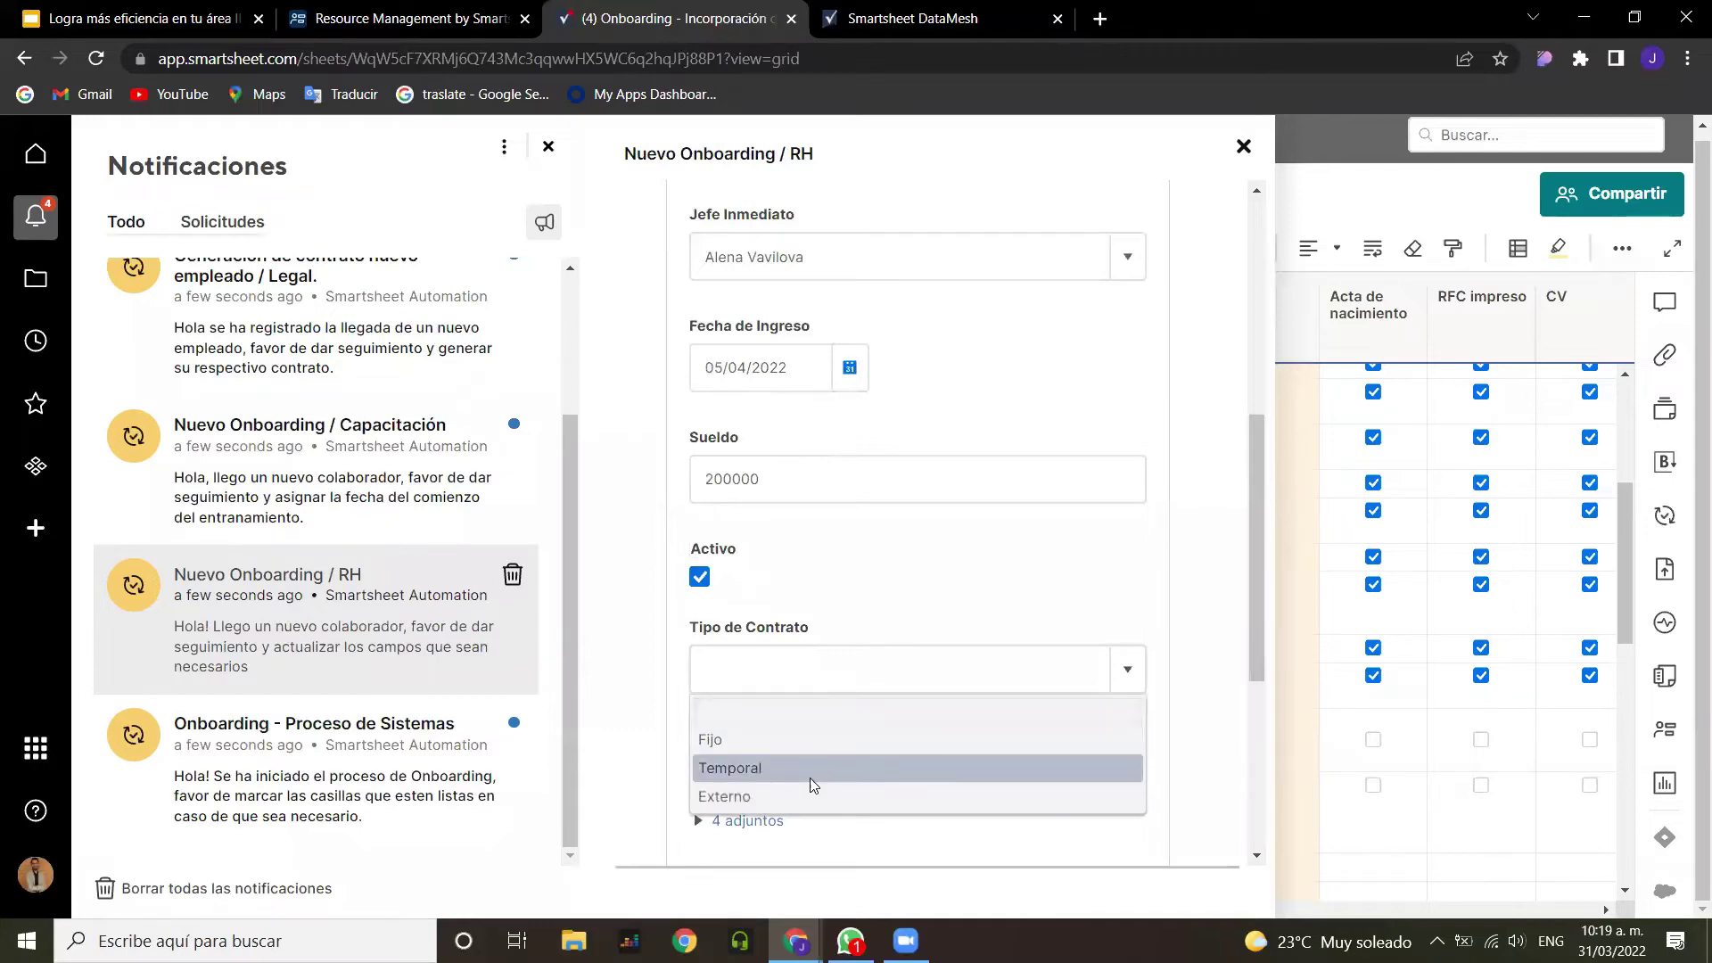
left_click(778, 742)
scroll(676, 648, "down", 3)
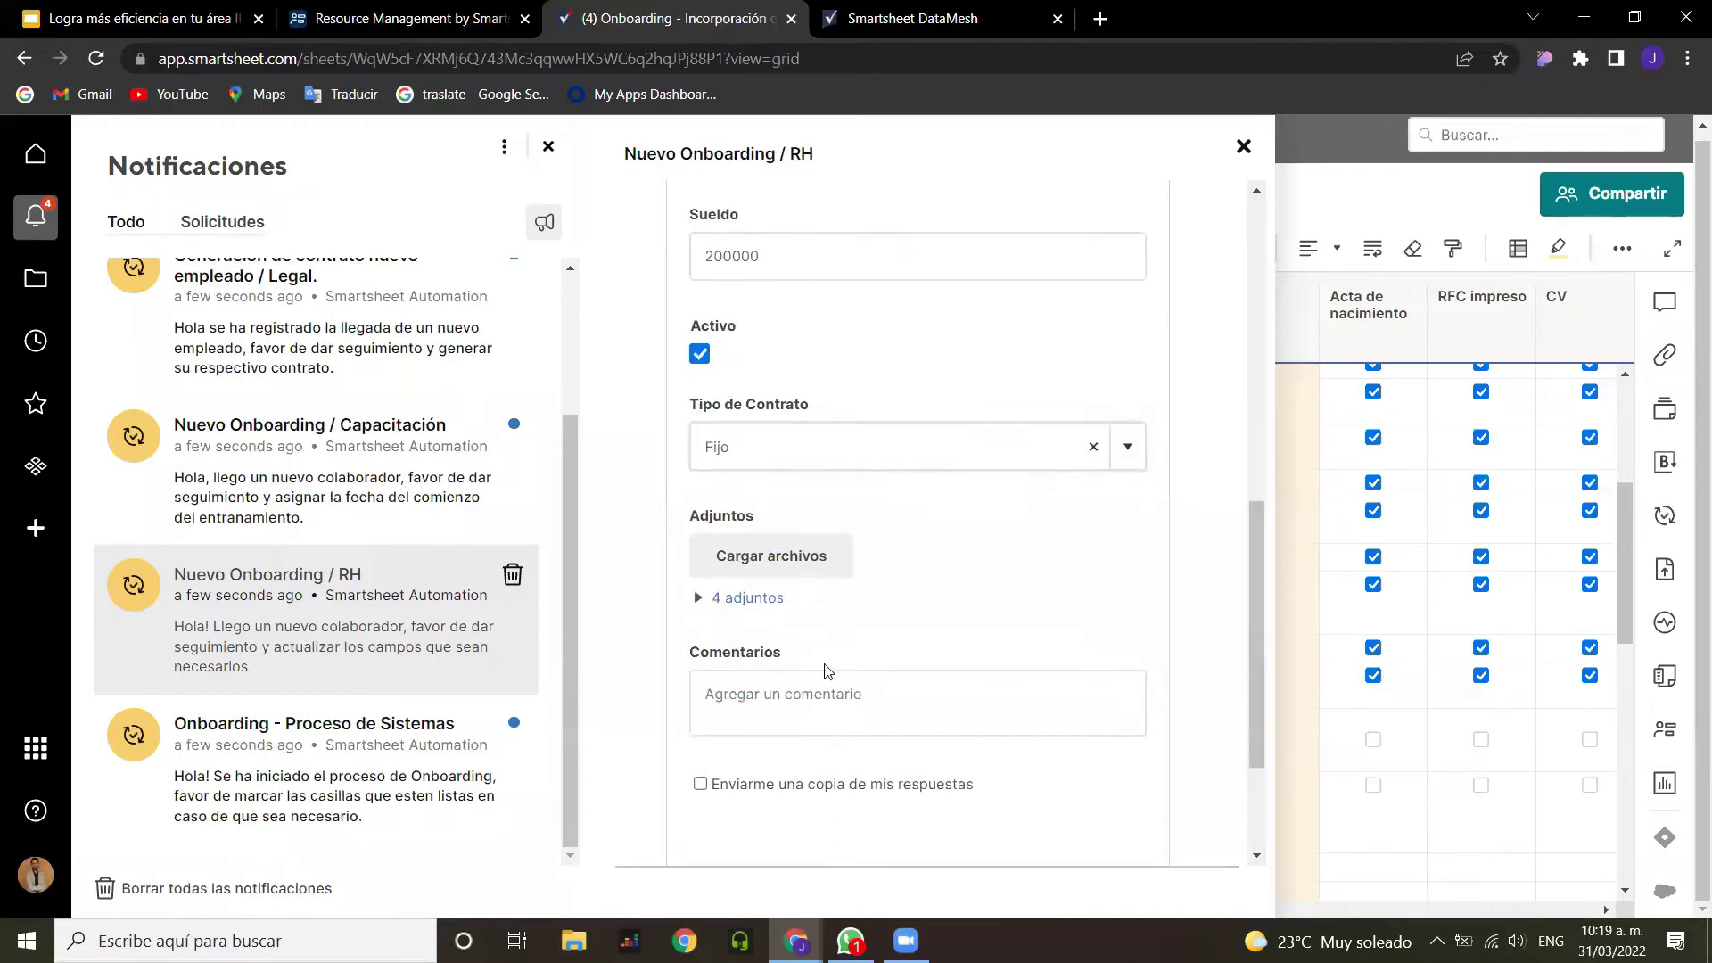
left_click(753, 705)
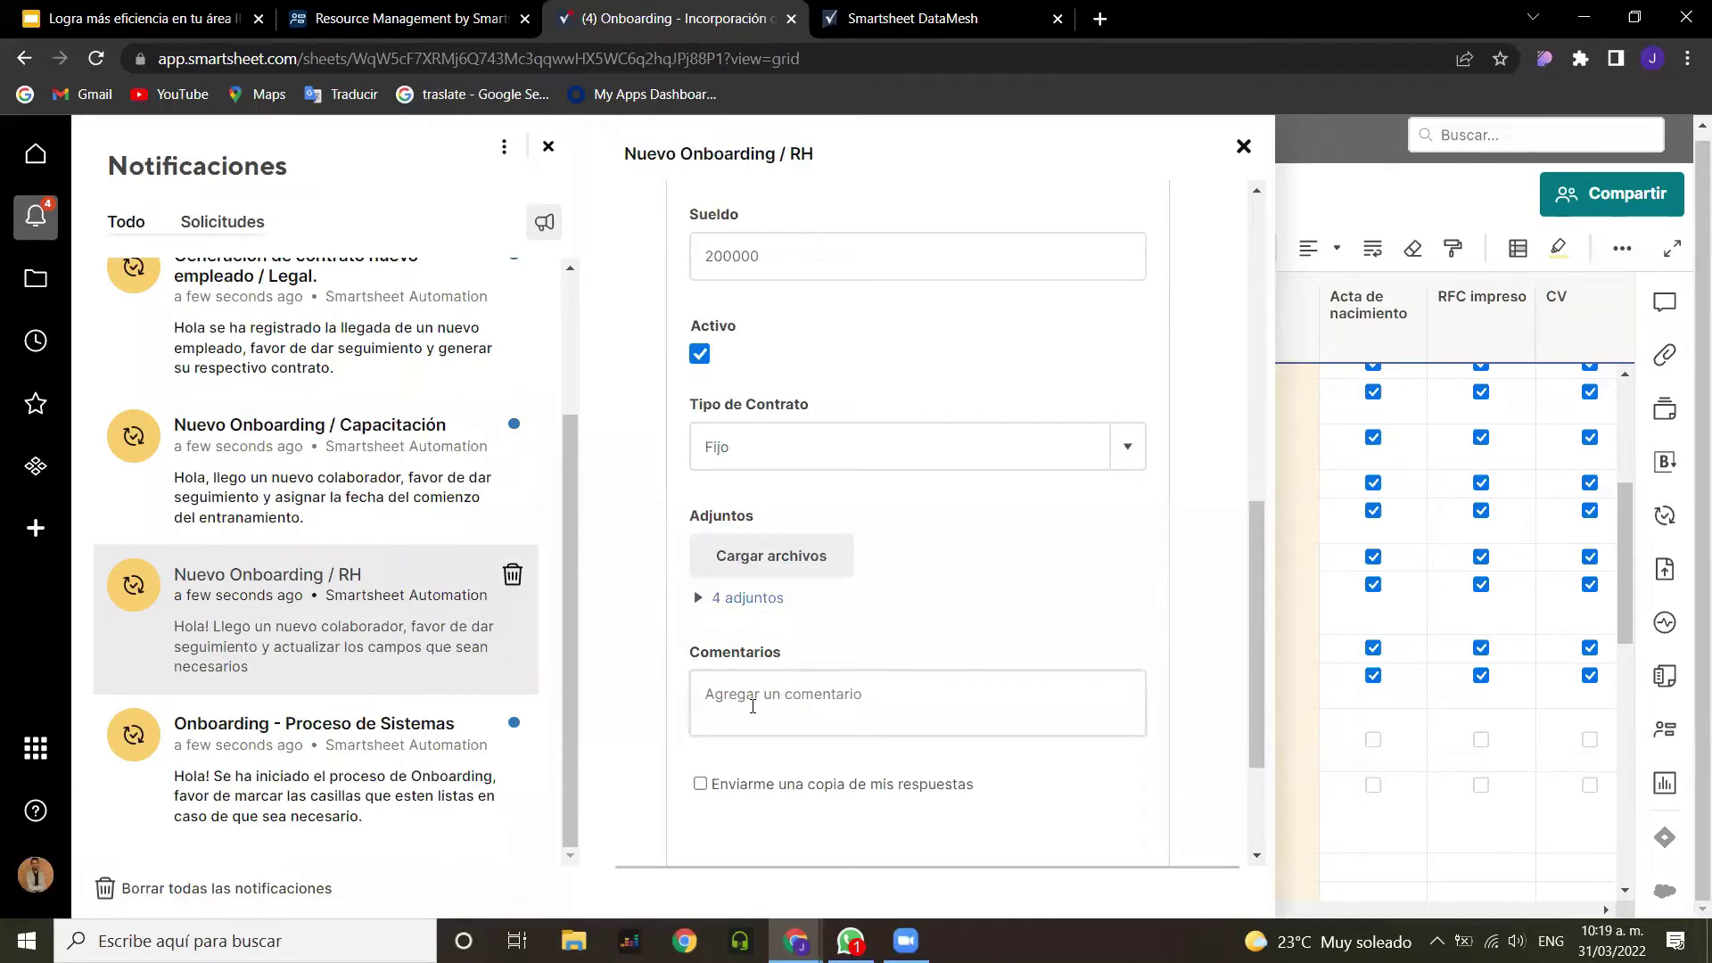
scroll(753, 705, "down", 2)
left_click(951, 730)
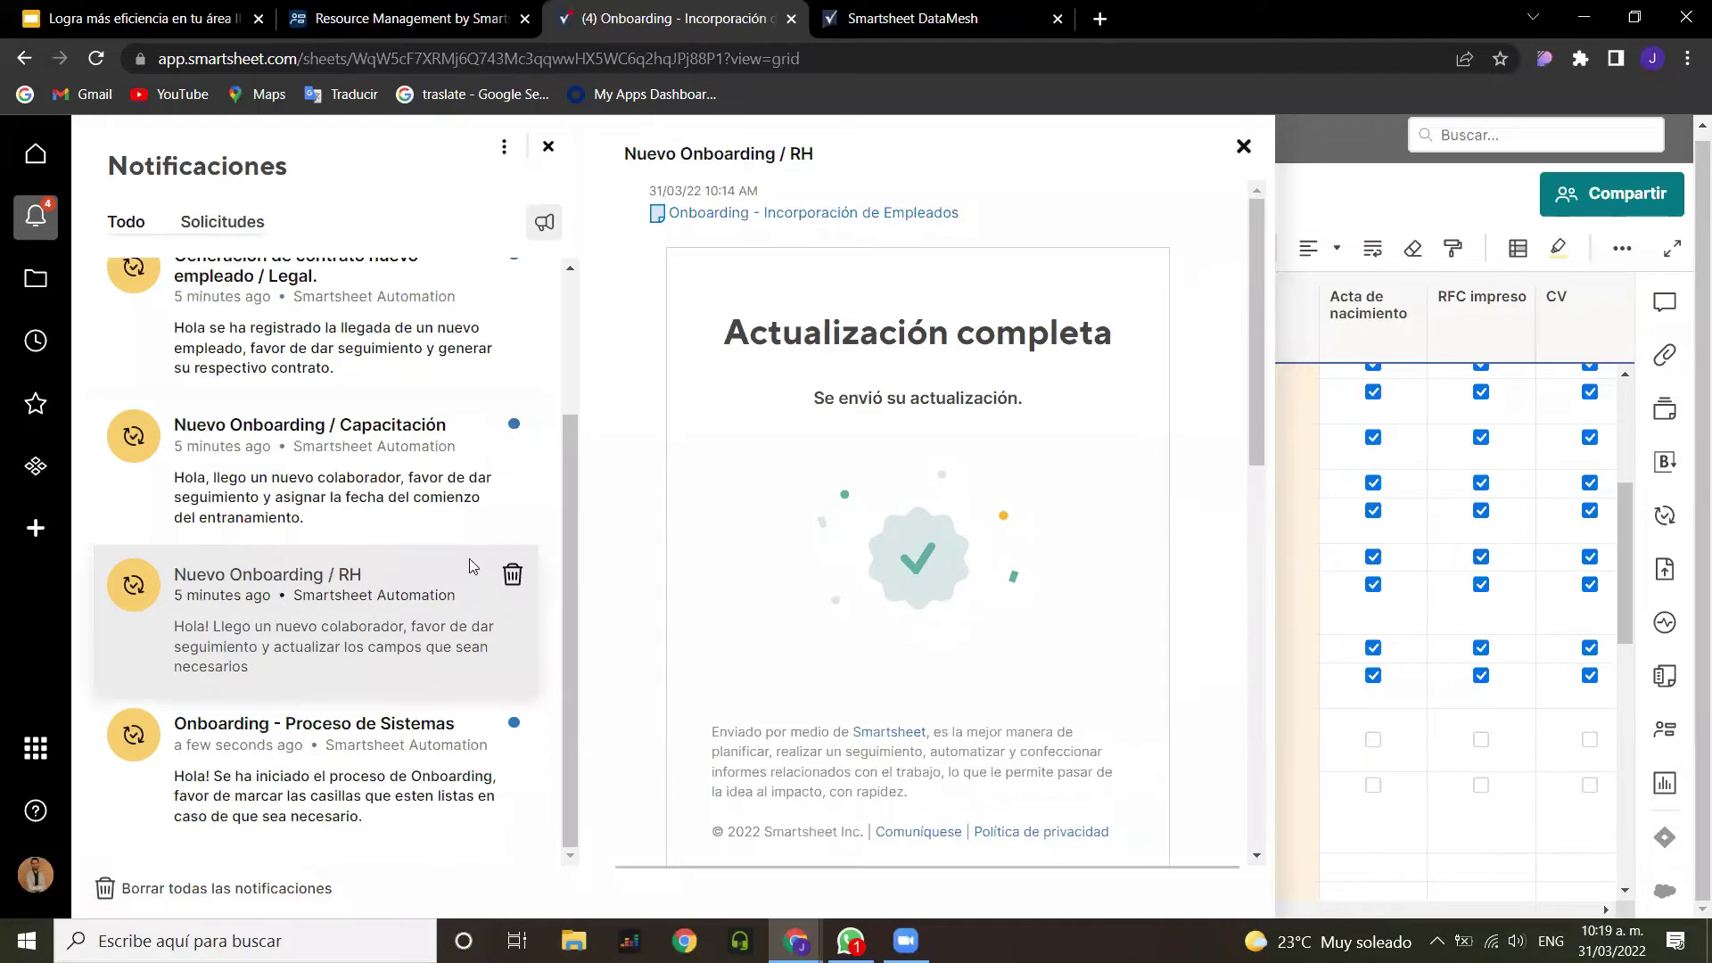
Step: Review the request now marked Completada and close its details
scroll(419, 591, "up", 1)
scroll(419, 590, "up", 1)
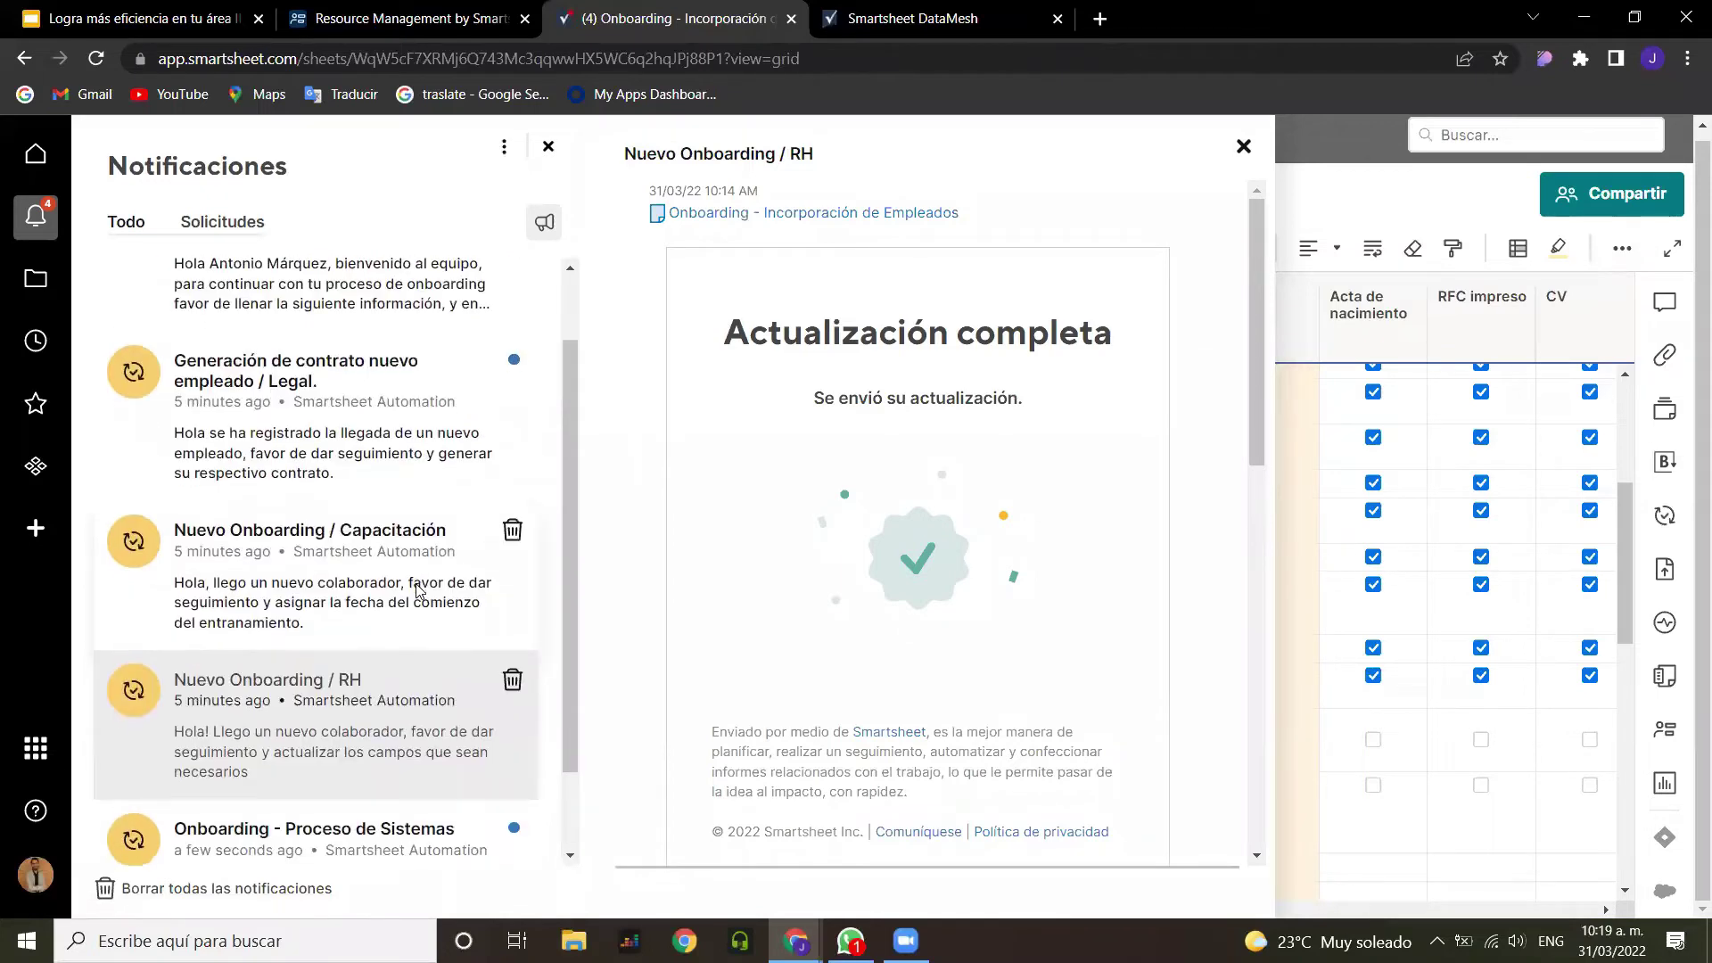
scroll(419, 590, "down", 2)
scroll(416, 591, "up", 3)
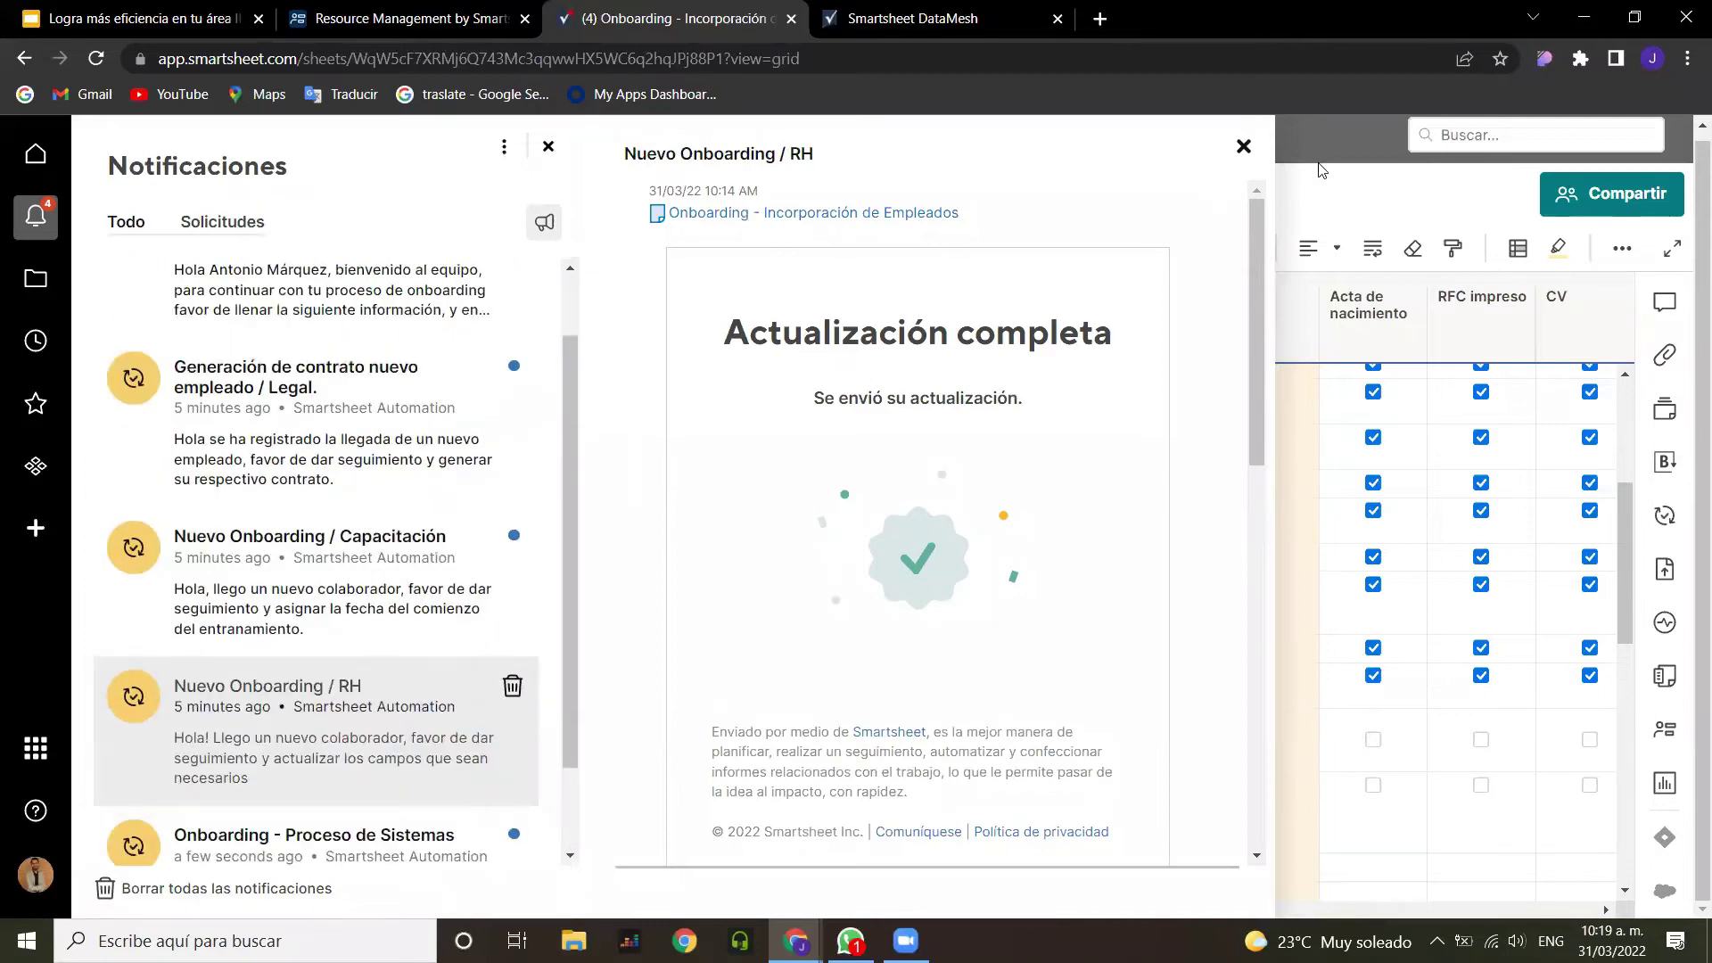
left_click(1245, 147)
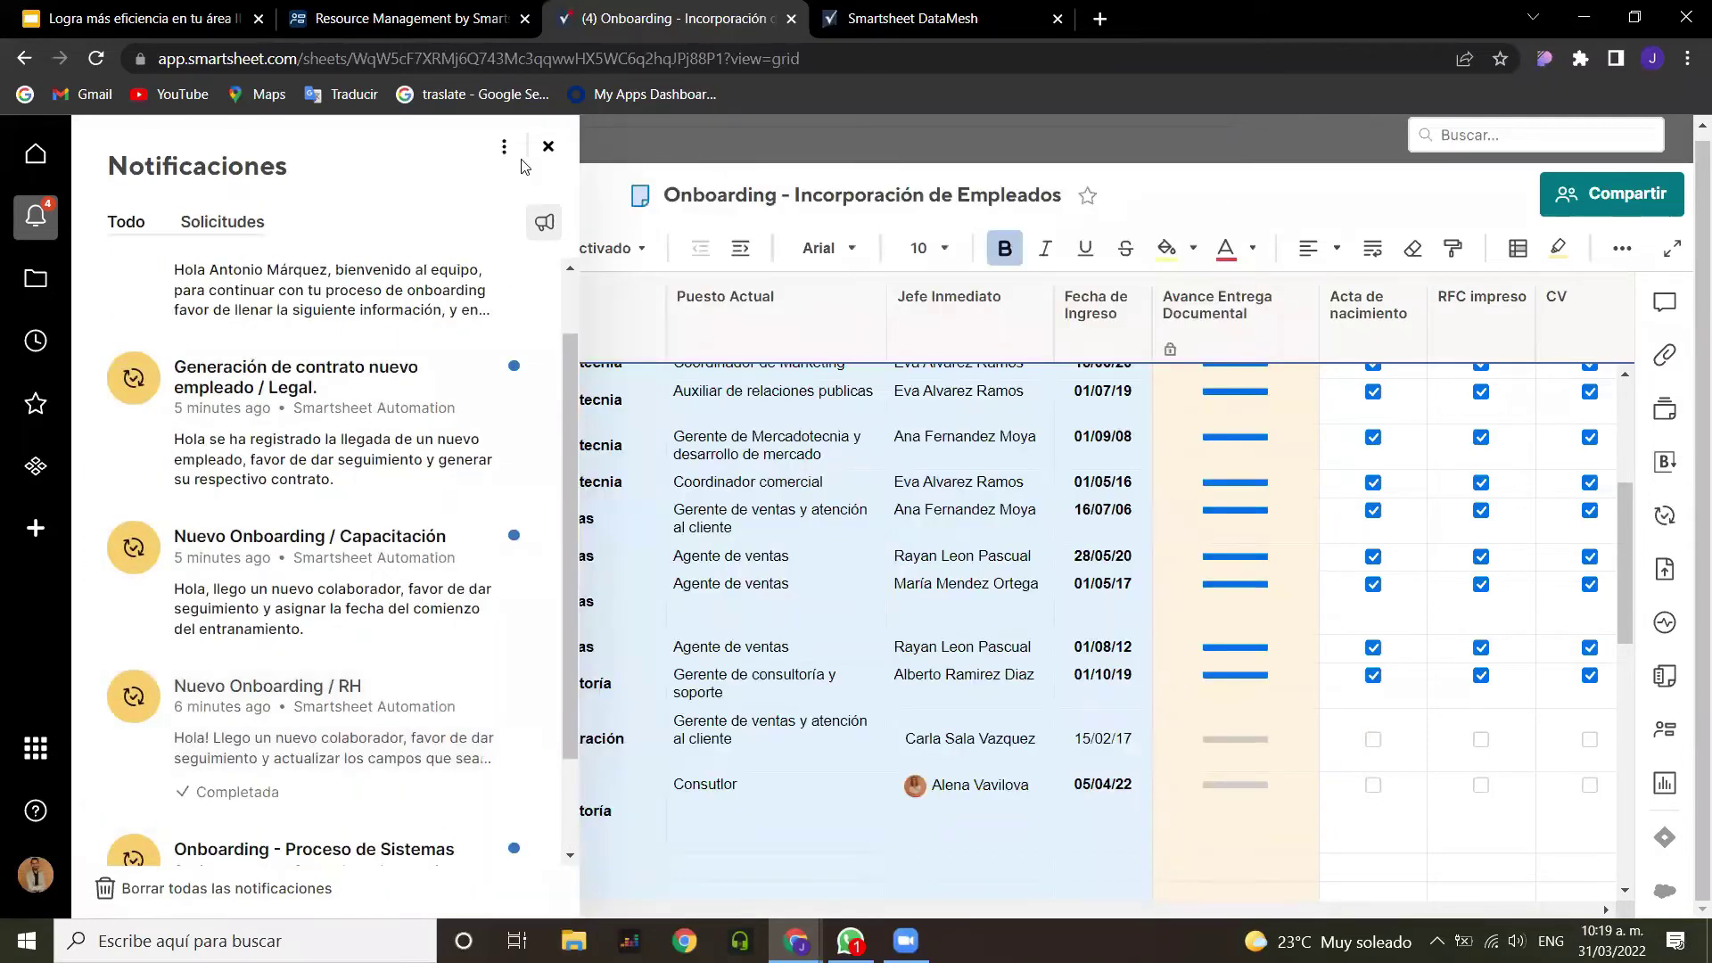
Step: Reload the Onboarding sheet and run Generar documentos... from row 20's context menu
left_click(545, 147)
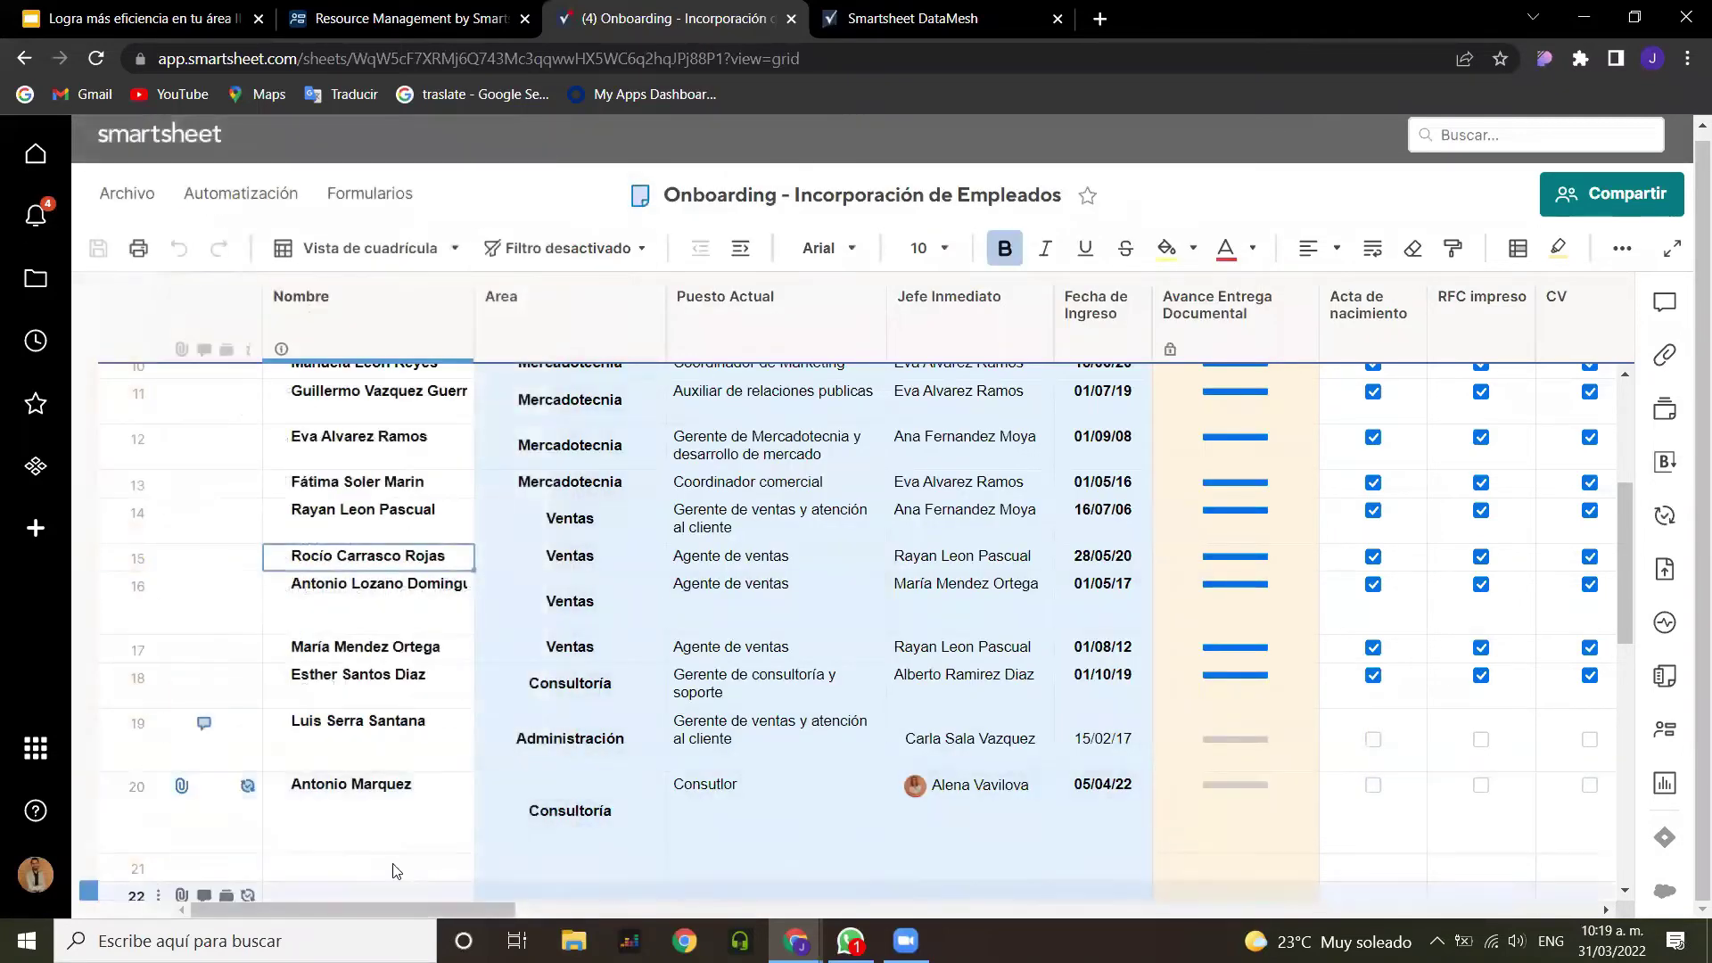
left_click(97, 58)
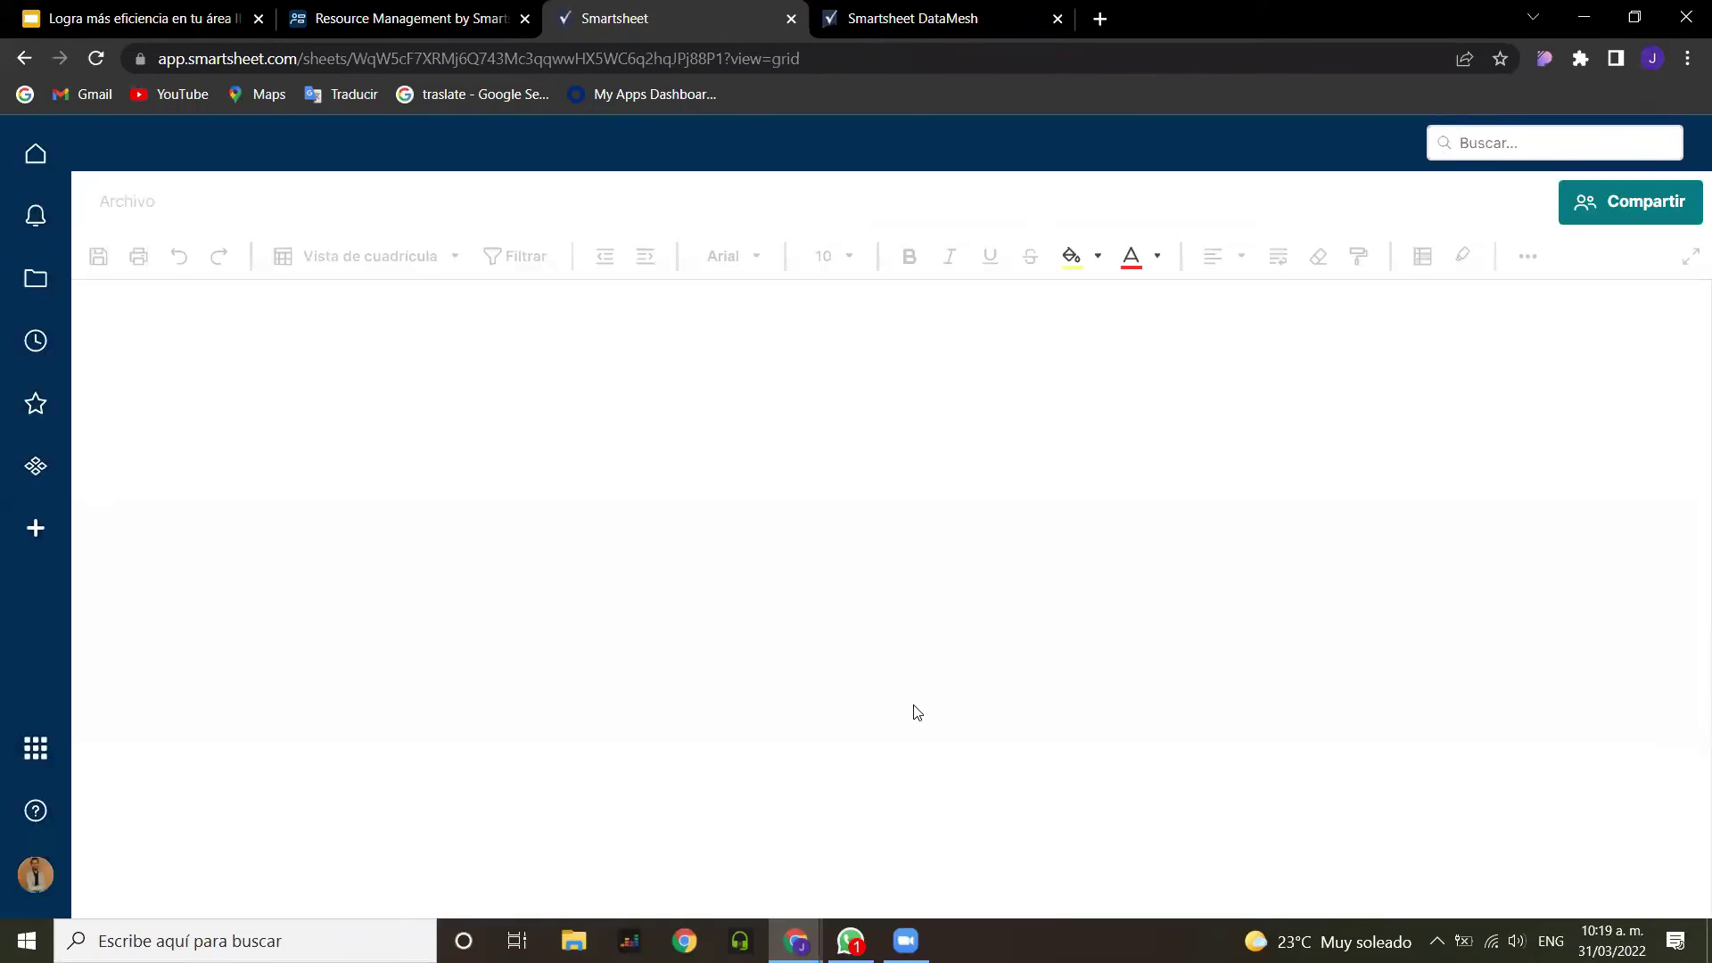
scroll(892, 713, "down", 5)
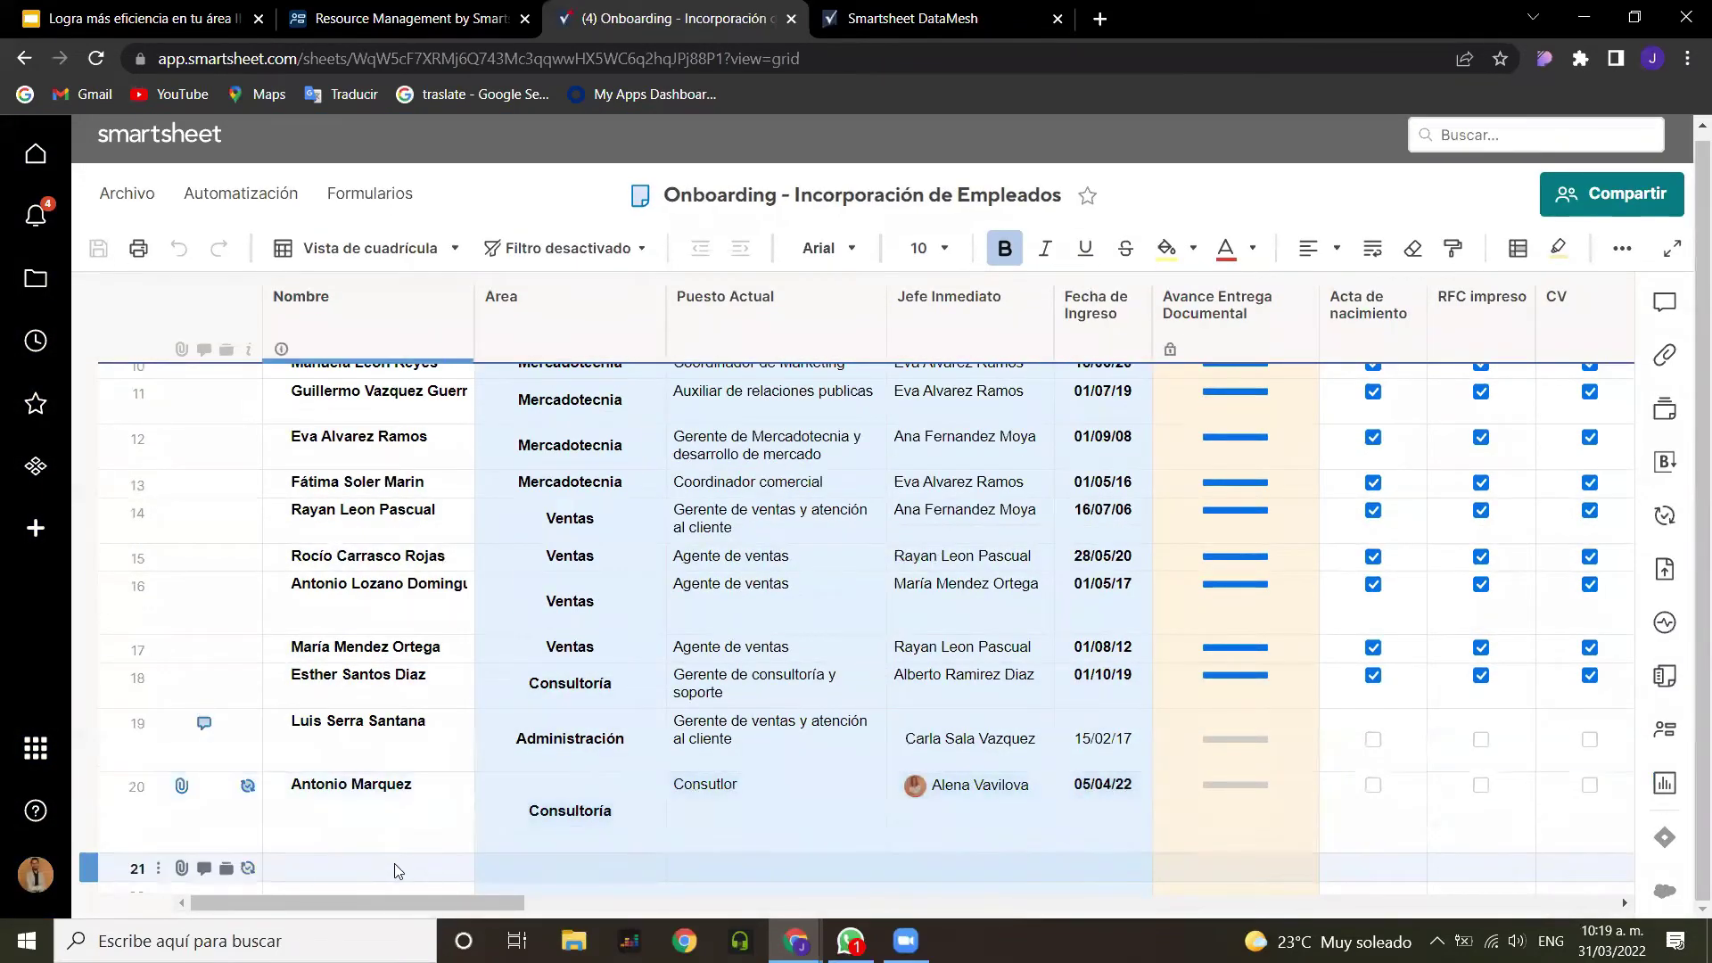
left_click(84, 799)
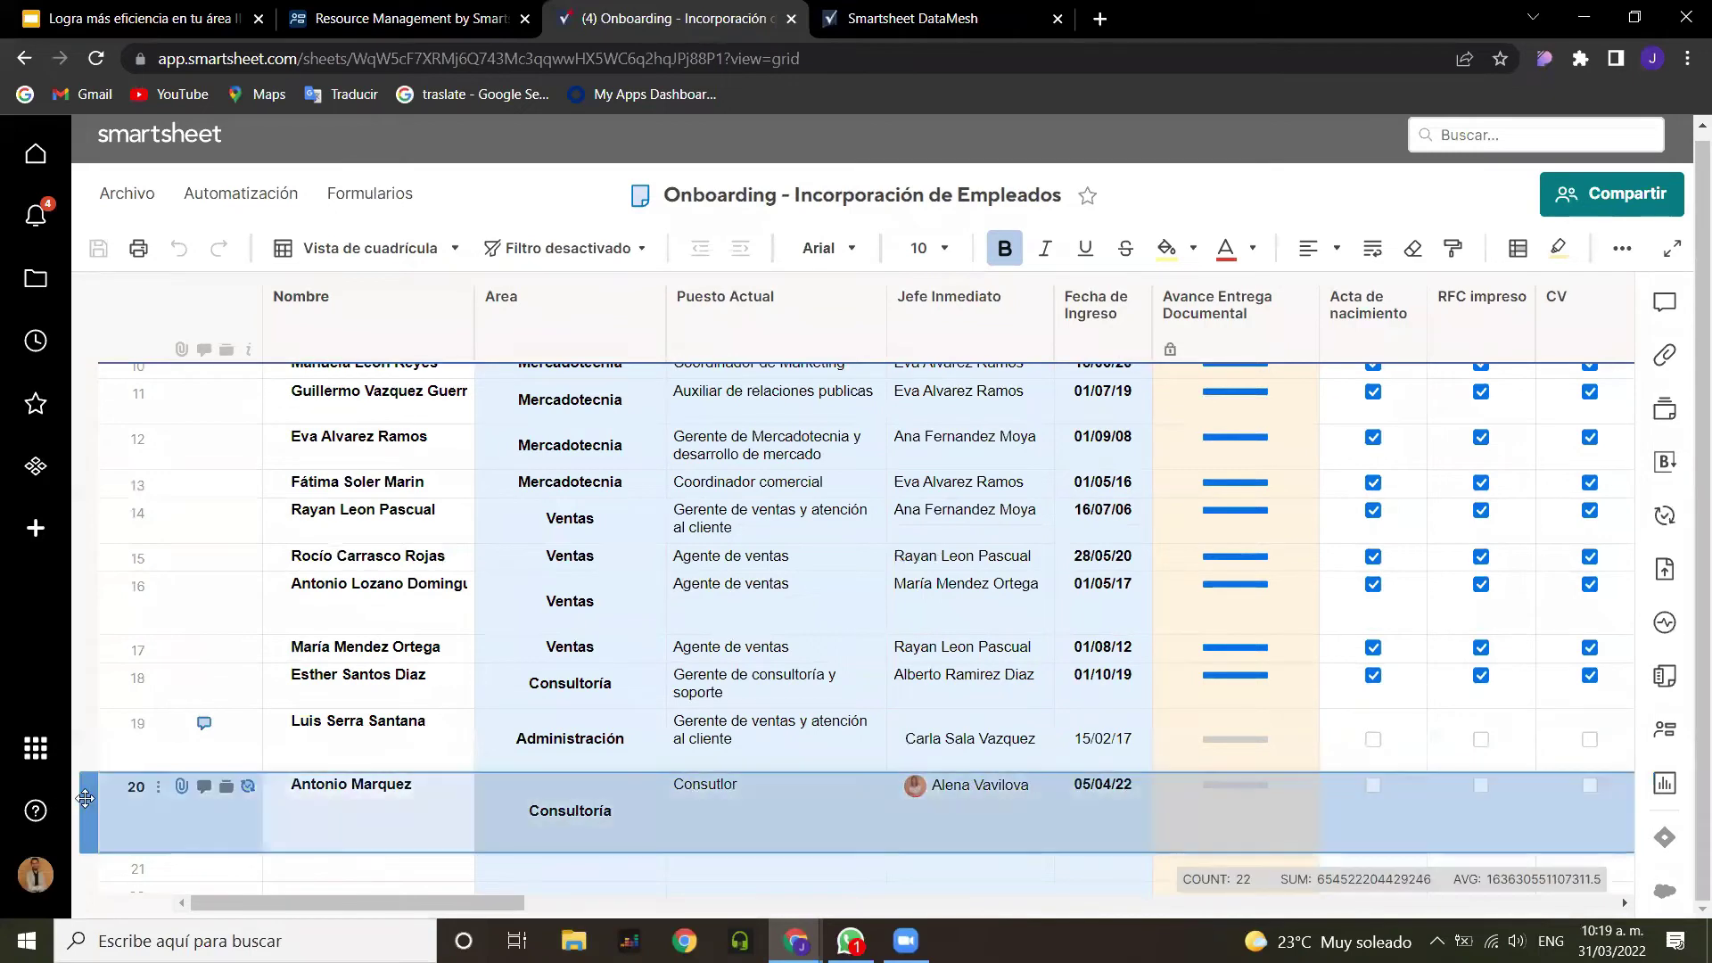
right_click(84, 799)
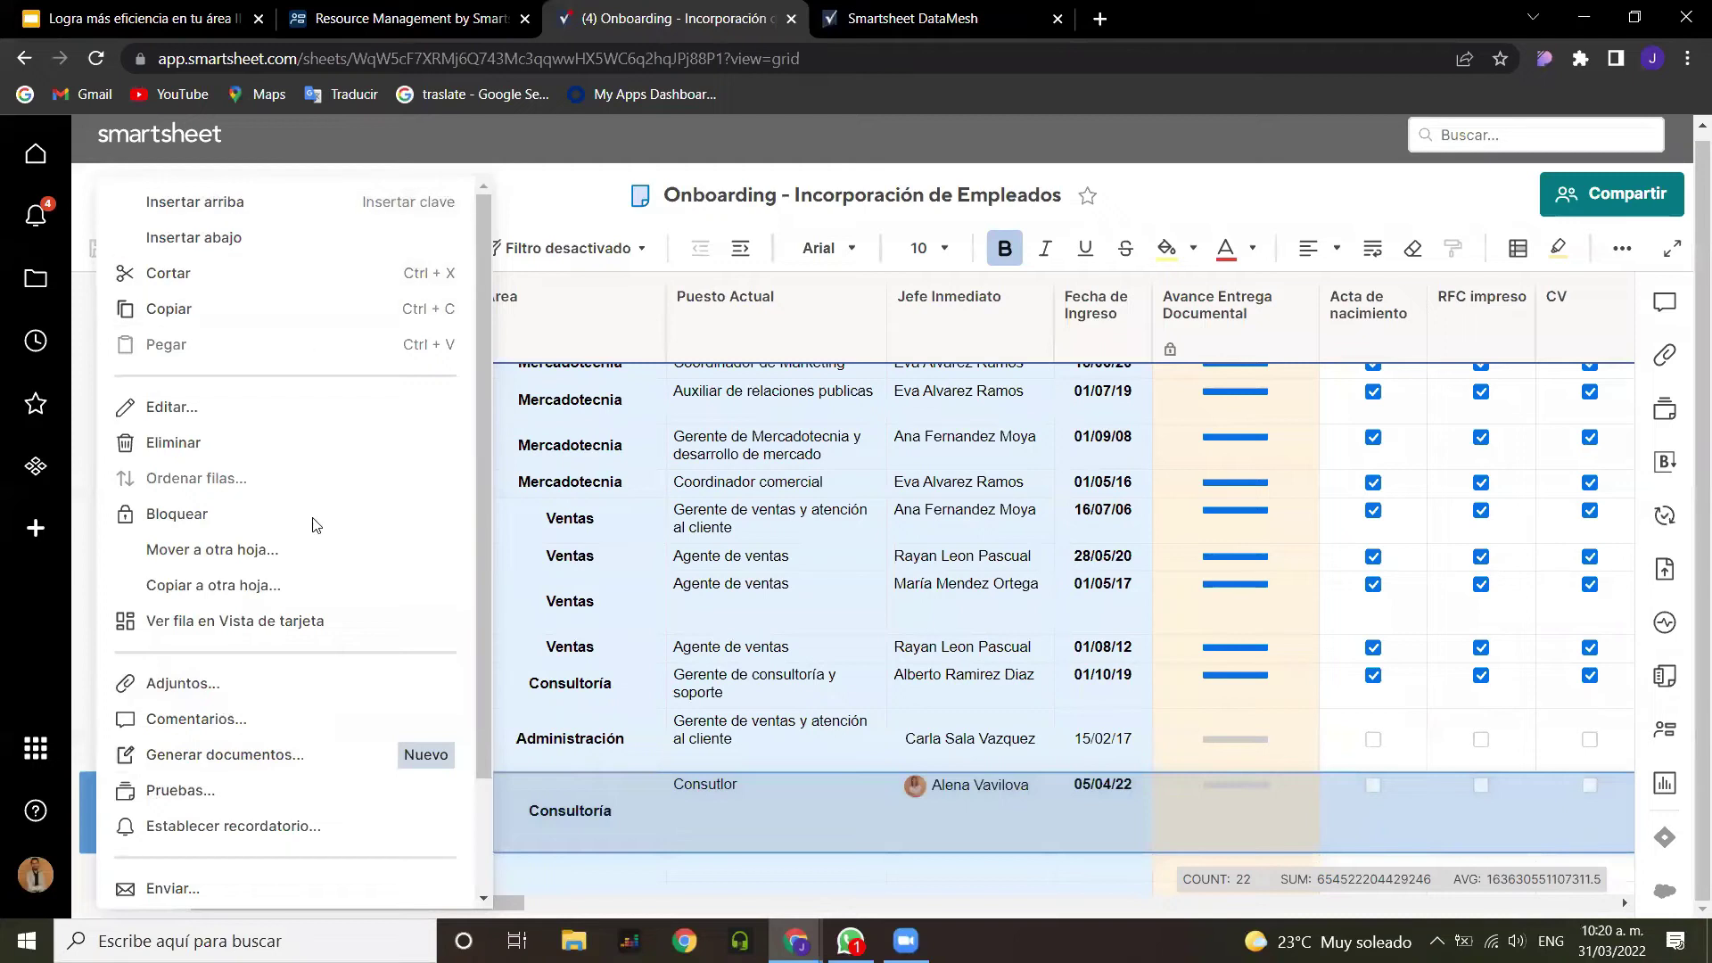
left_click(314, 757)
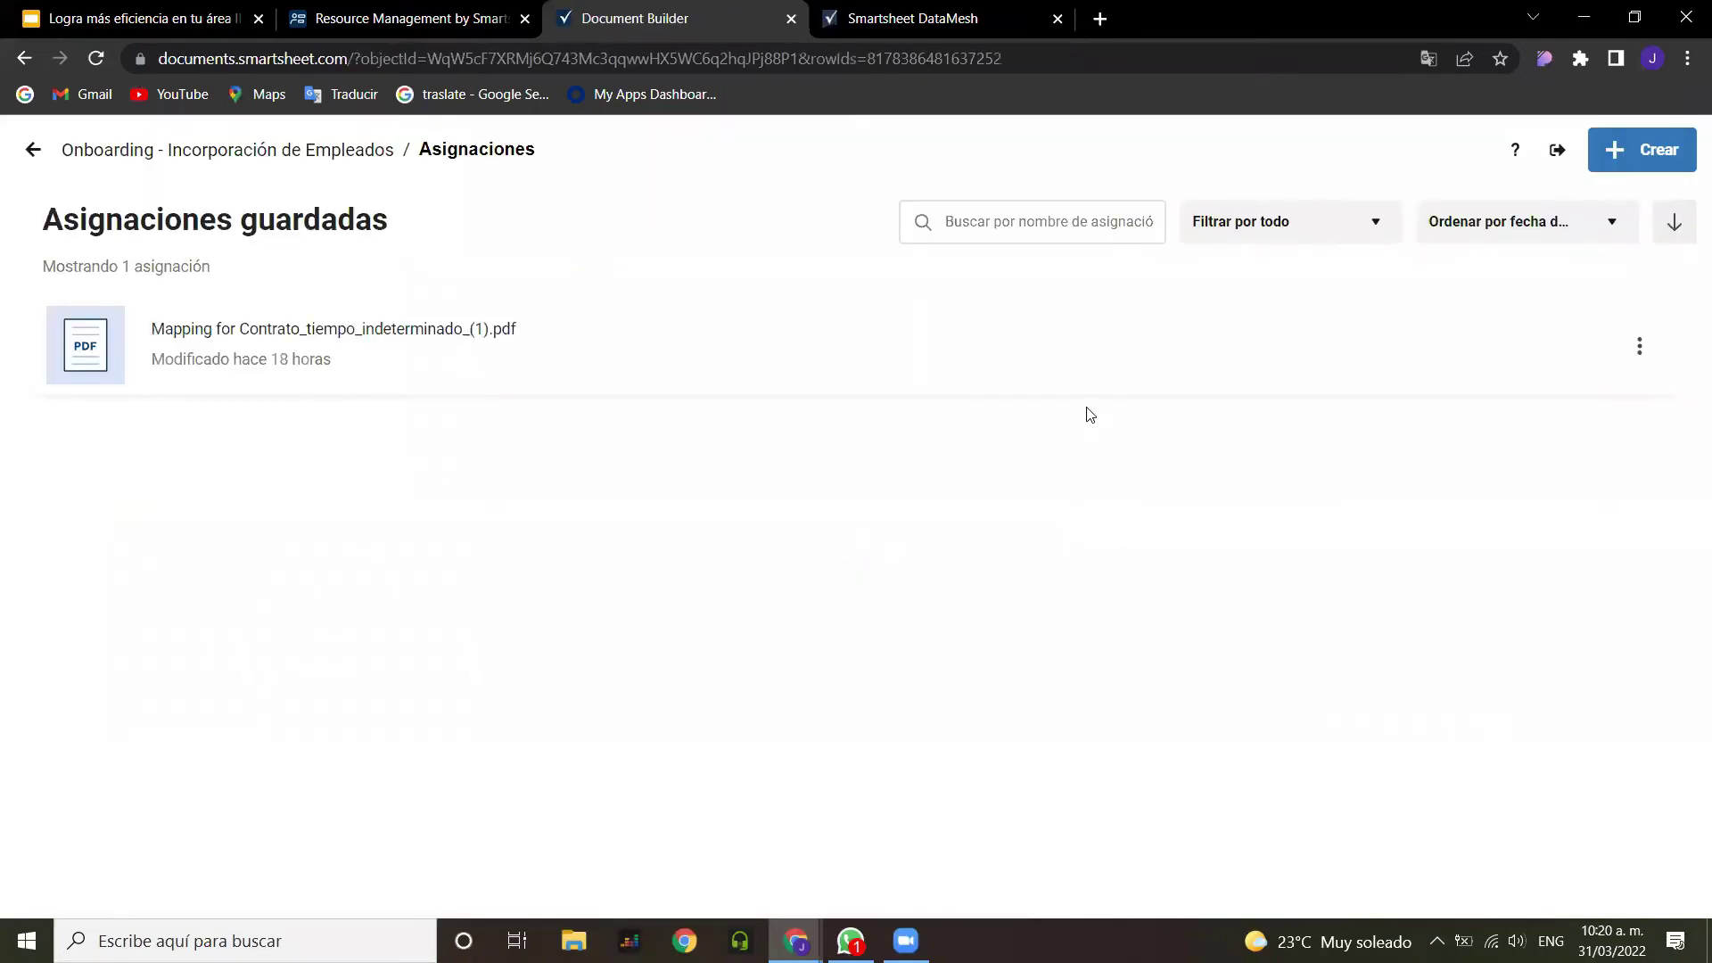
Step: Open the saved contract mapping and review the contract and its Columnas list
mouse_move(1123, 333)
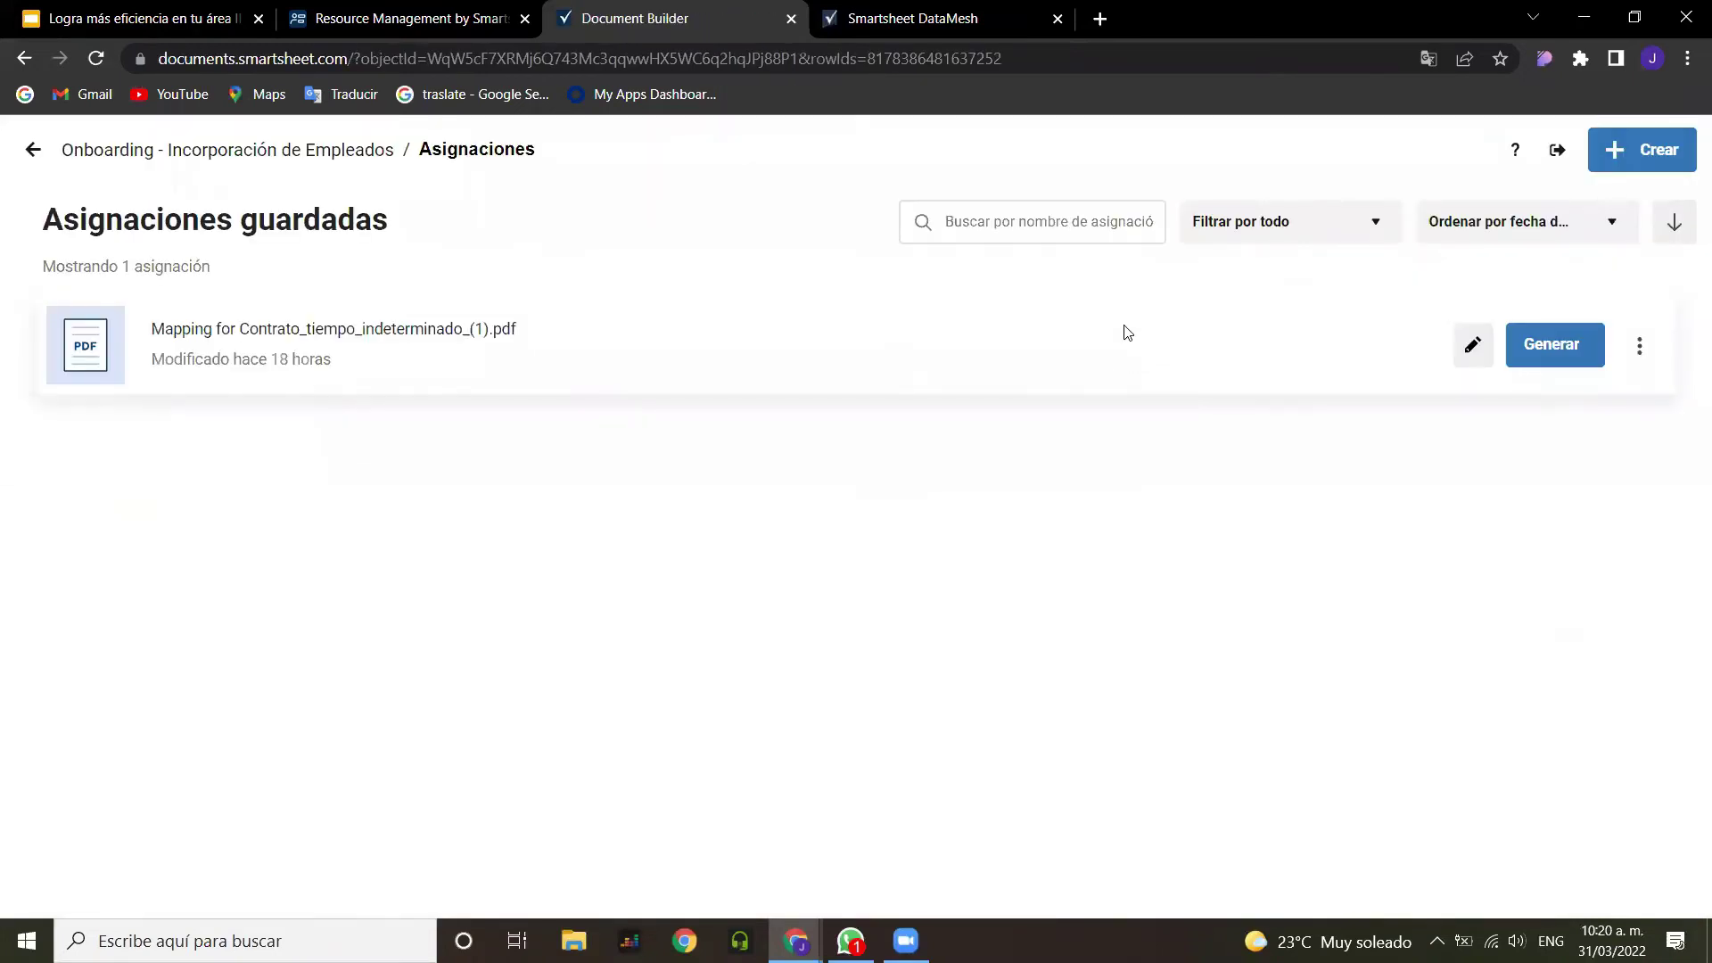
left_click(1472, 355)
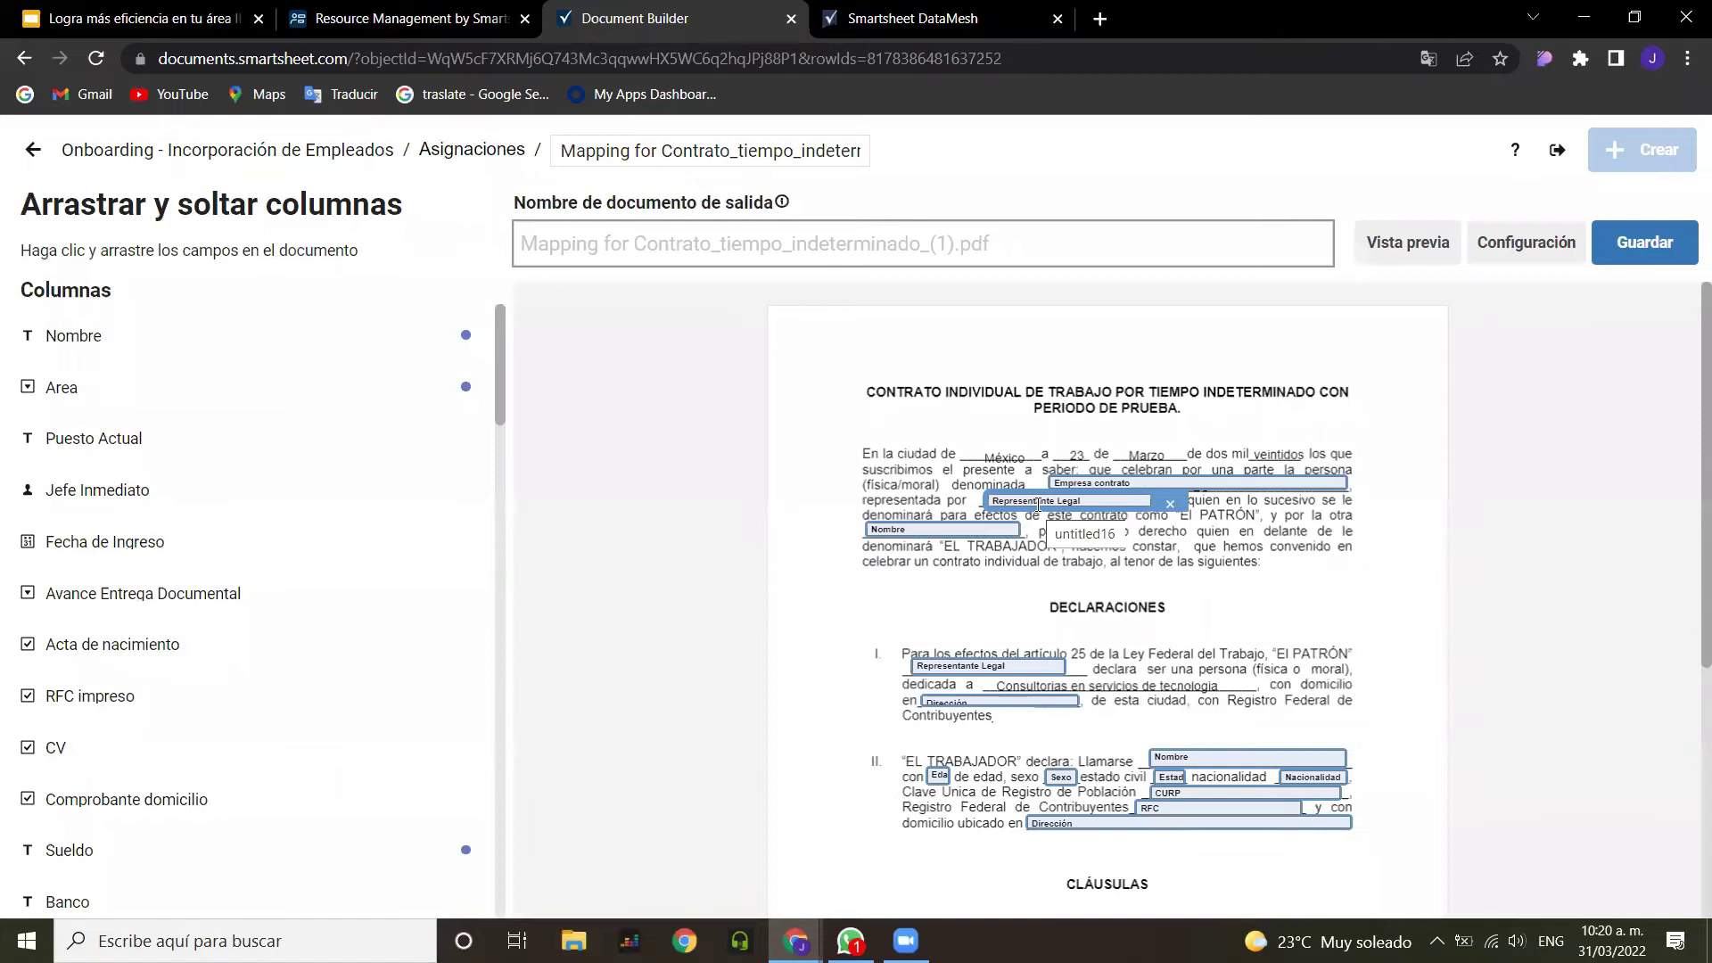
scroll(1143, 582, "down", 3)
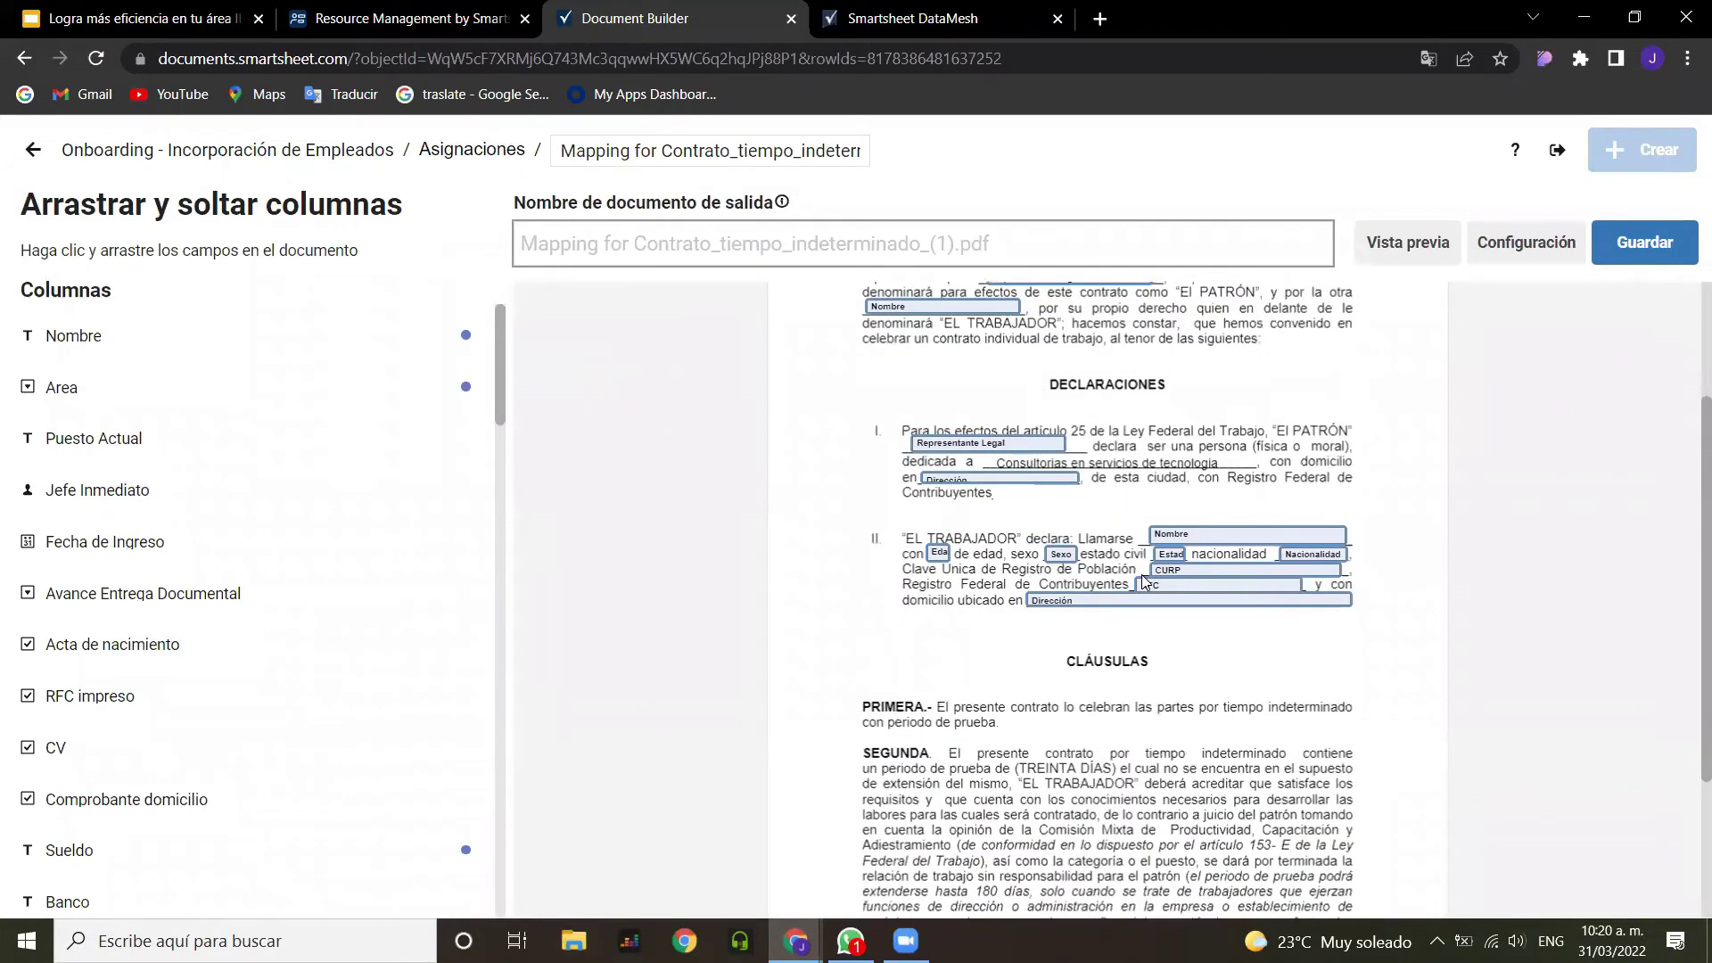
scroll(1143, 581, "down", 5)
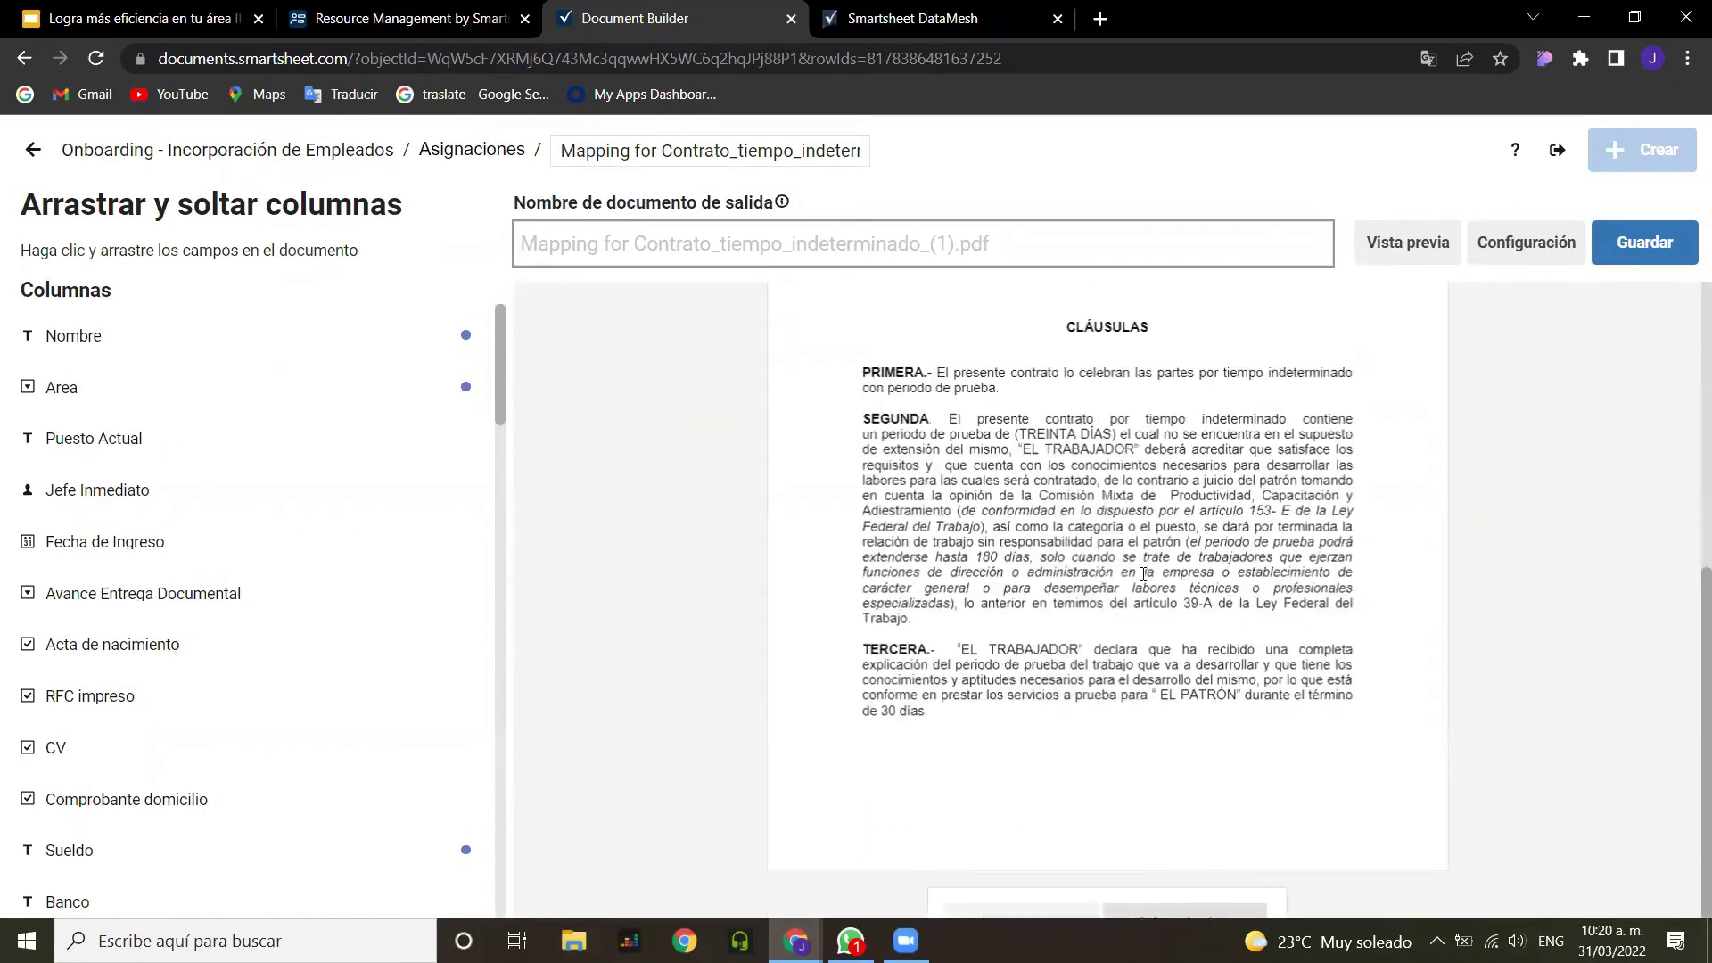
scroll(1143, 575, "up", 10)
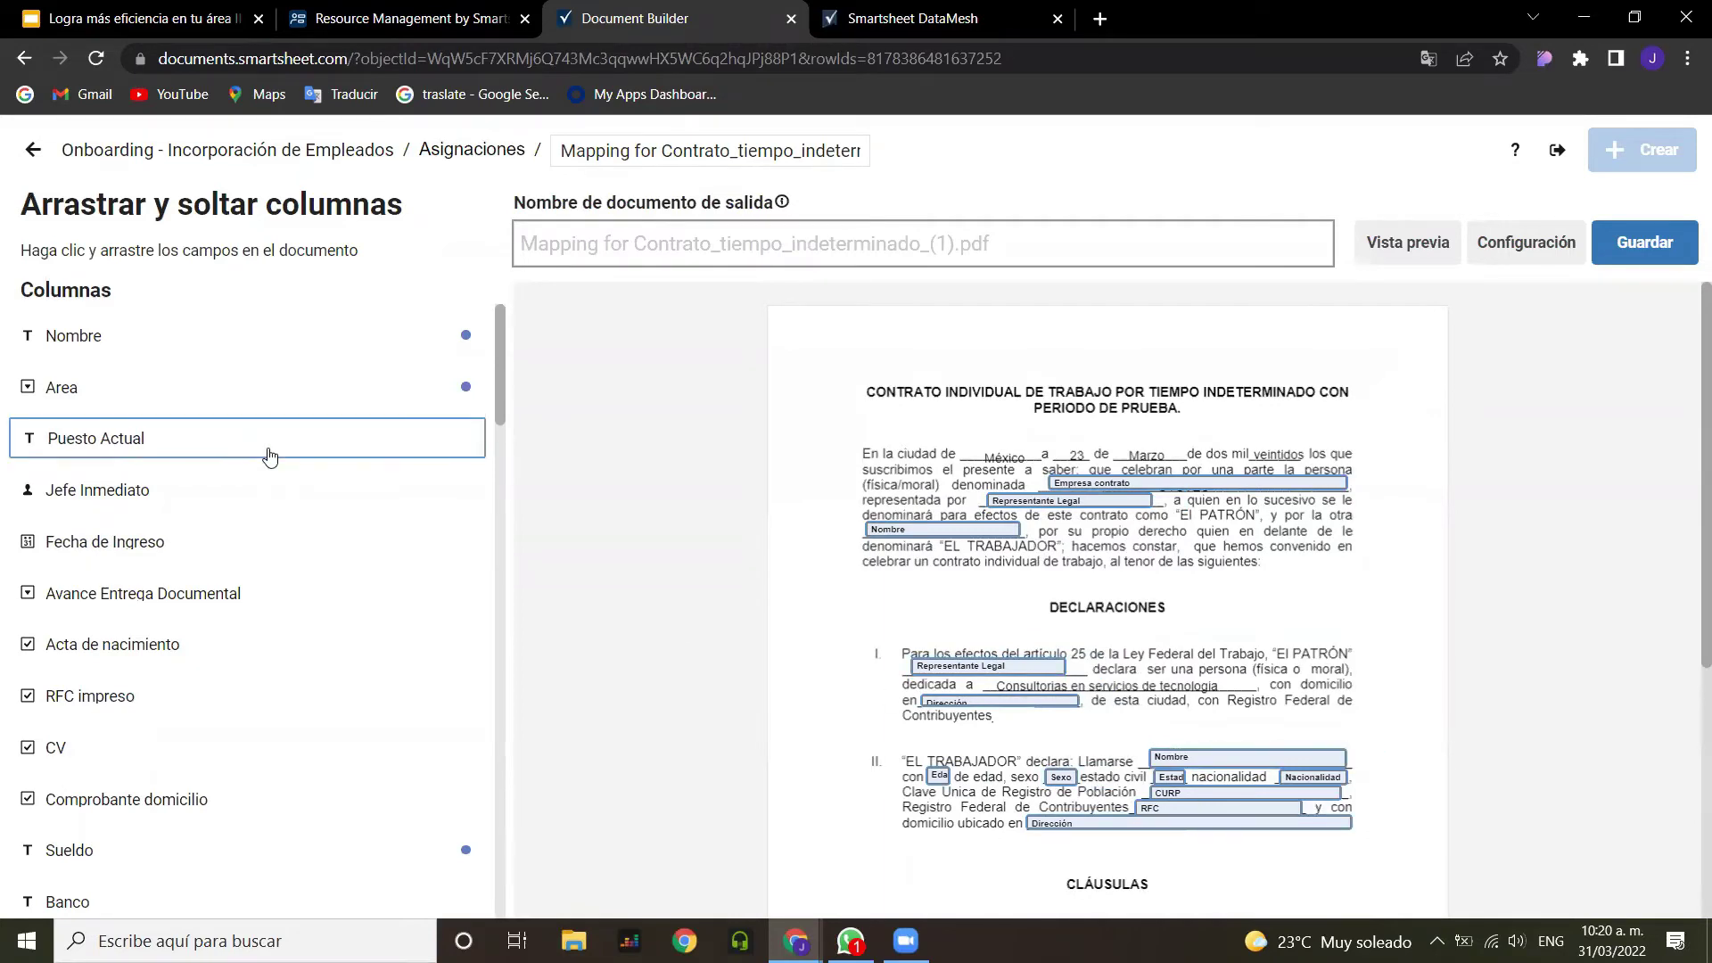
scroll(271, 457, "down", 7)
scroll(270, 457, "up", 2)
scroll(256, 604, "down", 5)
scroll(254, 578, "up", 4)
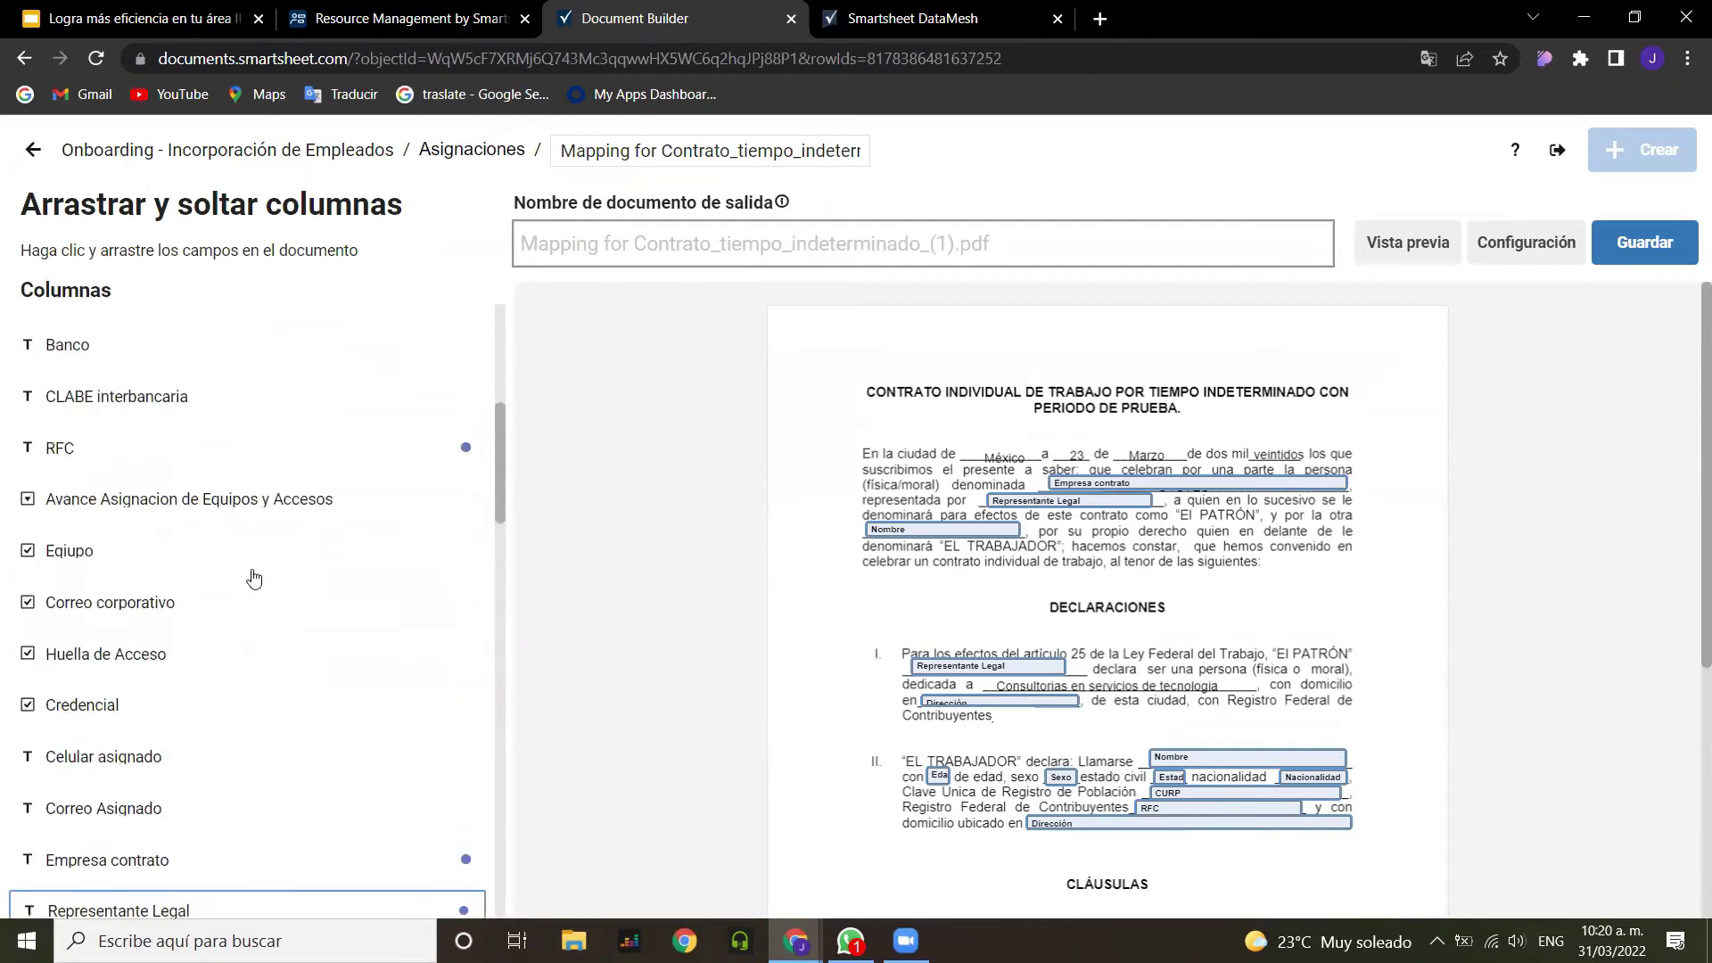
scroll(254, 578, "up", 6)
Step: Save the Contrato_tiempo_indeterminado_(1).pdf mapping with Guardar
left_click(1636, 244)
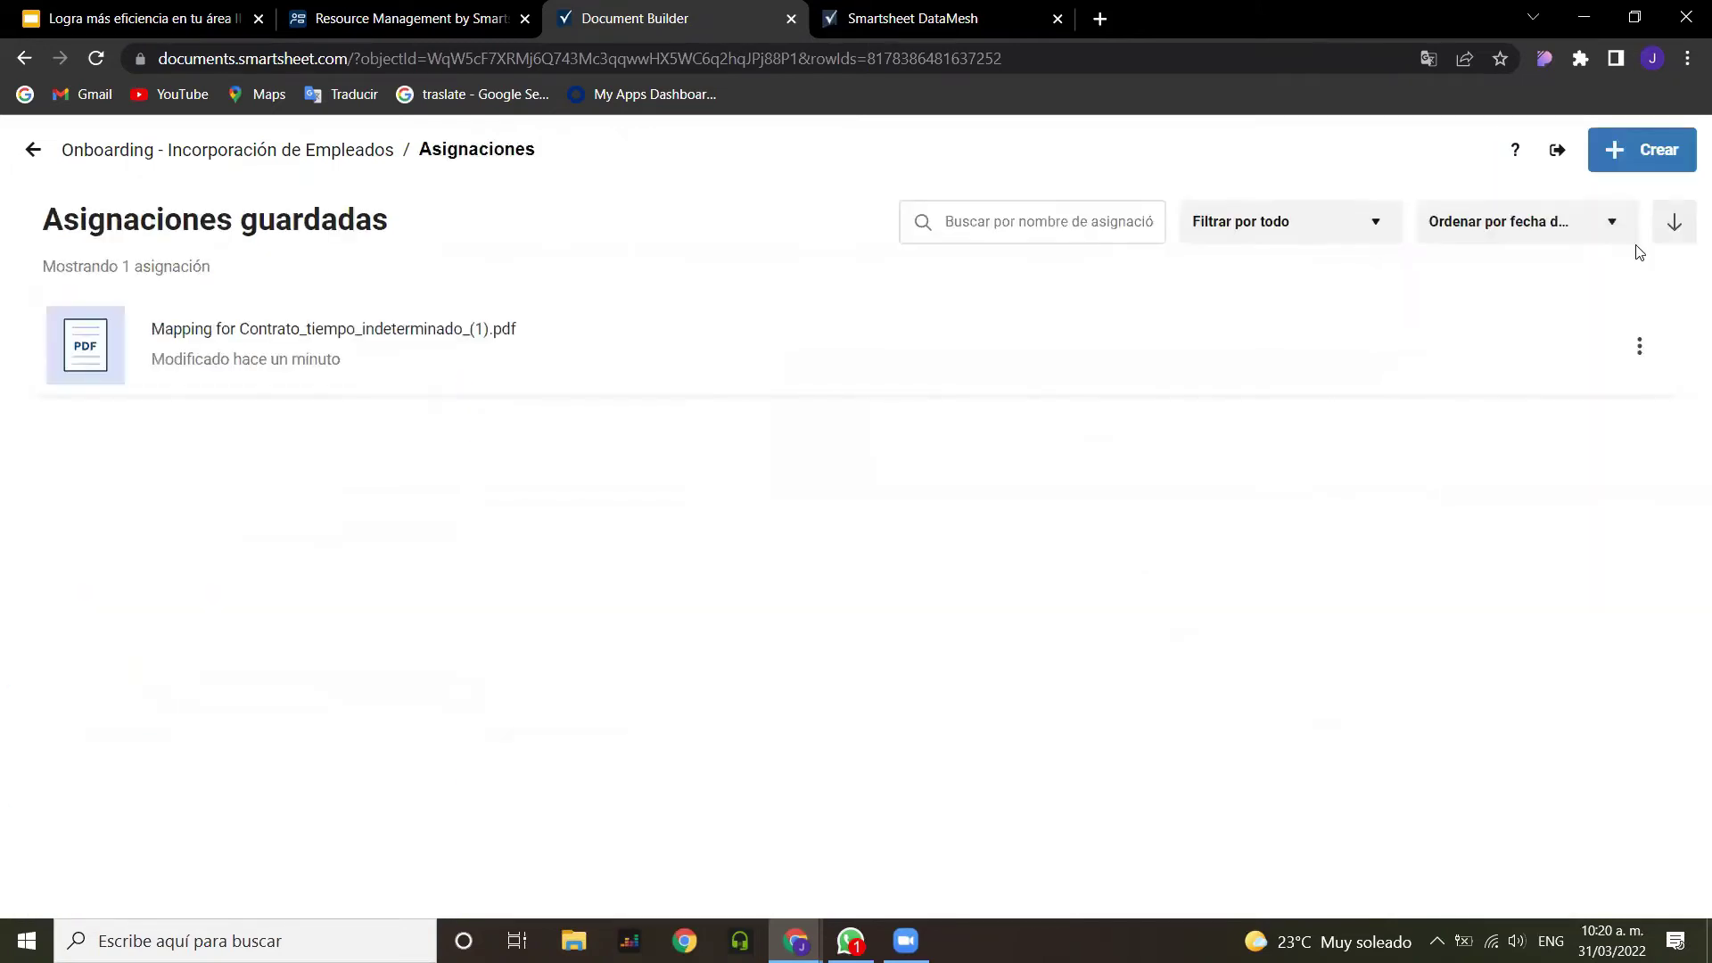
mouse_move(1648, 348)
left_click(1574, 340)
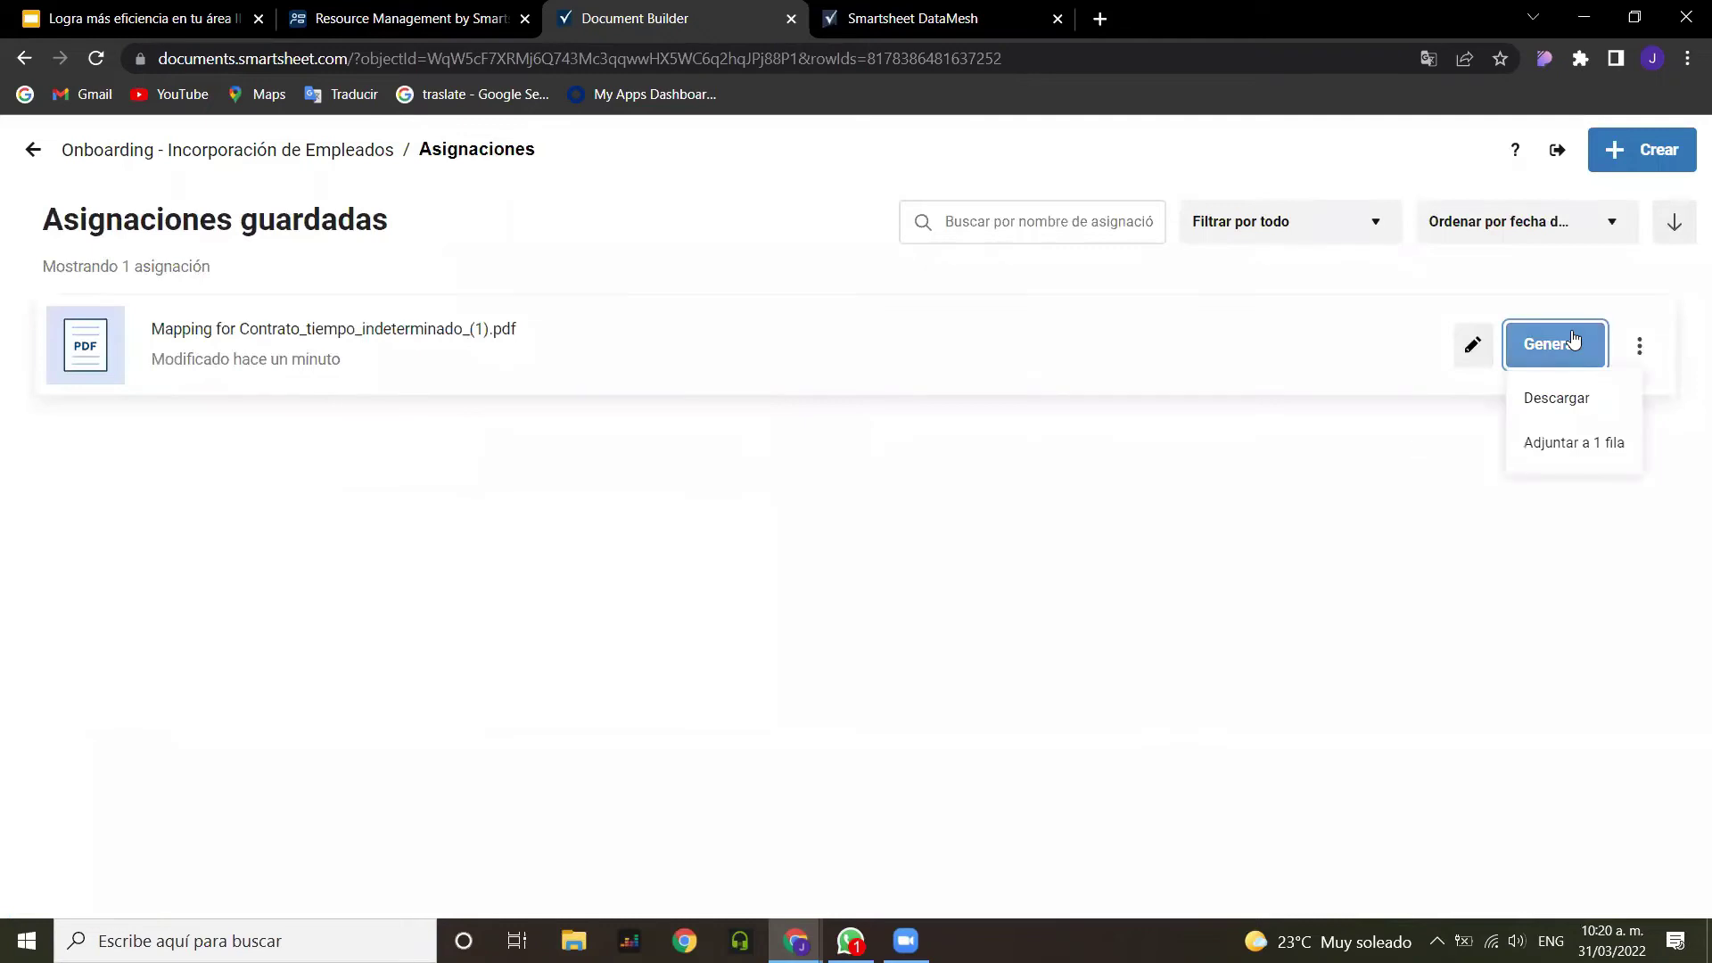
Step: Attach the generated contract to 1 row and return to the Onboarding sheet
left_click(1594, 450)
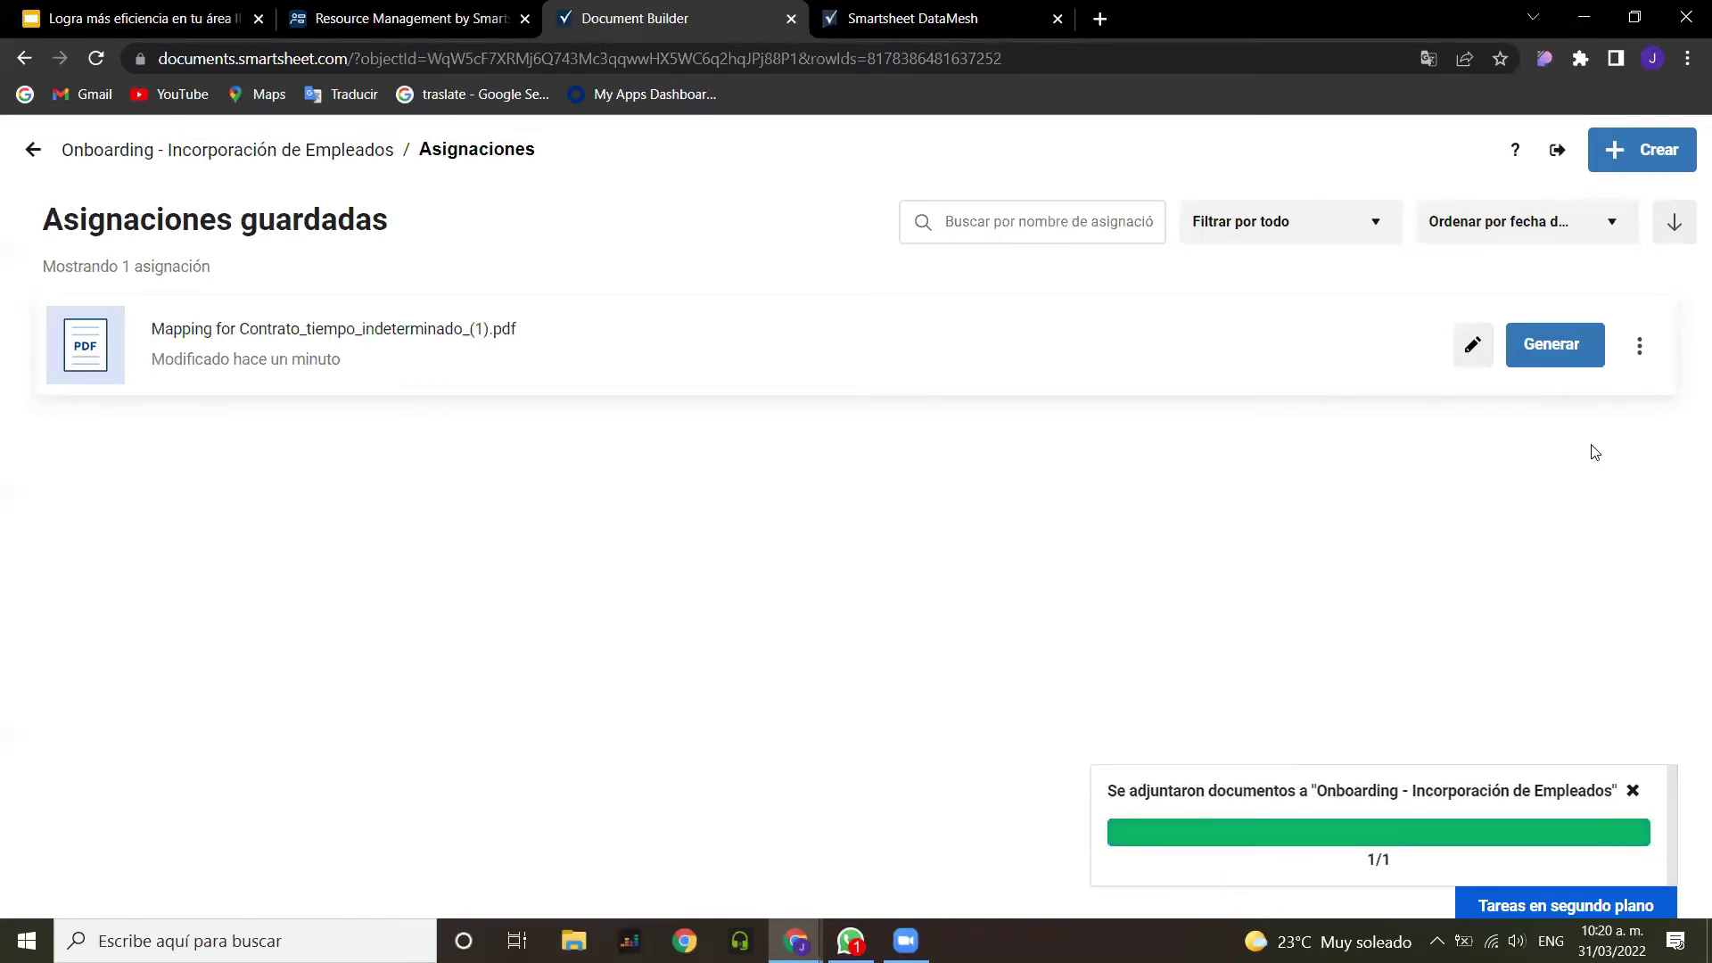
left_click(71, 151)
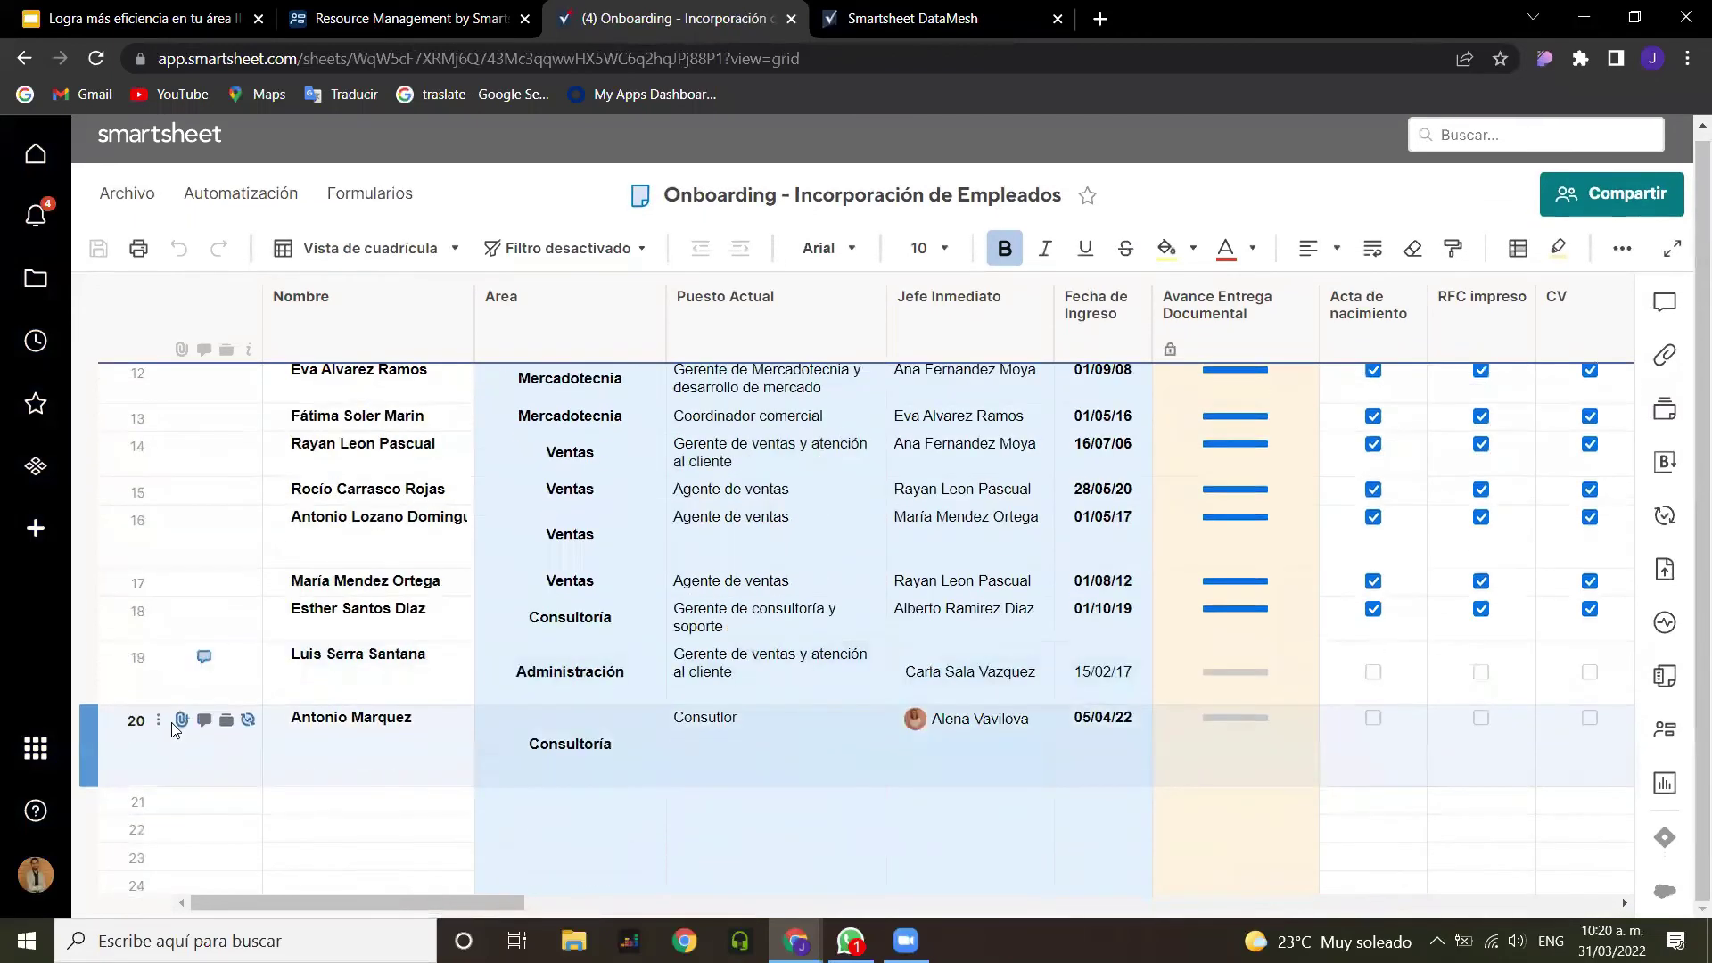
Step: Open row 20's generated Contrato PDF attachment and scroll through the filled-in 3-page contract
left_click(181, 652)
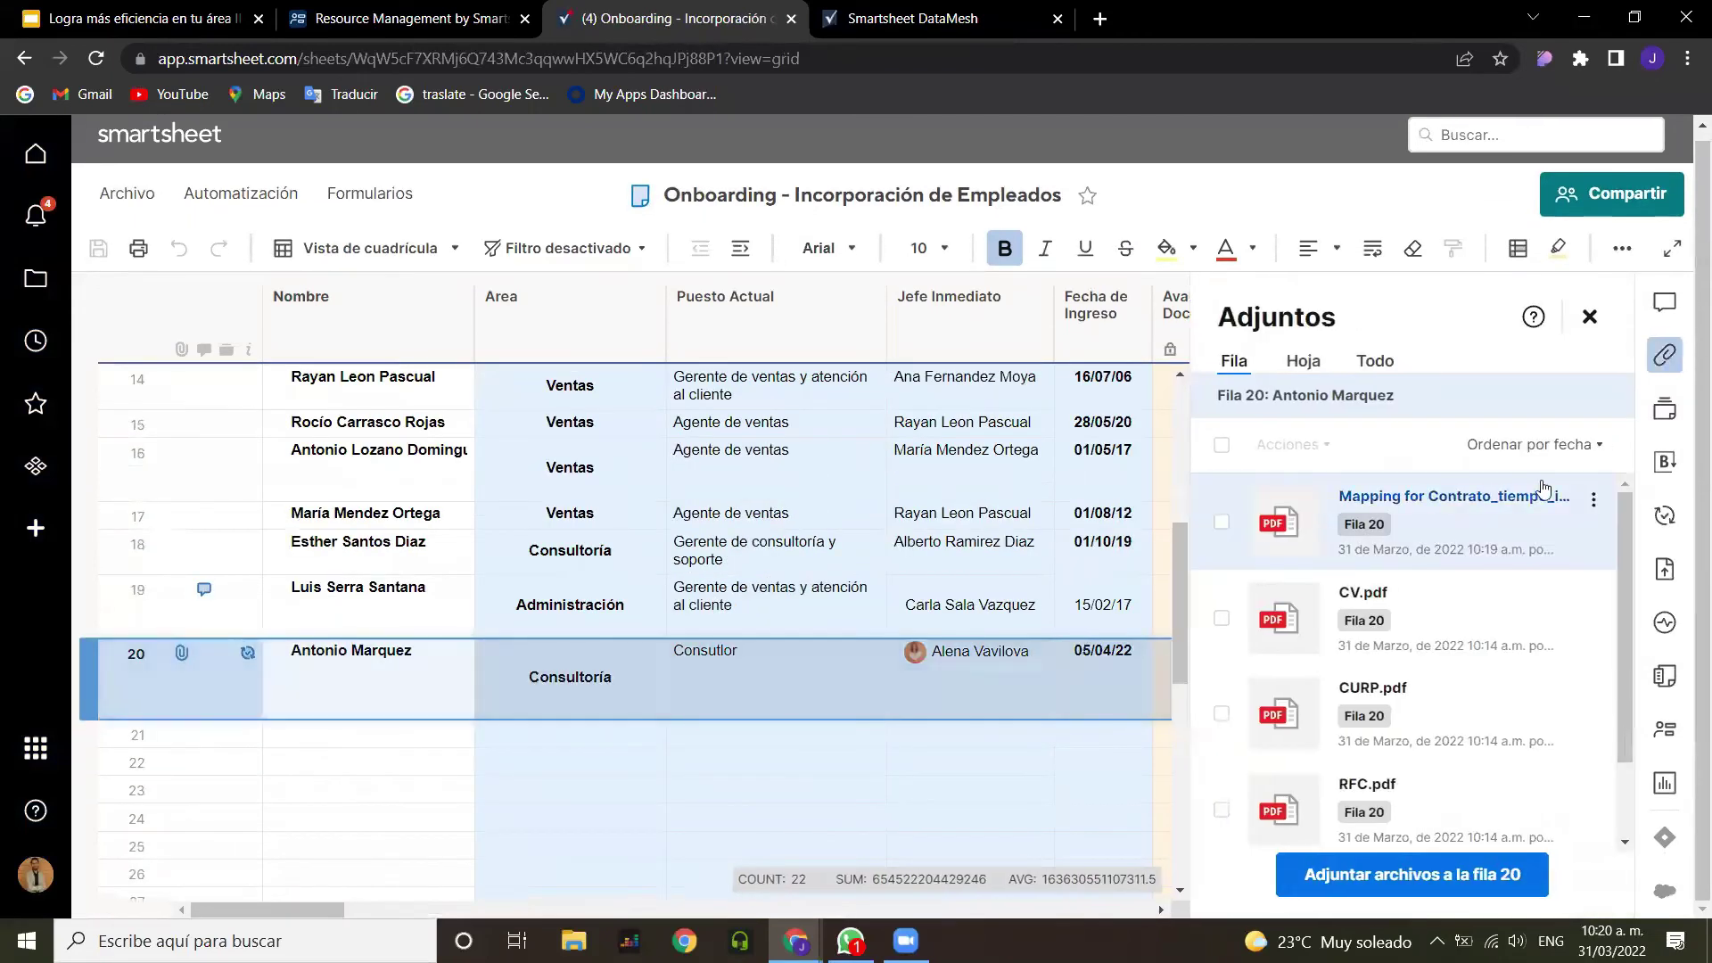
left_click(1527, 496)
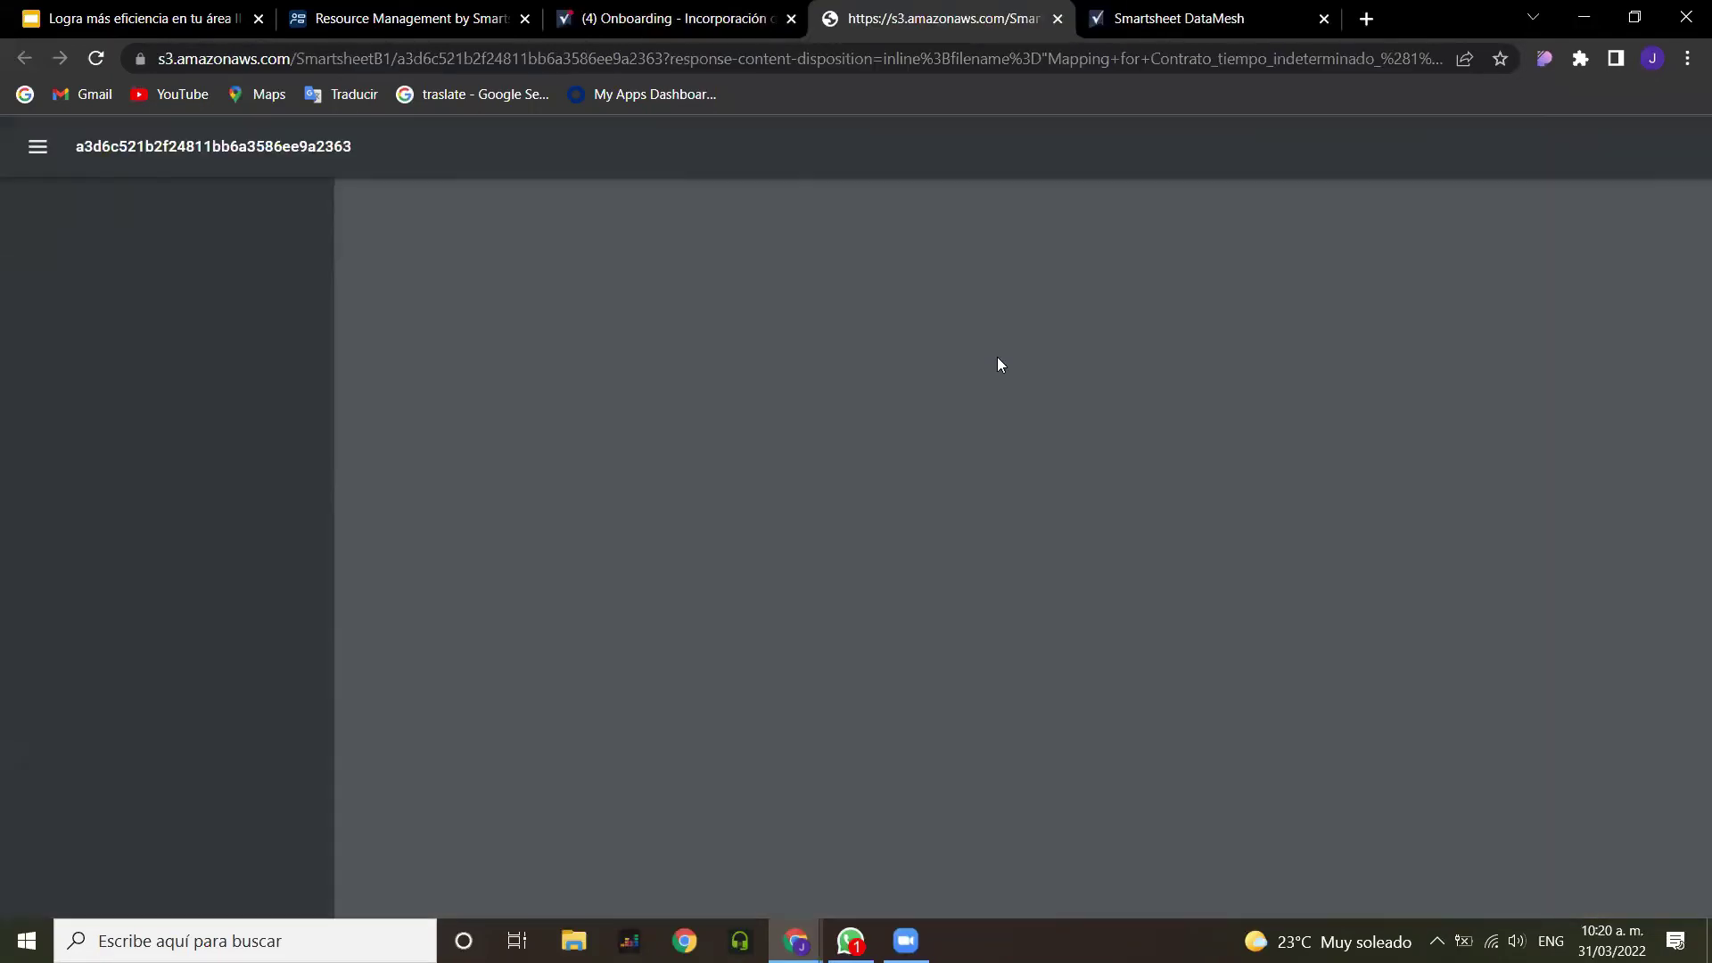
scroll(927, 369, "down", 2)
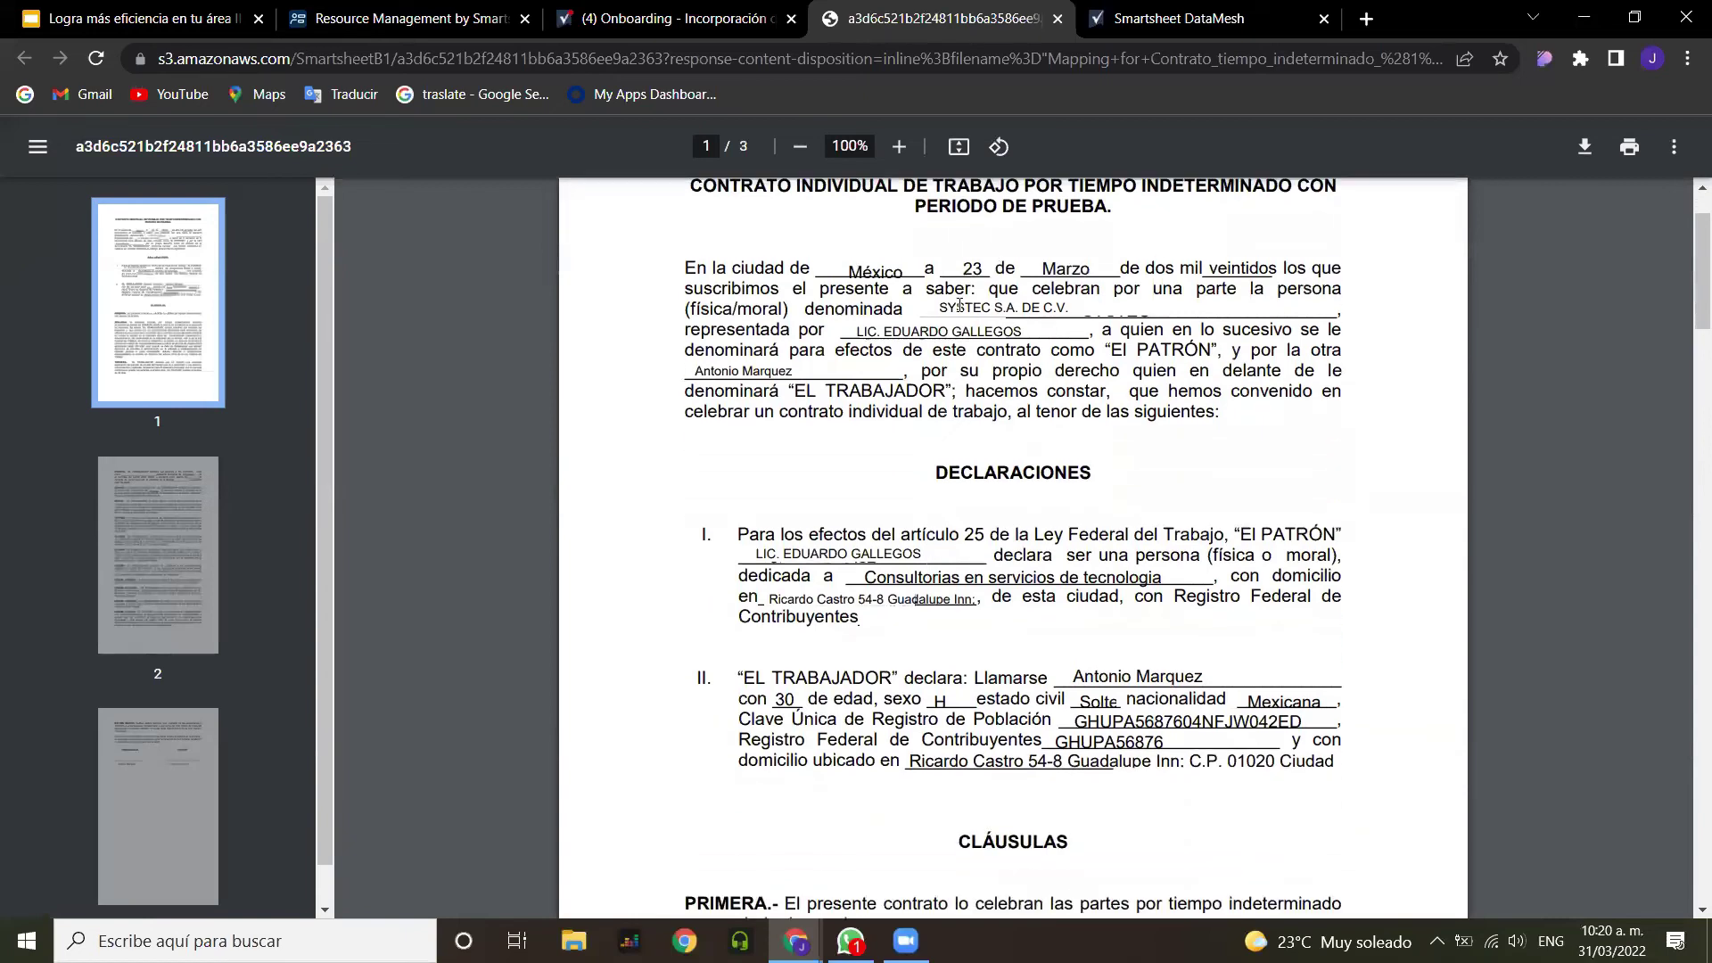
scroll(963, 542, "down", 3)
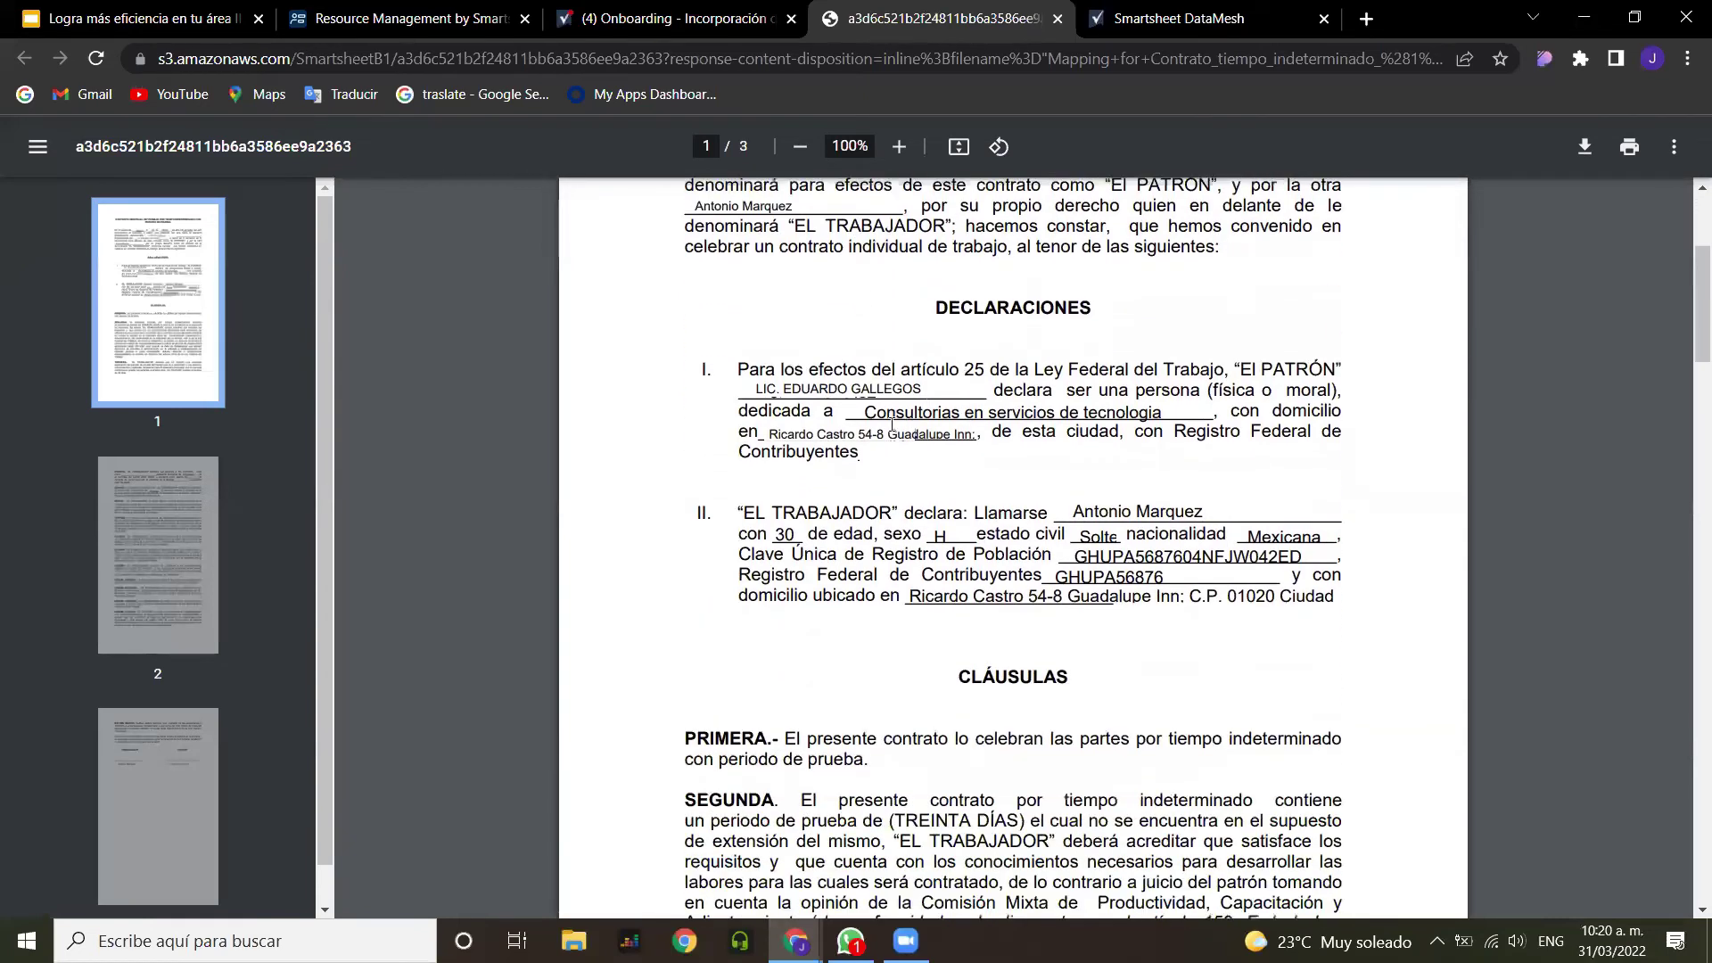
scroll(1180, 484, "up", 3)
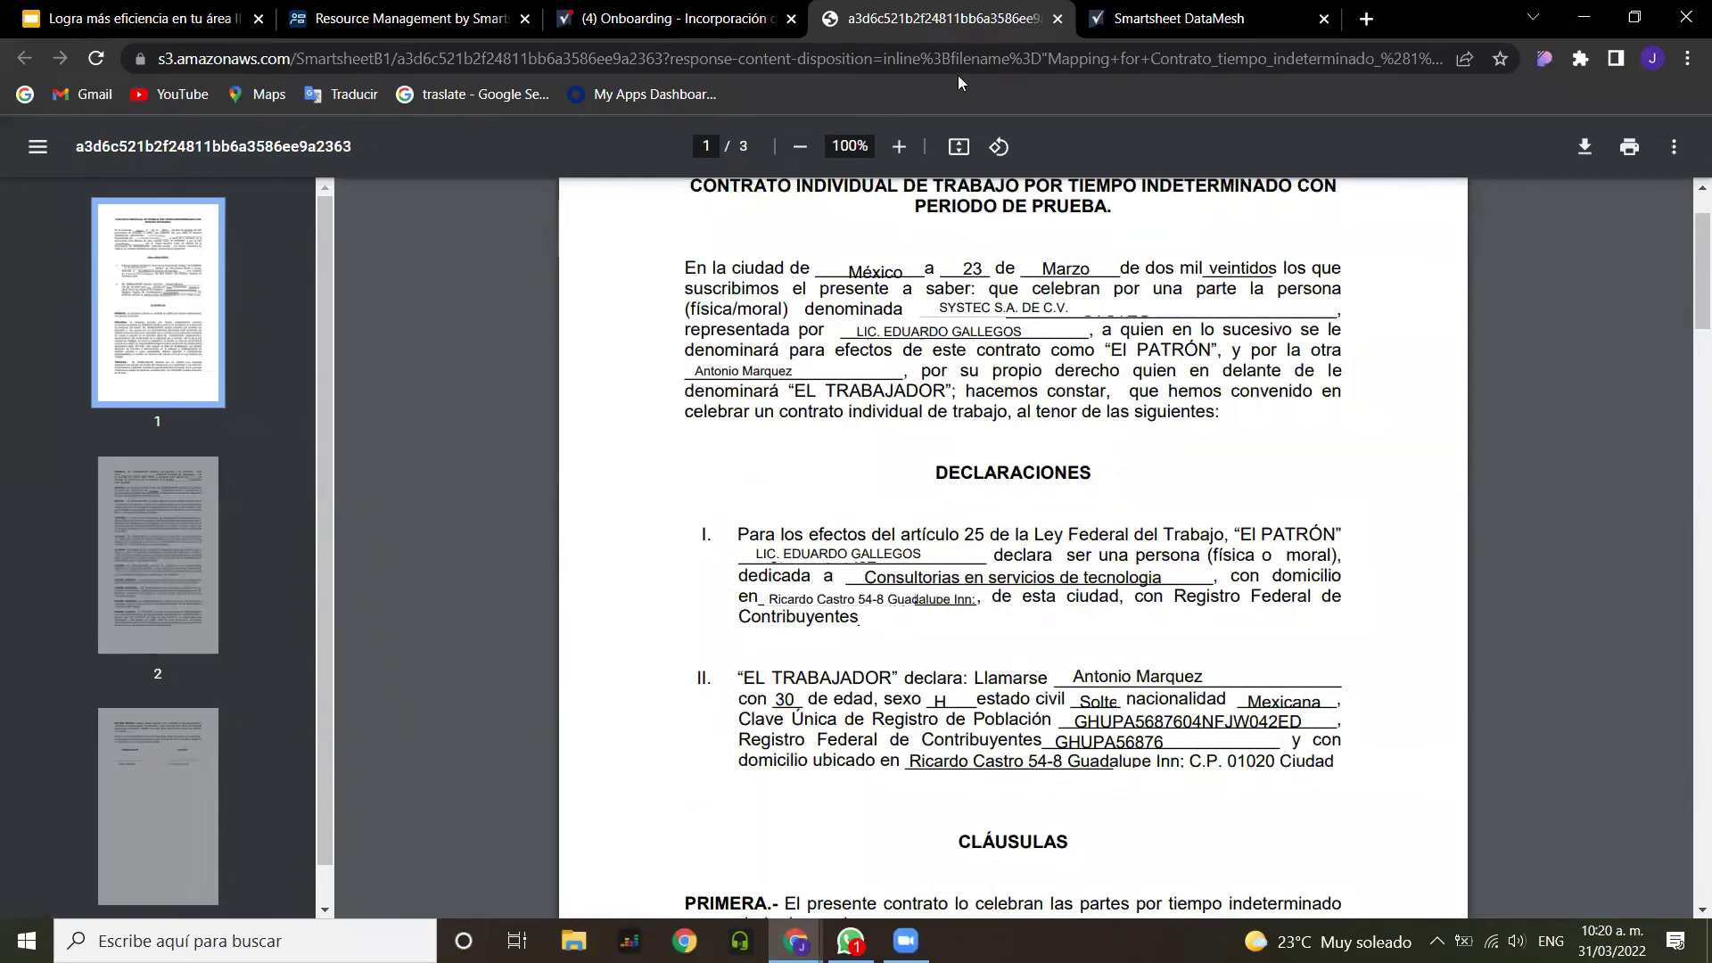
Step: Close the contract tab and Adjuntos panel, then show the Onboarding summary with Total de Empleados 18
left_click(1054, 21)
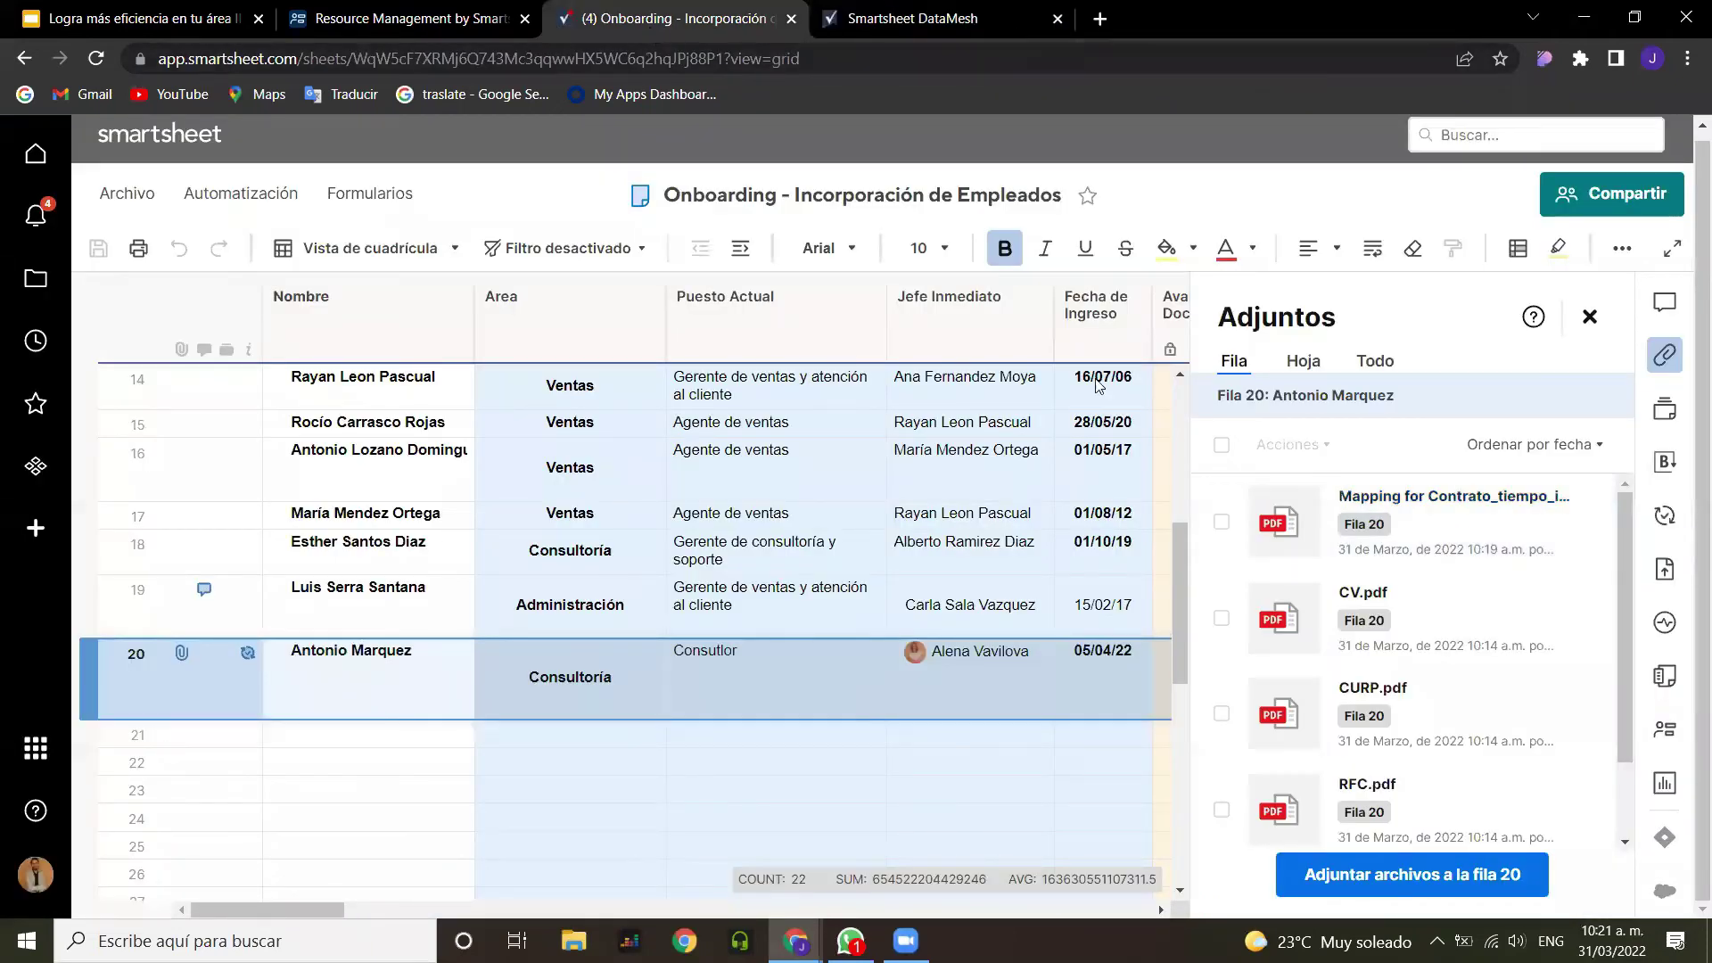
left_click(1589, 316)
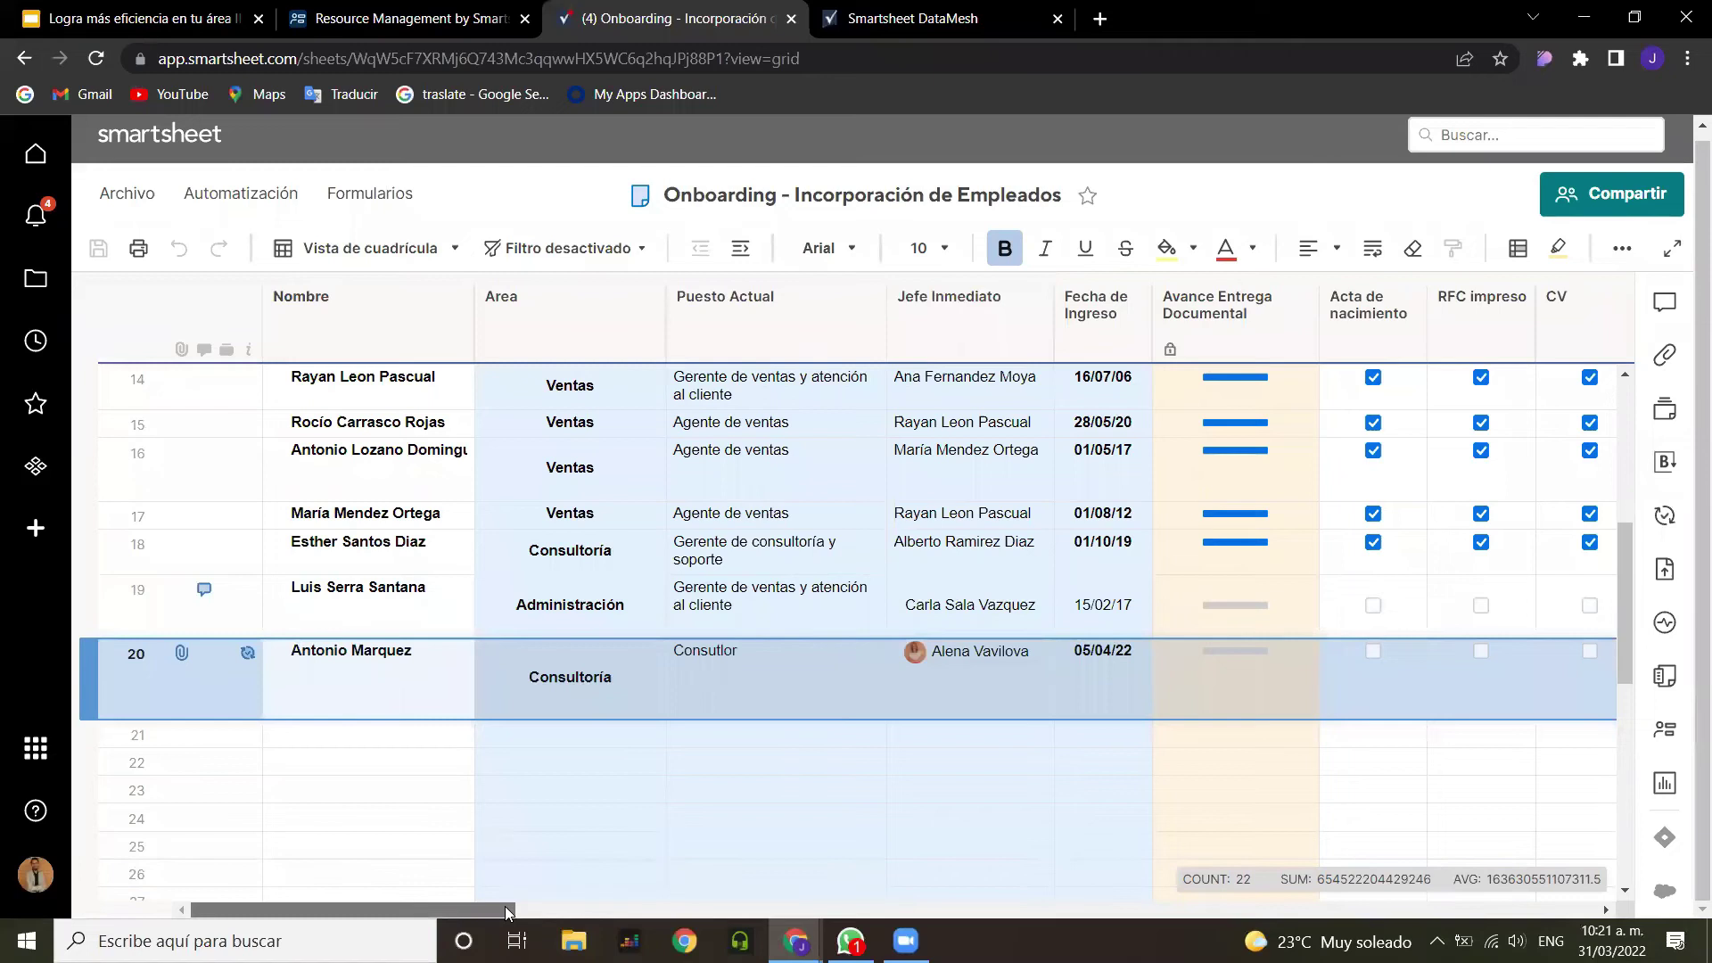
scroll(668, 642, "up", 2)
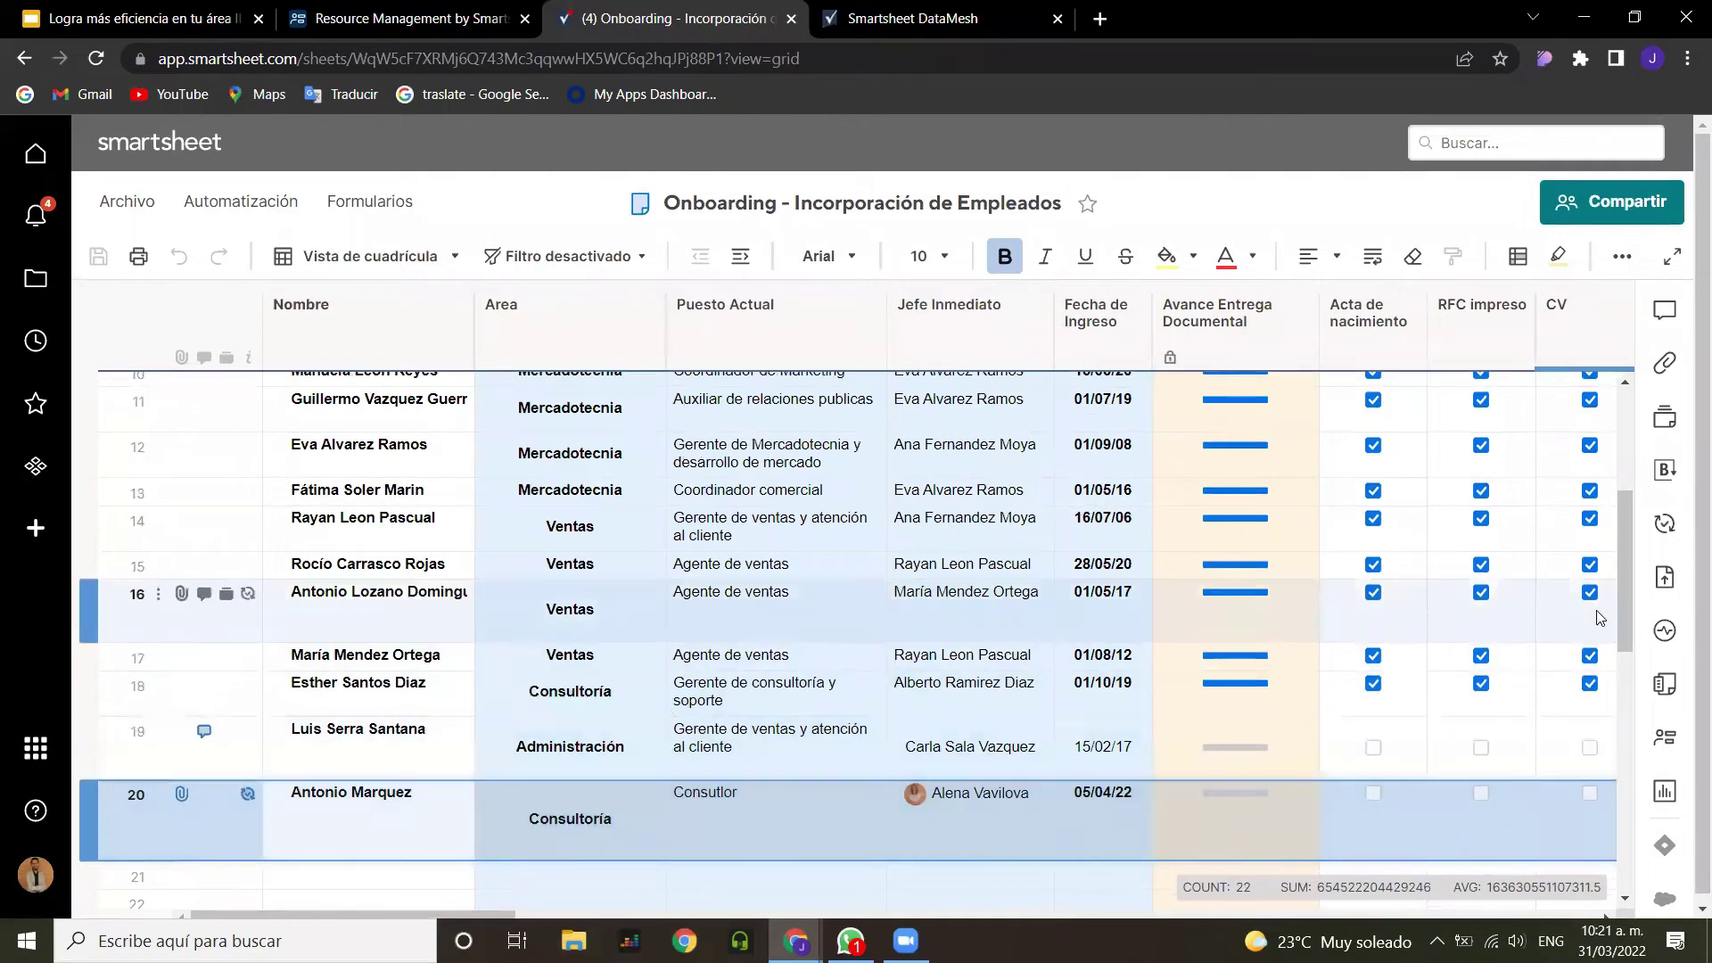
left_click(1666, 685)
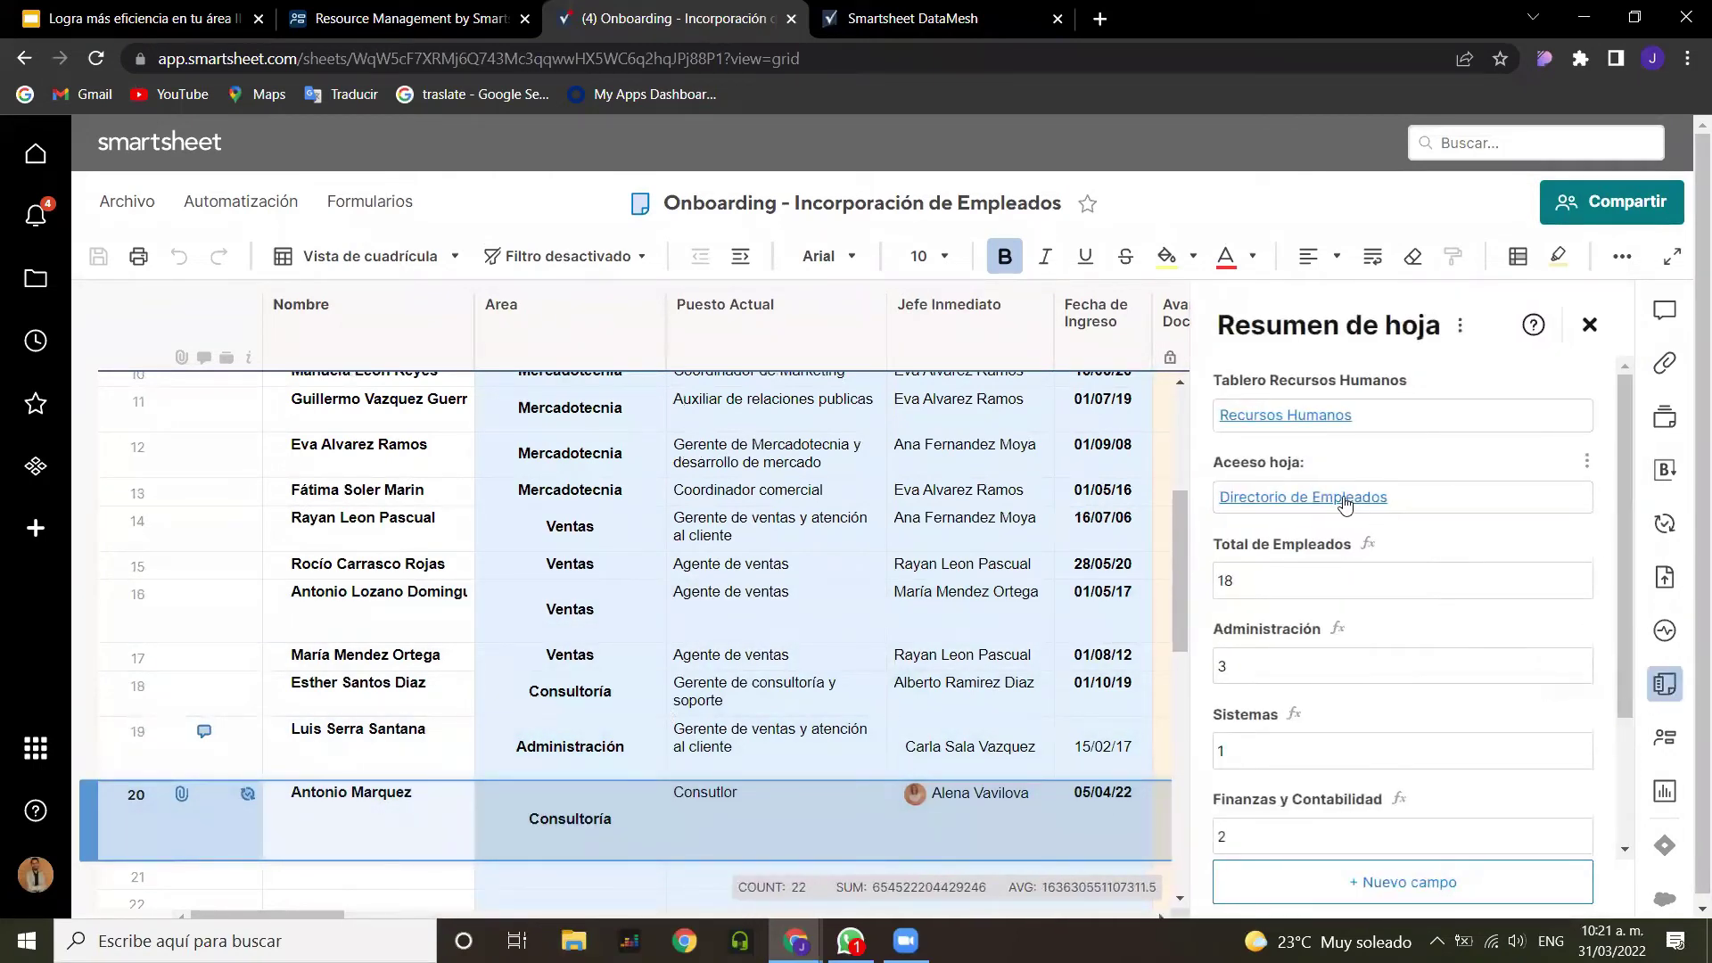
Step: Open the Directorio de Empleados sheet from the summary and inspect the Antigüedad column's formula
left_click(1347, 499)
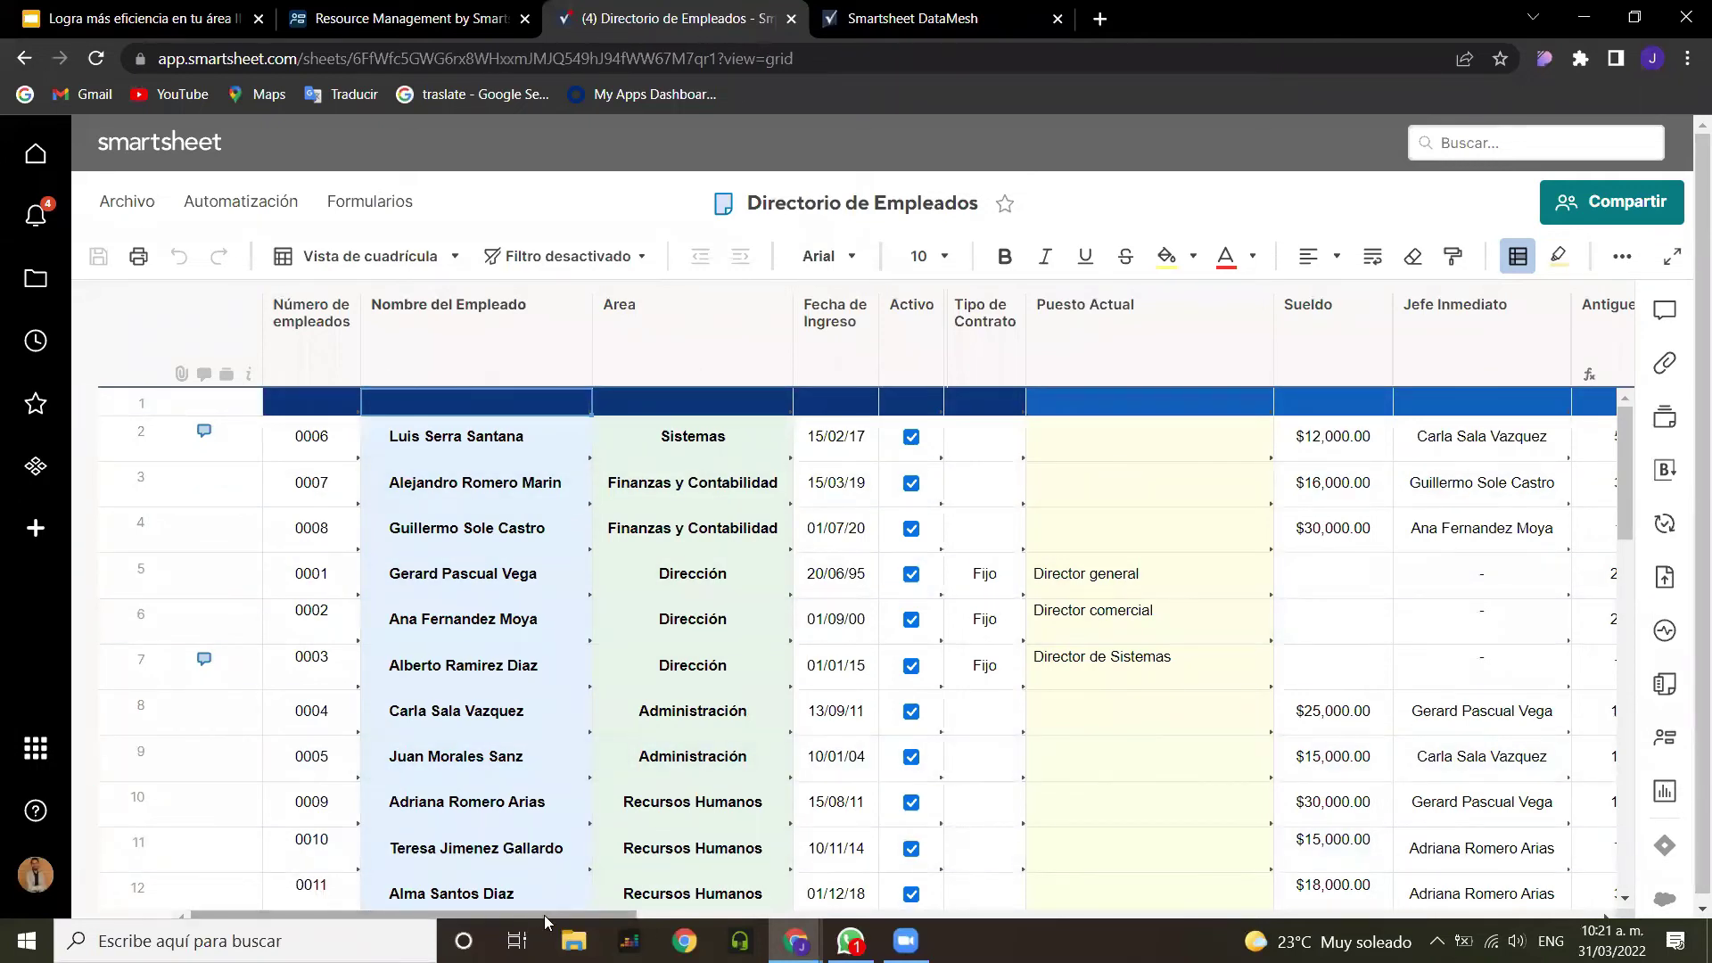
left_click_drag(546, 915, 842, 909)
left_click(550, 383)
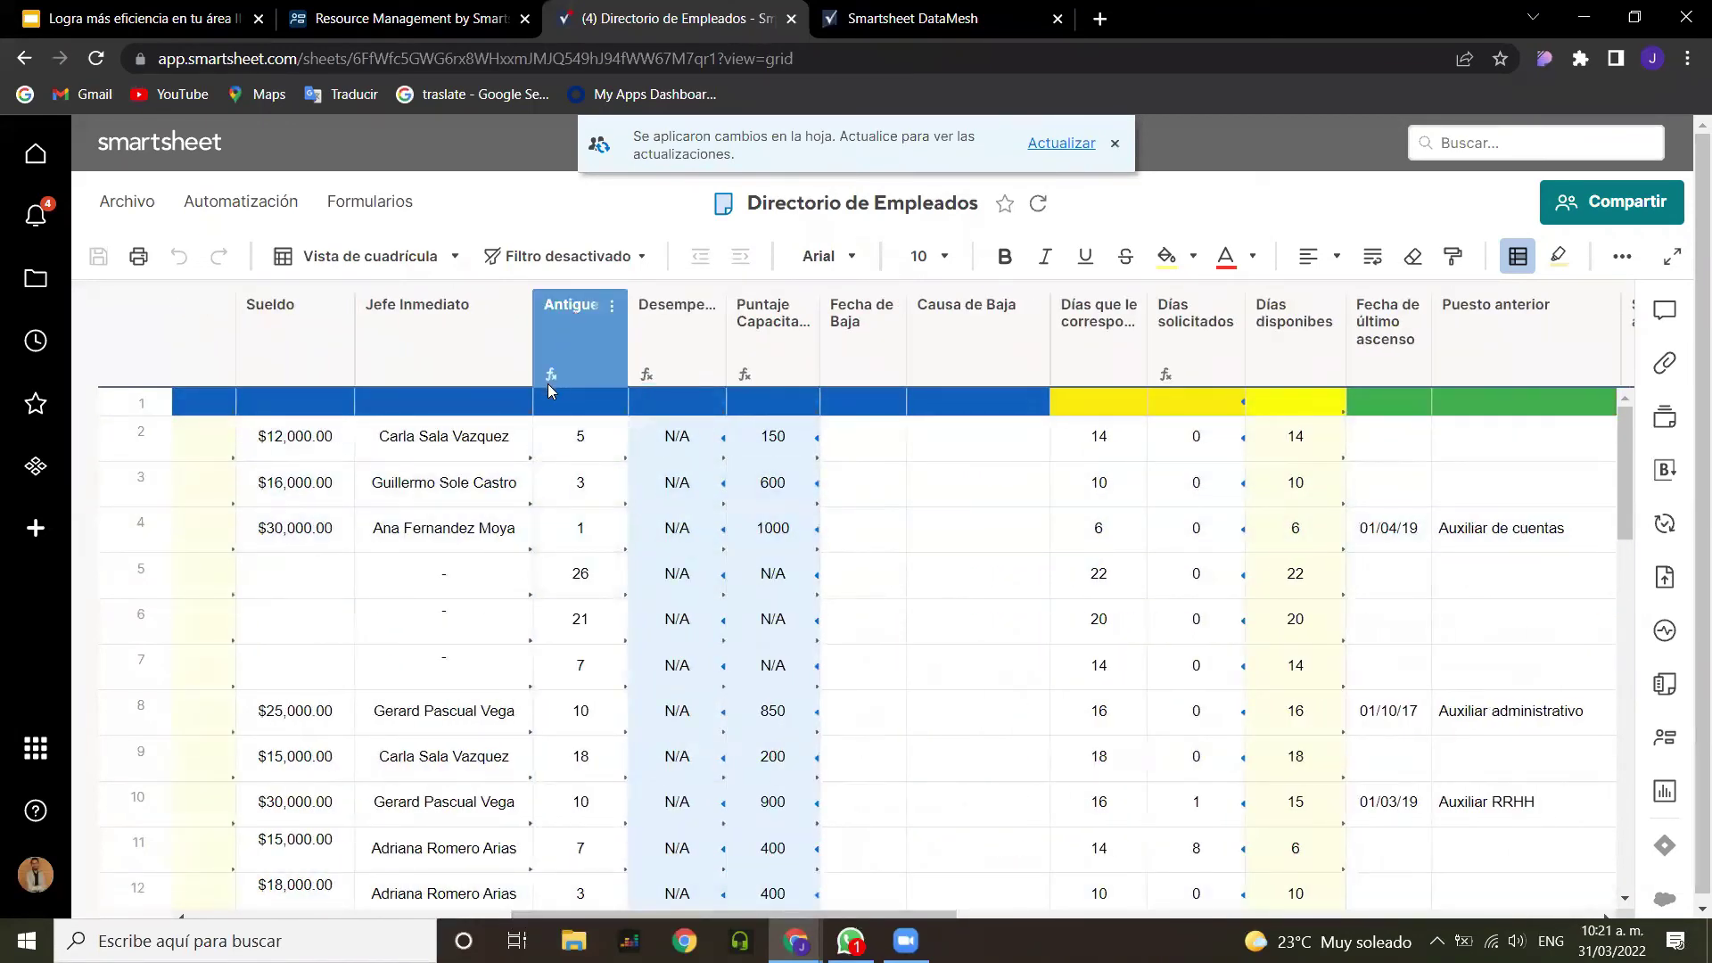
mouse_move(550, 383)
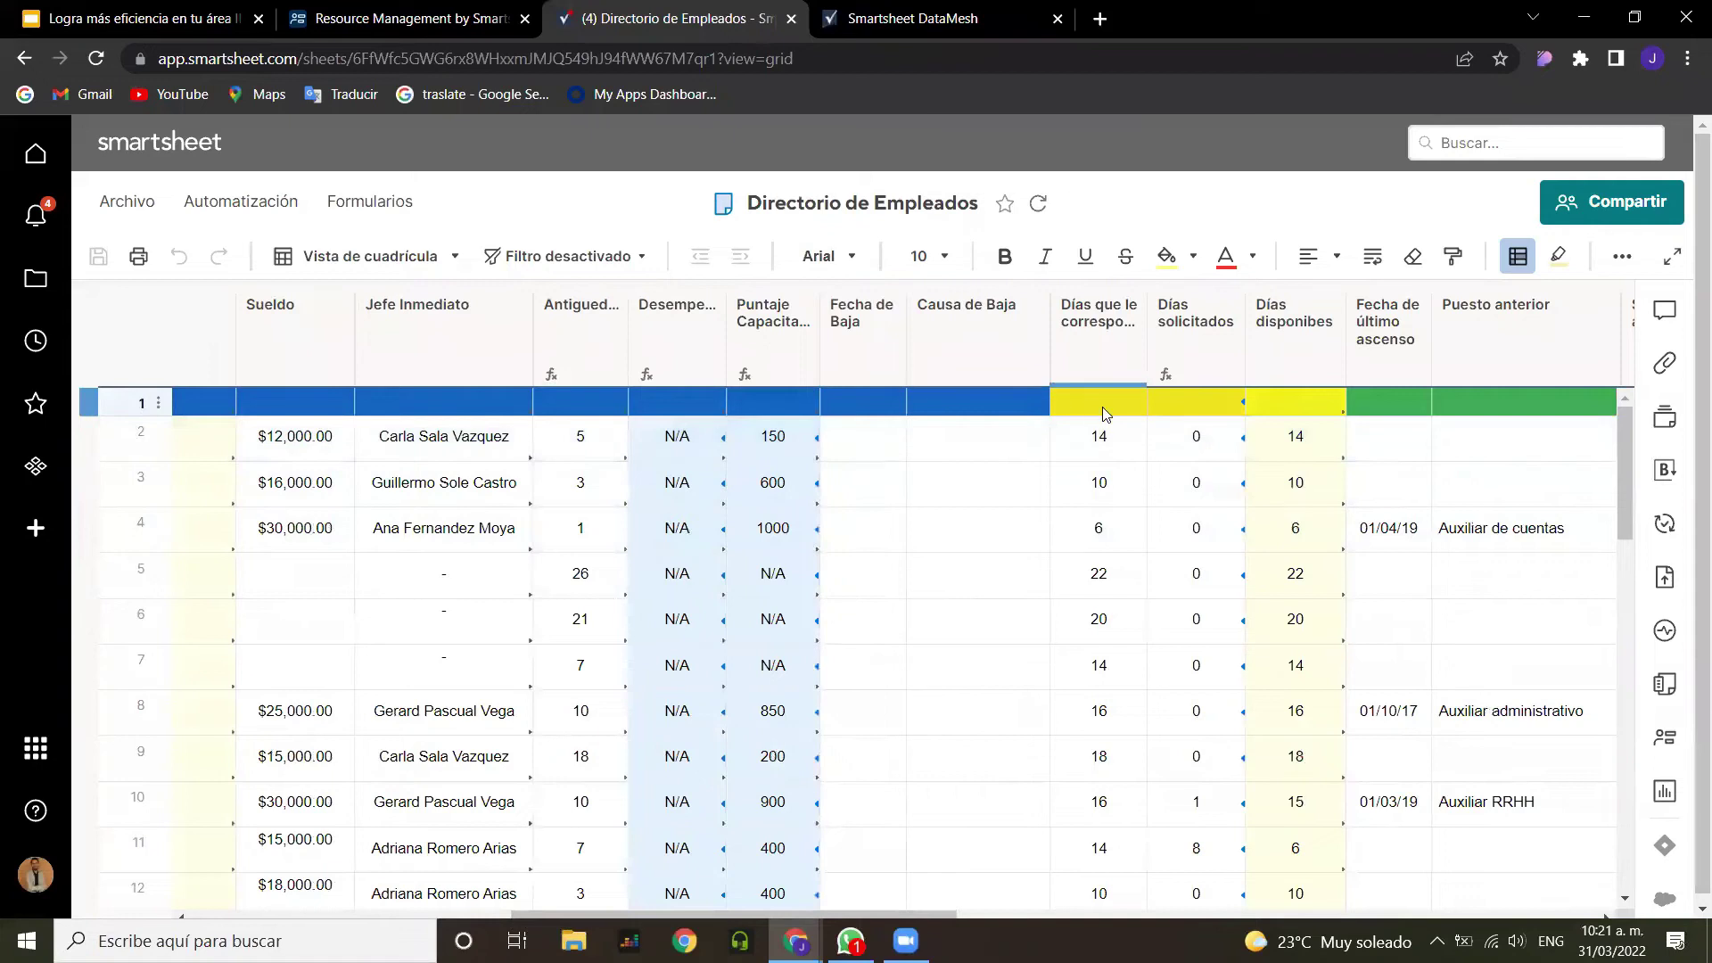
Step: Commit row 2's Días que le corresponden formula, showing 14, and scroll back to the sheet's start
left_click(1117, 447)
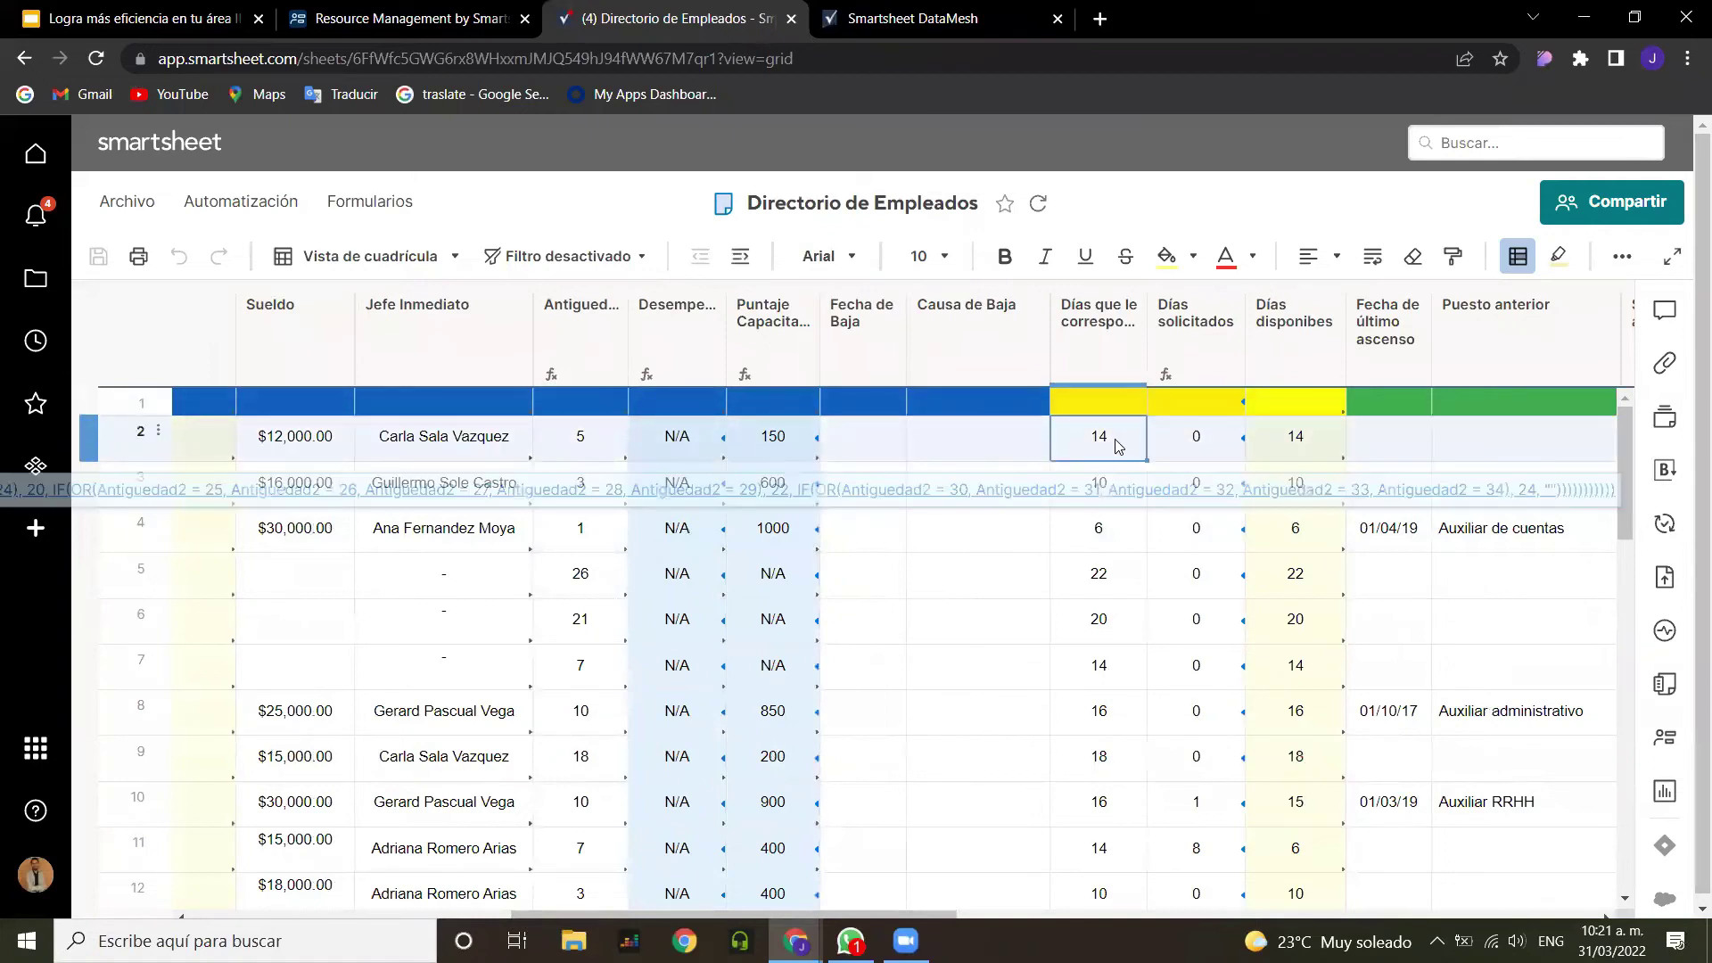
left_click(1116, 441)
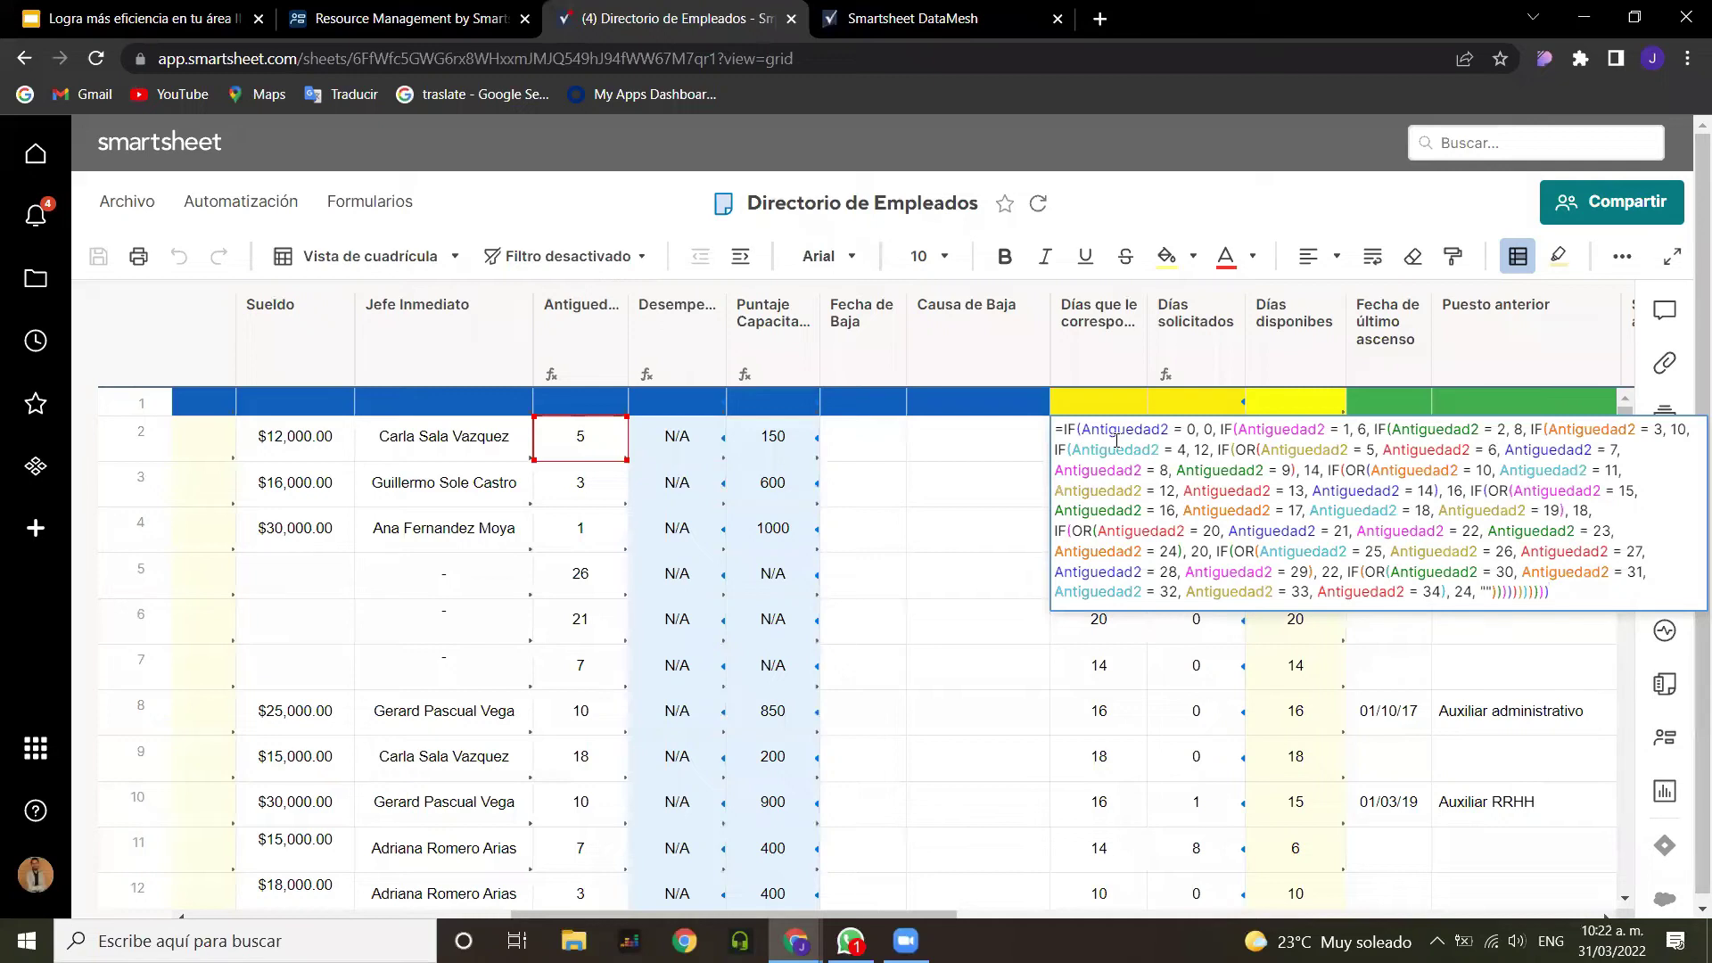
key("Return")
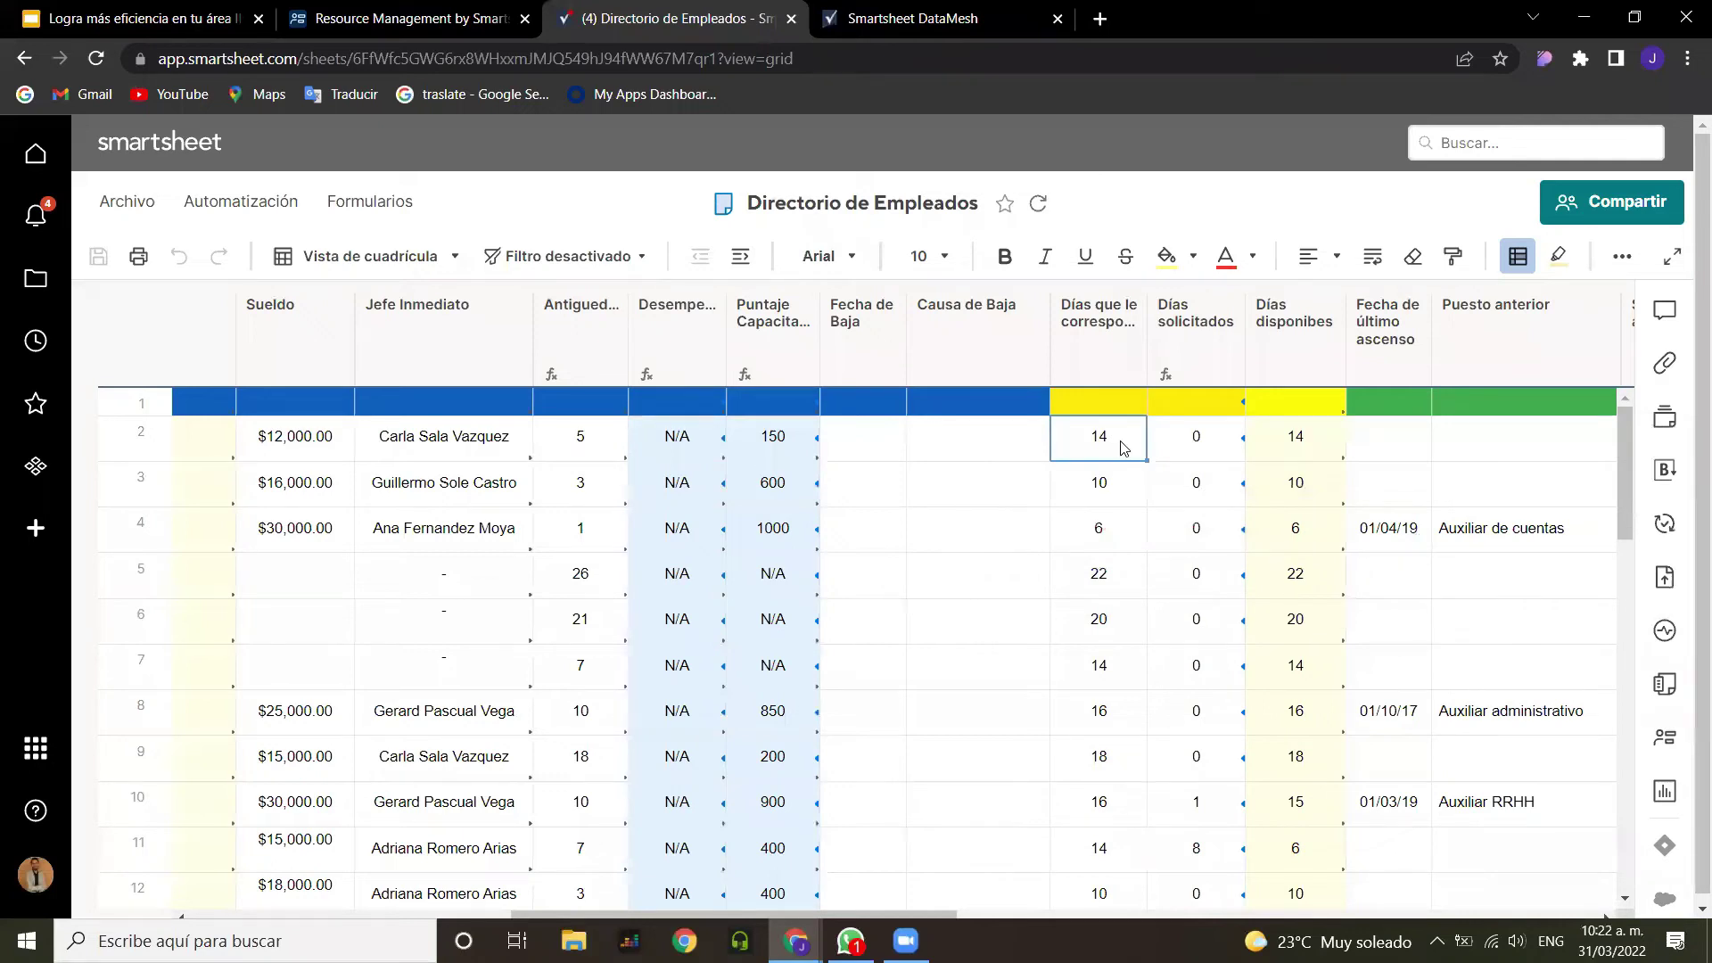
left_click_drag(909, 916, 496, 905)
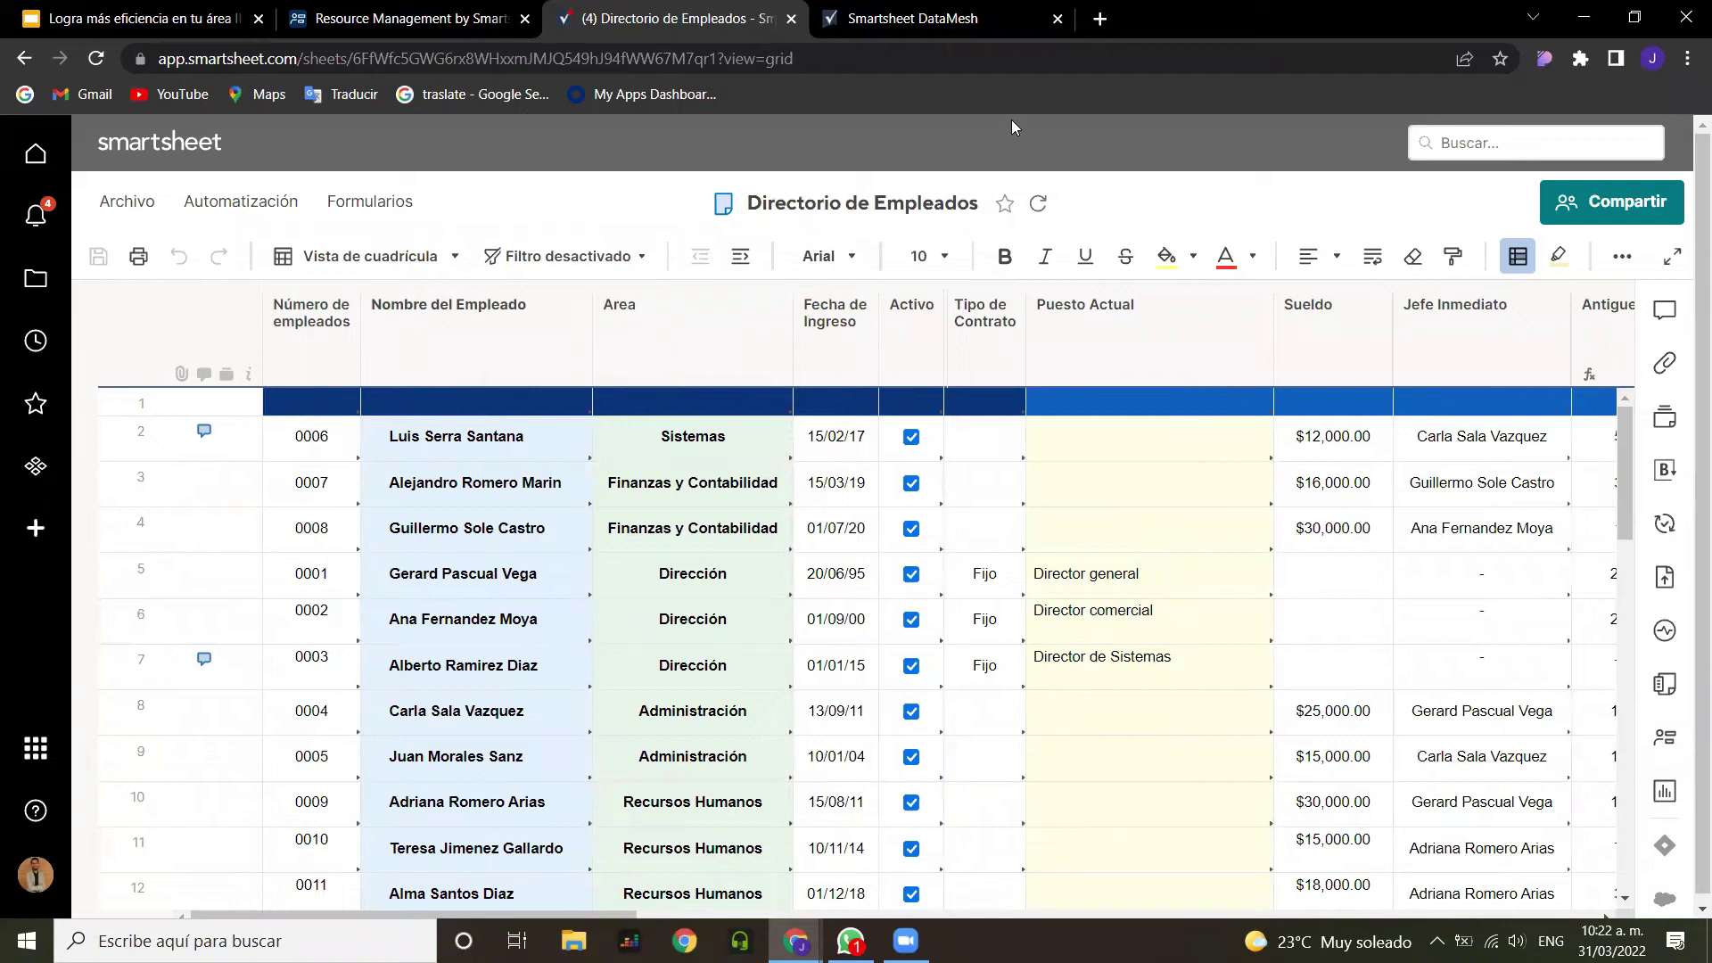
Step: Open the Recursos Humanos DataMesh config for editing at its Map Sheet Columns step
left_click(961, 24)
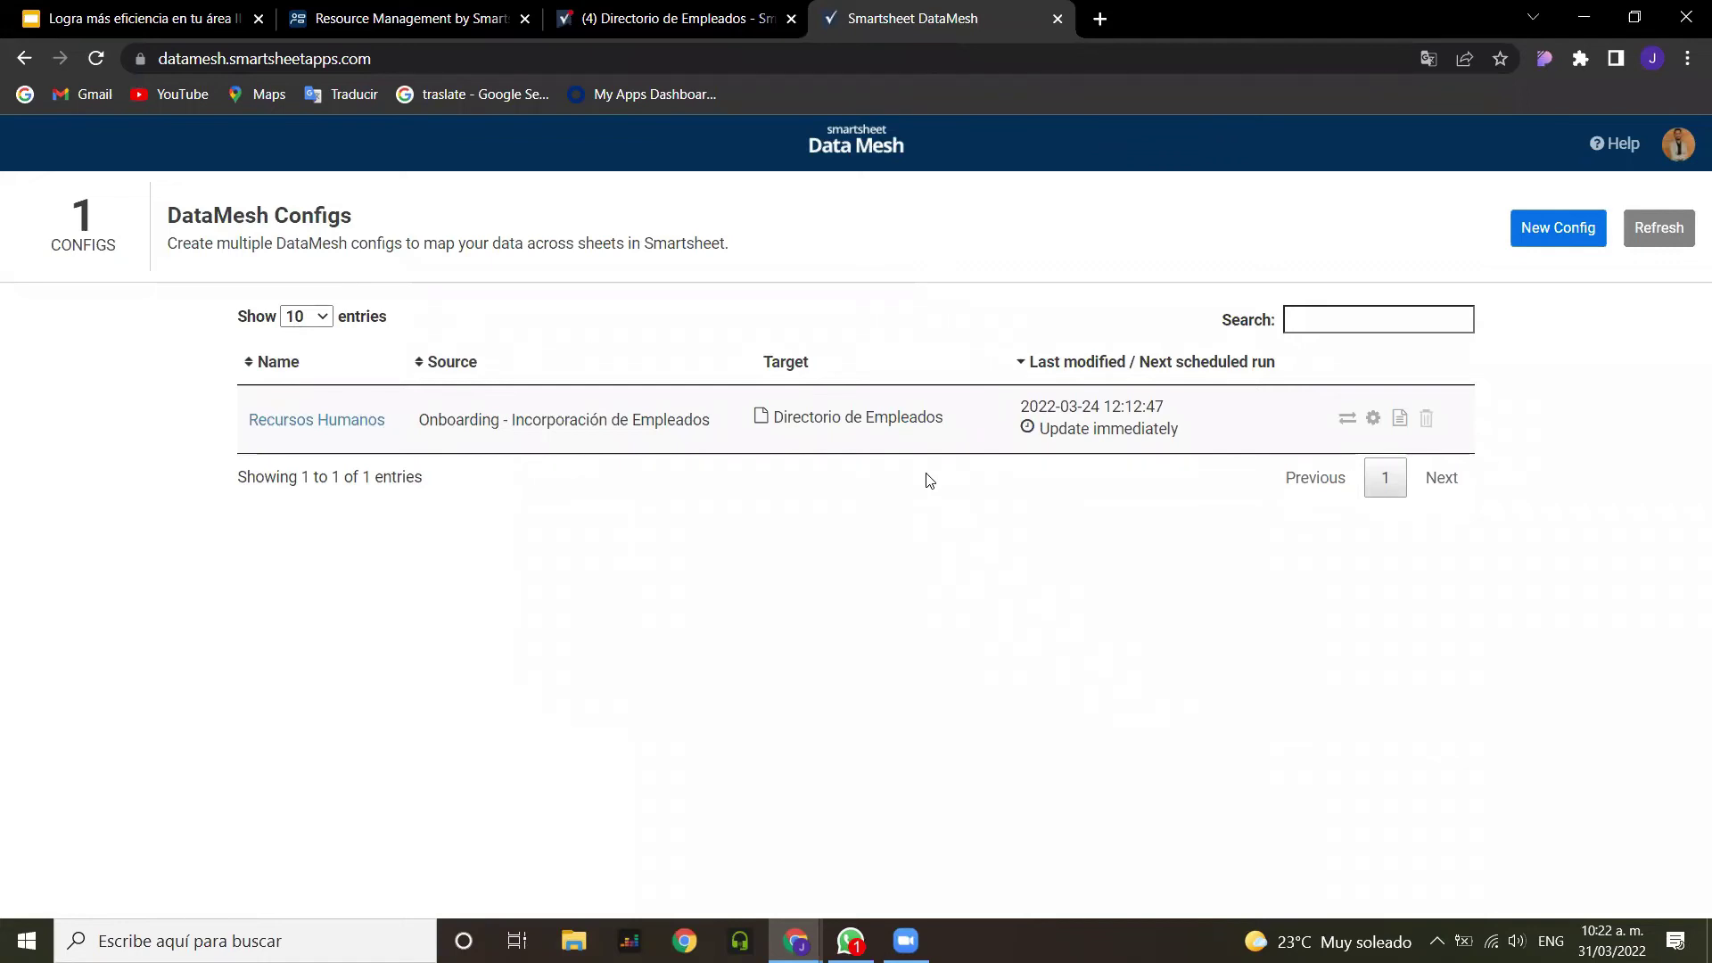
left_click(1374, 420)
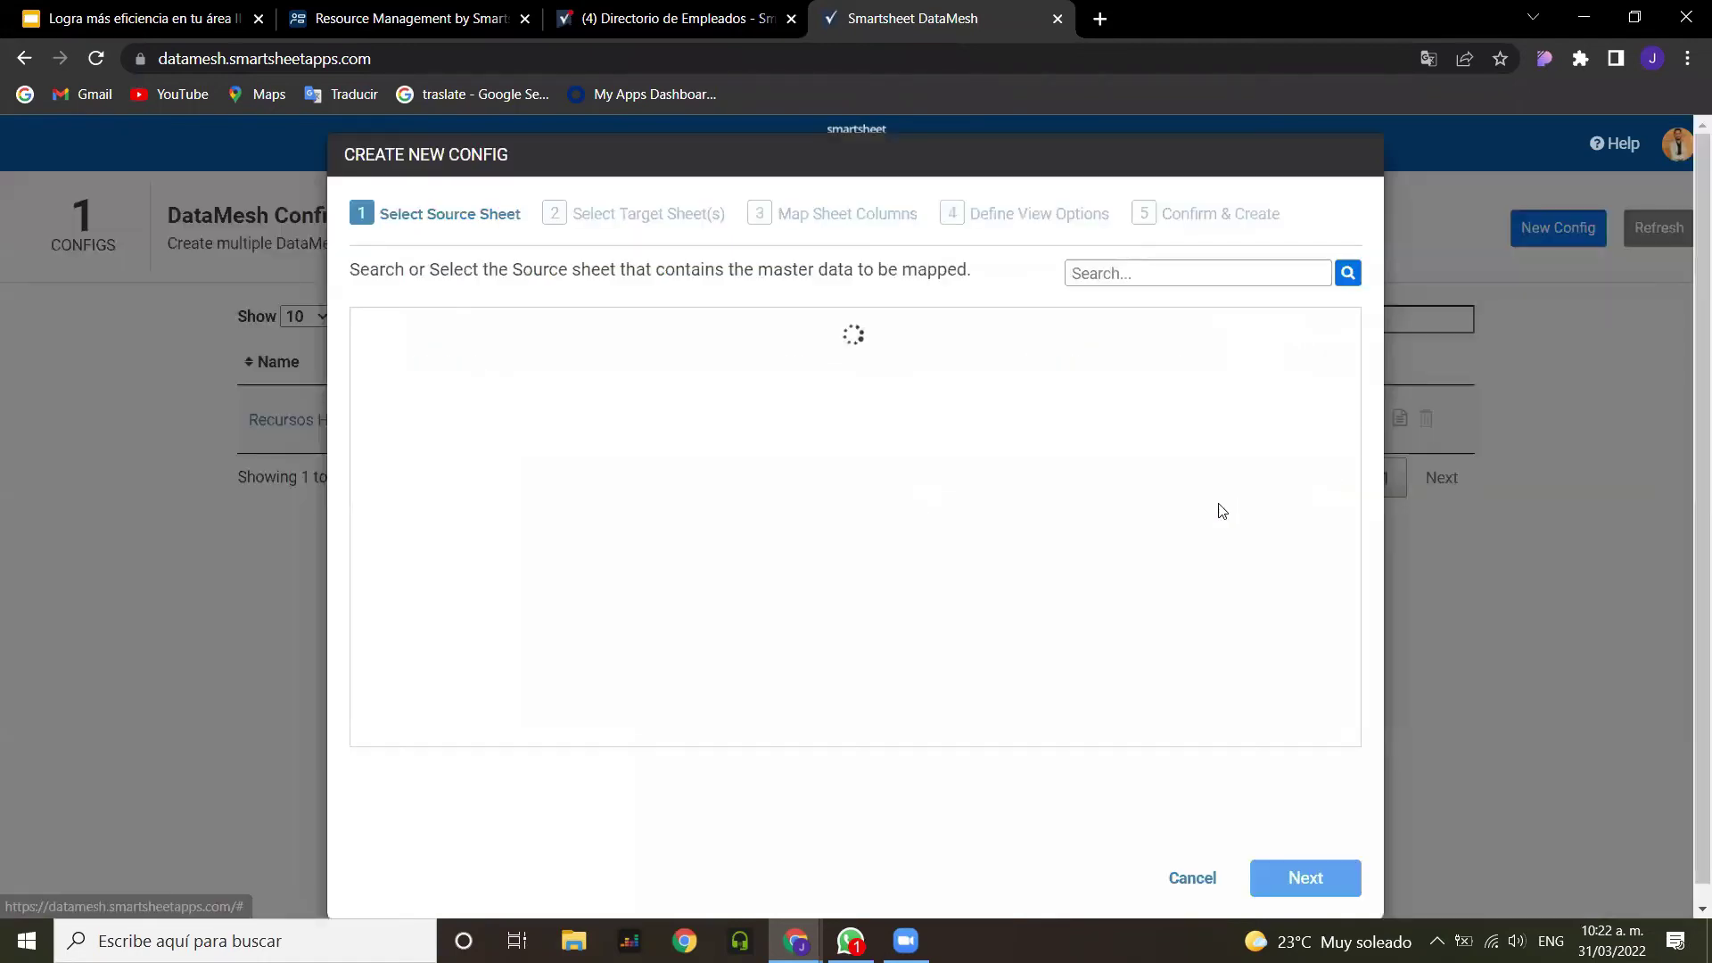
left_click(1158, 883)
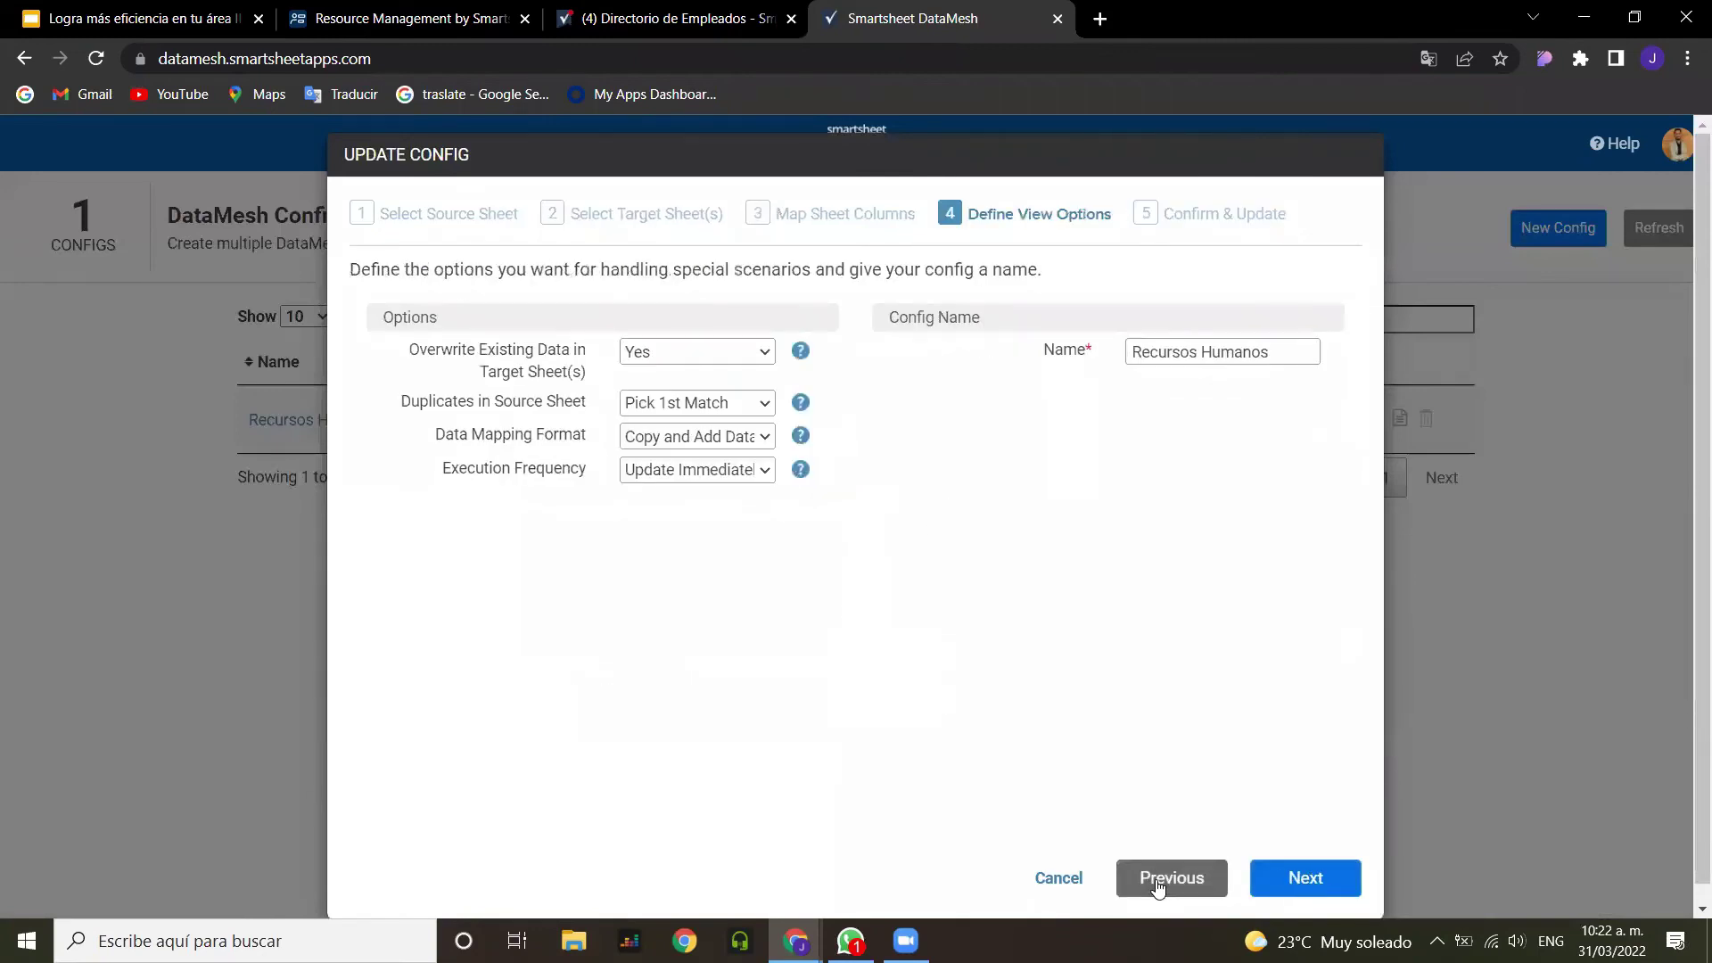
left_click(1157, 881)
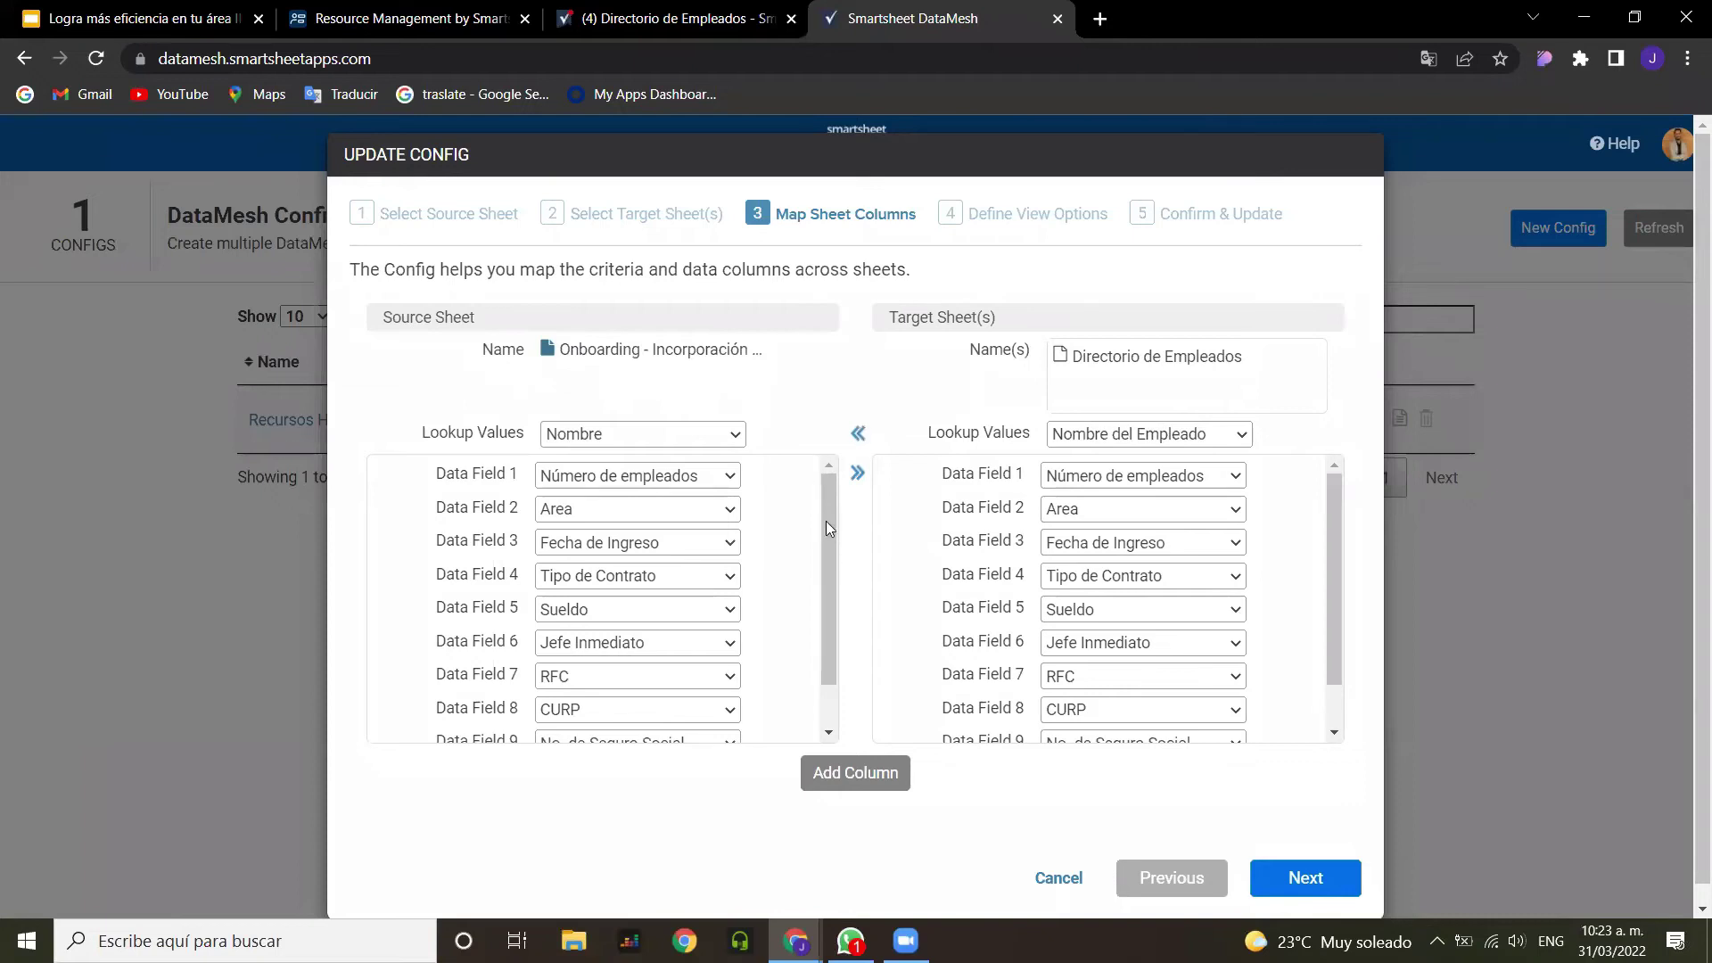
Step: Review the ten Onboarding-to-Directorio de Empleados field mappings and advance to the view options
left_click_drag(824, 518, 833, 602)
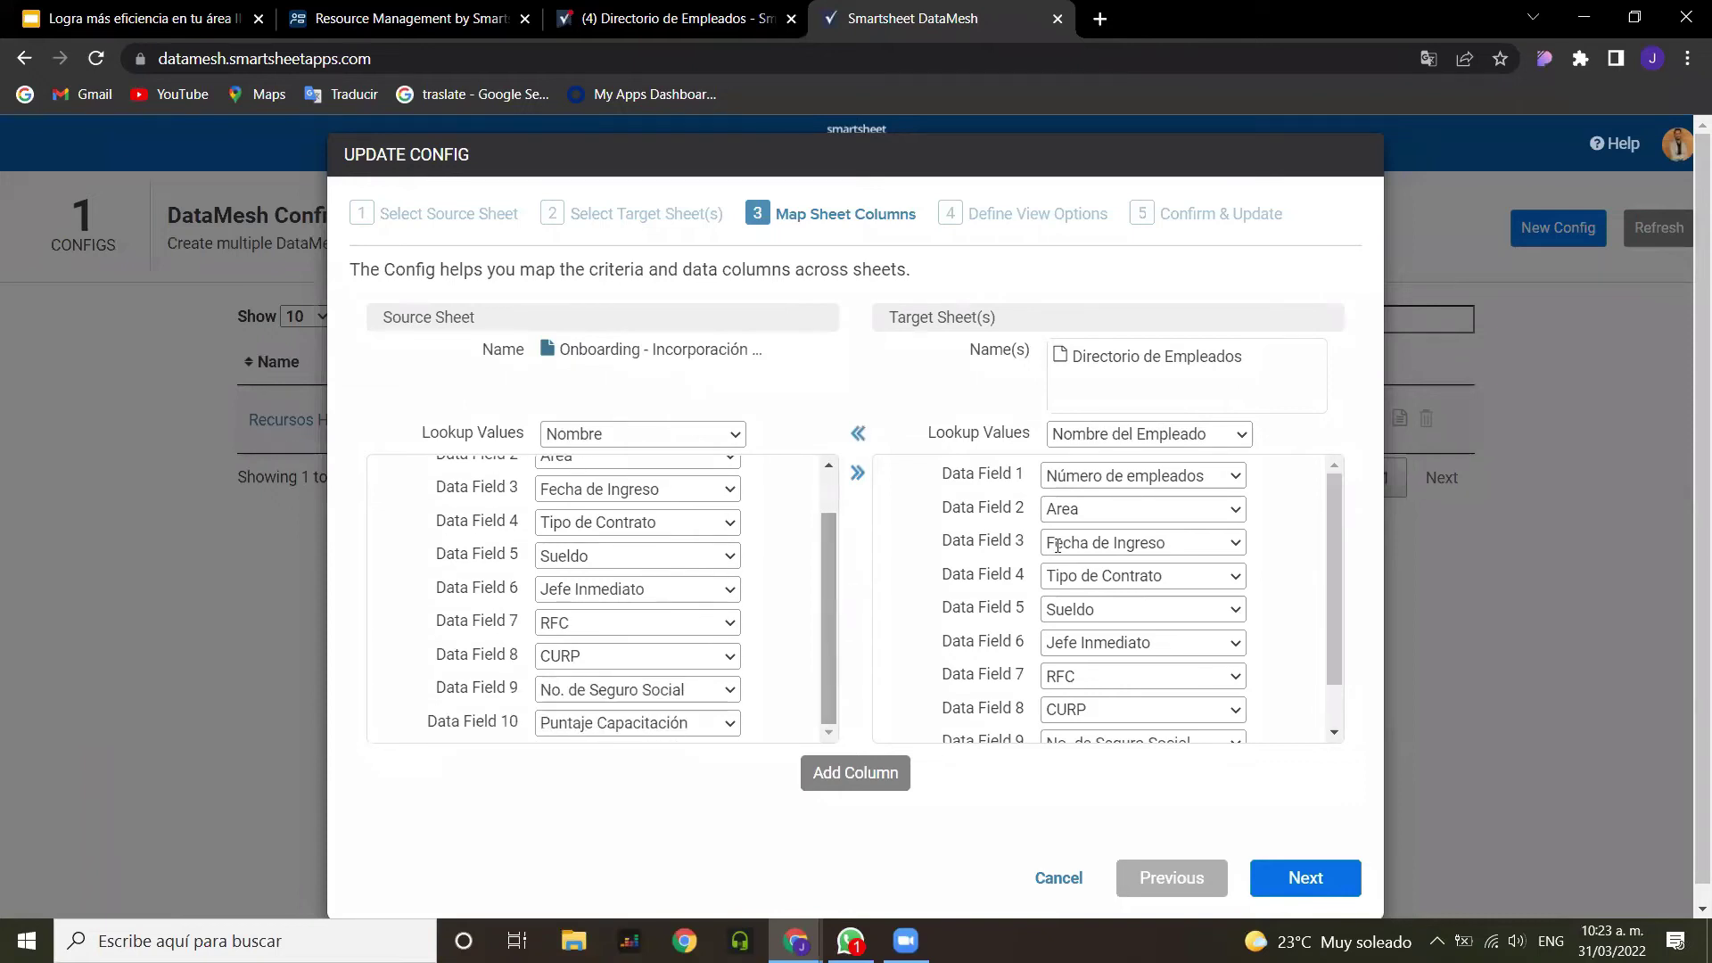
left_click_drag(1332, 508, 1336, 583)
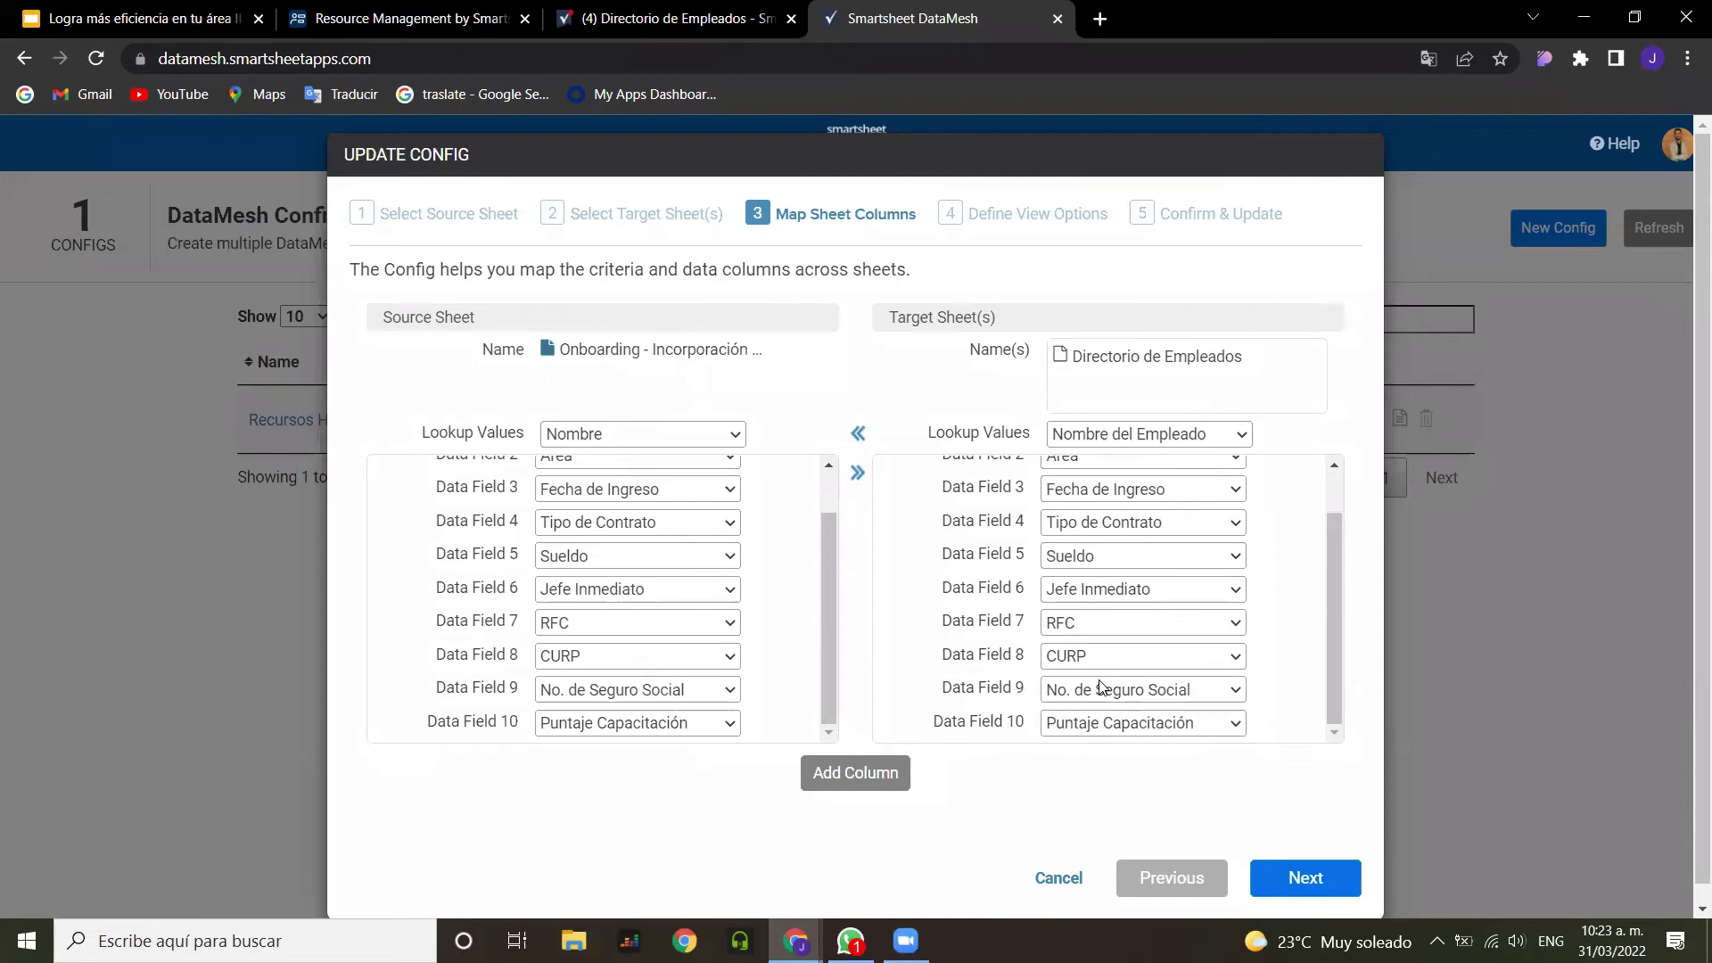
left_click_drag(829, 581, 813, 513)
left_click_drag(1331, 554, 1275, 490)
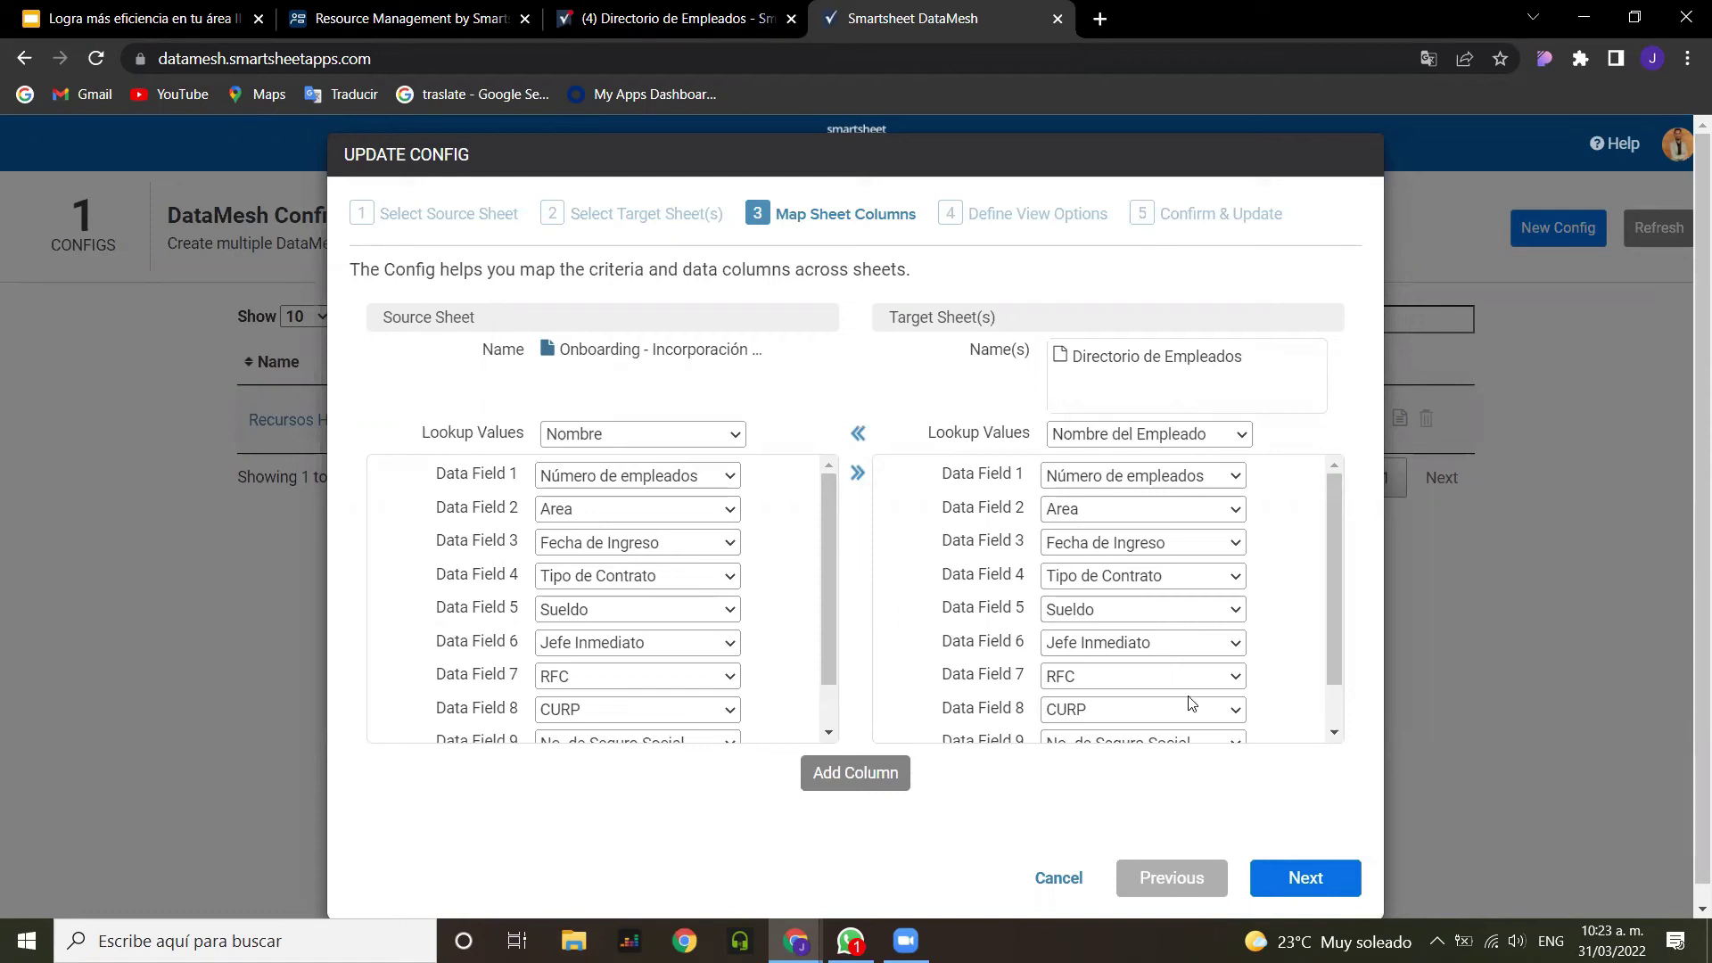
left_click(1313, 878)
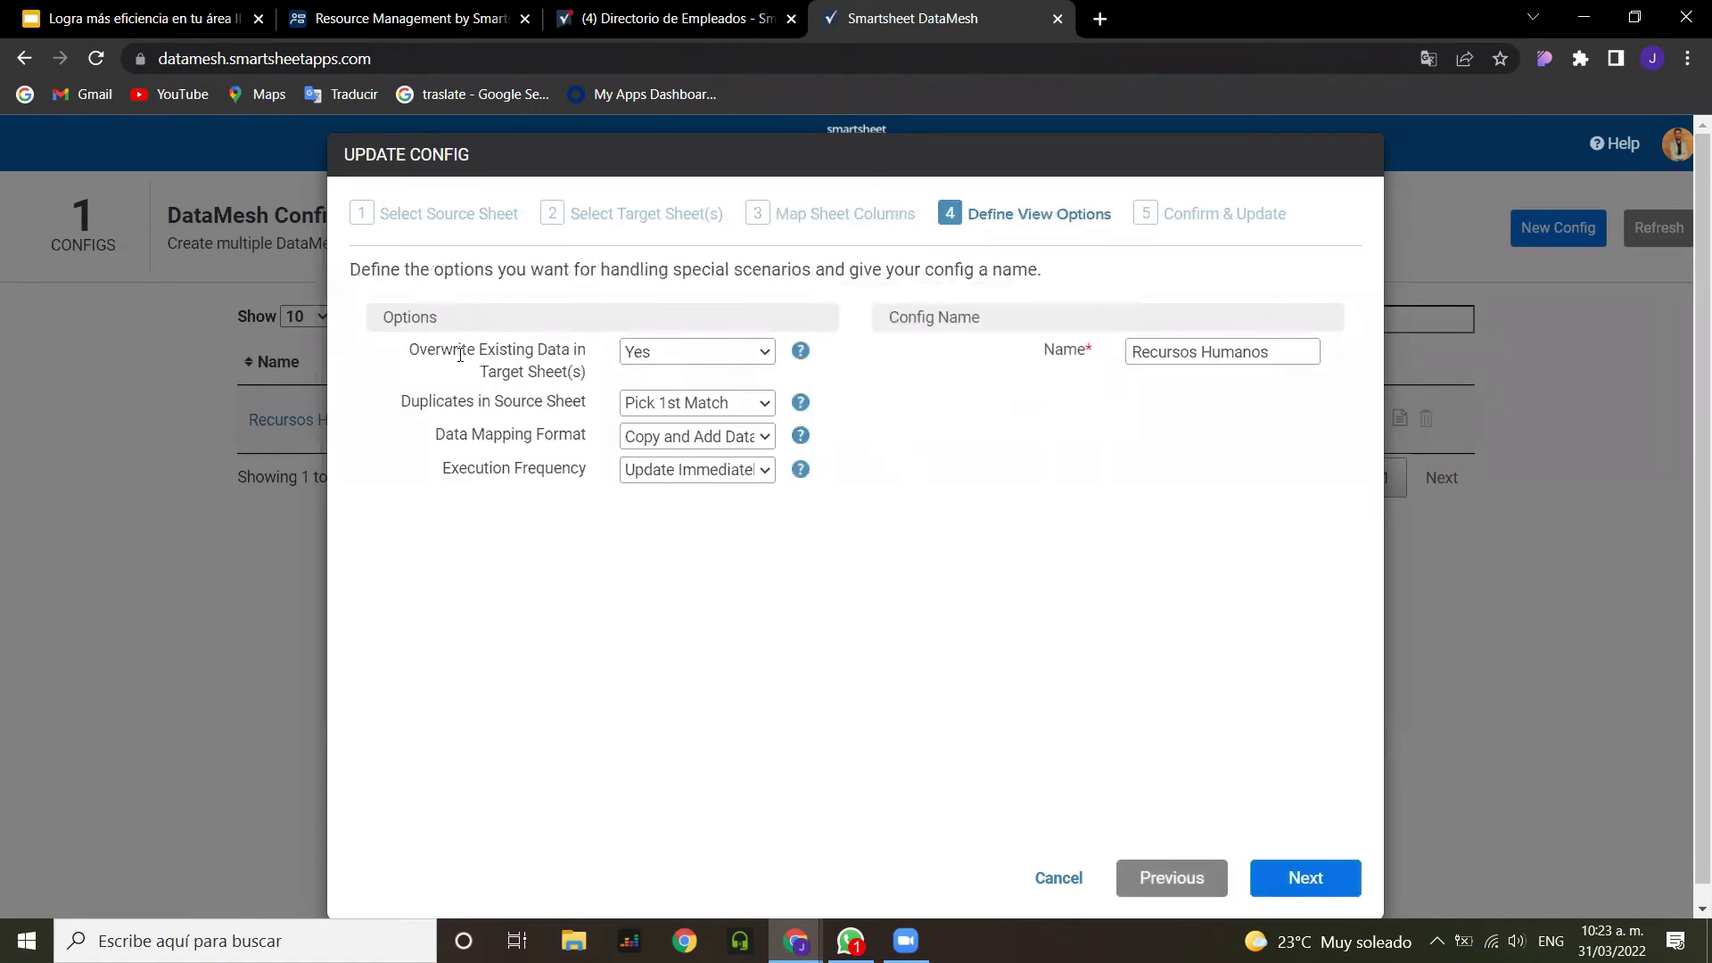
Step: Keep overwrite Yes, Pick 1st Match, Copy and Add Data, Update Immediately, and save the config
left_click(767, 353)
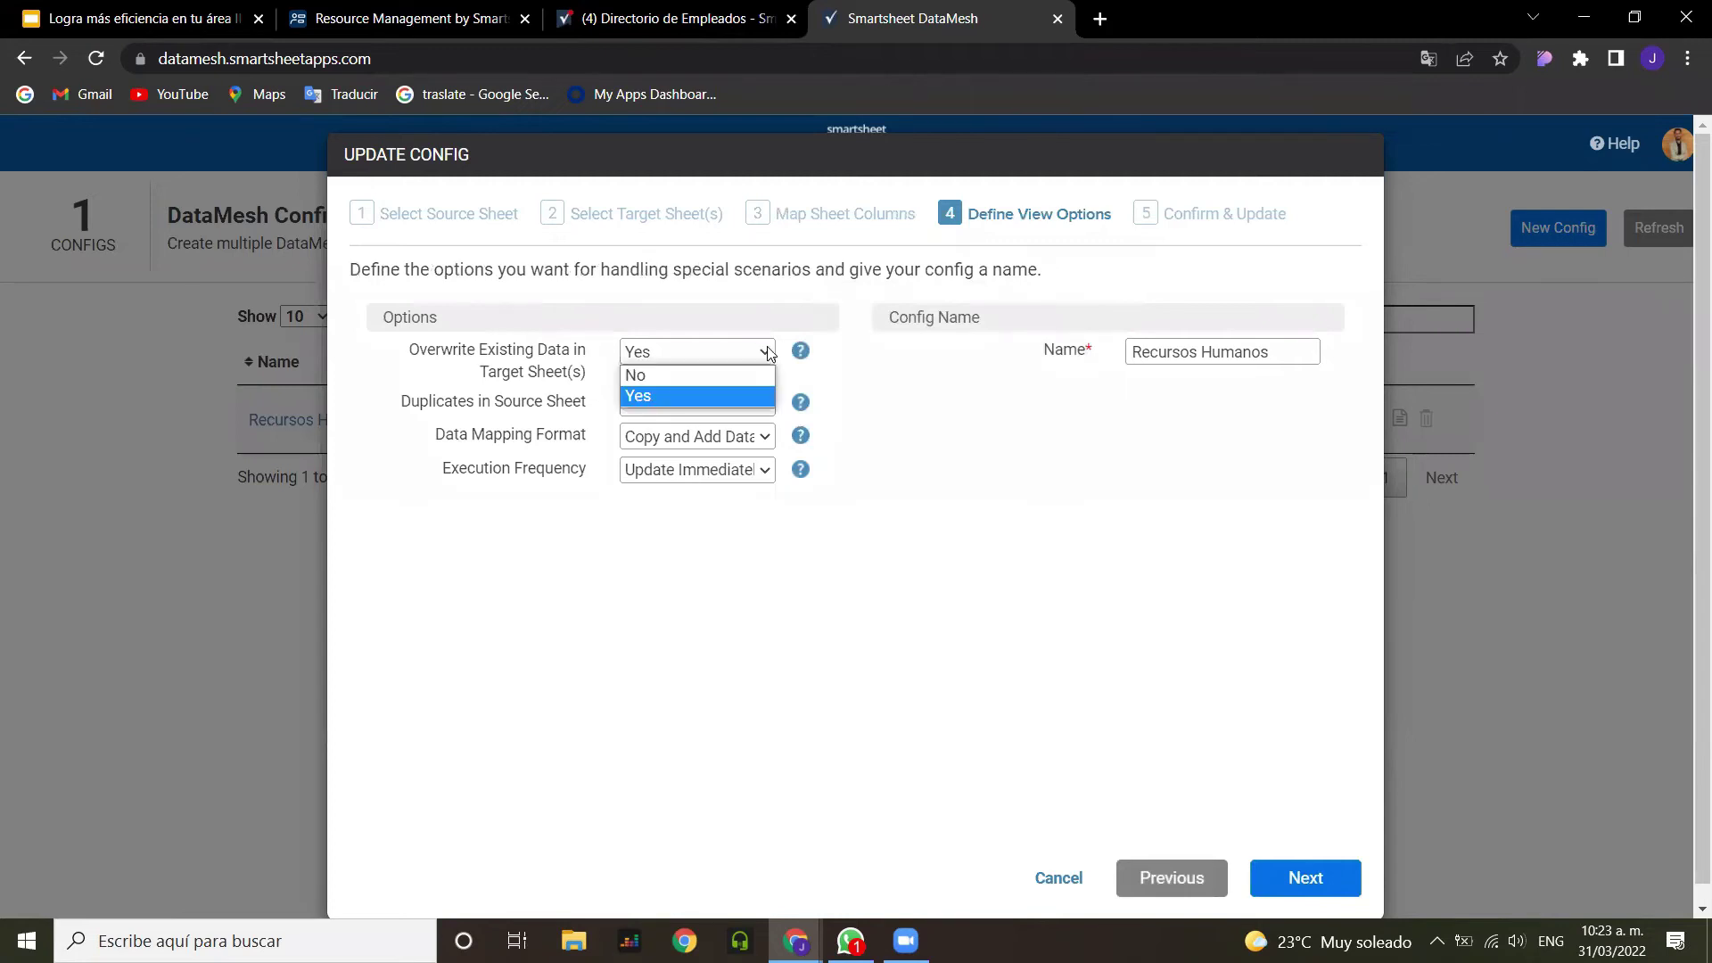
left_click(769, 354)
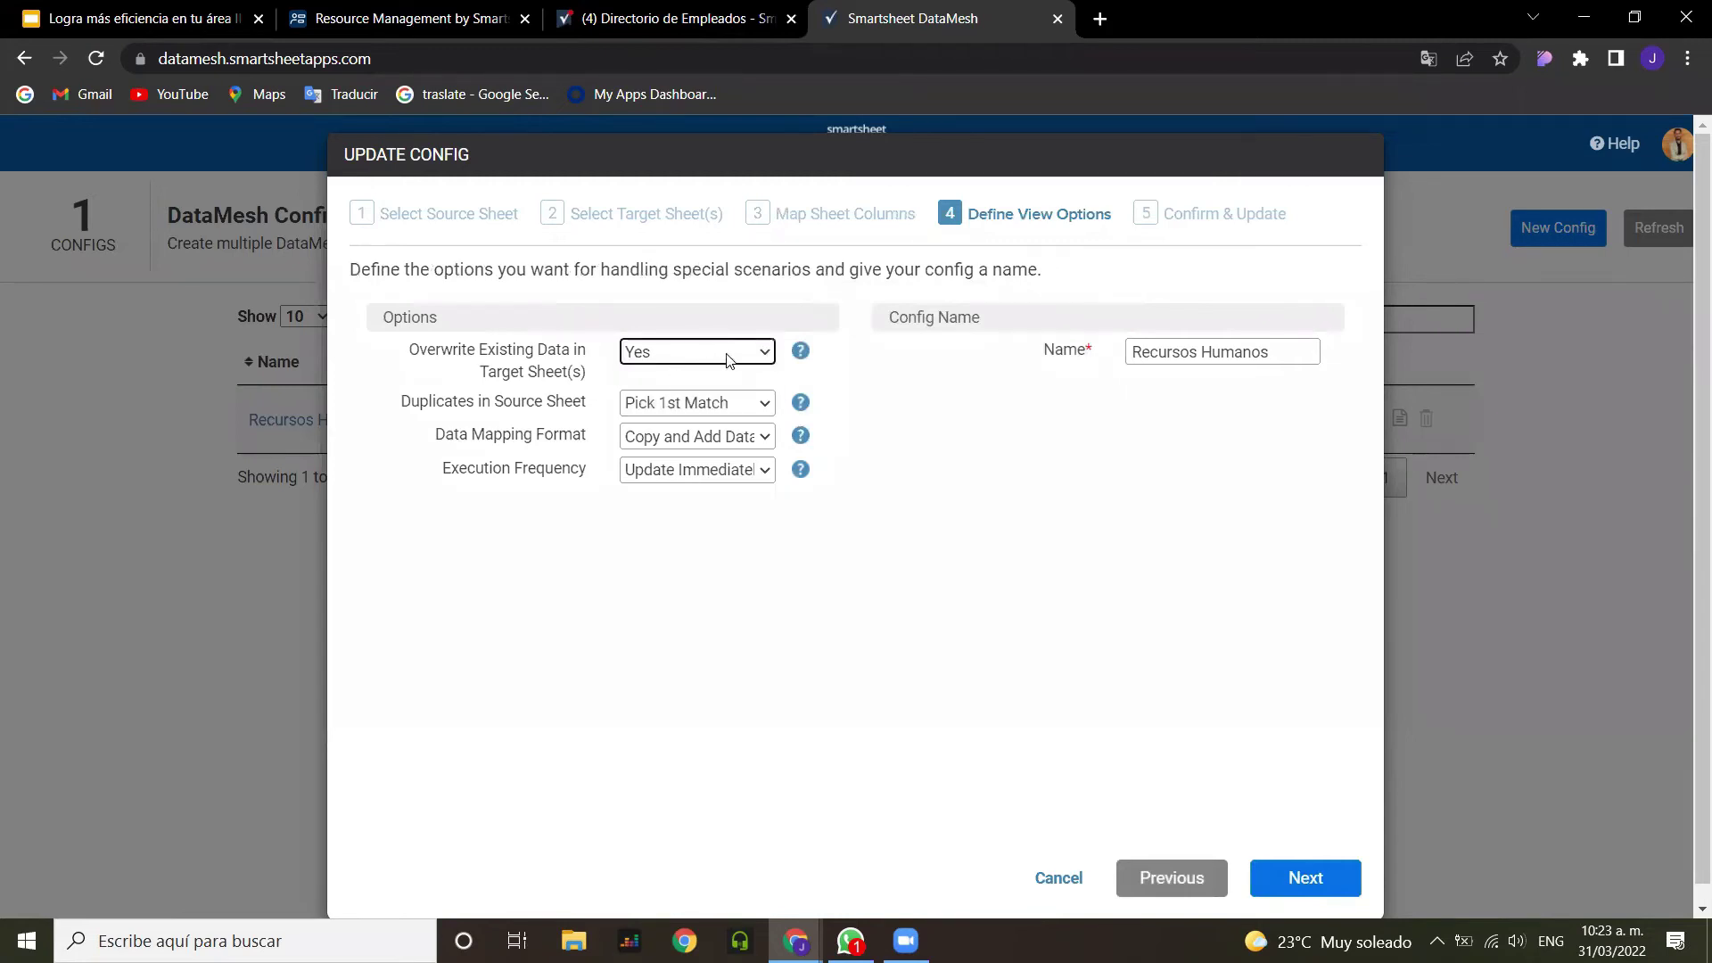
left_click(773, 415)
left_click(770, 412)
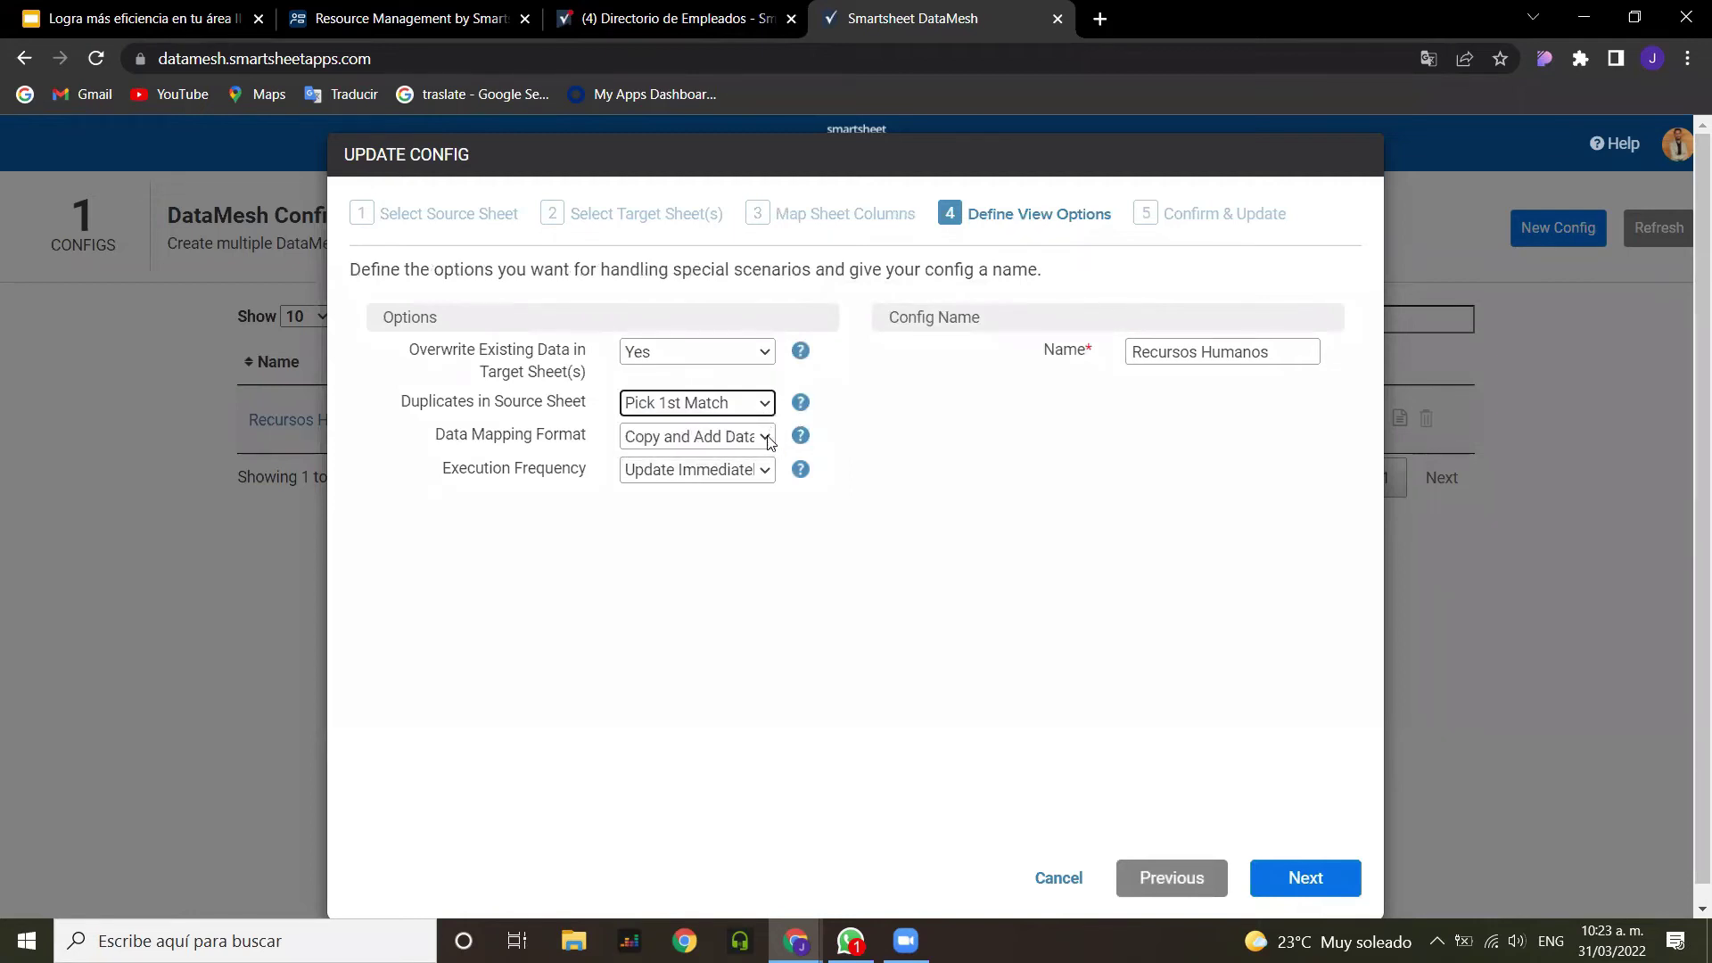
left_click(767, 439)
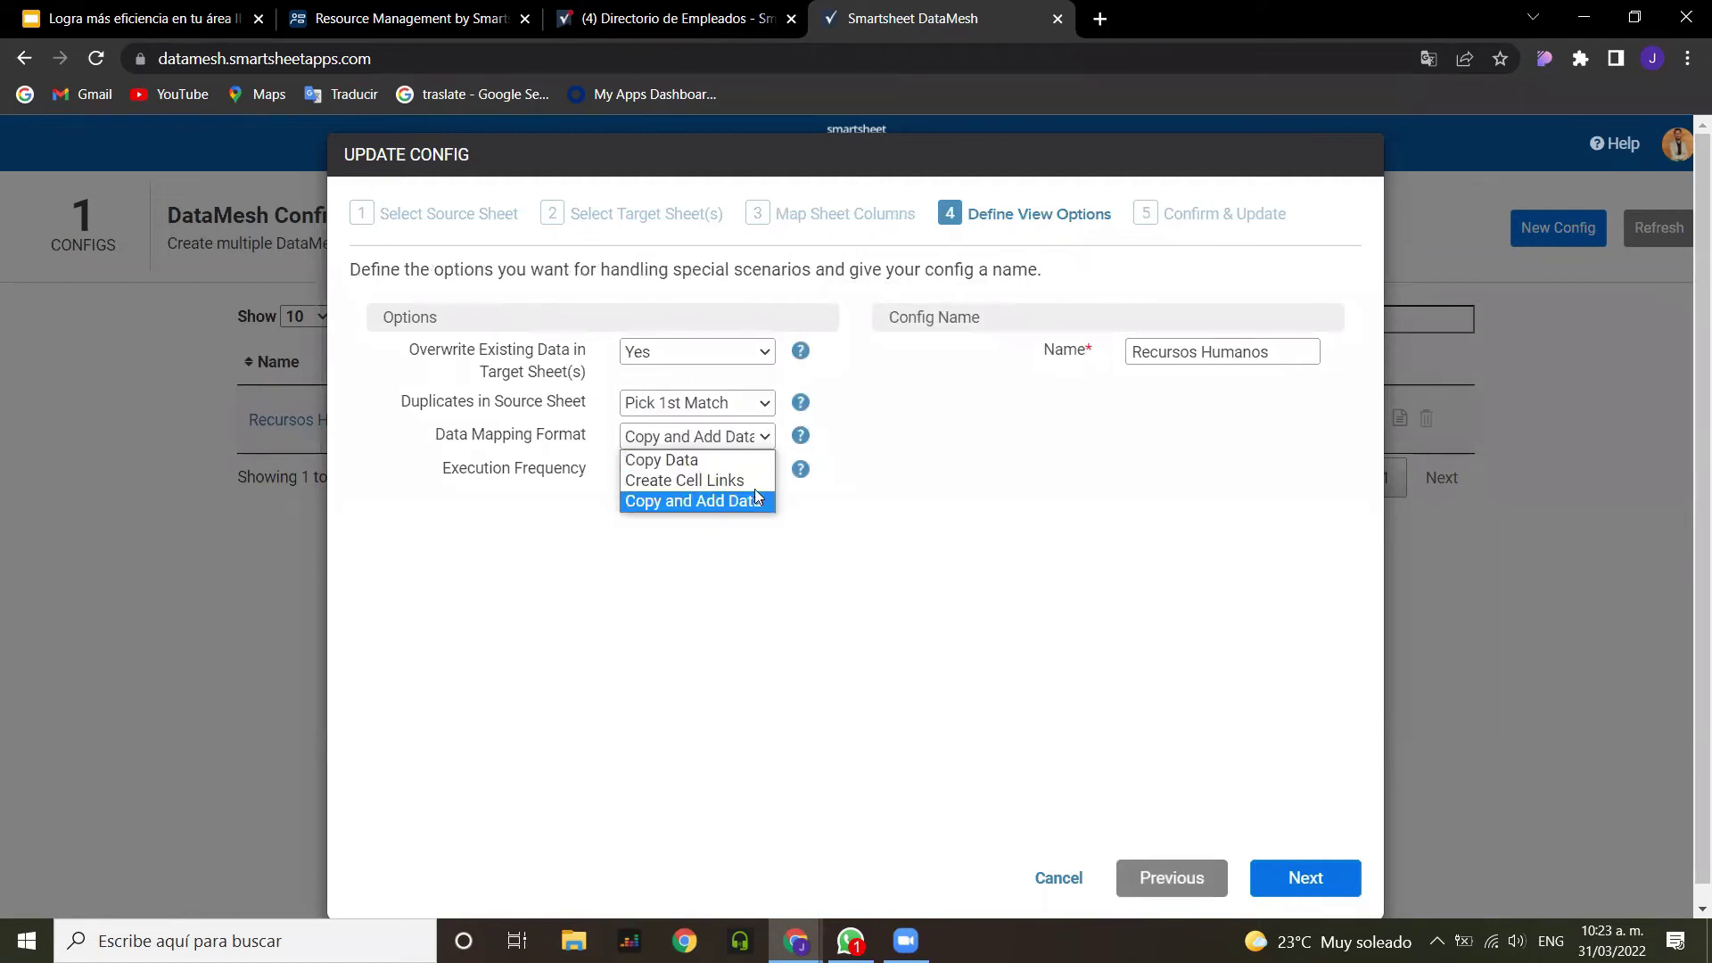
left_click(753, 500)
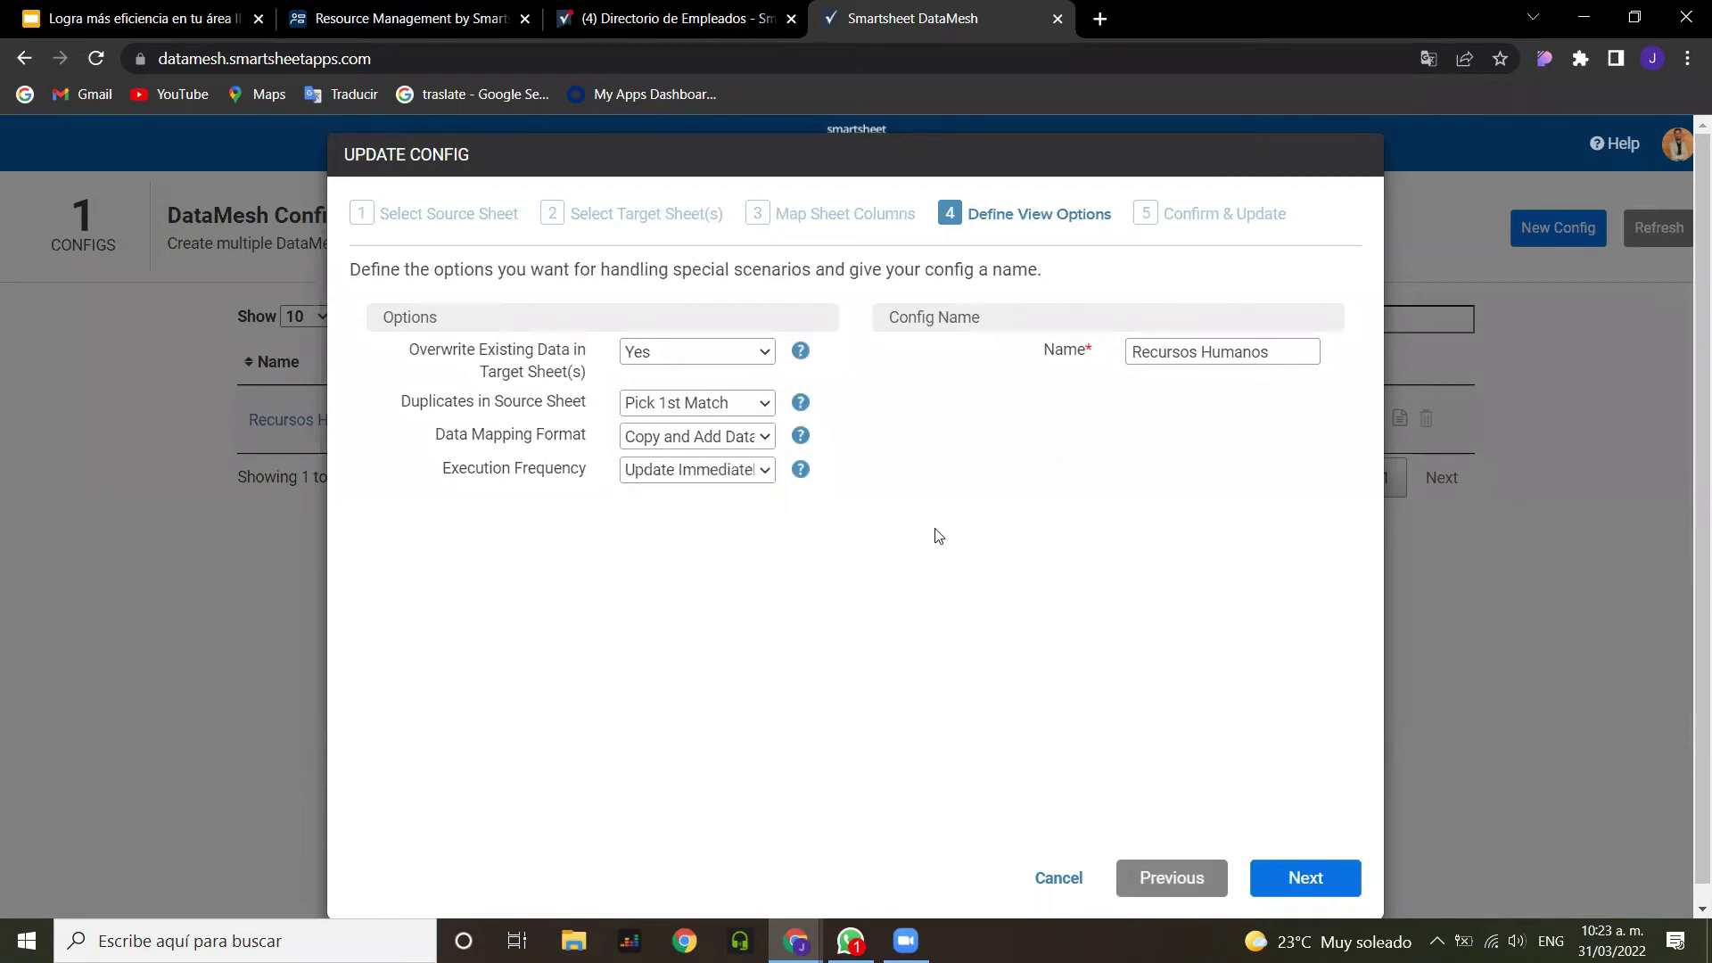
left_click(763, 473)
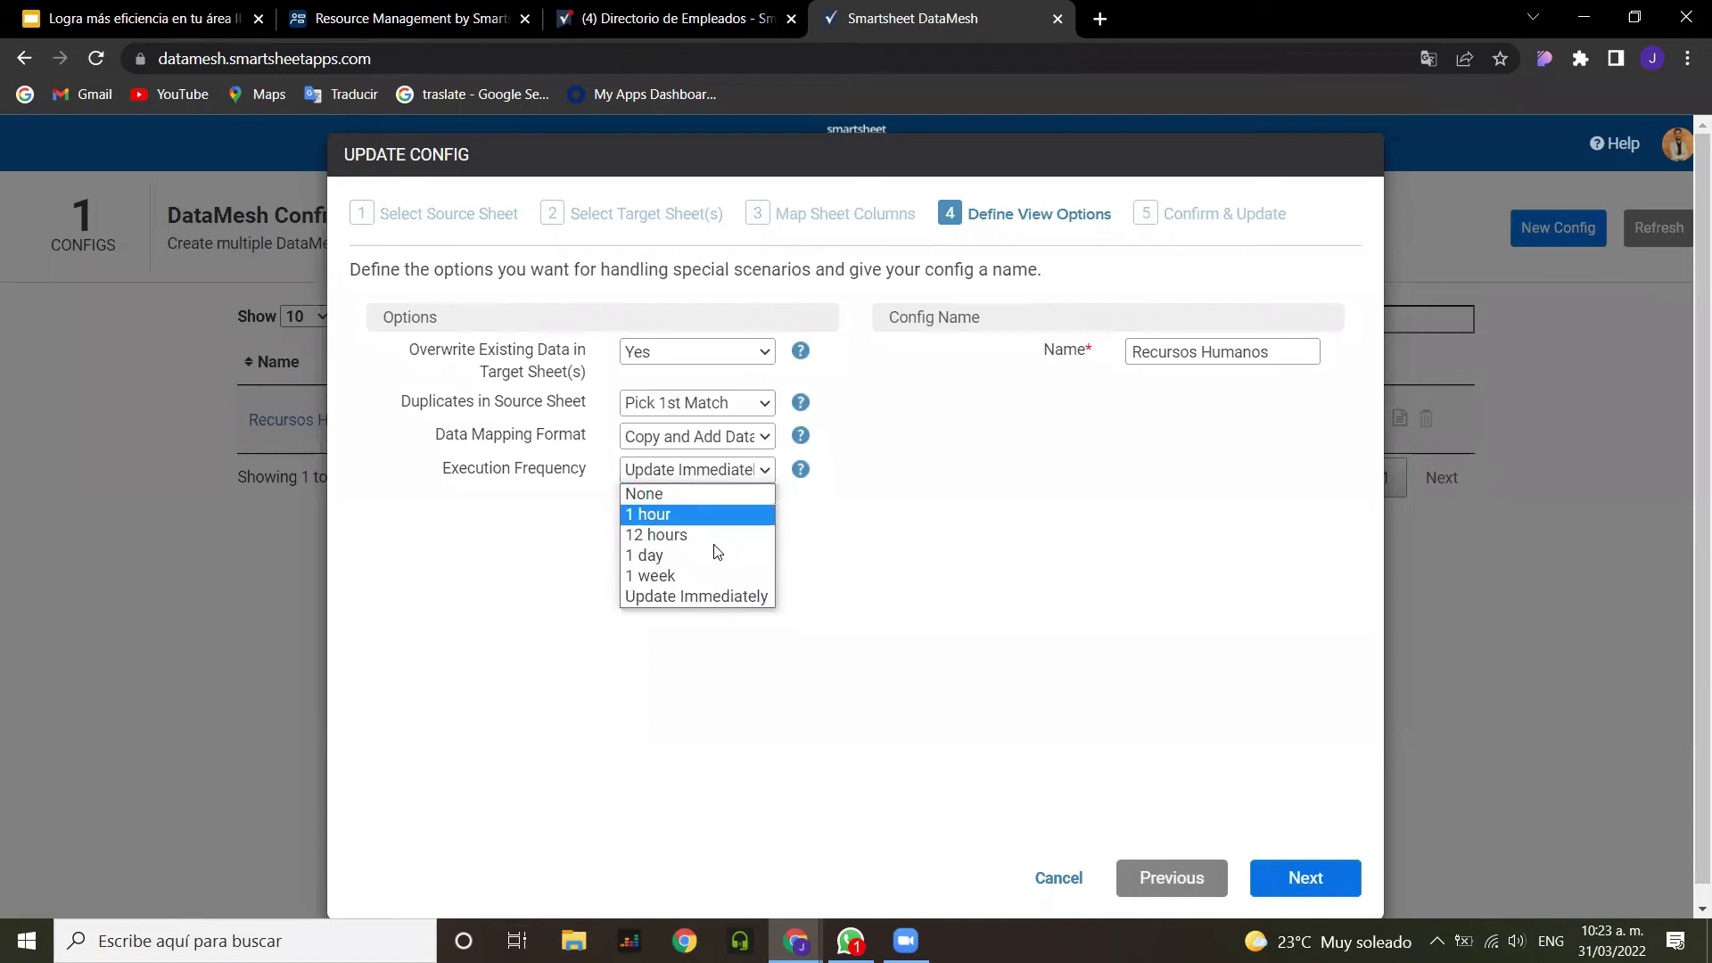
left_click(720, 652)
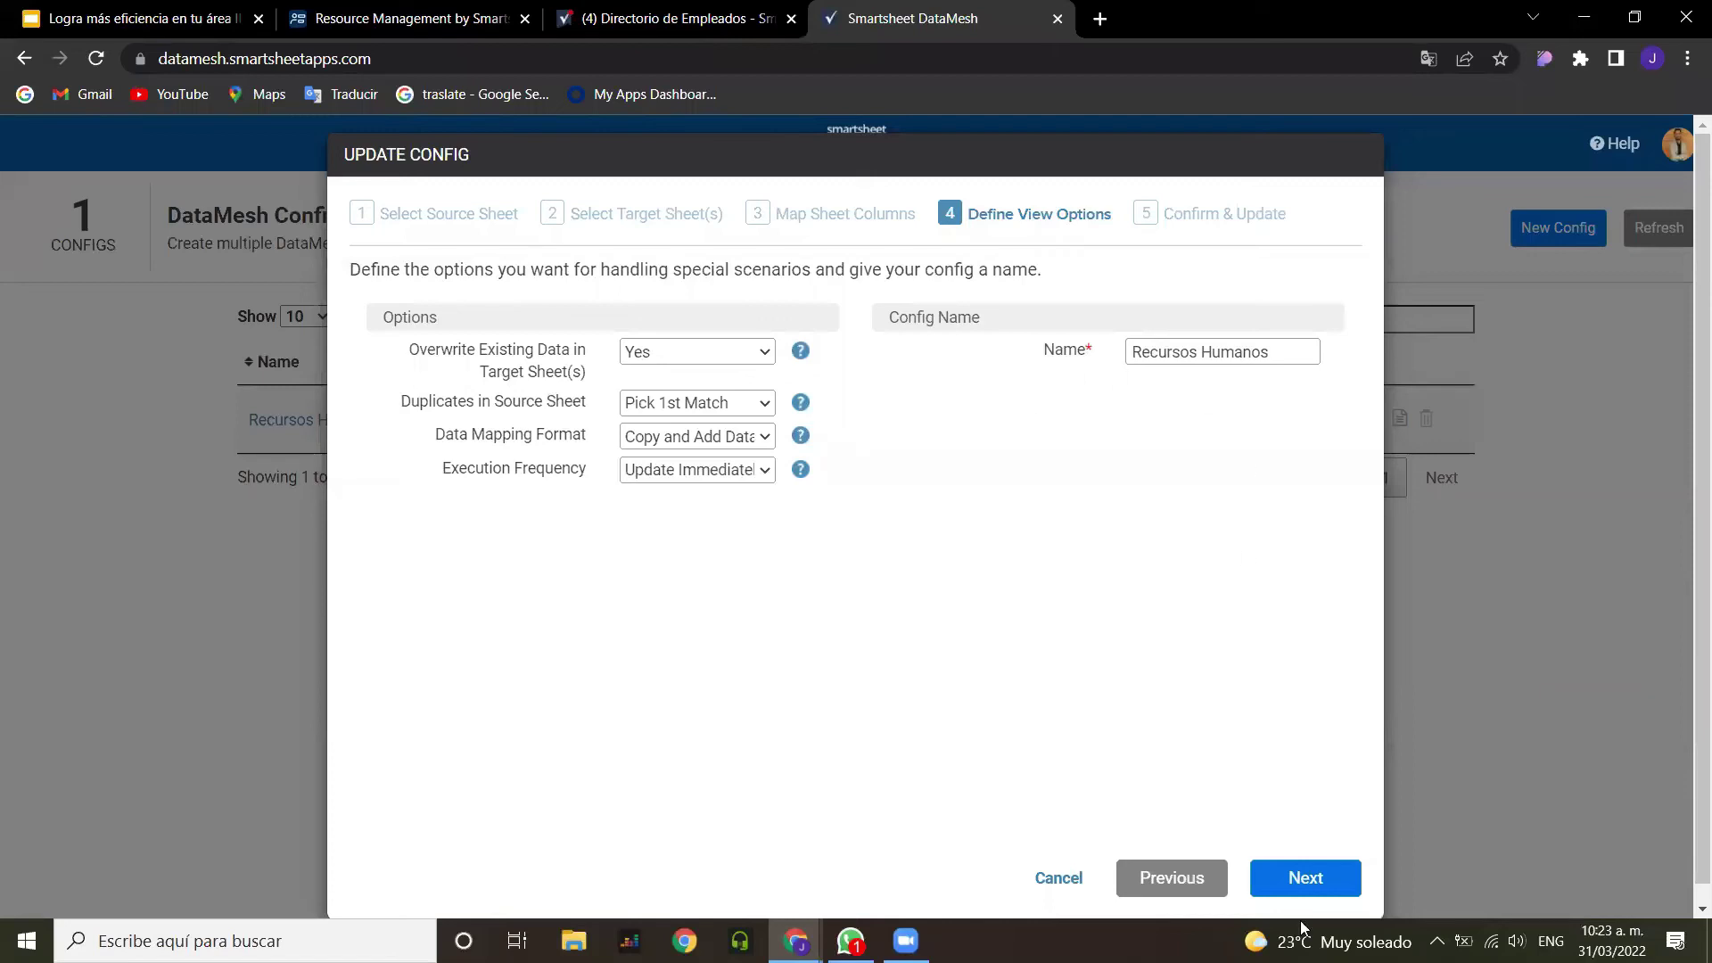
left_click(1302, 880)
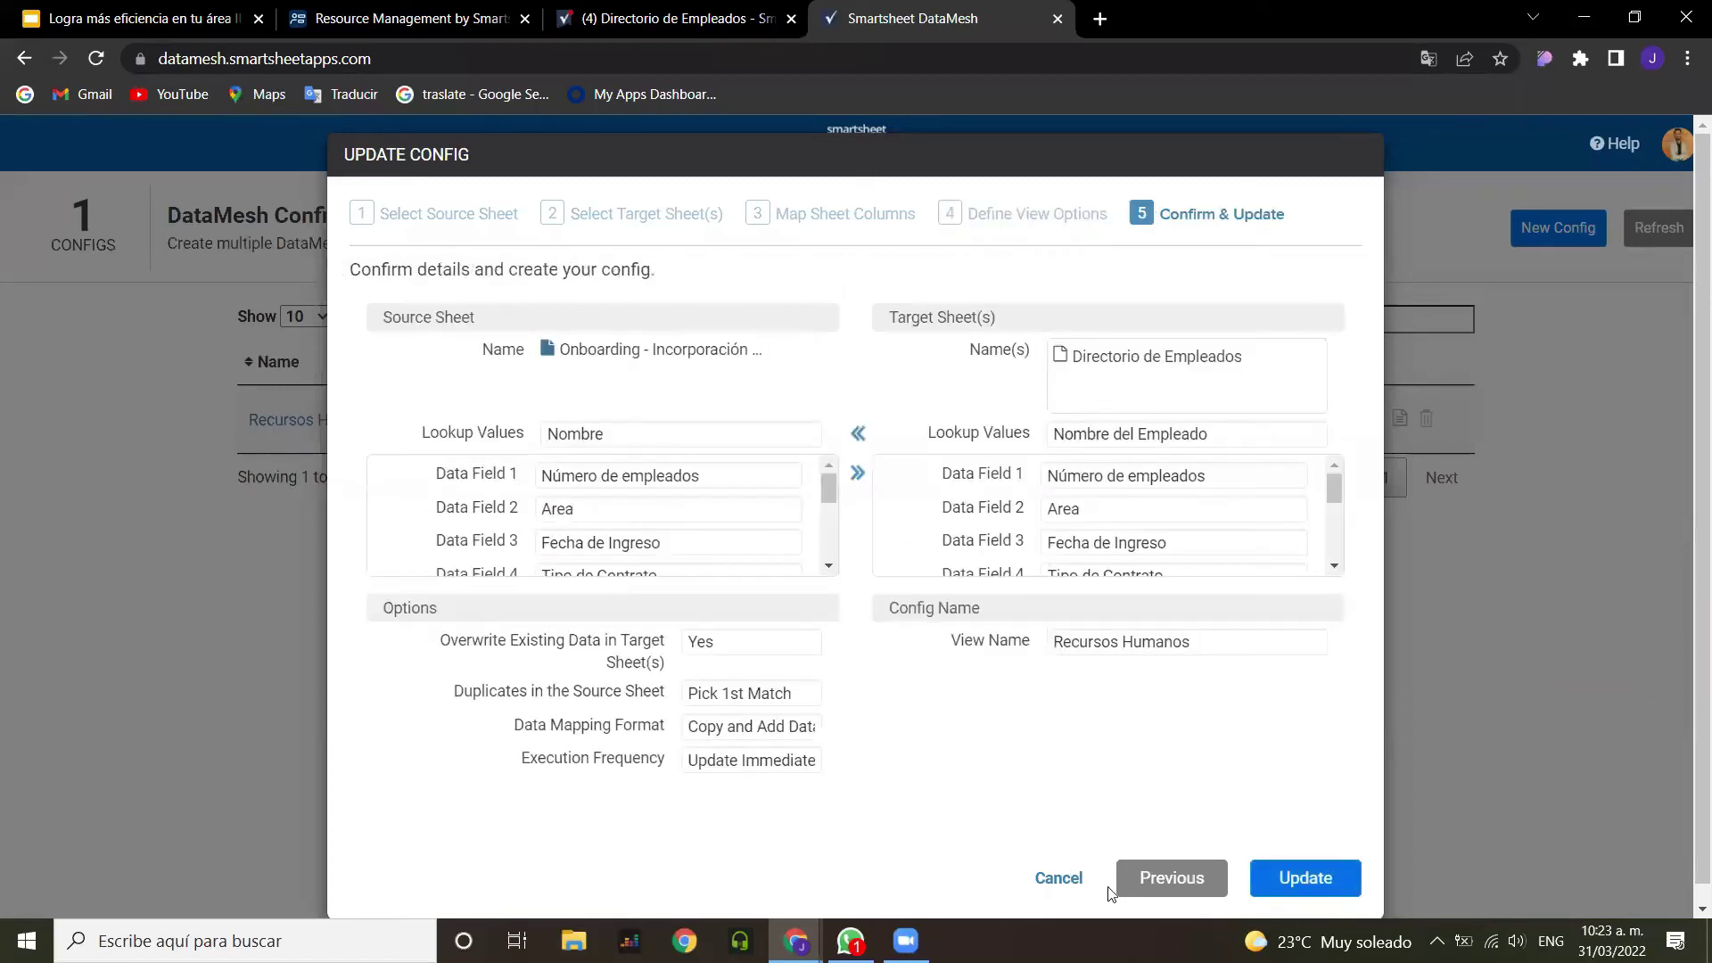
left_click(1308, 882)
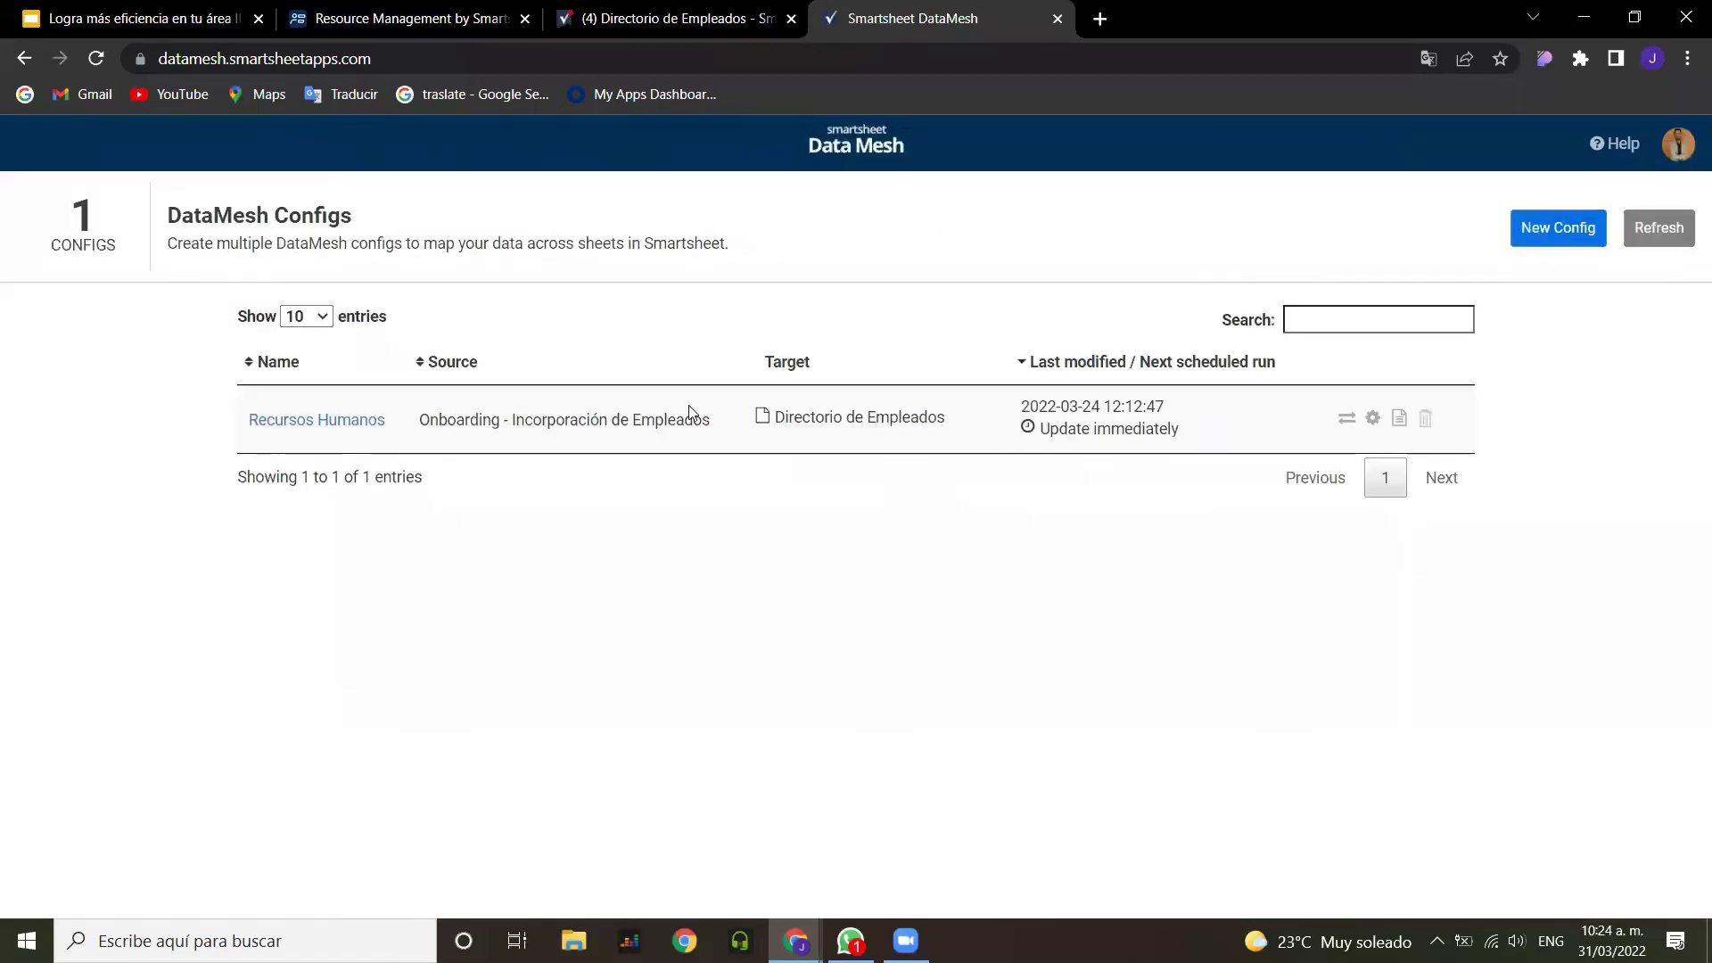
Step: Run the Recursos Humanos config (0 affected, 19 unaffected) and return to Directorio de Empleados
left_click(344, 419)
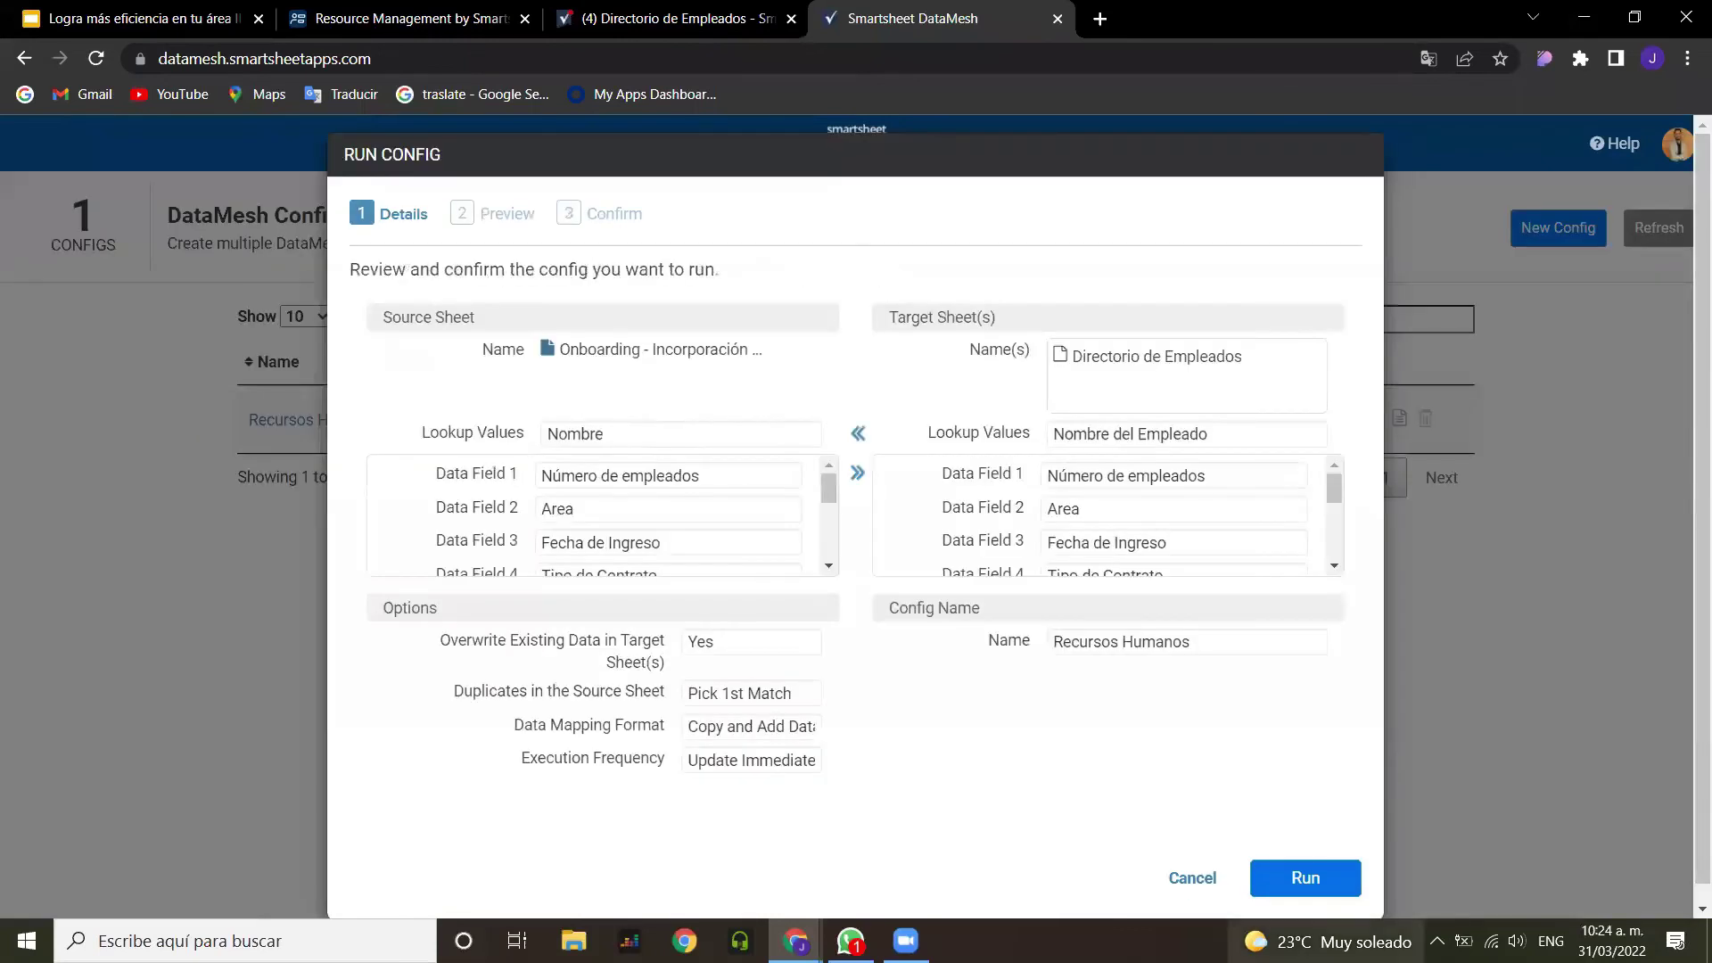
left_click(1307, 880)
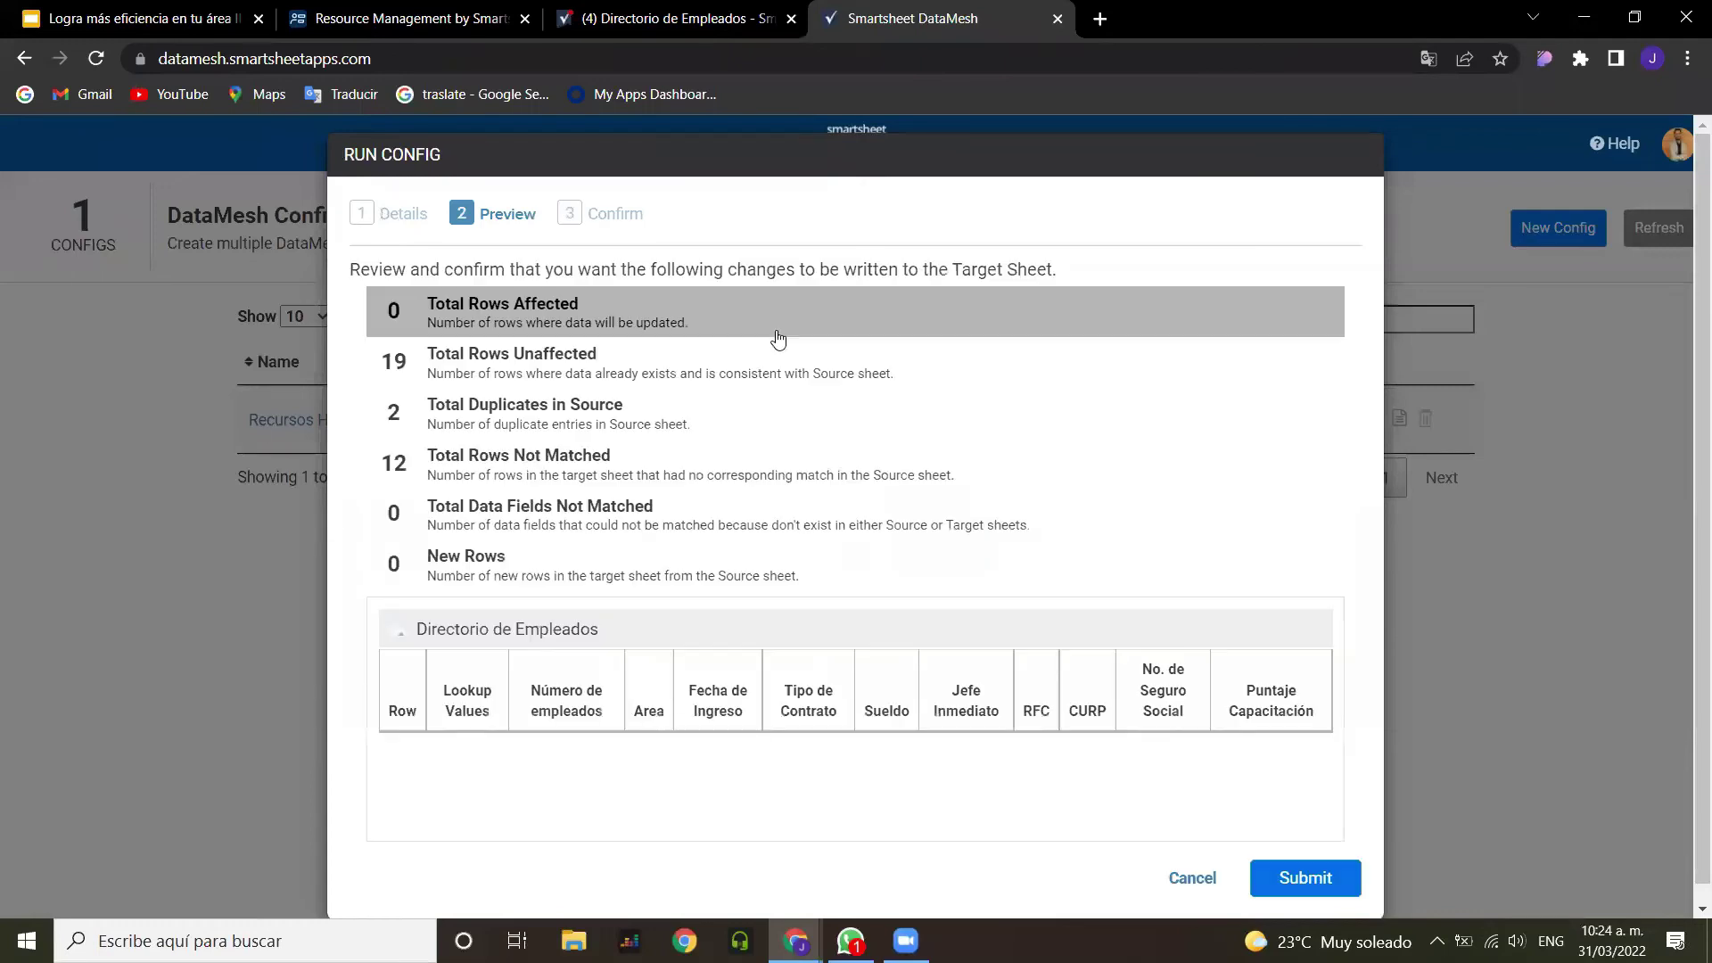
left_click(1282, 893)
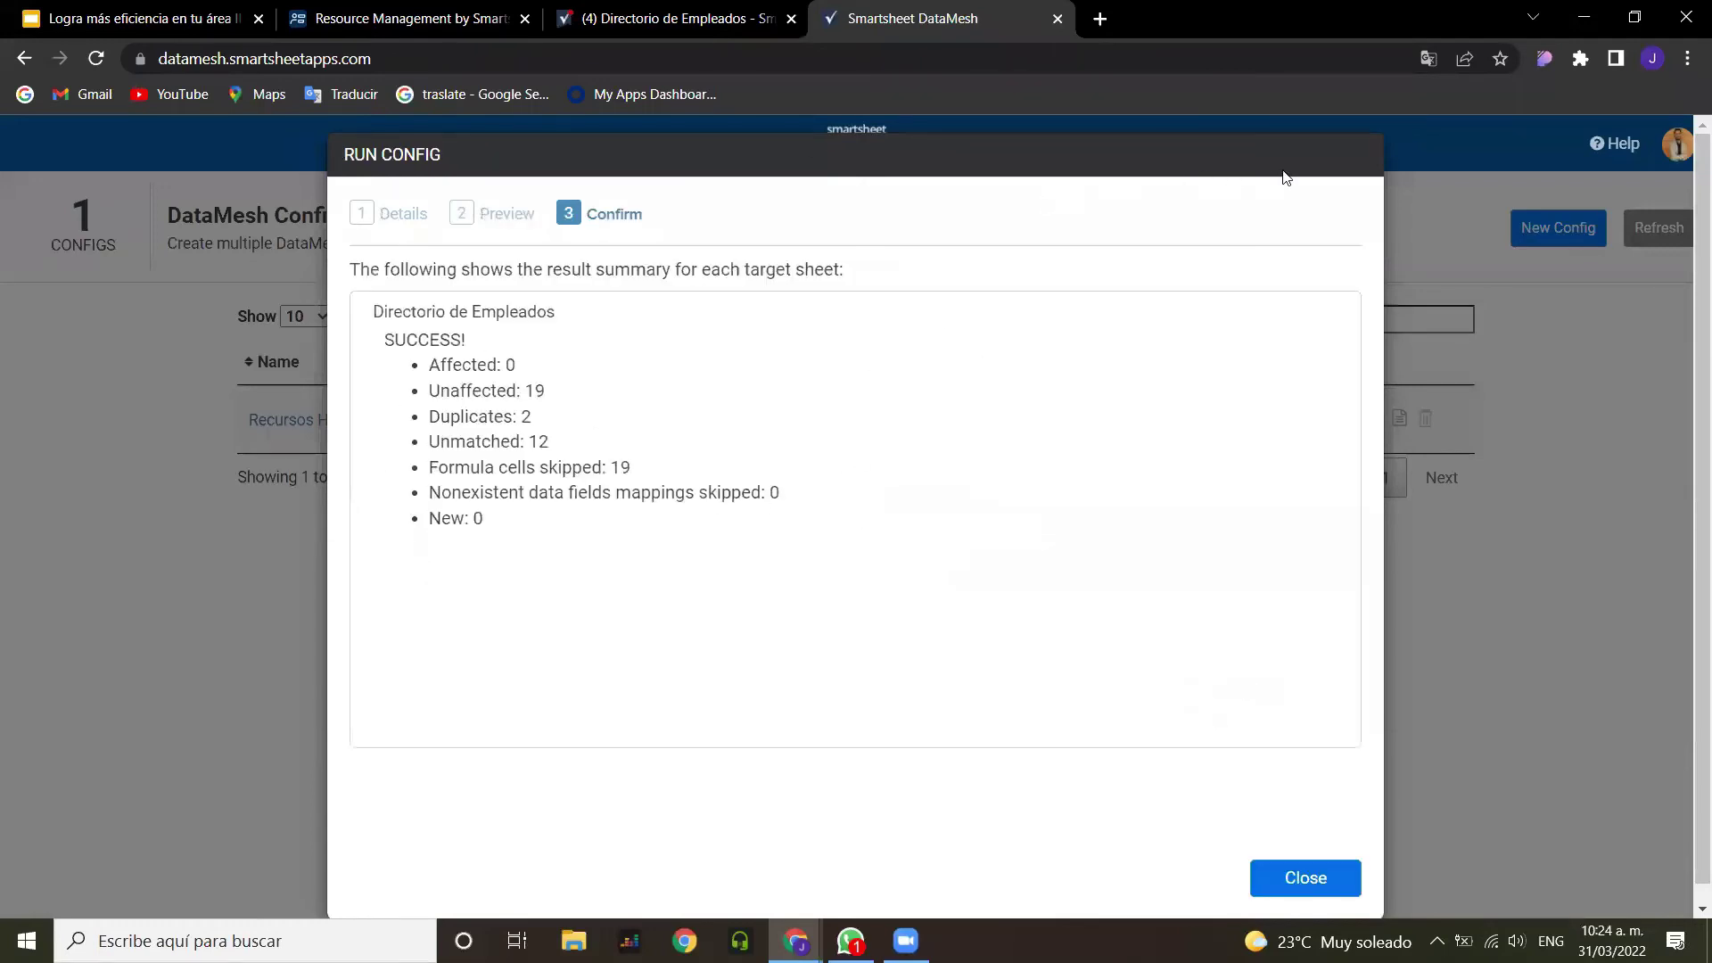
left_click(1329, 878)
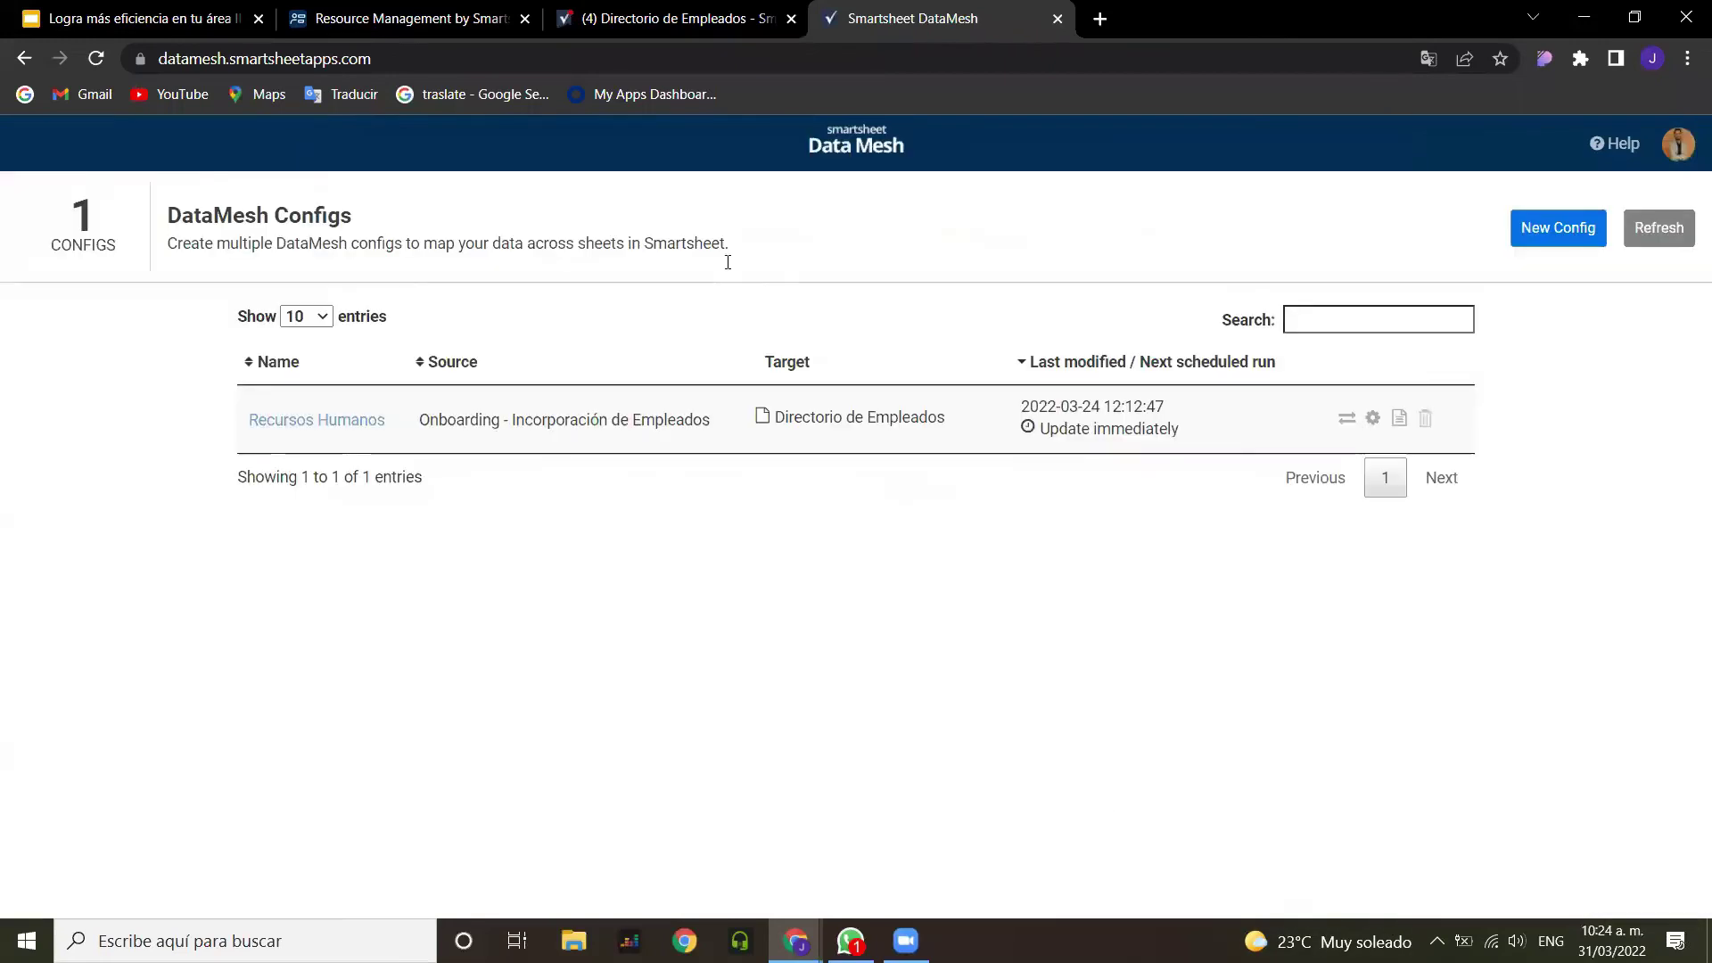
left_click(624, 26)
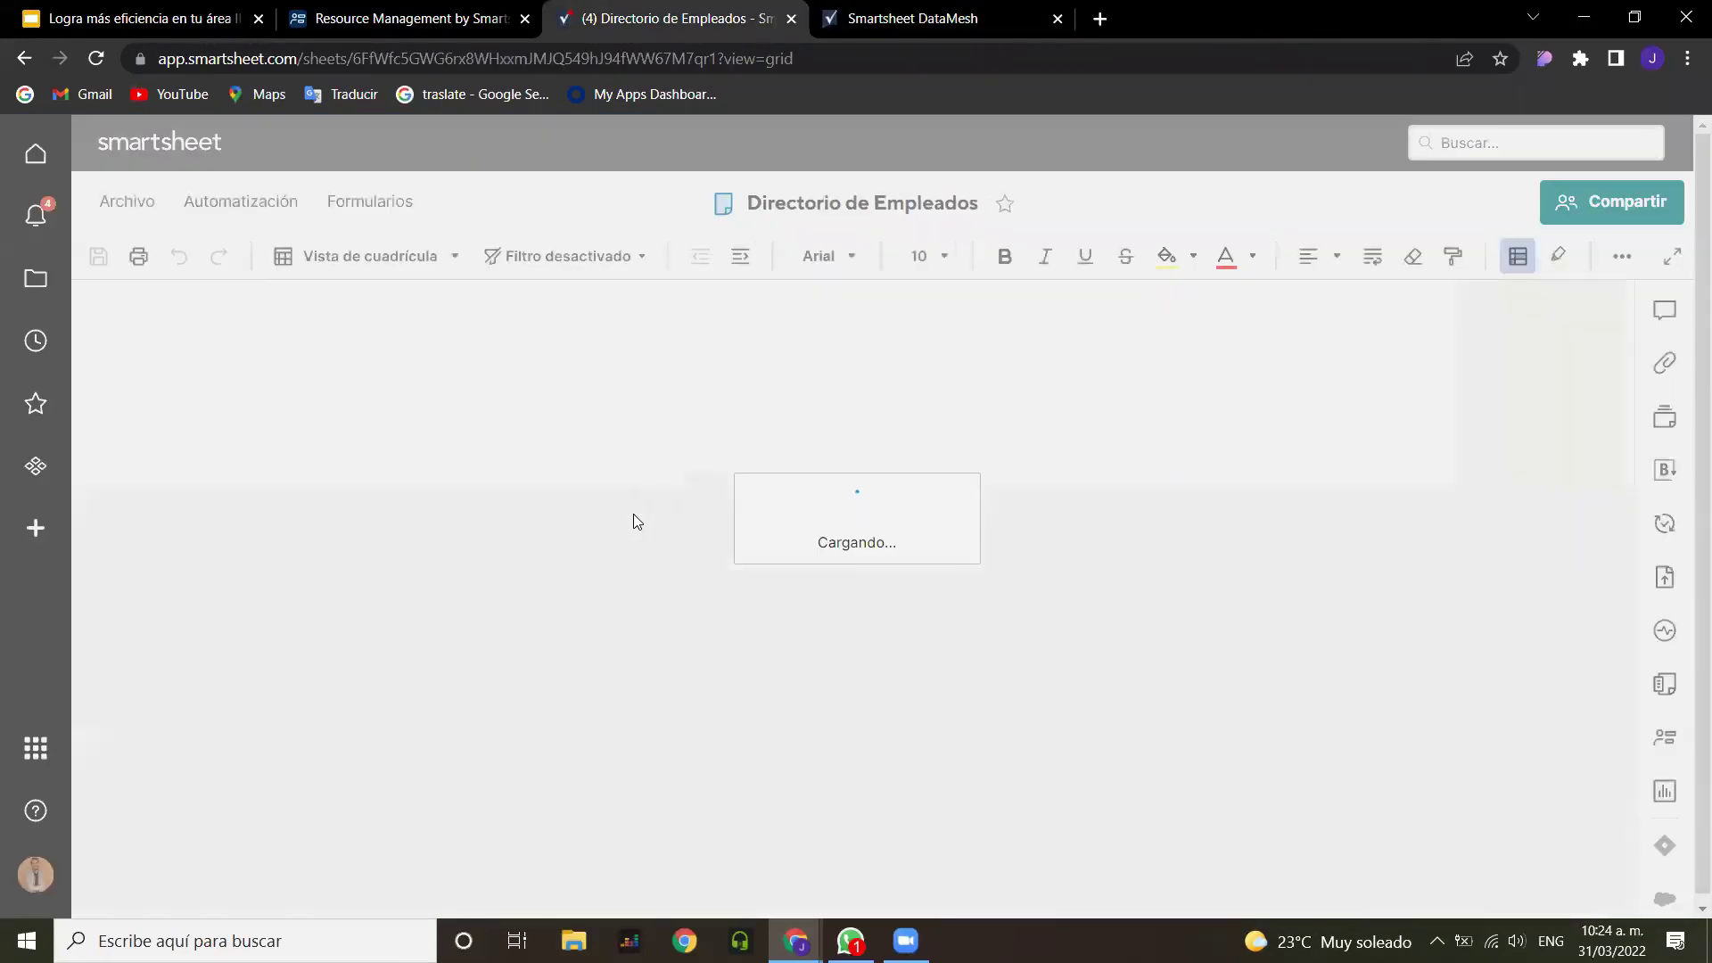
Step: Inspect row 31's new Consultoría hire and show the summary: Contrato fijo 7, Temporal 12, Externo 4
scroll(542, 622, "down", 2)
scroll(541, 622, "down", 10)
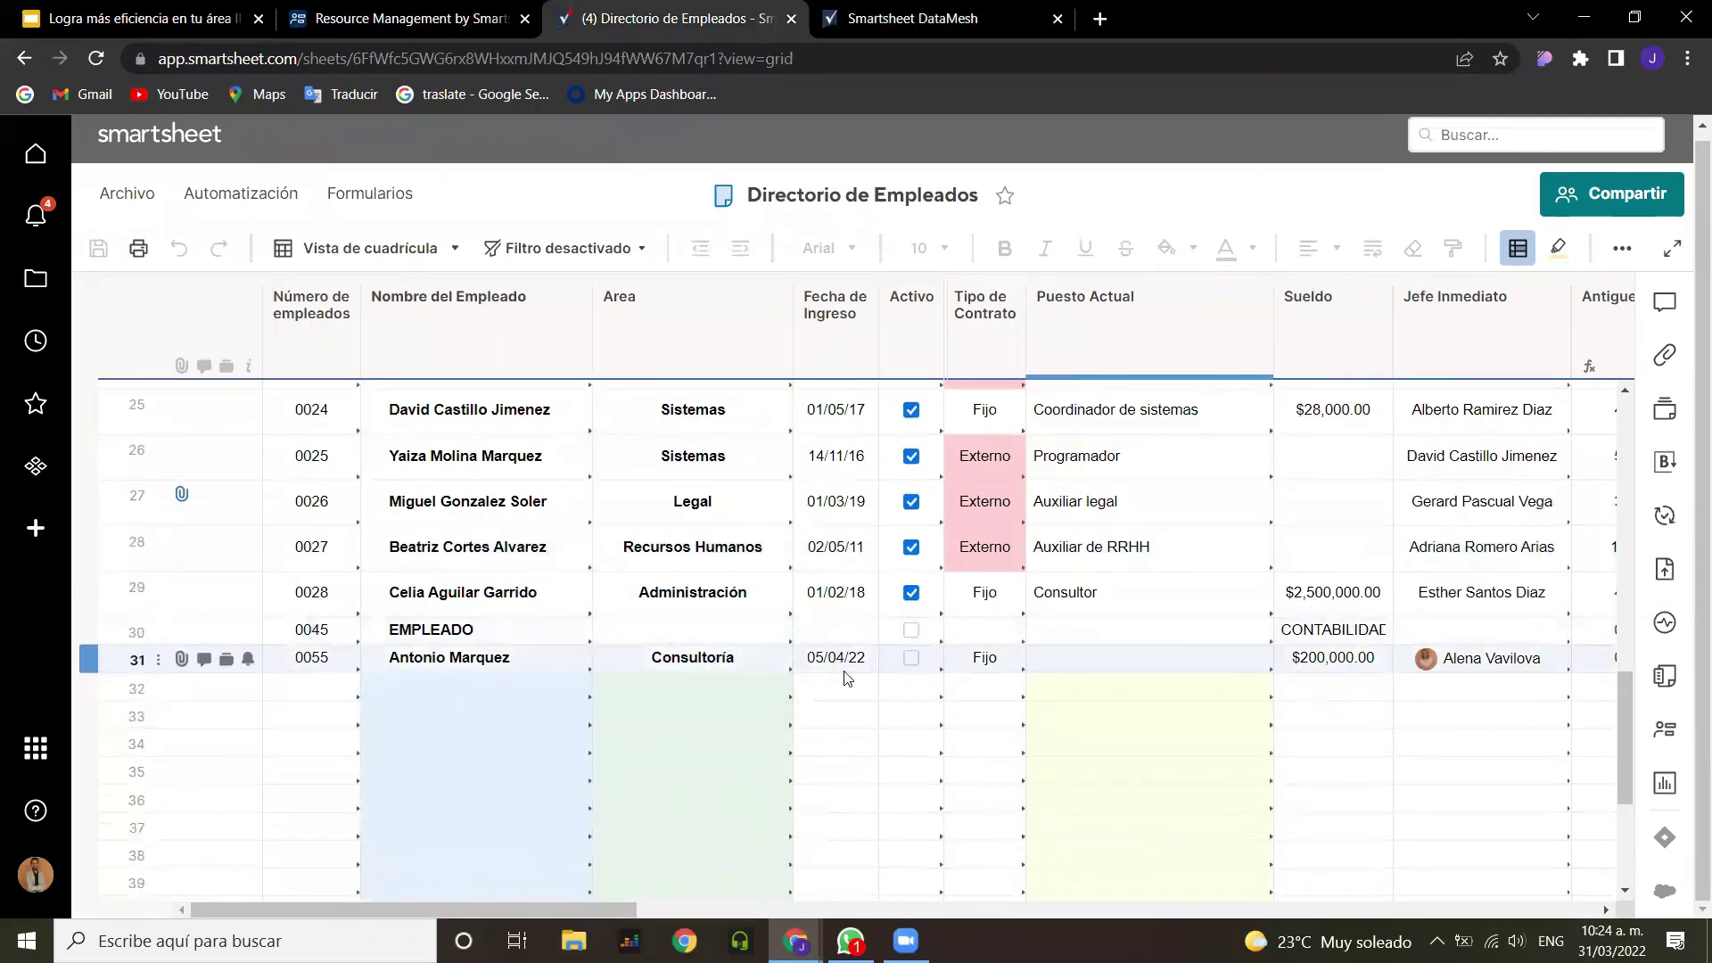
left_click(532, 662)
left_click(689, 664)
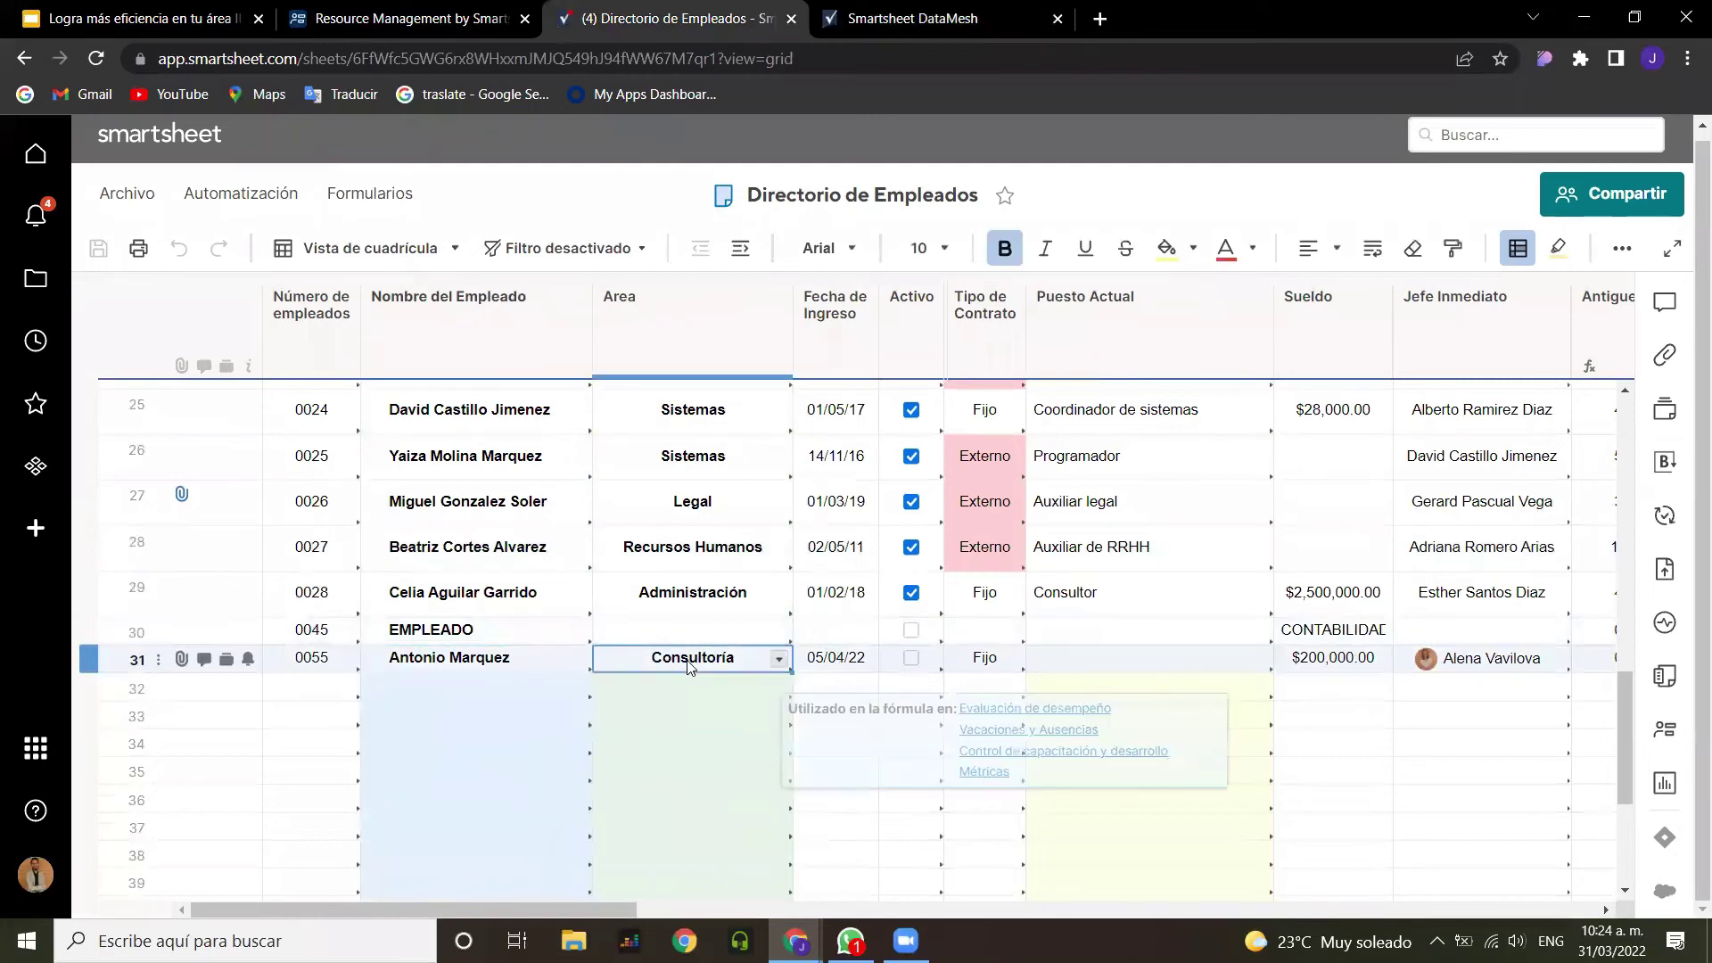
left_click(522, 662)
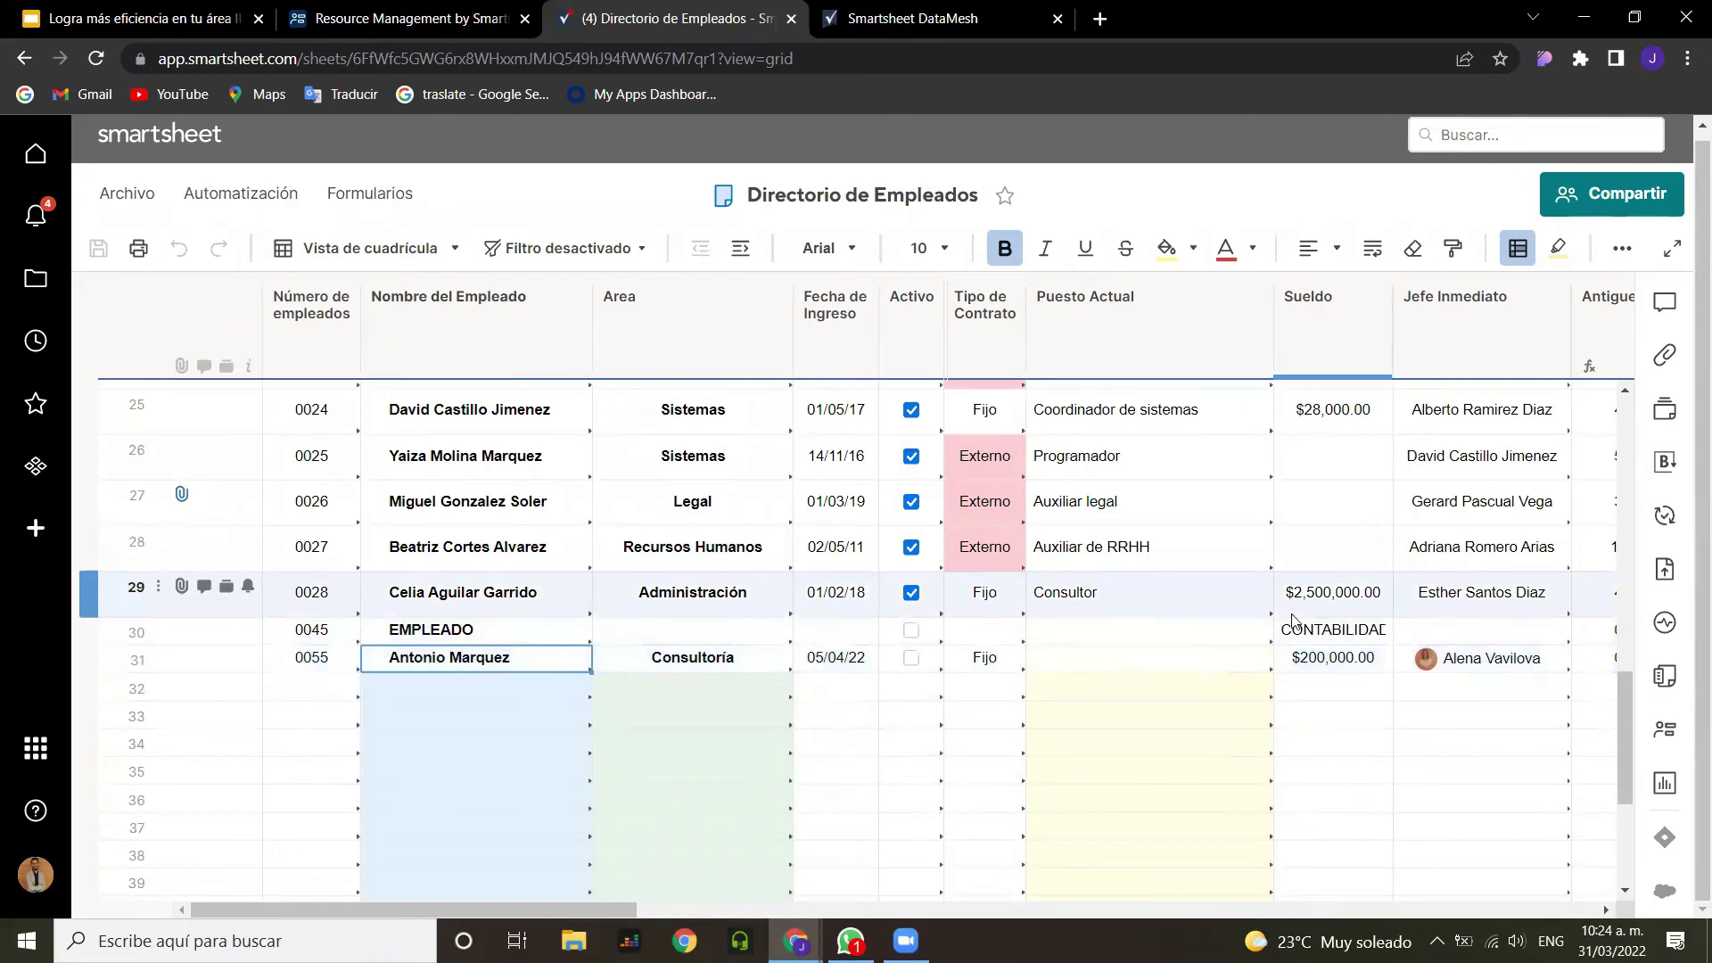
left_click(1668, 681)
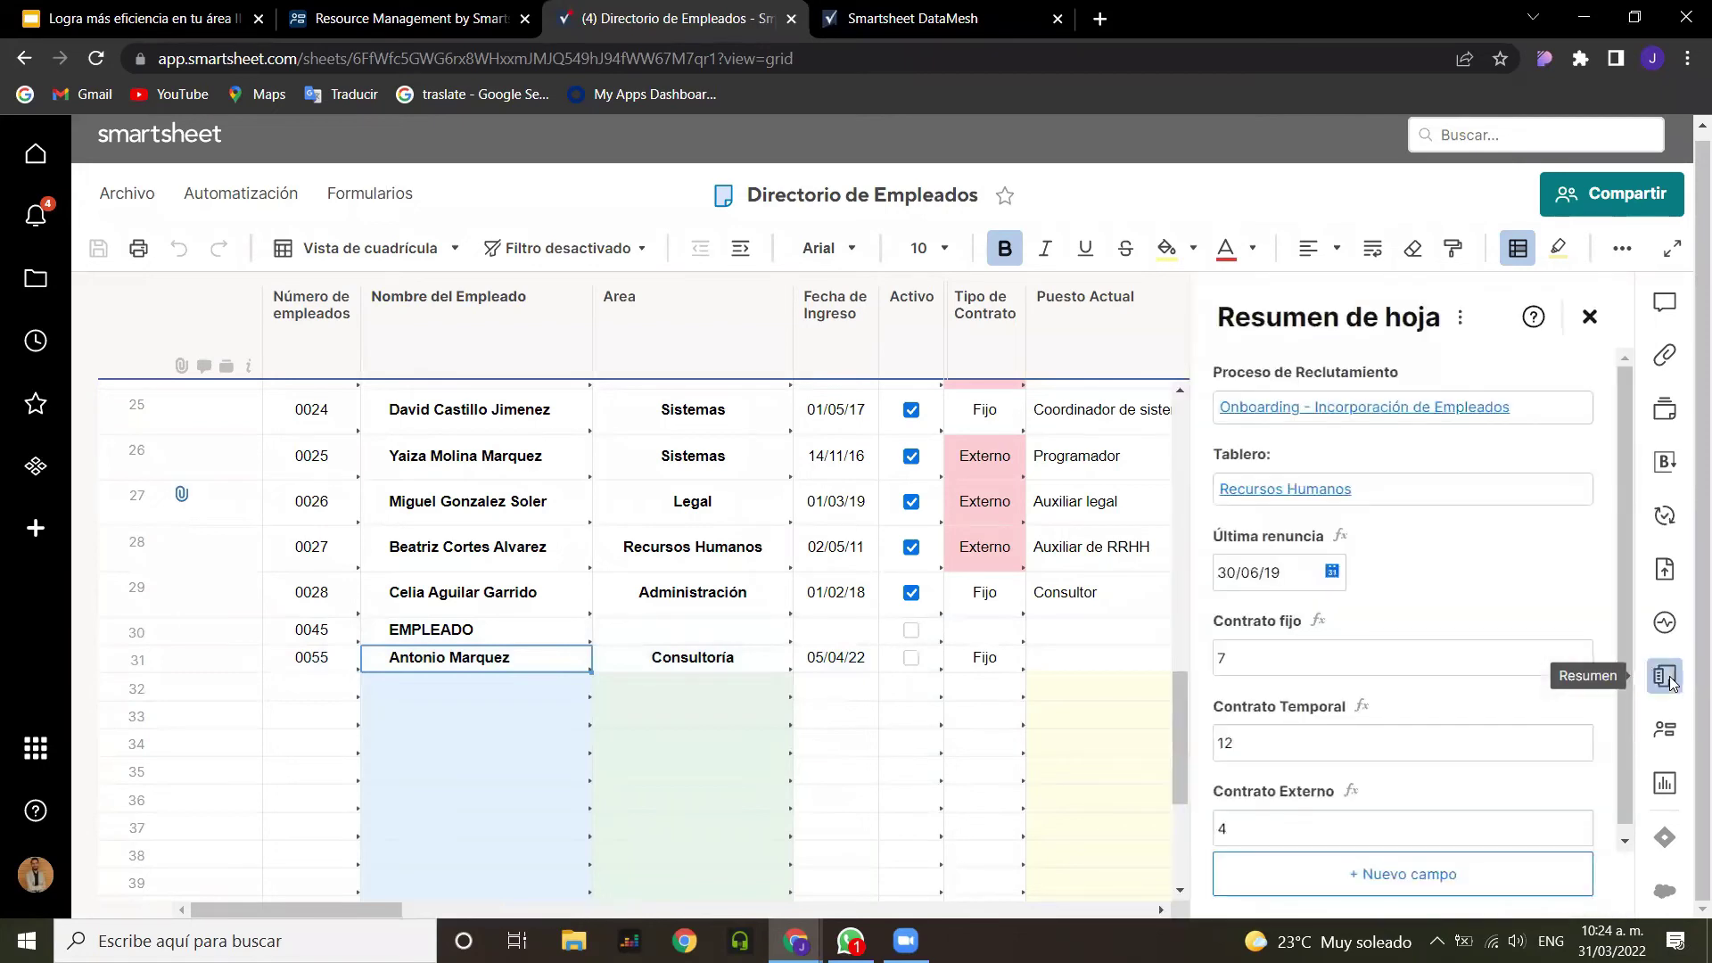
Step: Open the Recursos Humanos dashboard and review its 28 employees, 23 vacancies, hires and departures
left_click(1326, 490)
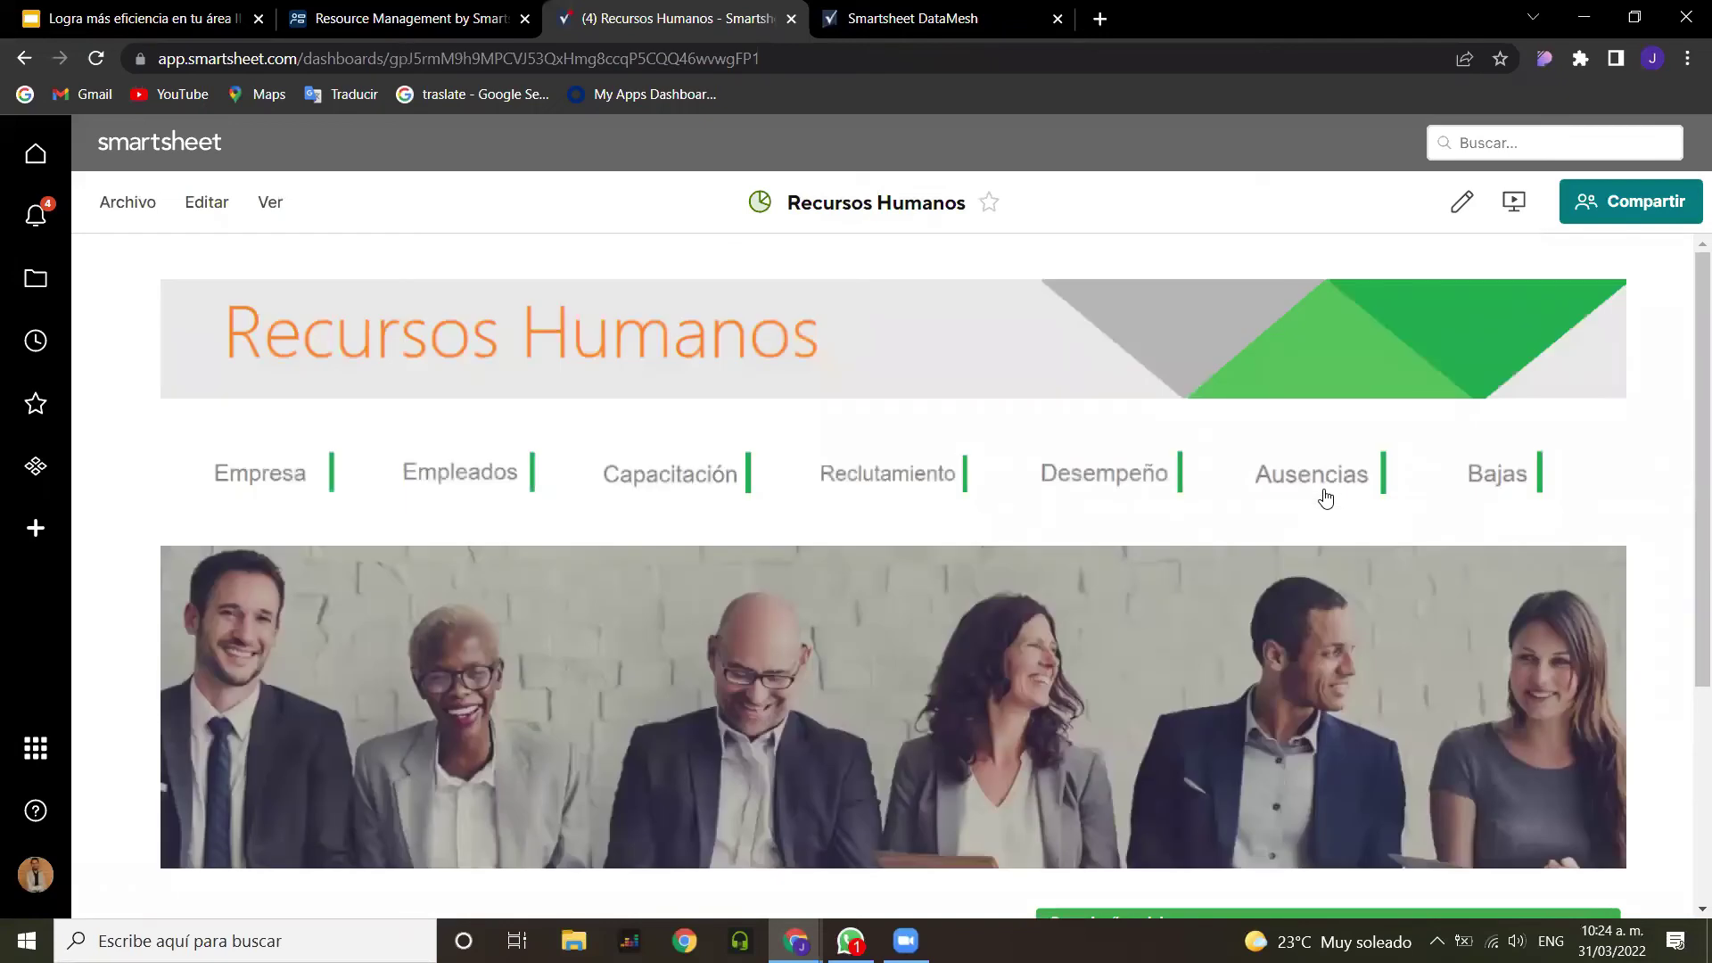
scroll(1329, 493, "down", 3)
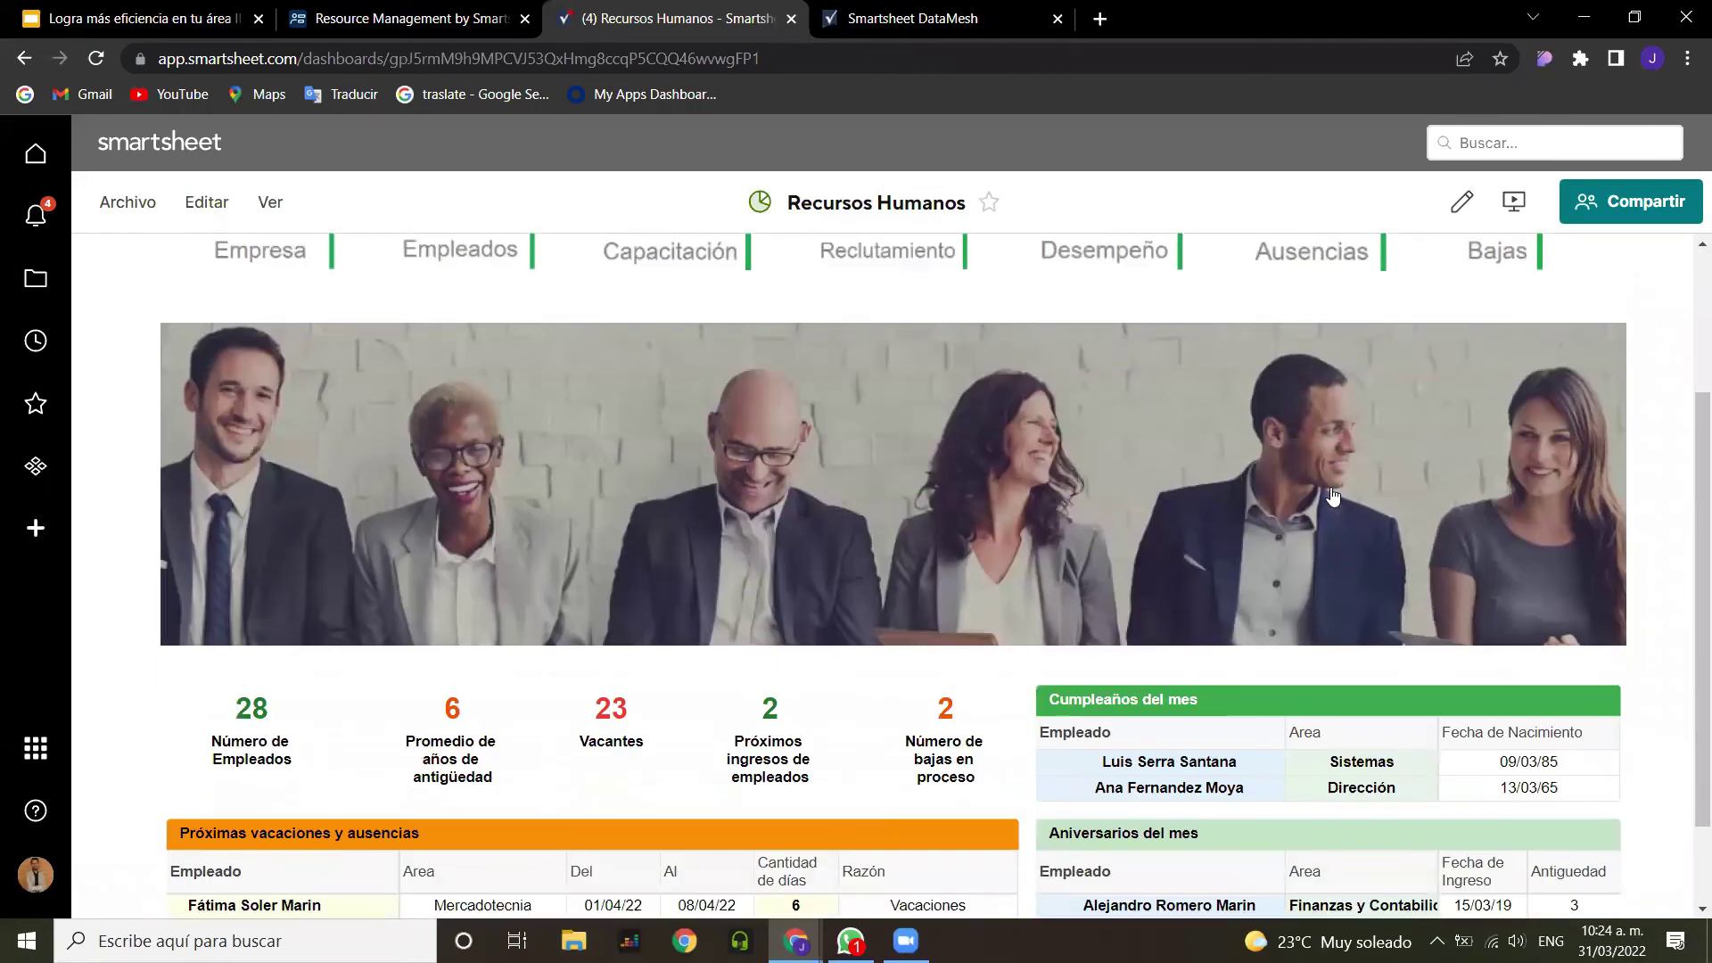
scroll(495, 535, "down", 2)
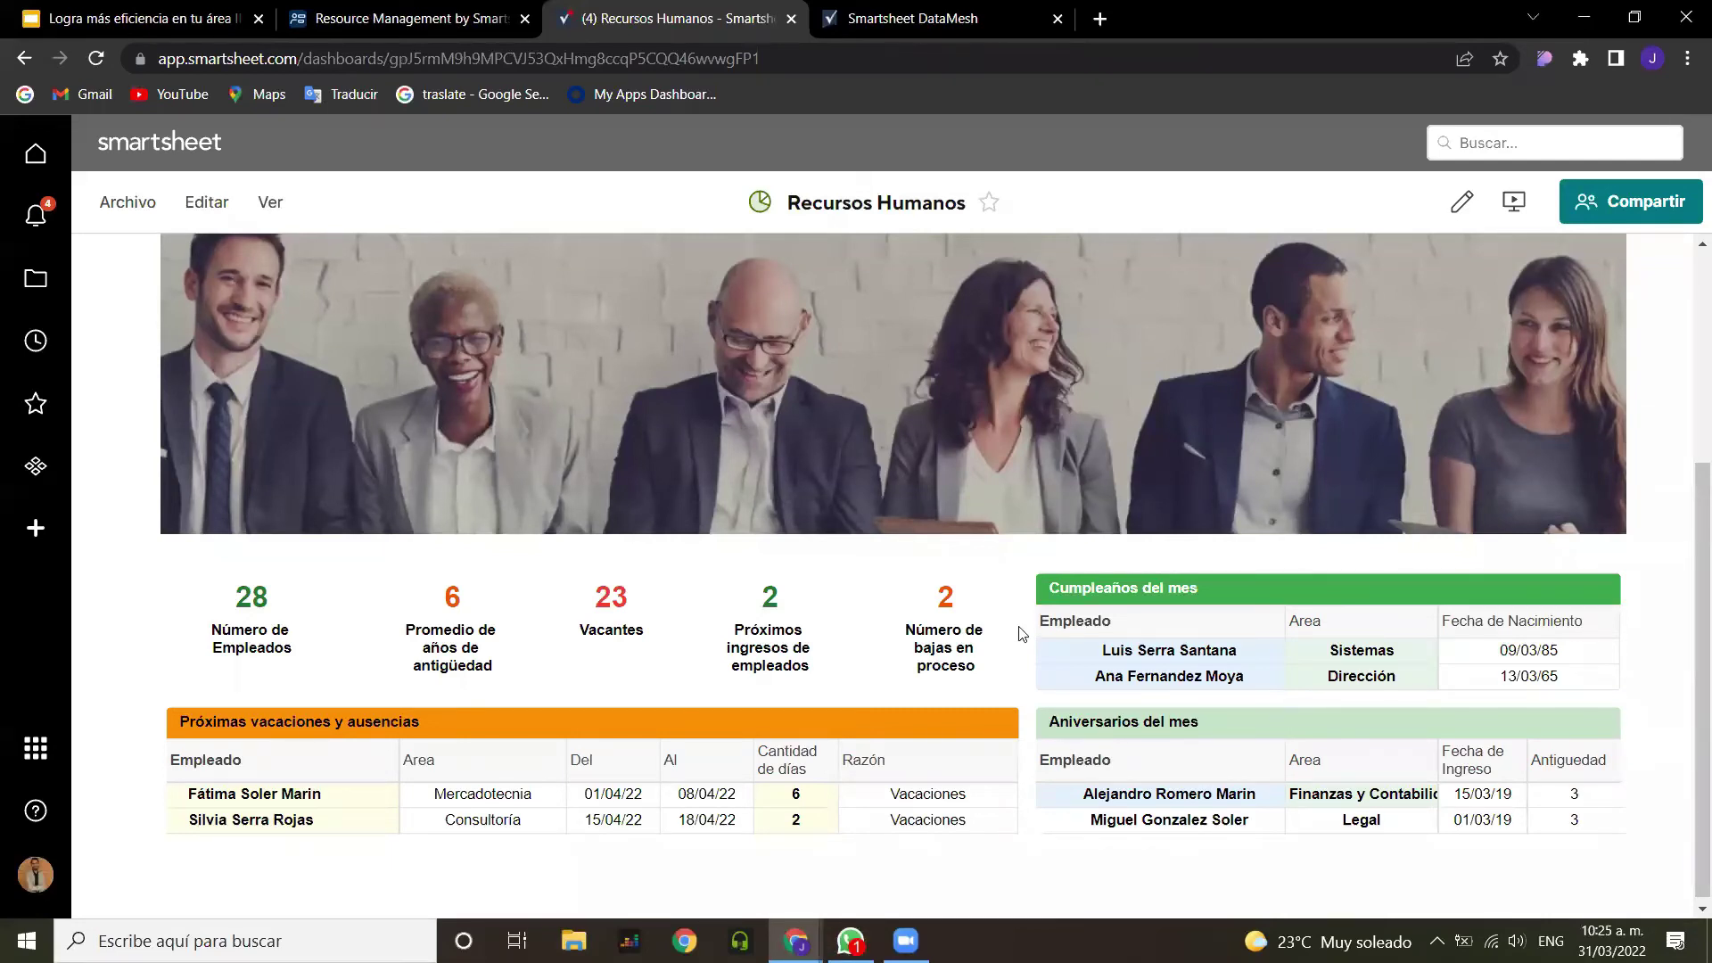
scroll(1019, 634, "up", 2)
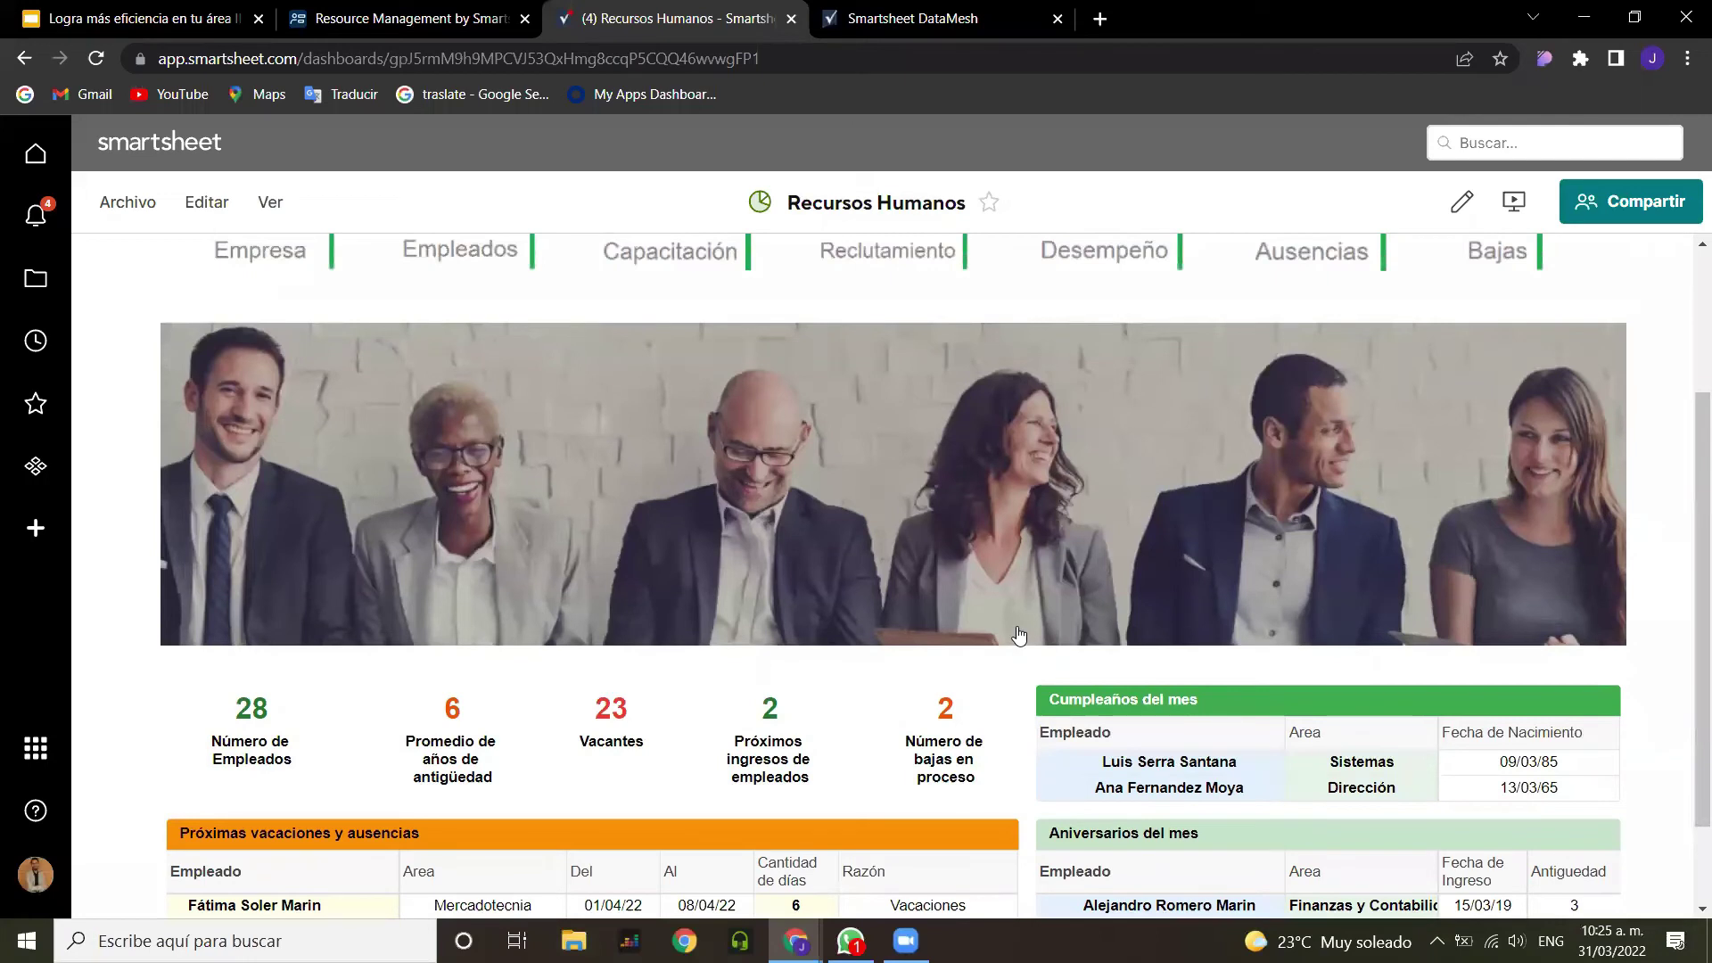
scroll(1020, 633, "up", 3)
scroll(1020, 633, "down", 1)
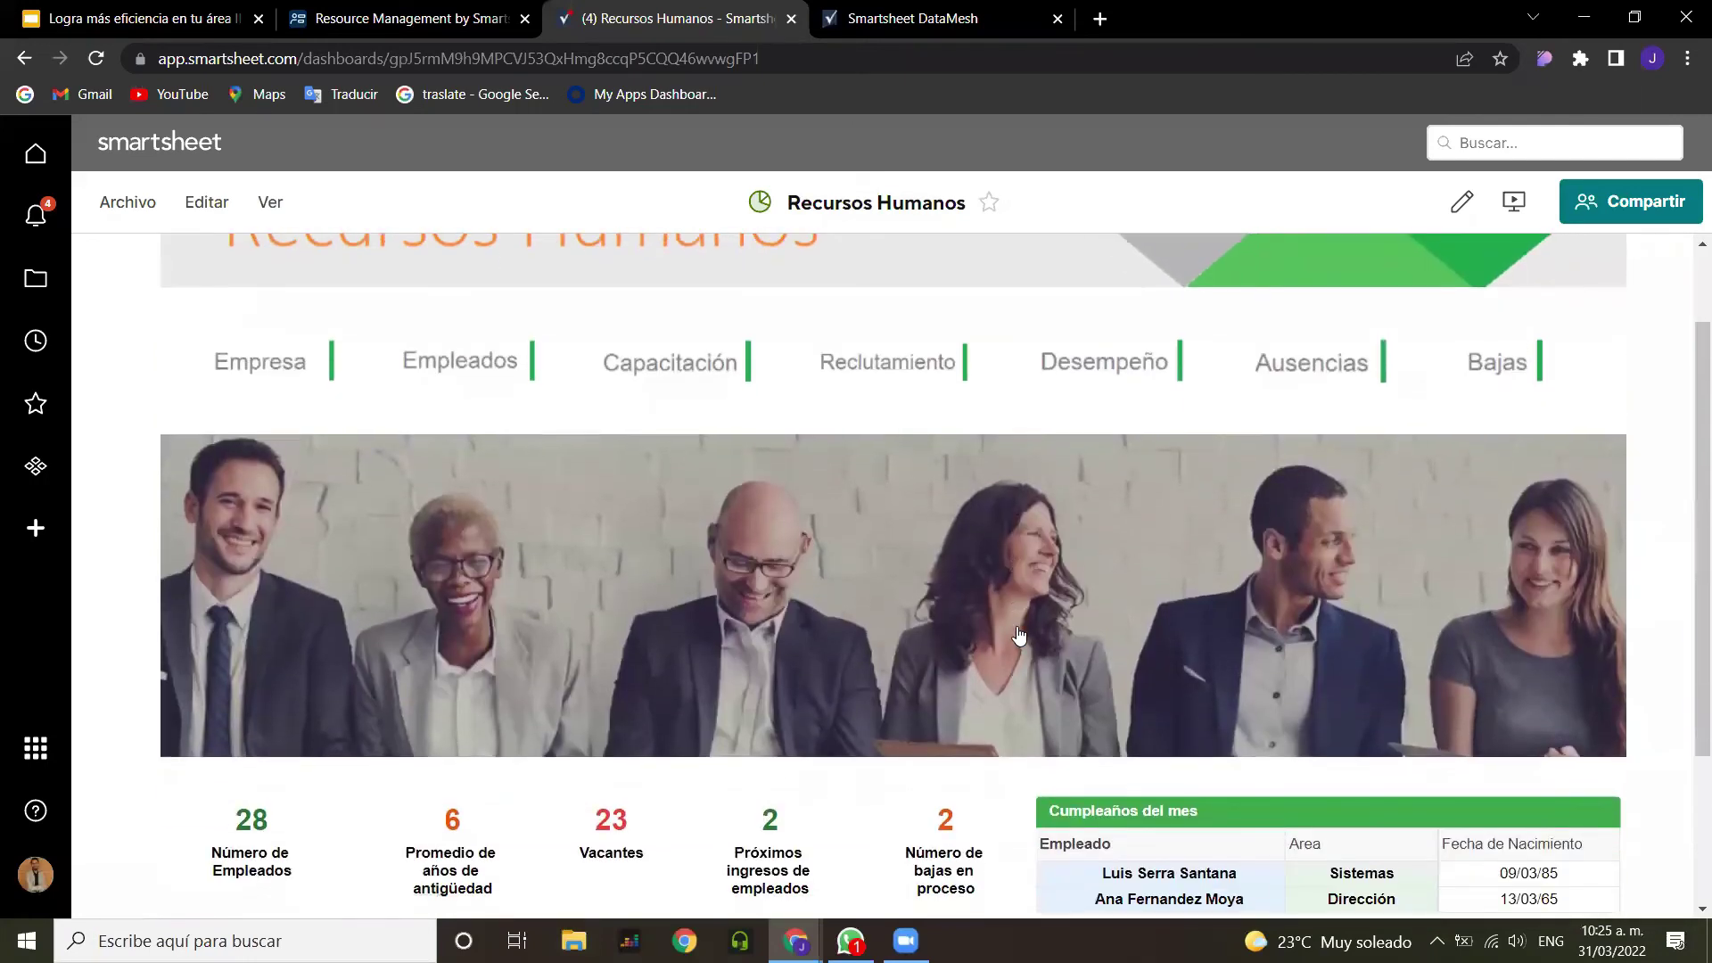
scroll(1020, 633, "down", 3)
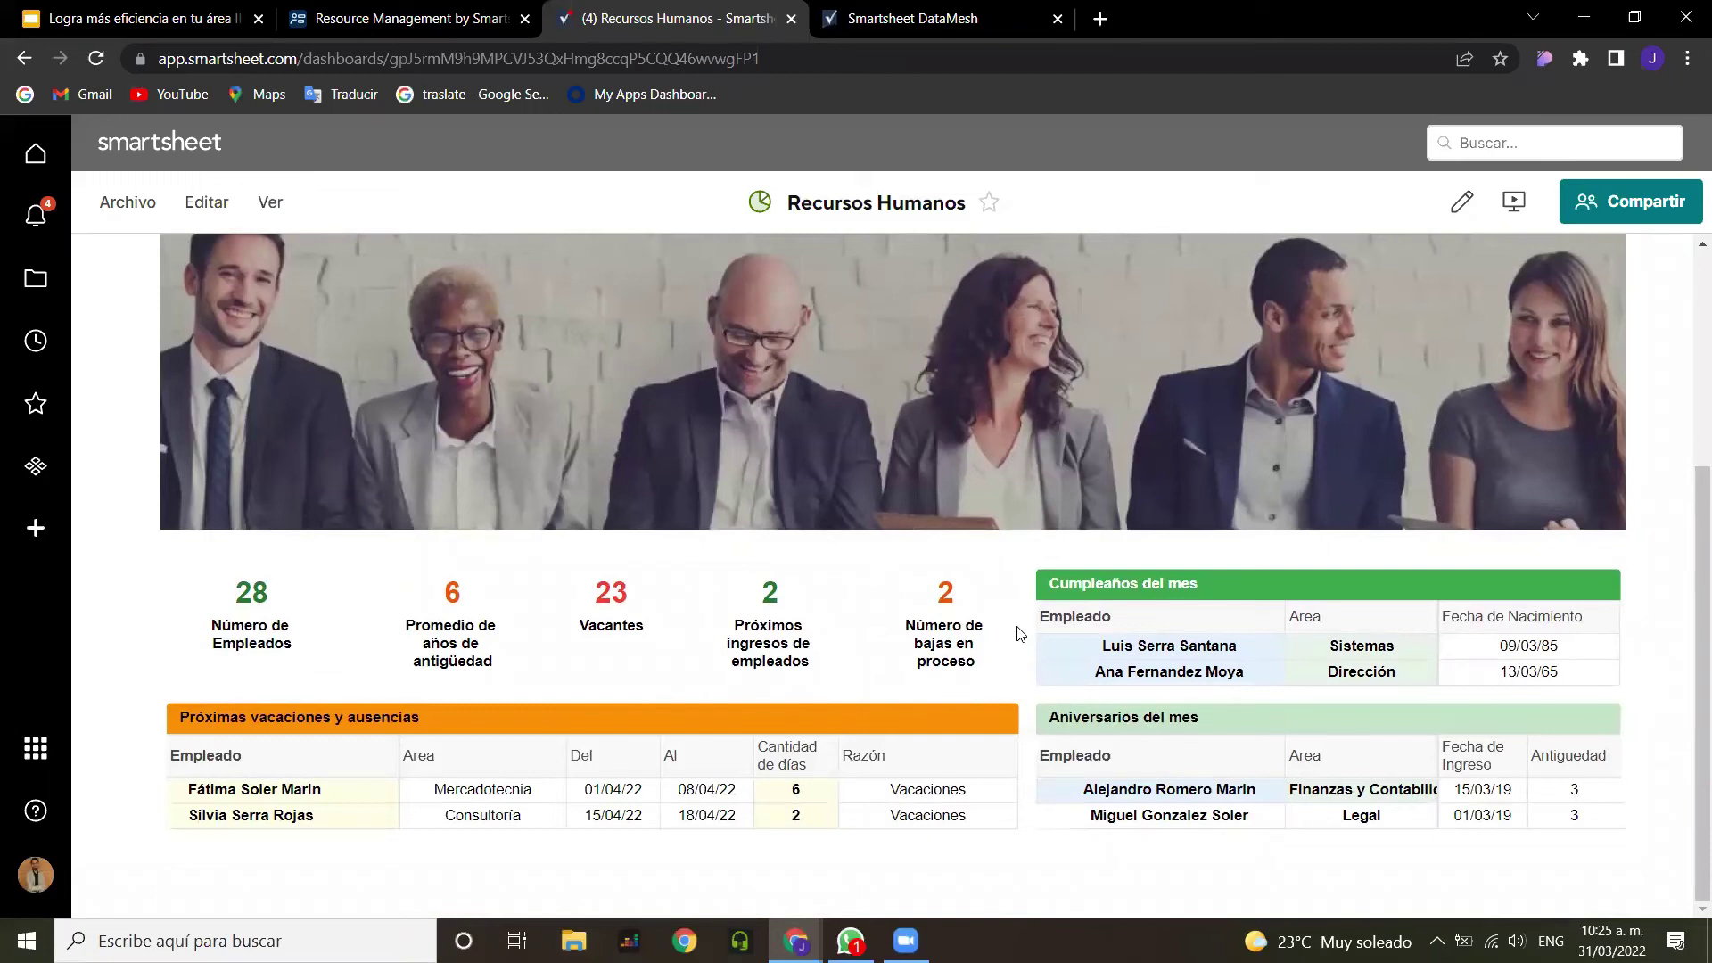
scroll(1022, 634, "up", 3)
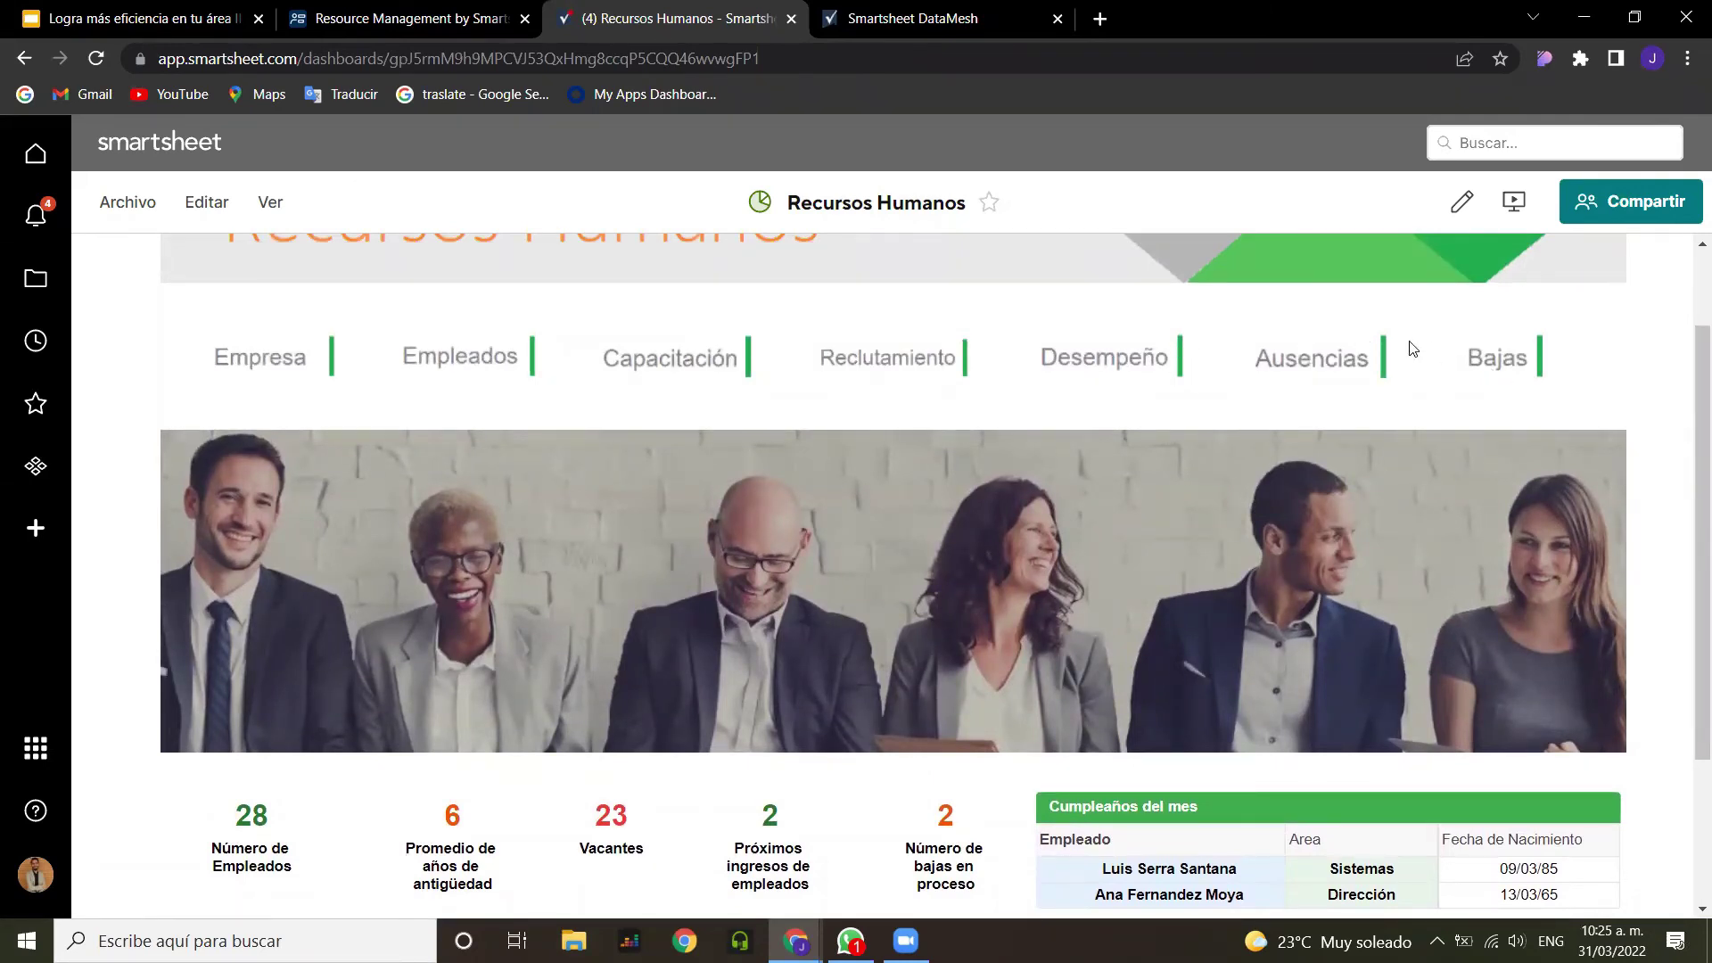
Step: Go to the Ausencias y vacaciones dashboard and review its charts: 6 requests, 1 pending approval
left_click(1318, 365)
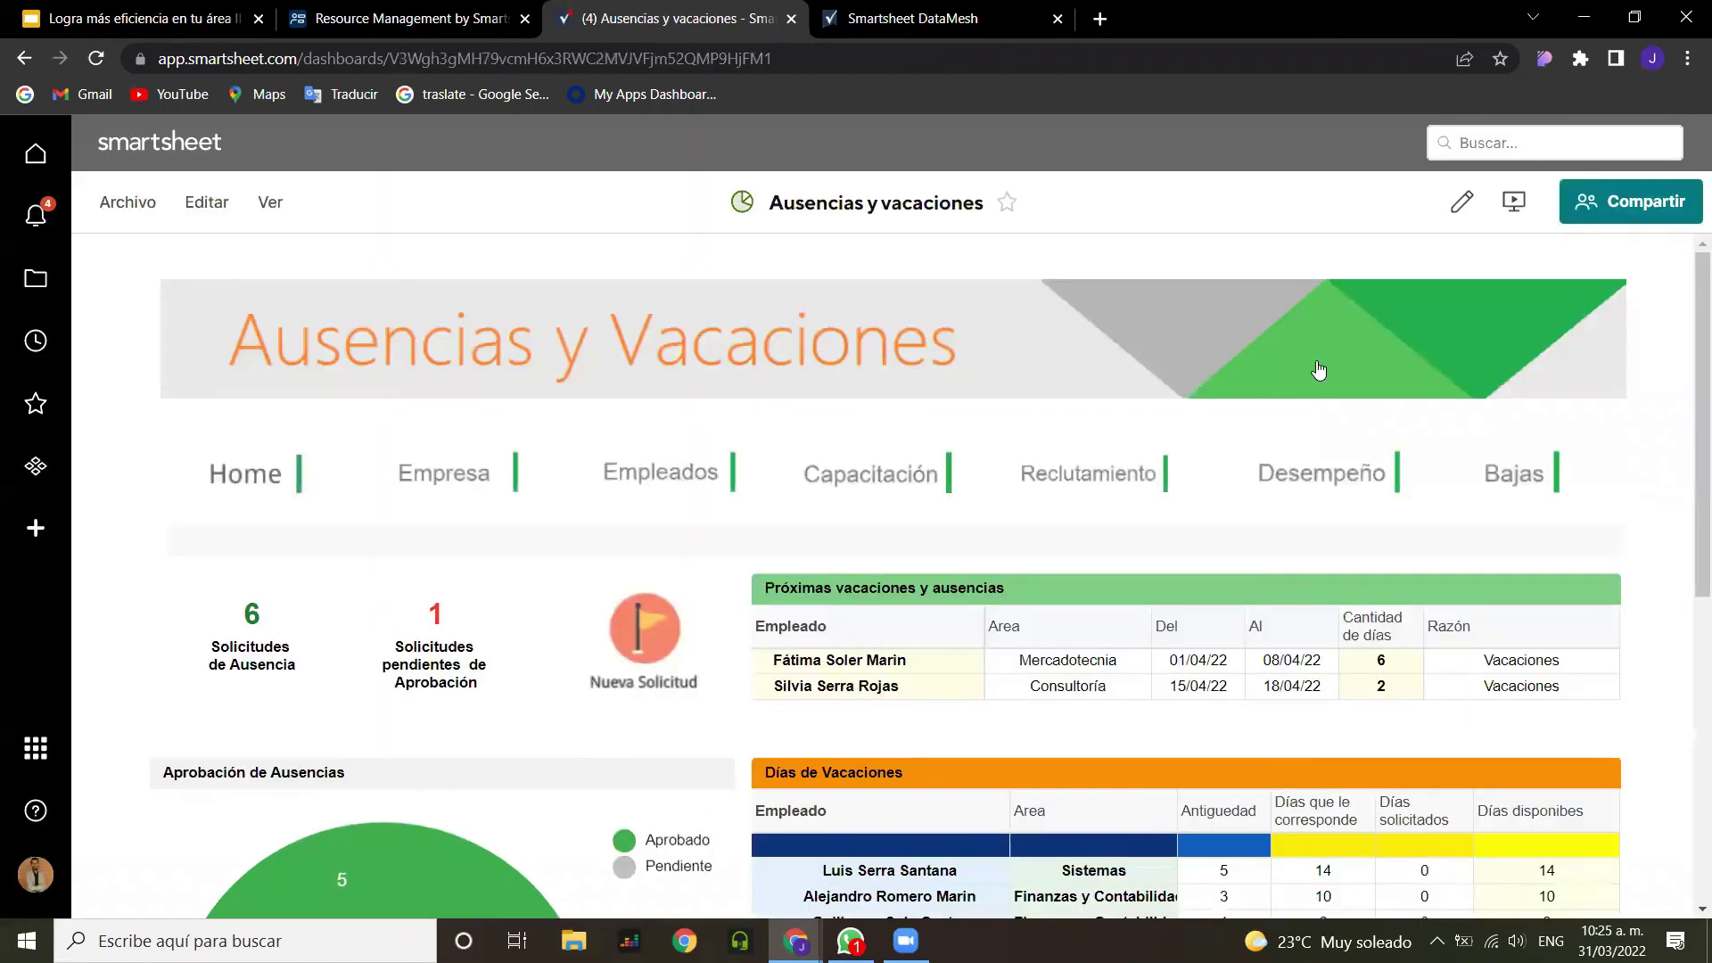
scroll(1231, 516, "down", 4)
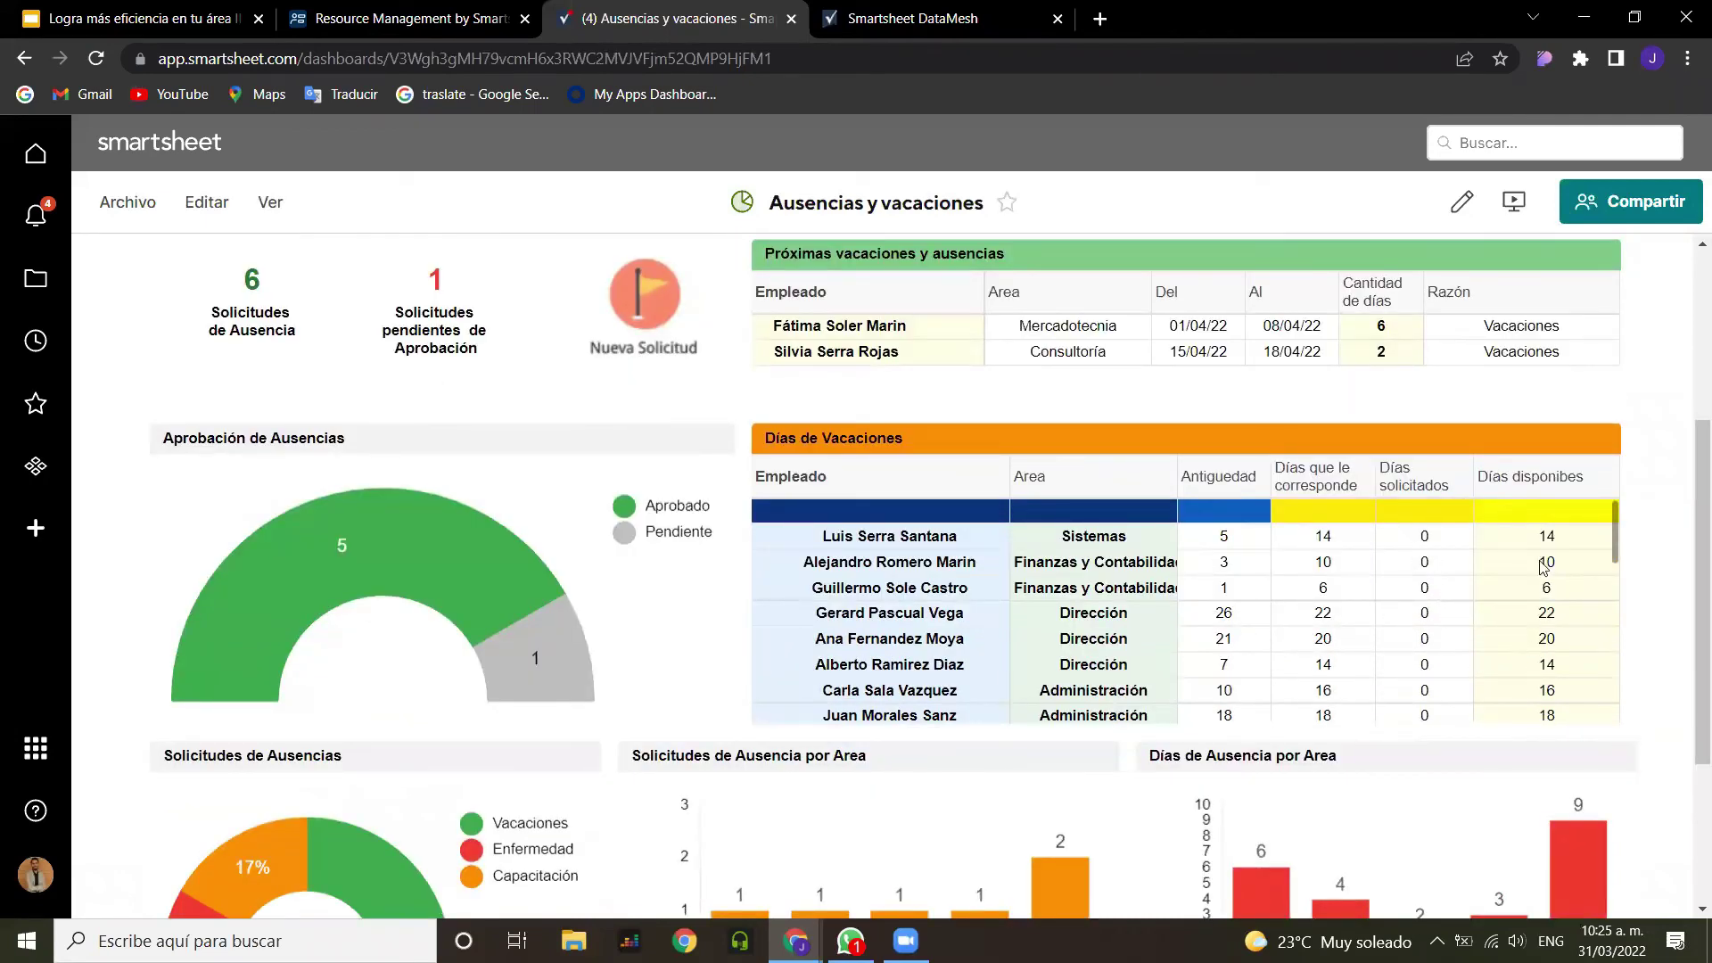
scroll(1391, 660, "down", 1)
scroll(1393, 658, "down", 3)
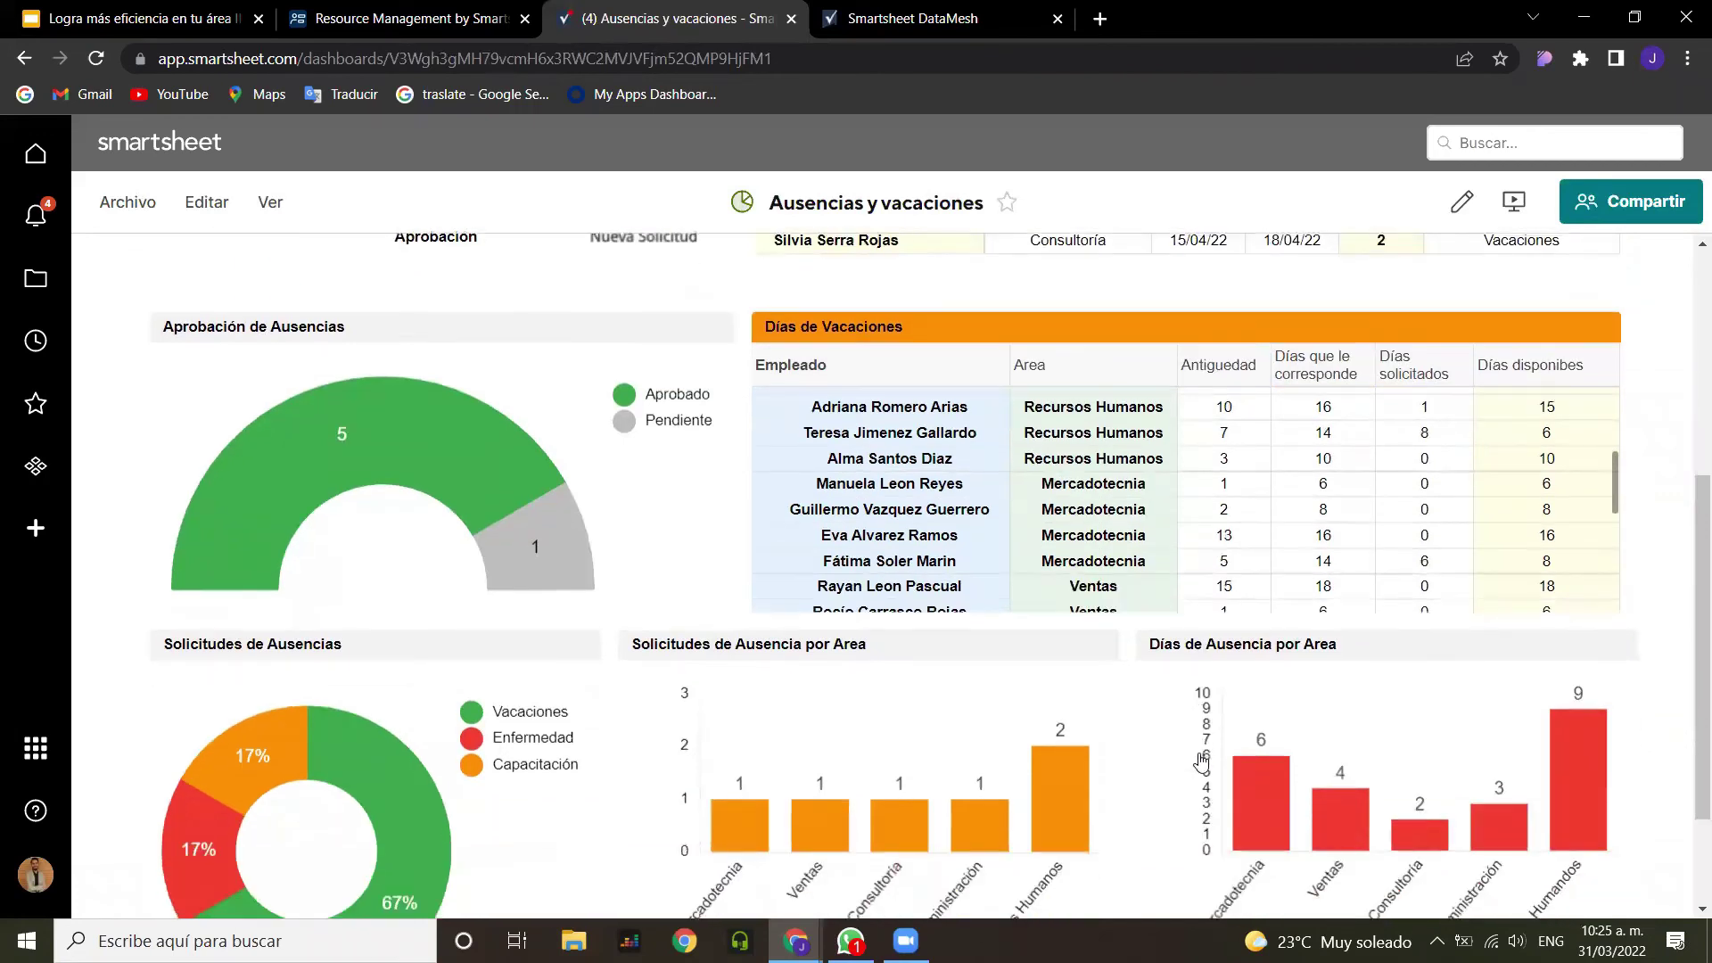
scroll(1380, 567, "up", 4)
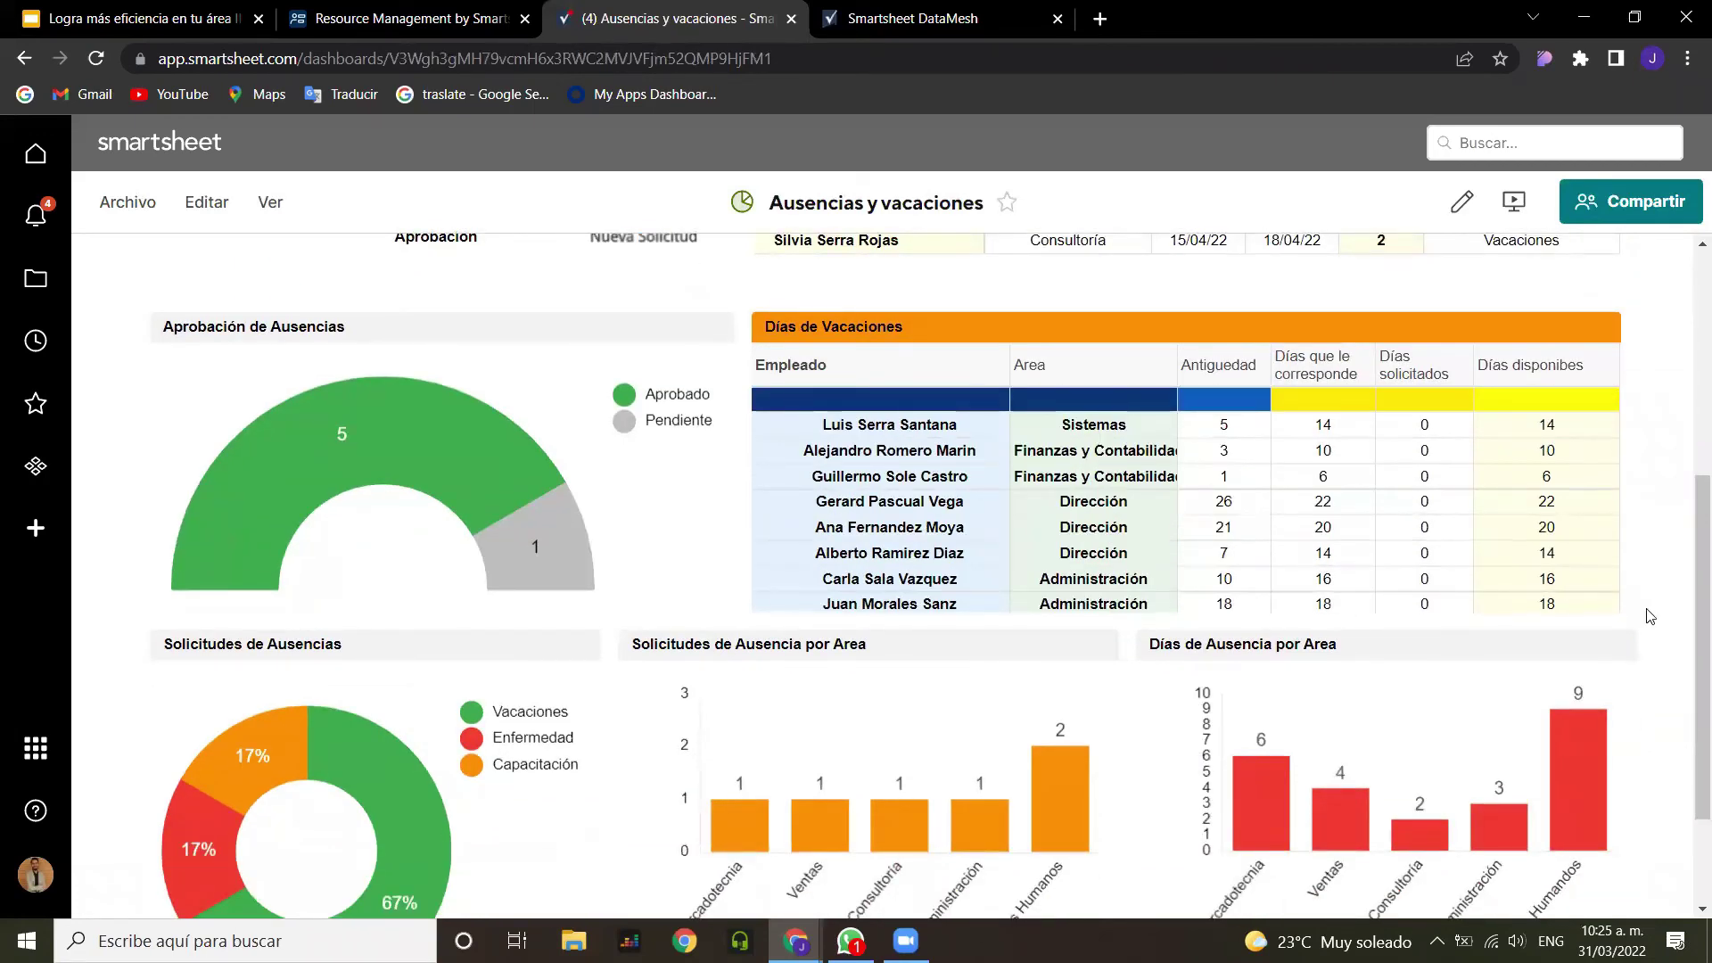
scroll(1650, 615, "up", 3)
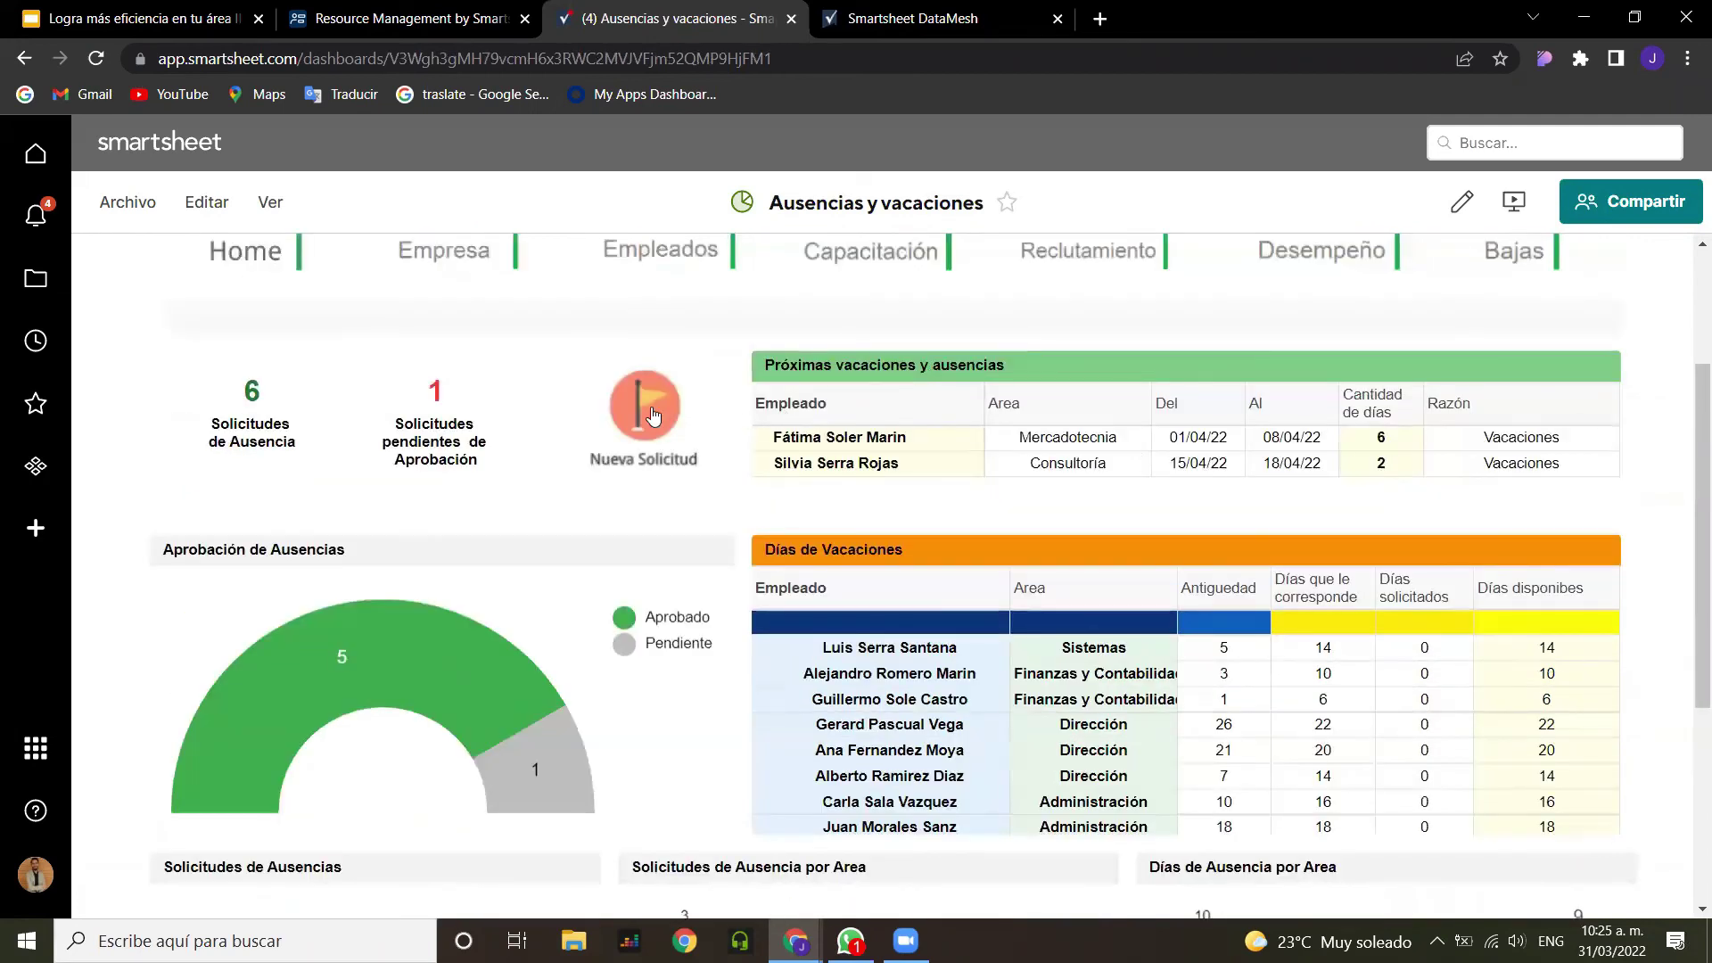
Step: Preview the Nueva Solicitud absence request form, then close it
left_click(651, 406)
scroll(936, 441, "down", 5)
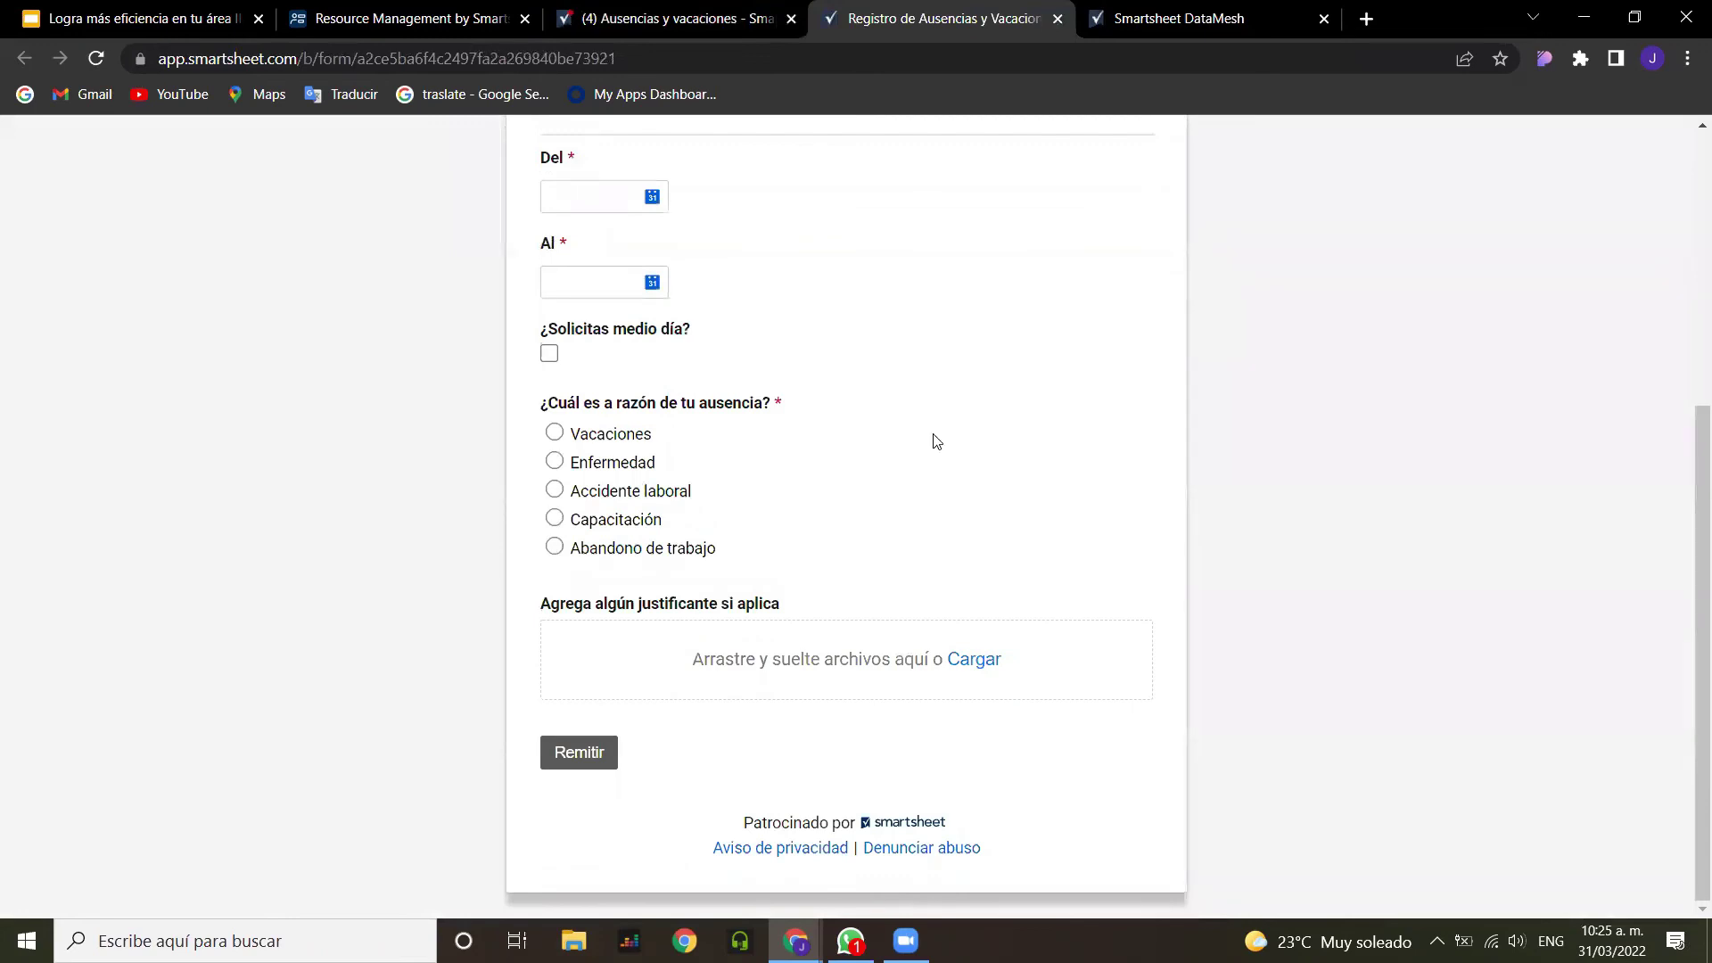
scroll(936, 442, "up", 5)
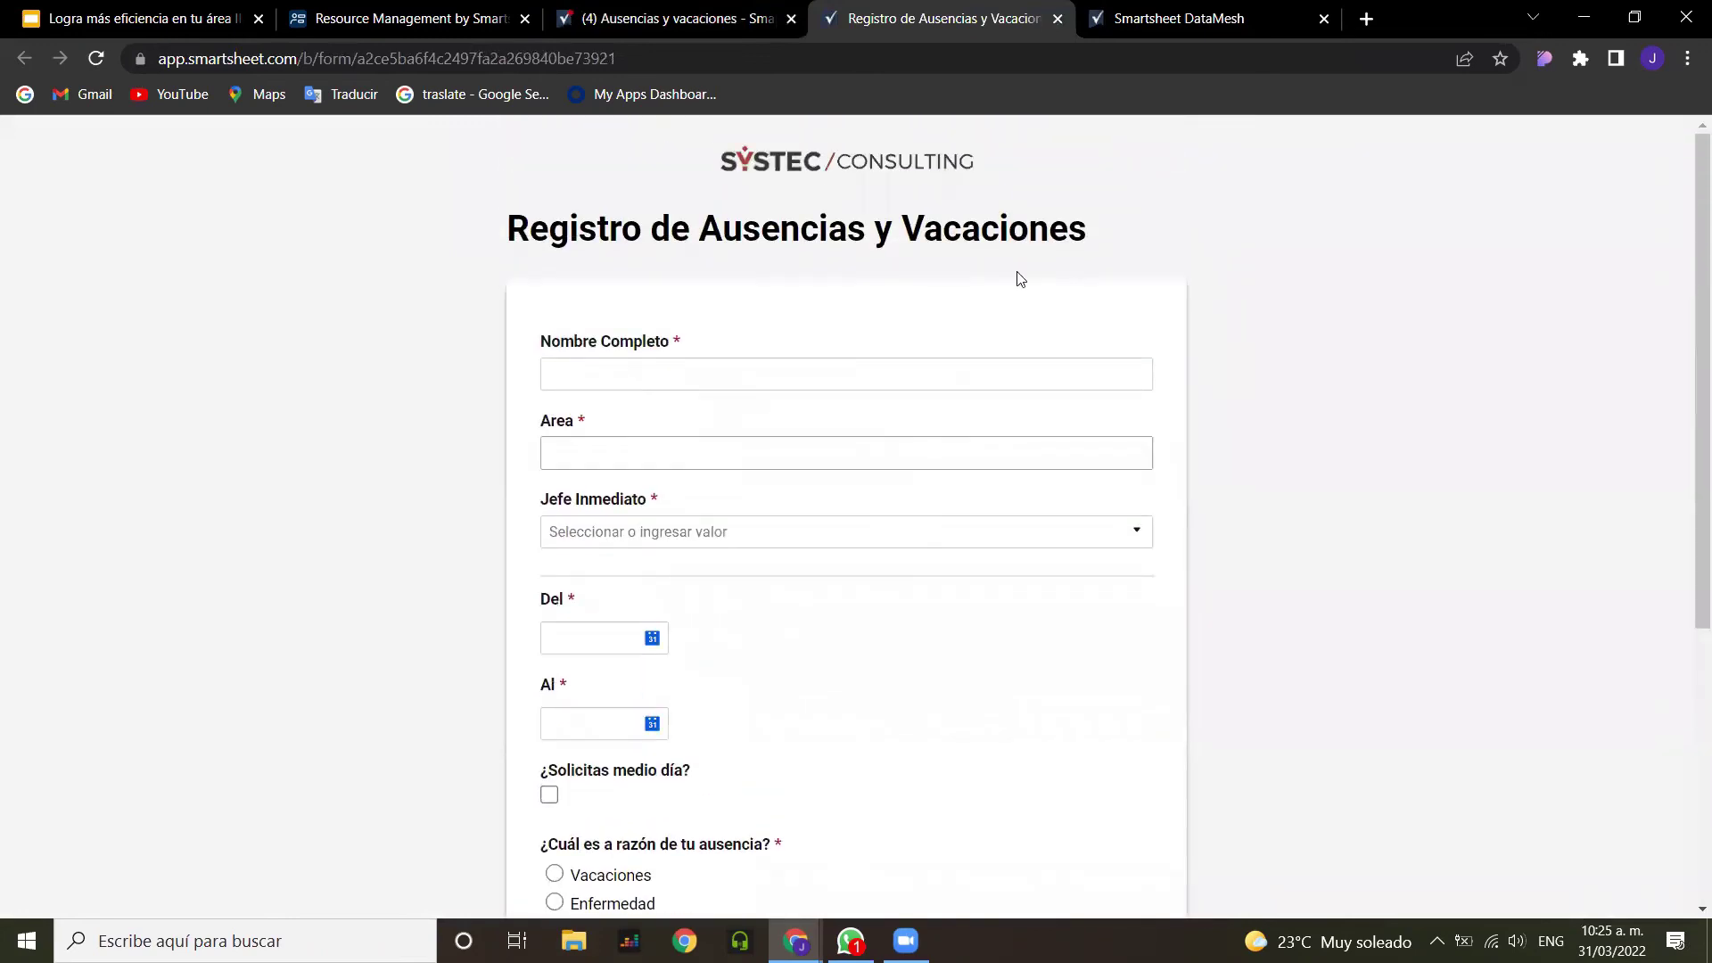
left_click(1058, 19)
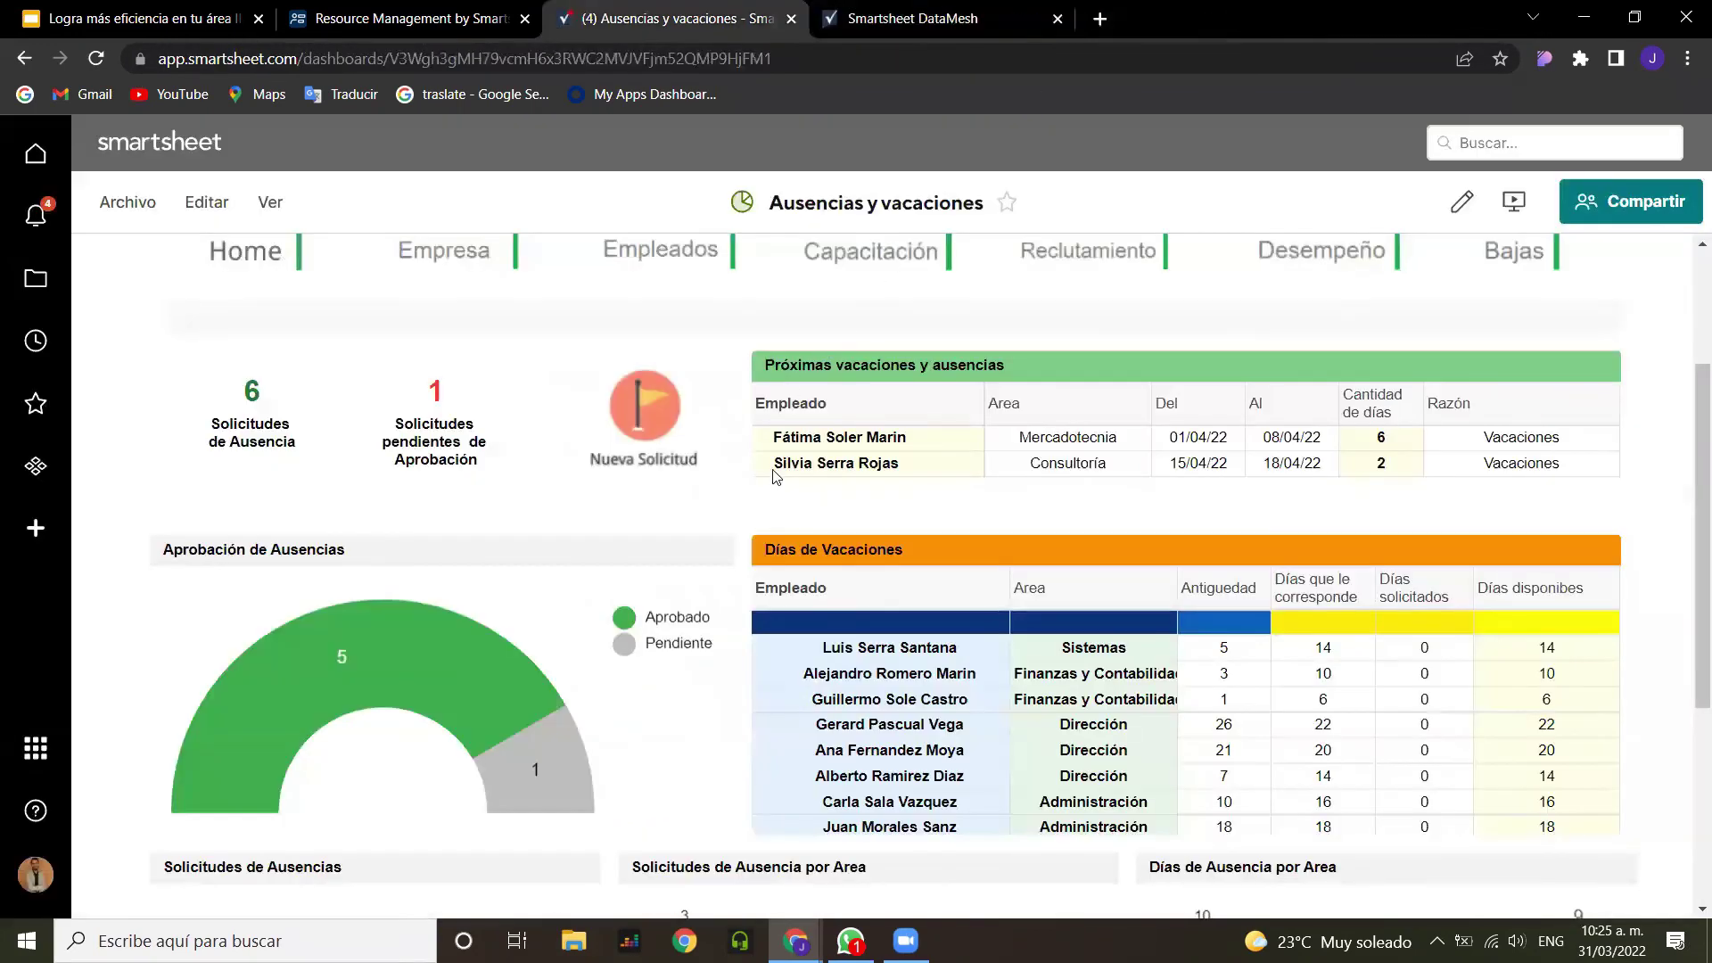
scroll(1008, 552, "down", 1)
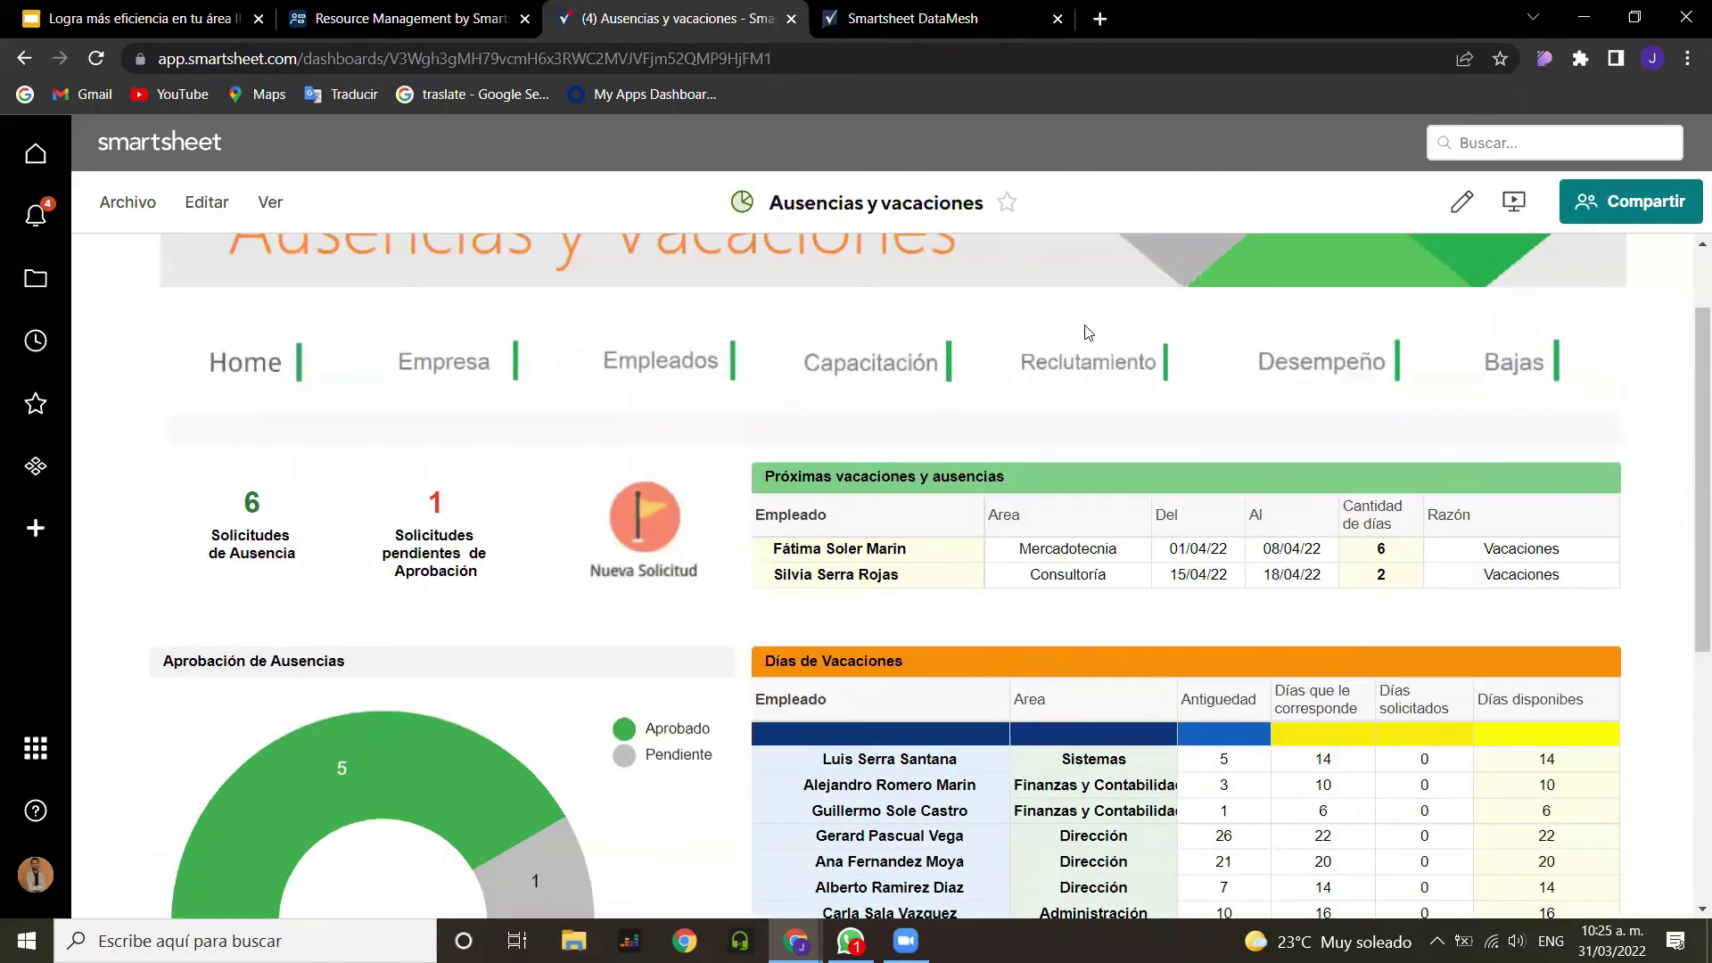
Step: Go to the Desempeño dashboard and review its evaluation score table and charts
left_click(1325, 361)
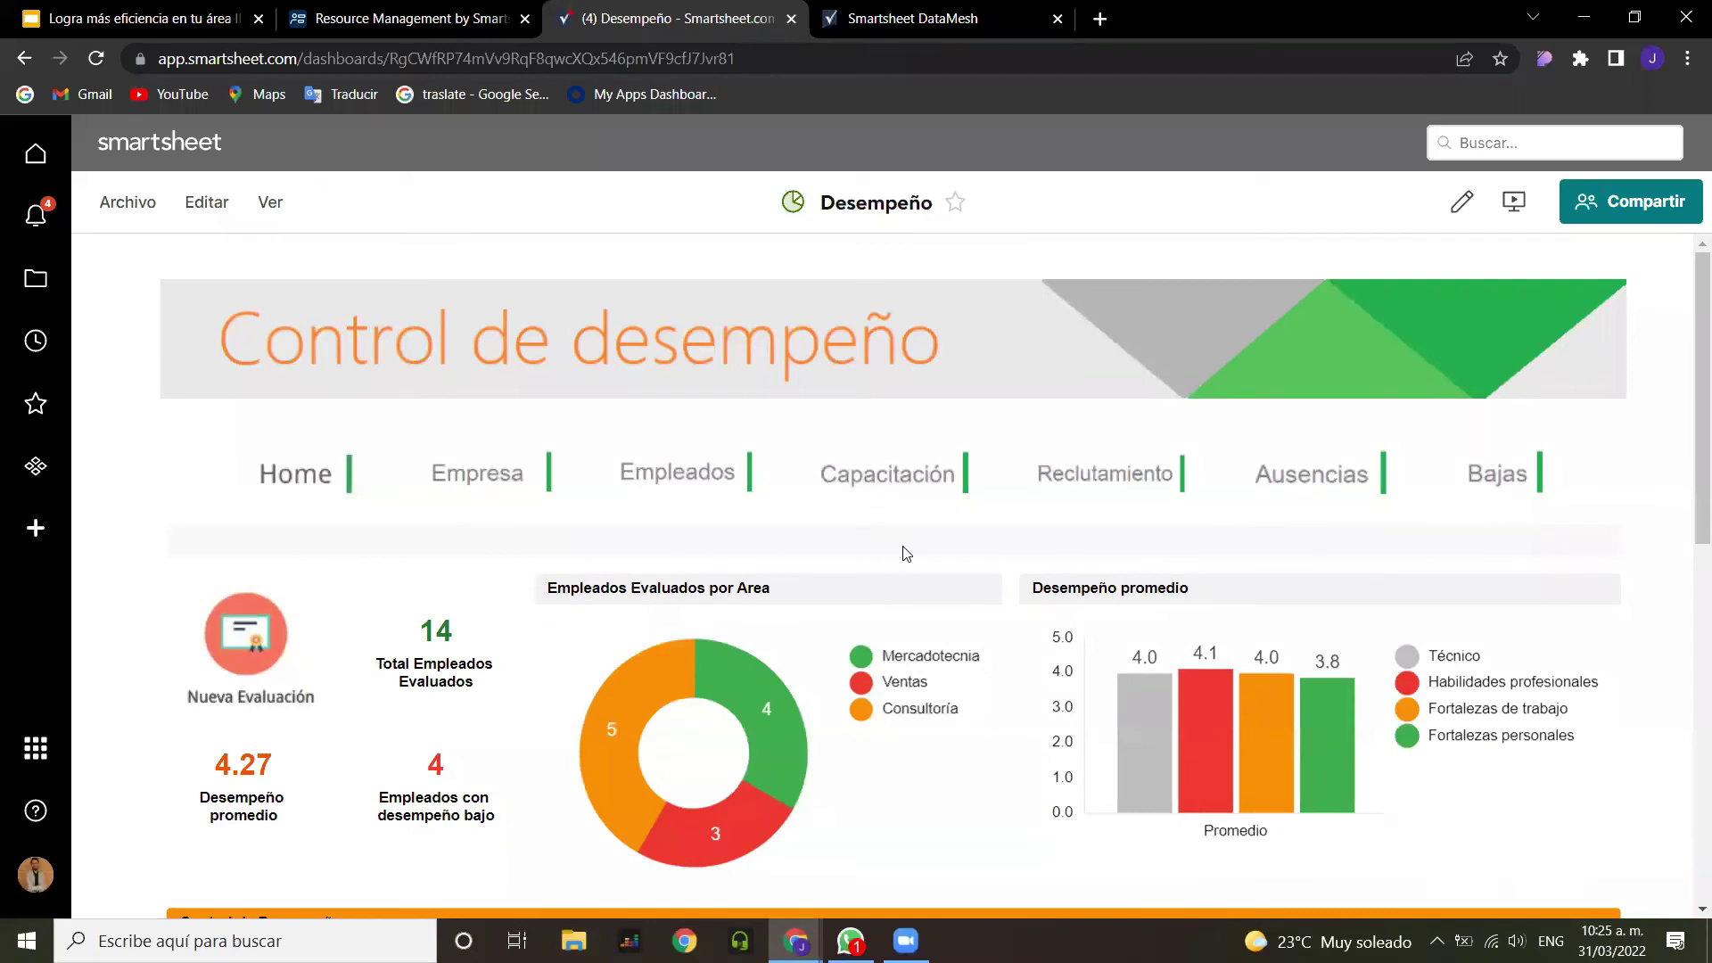
scroll(1624, 596, "down", 4)
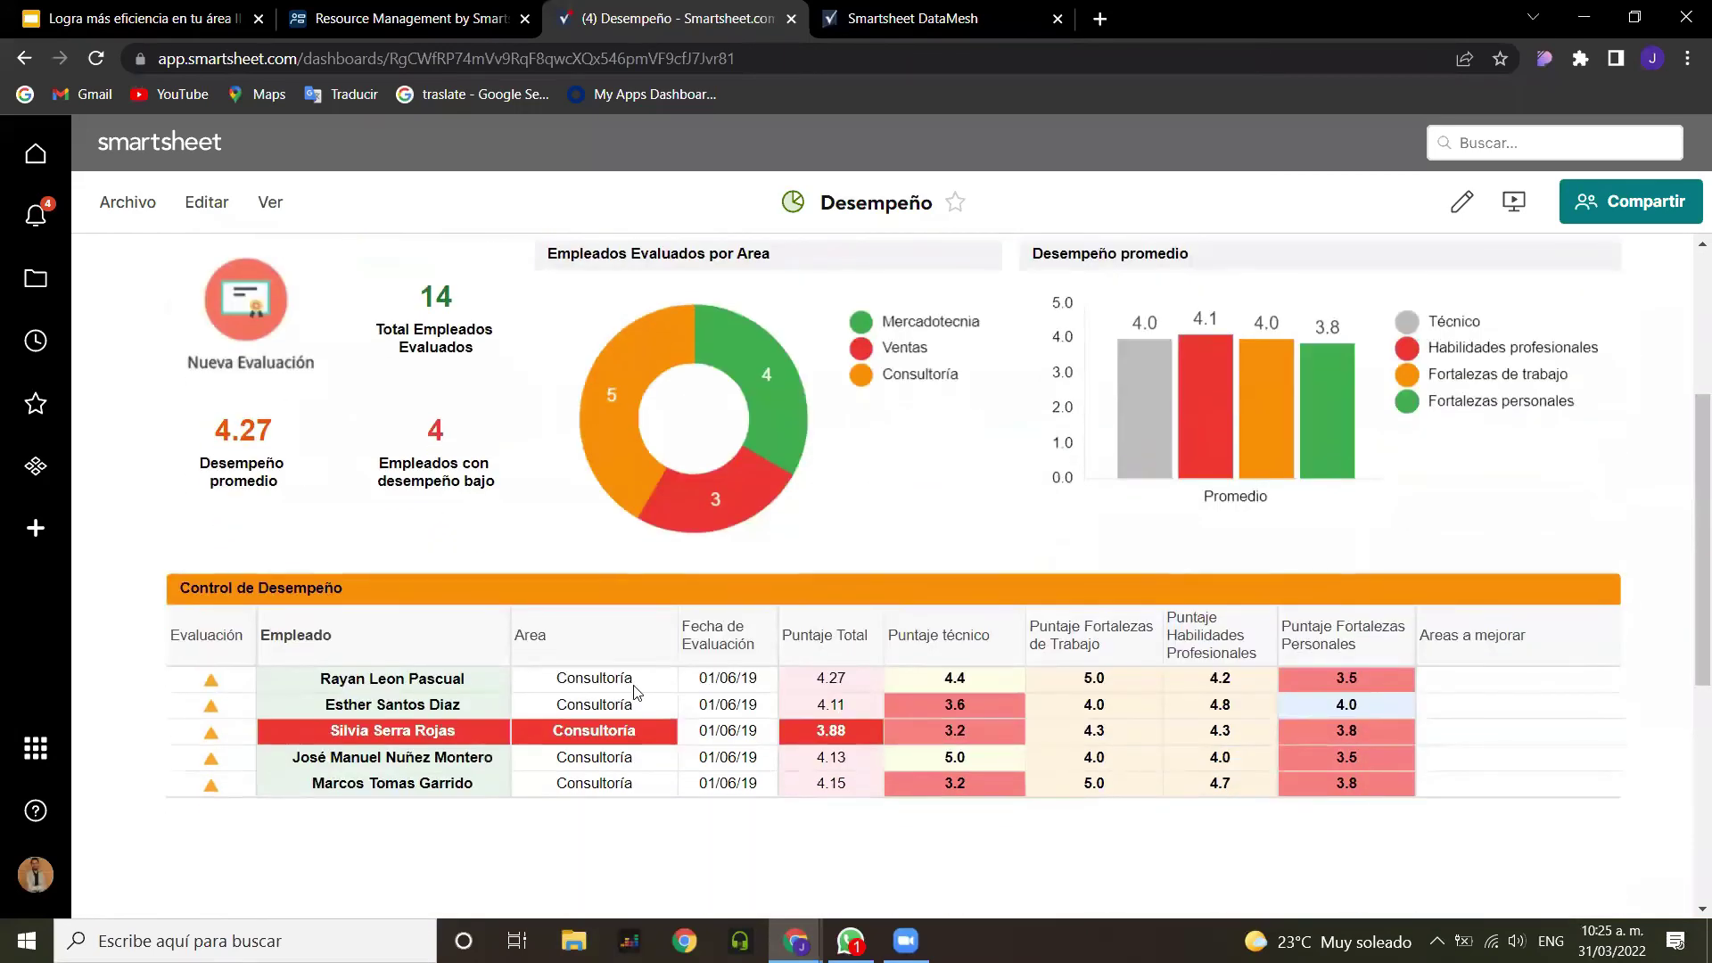
scroll(636, 693, "down", 3)
scroll(631, 675, "down", 3)
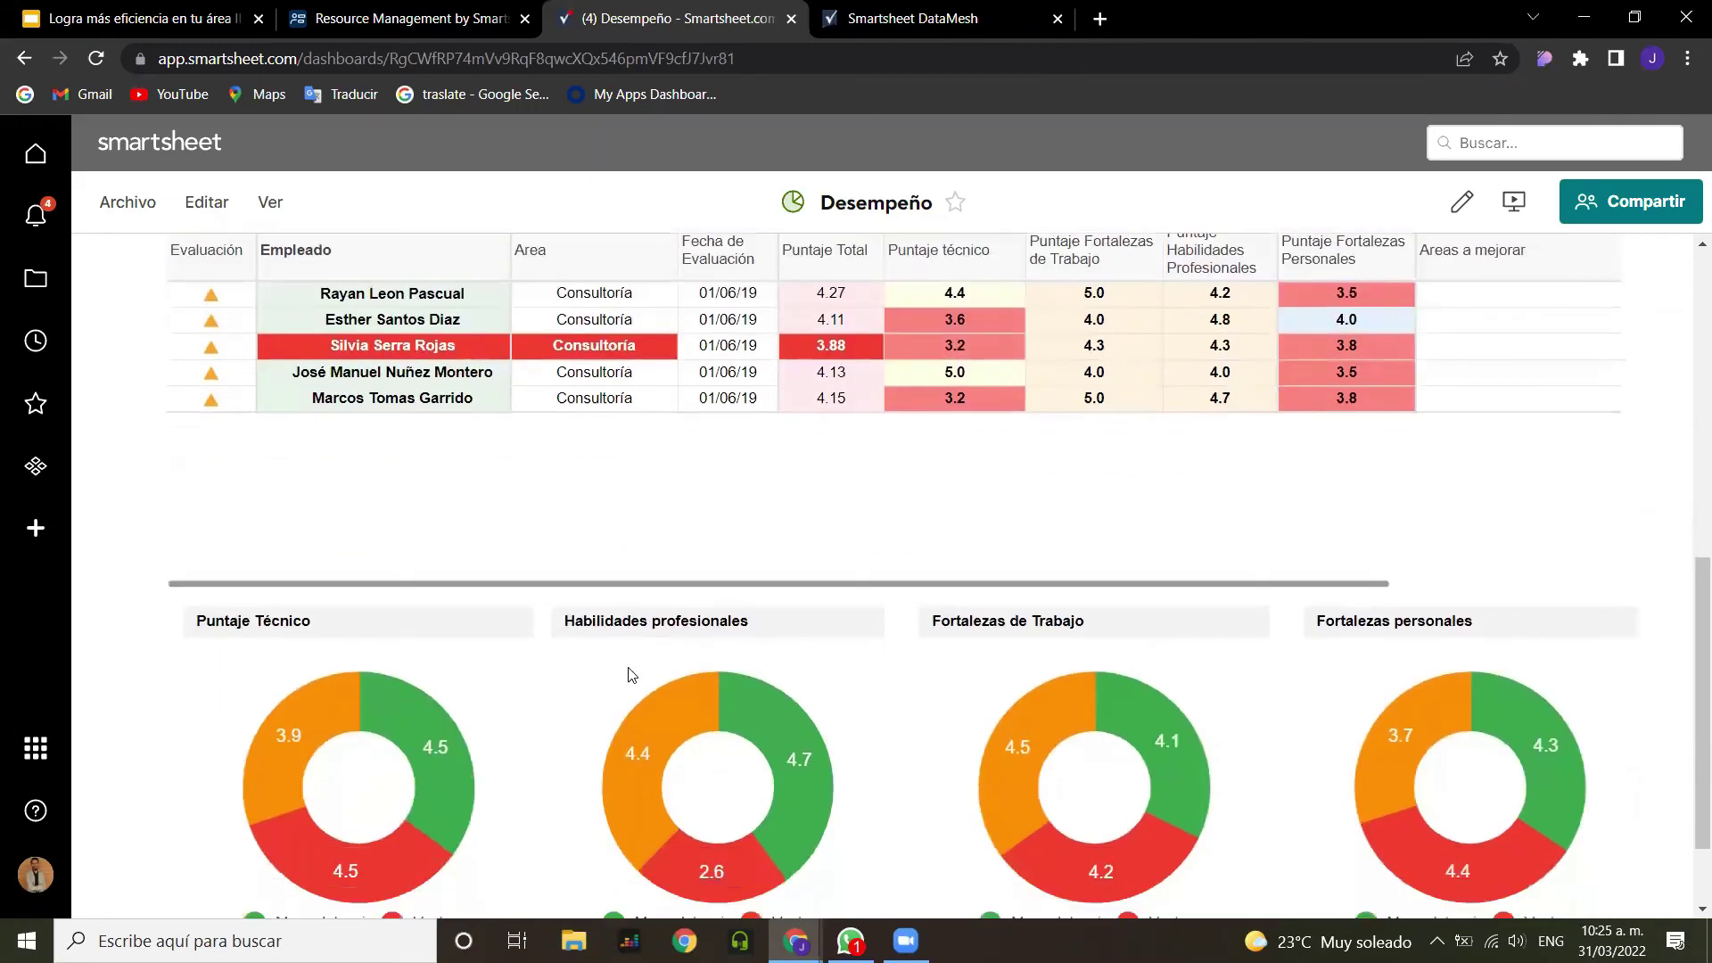
scroll(630, 676, "up", 3)
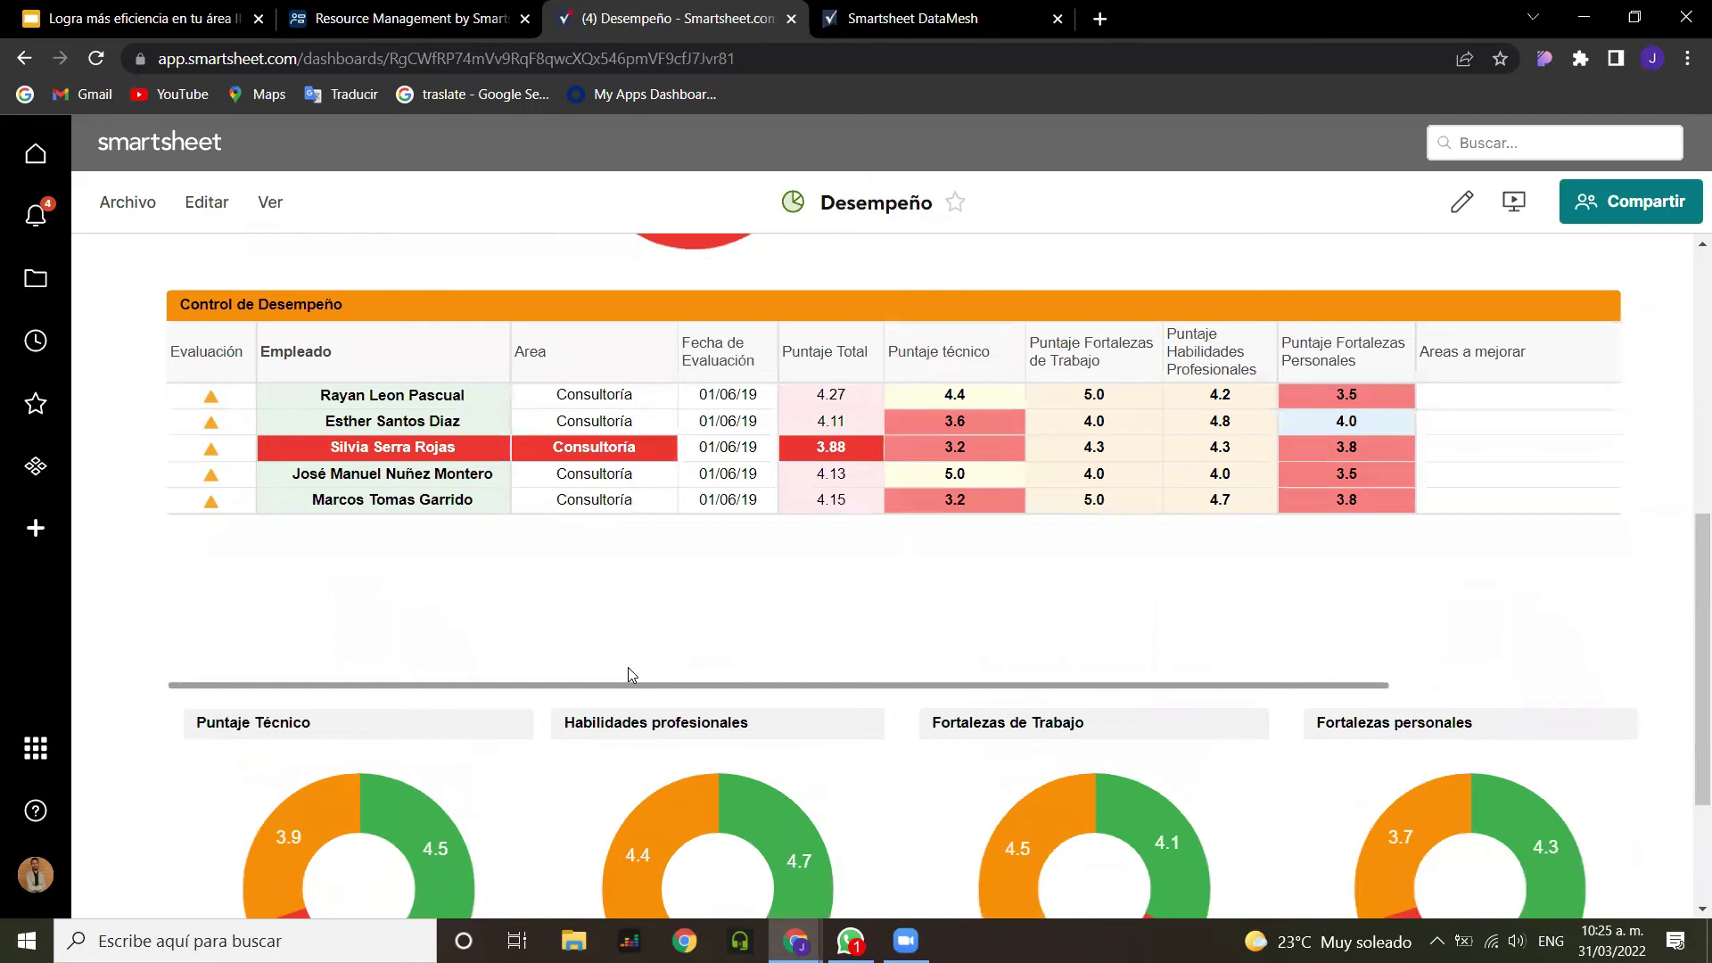
scroll(628, 675, "up", 2)
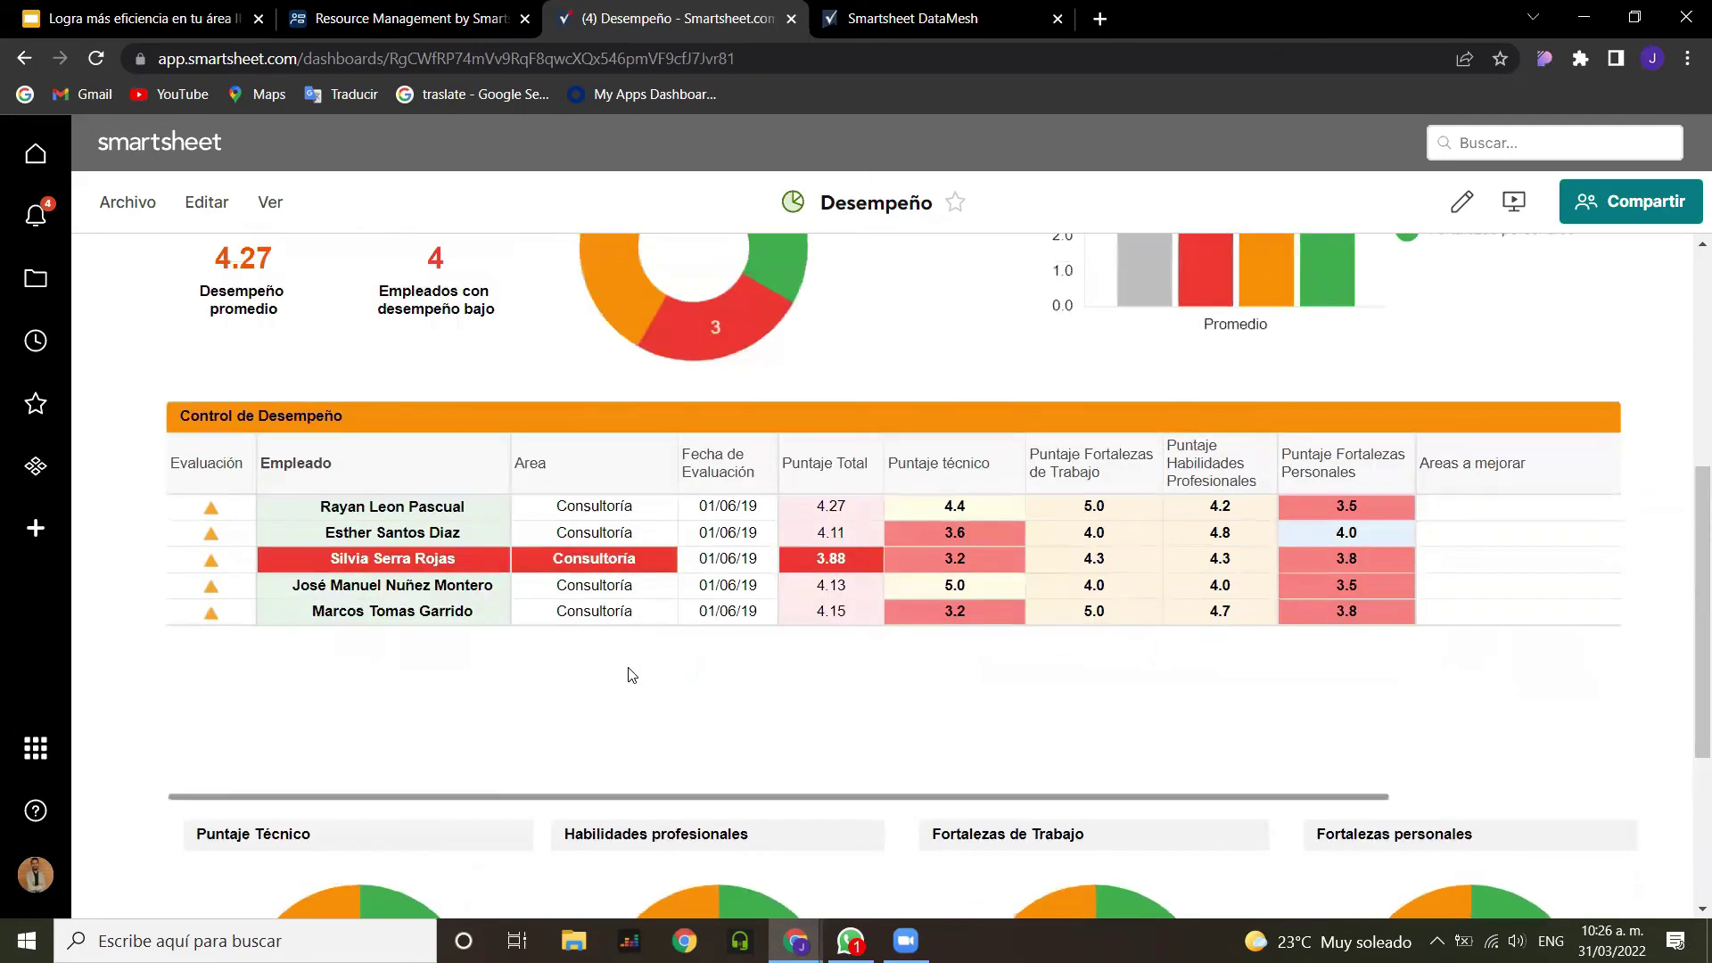
scroll(632, 675, "up", 2)
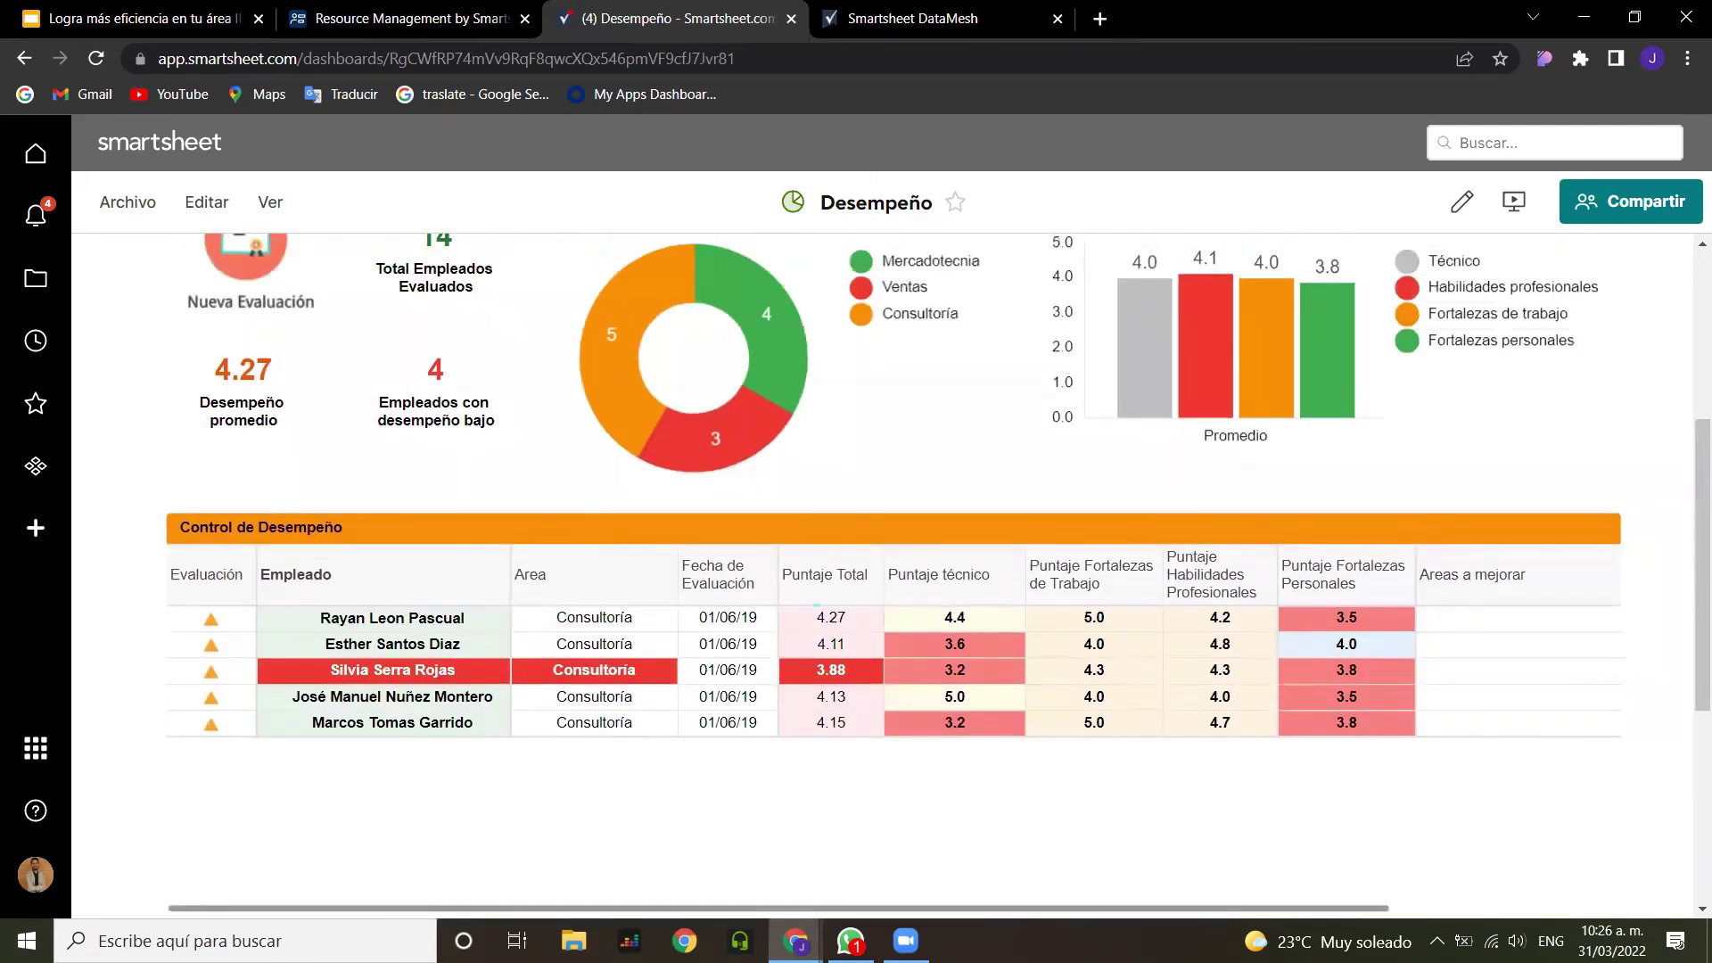
scroll(779, 566, "up", 2)
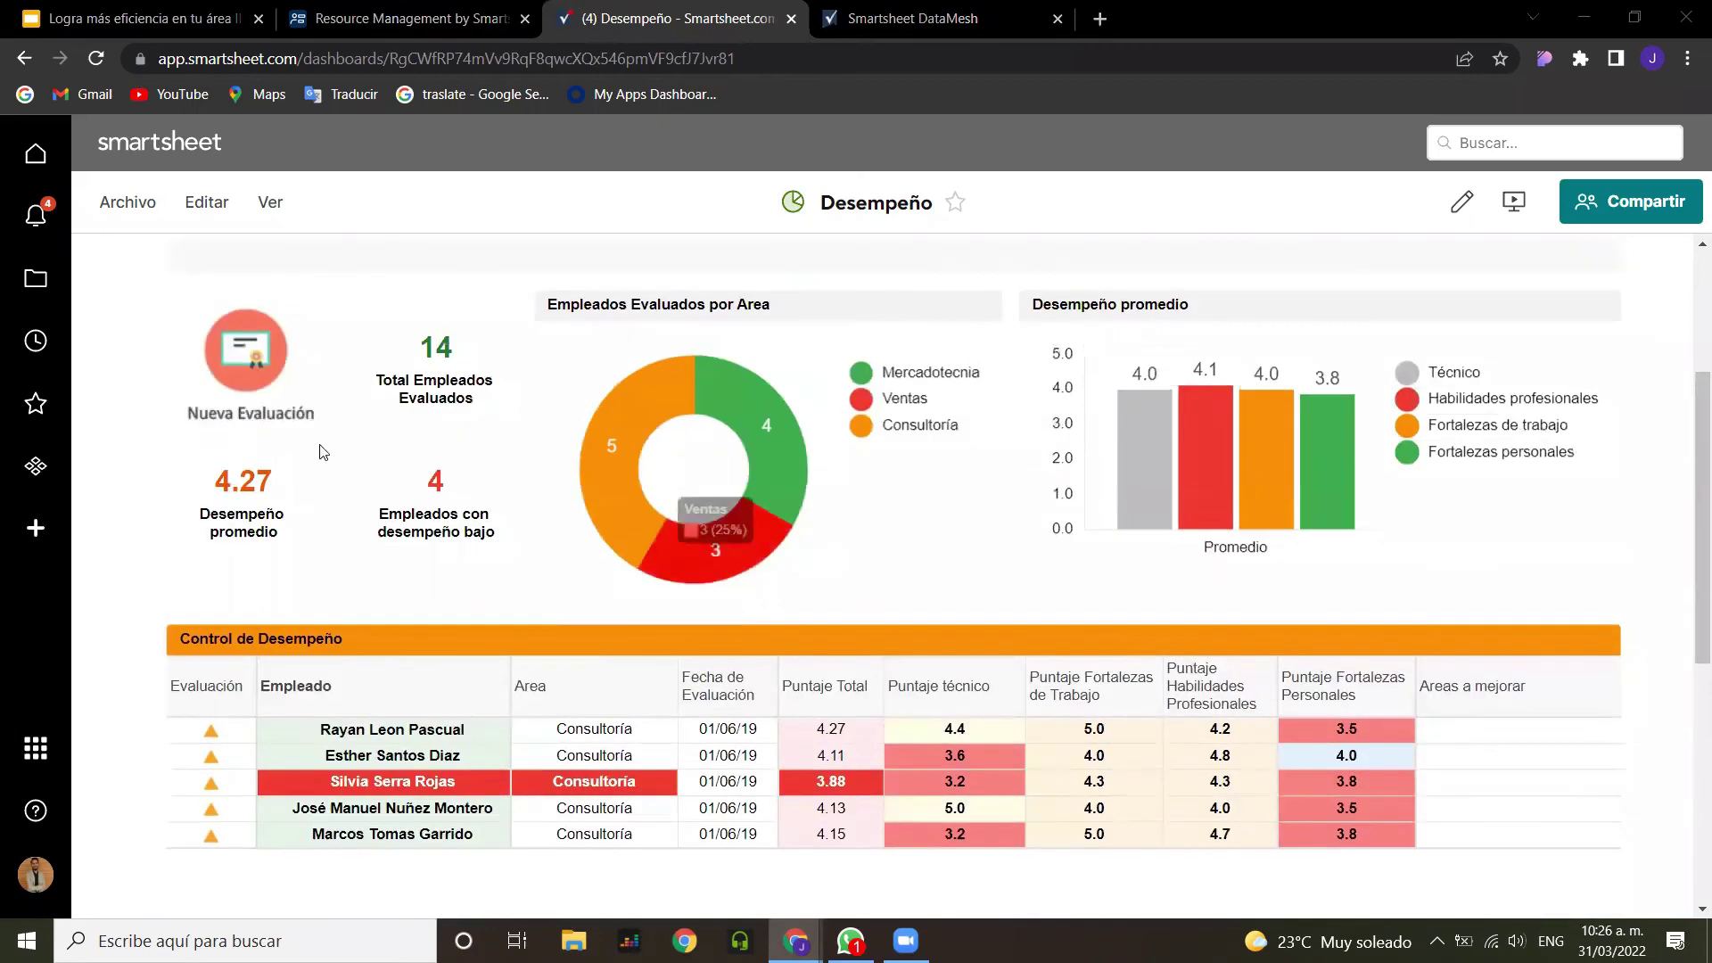
Step: Open the Nueva Evaluación employee performance evaluation form and scroll through it
left_click(237, 350)
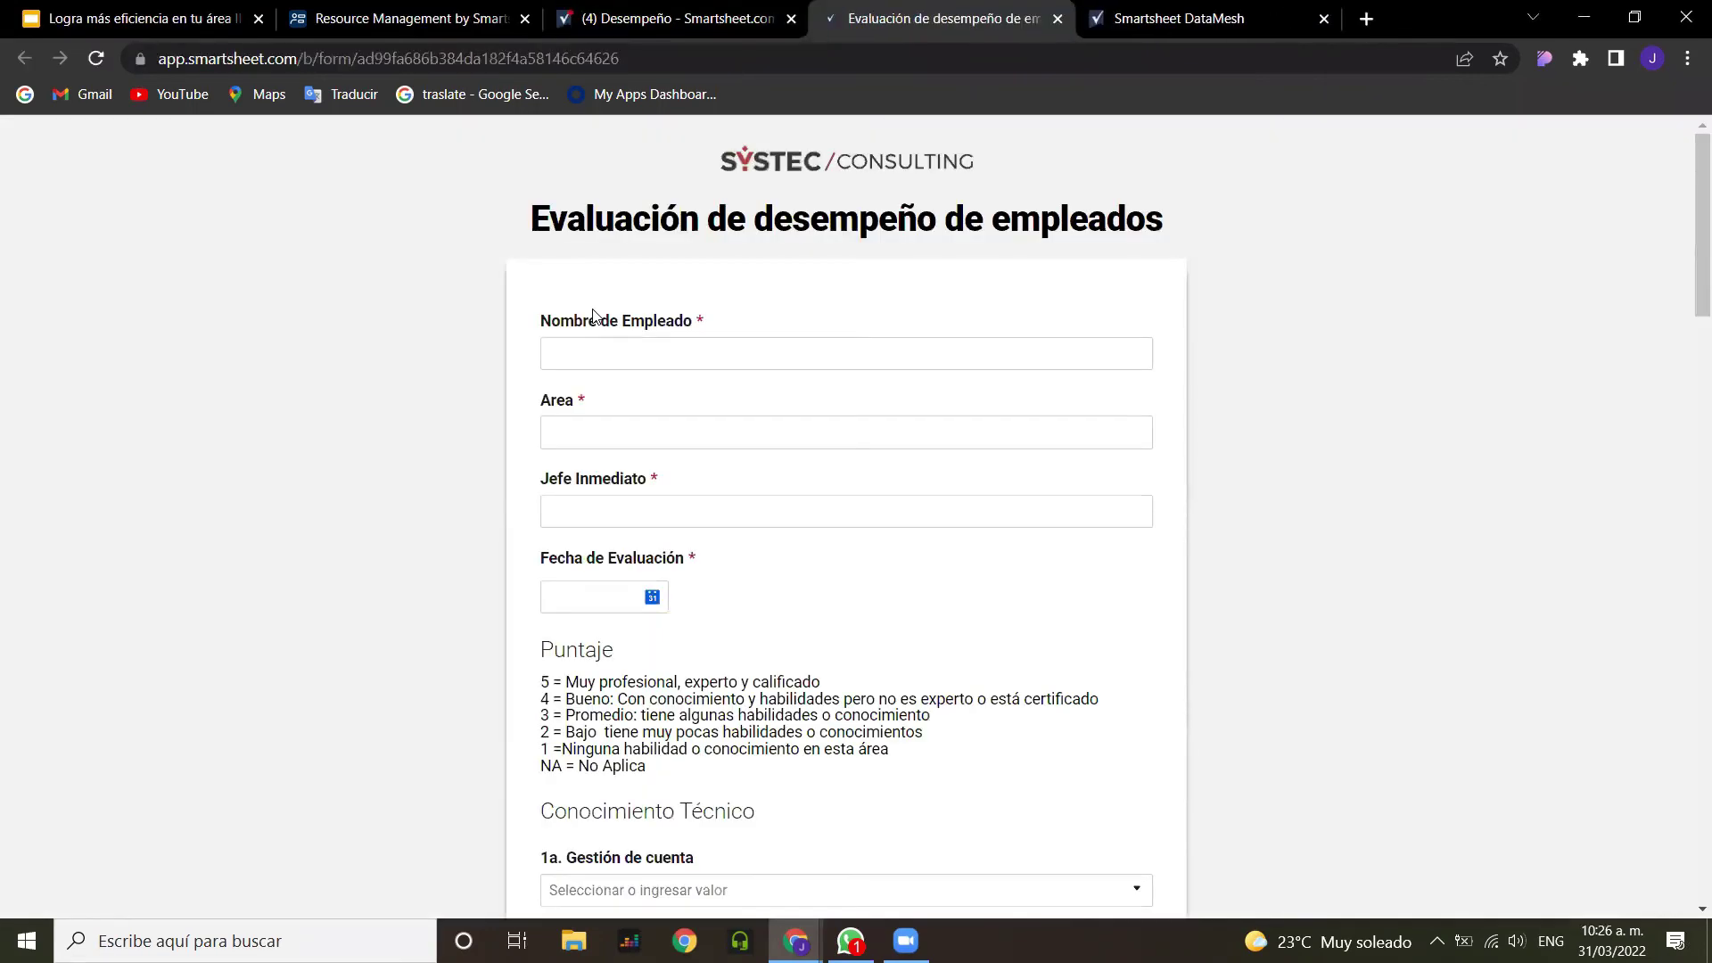
scroll(774, 444, "down", 4)
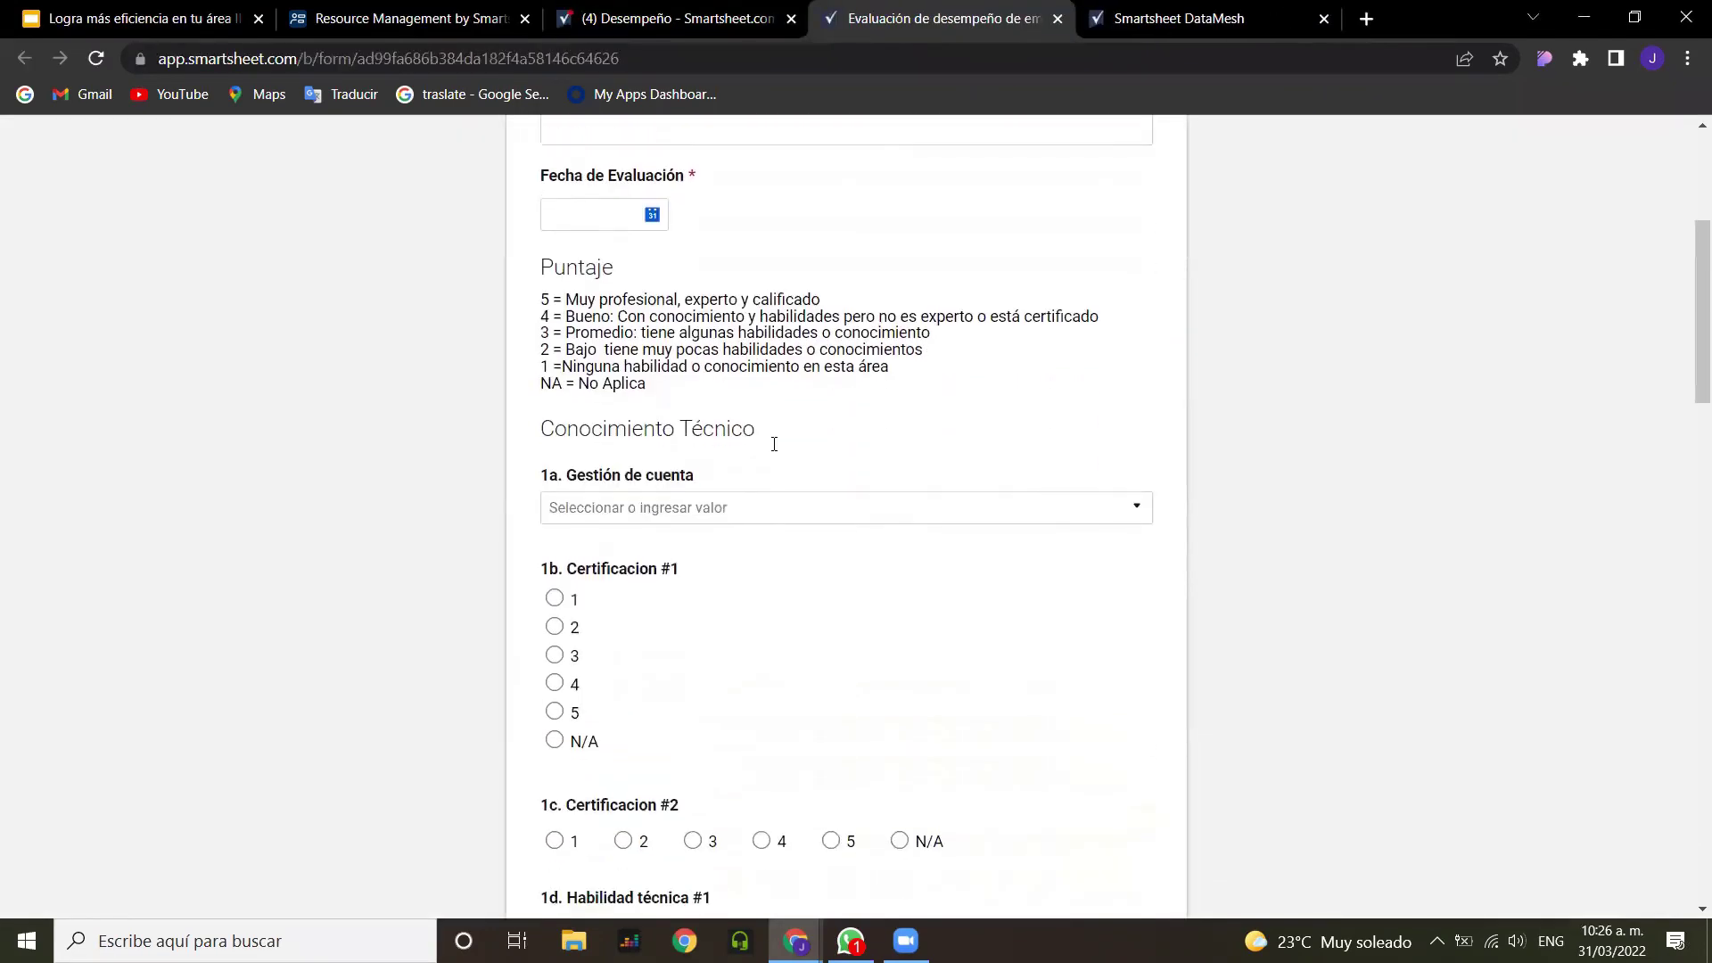
scroll(775, 444, "down", 10)
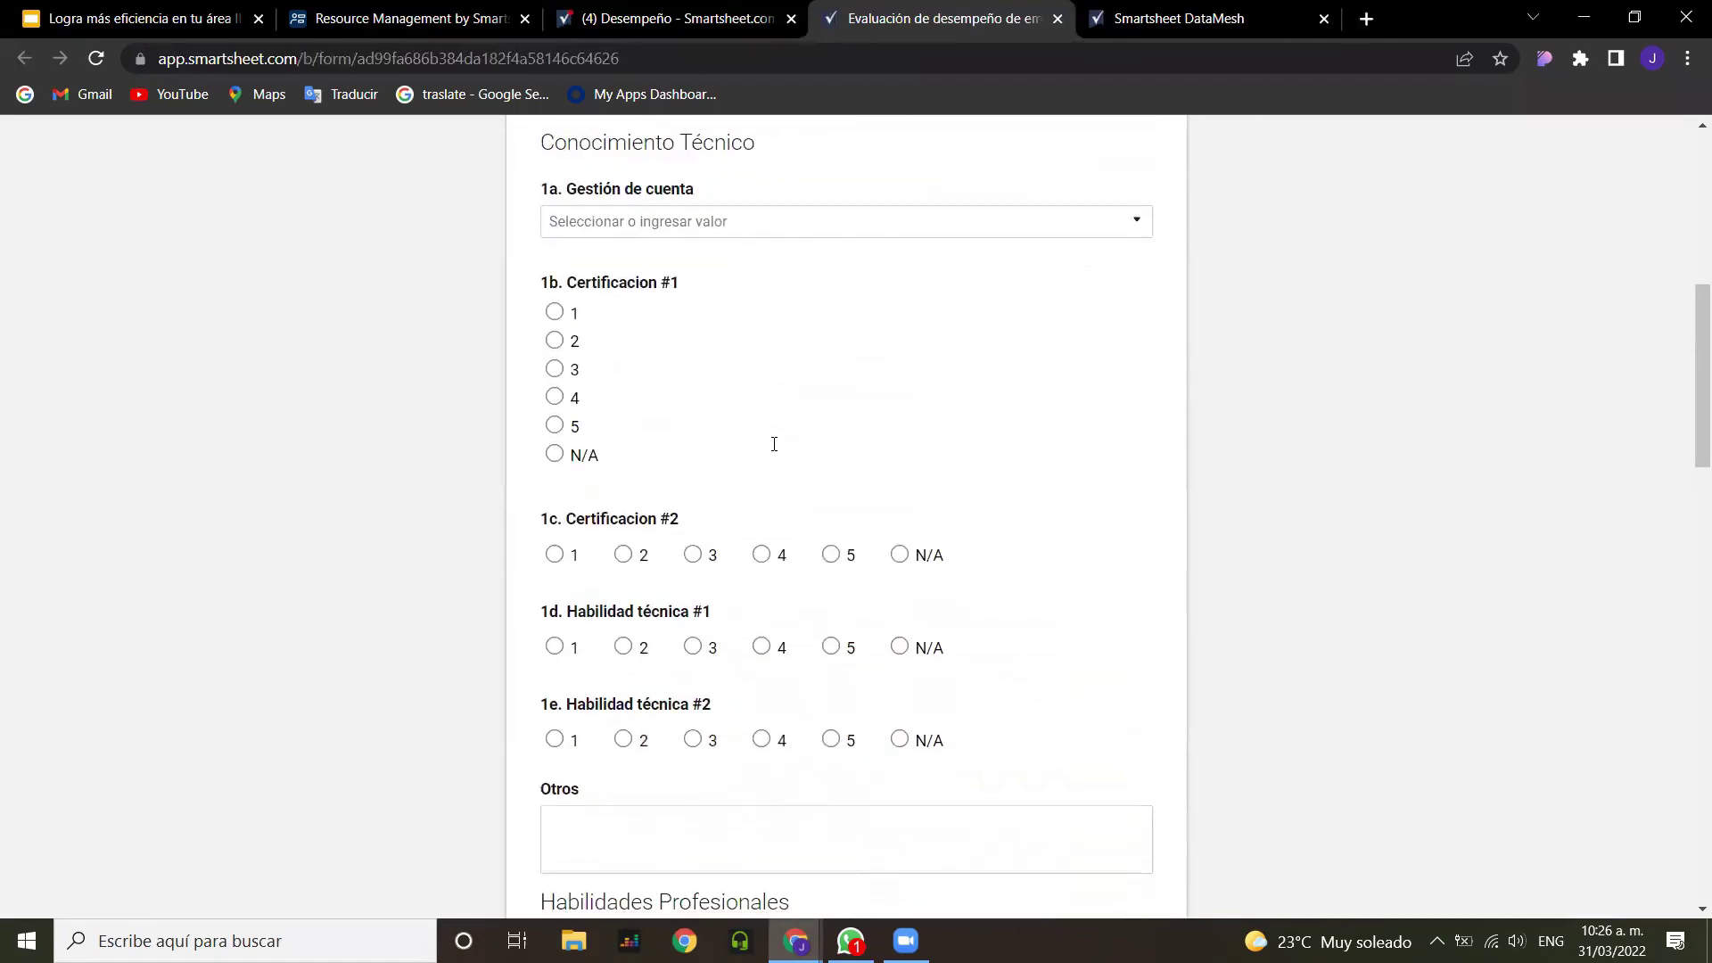
Step: Close the evaluation form and switch to the Bajas offboarding dashboard
left_click(1060, 19)
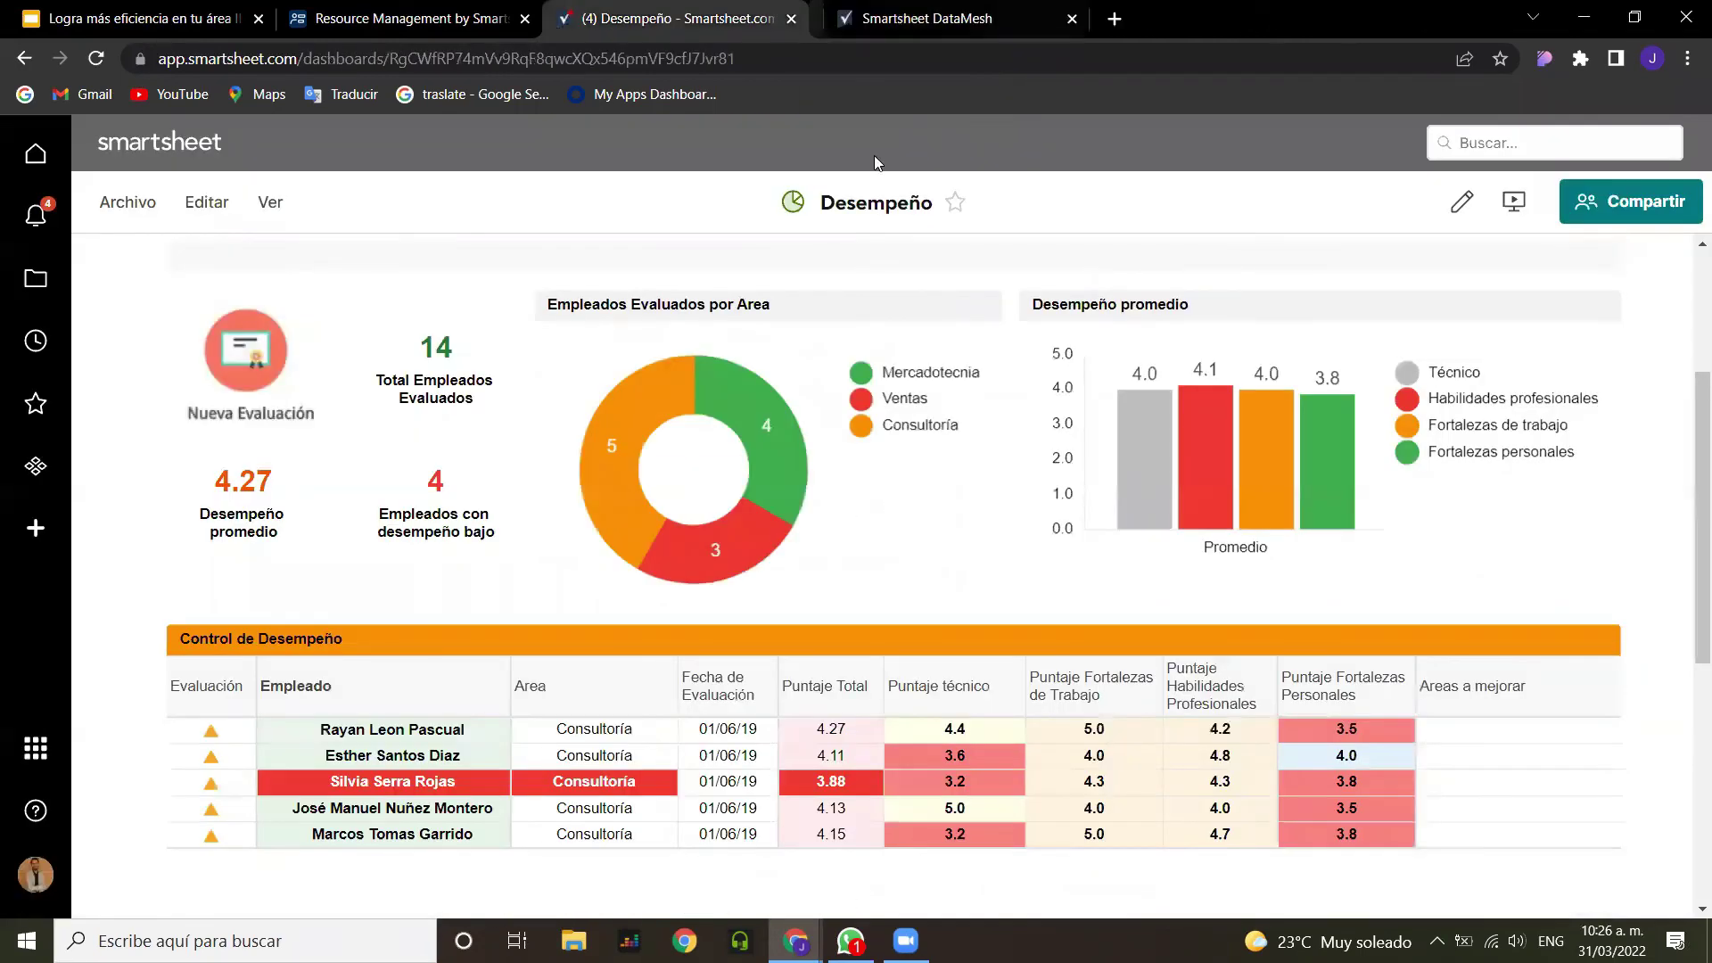
scroll(955, 520, "up", 3)
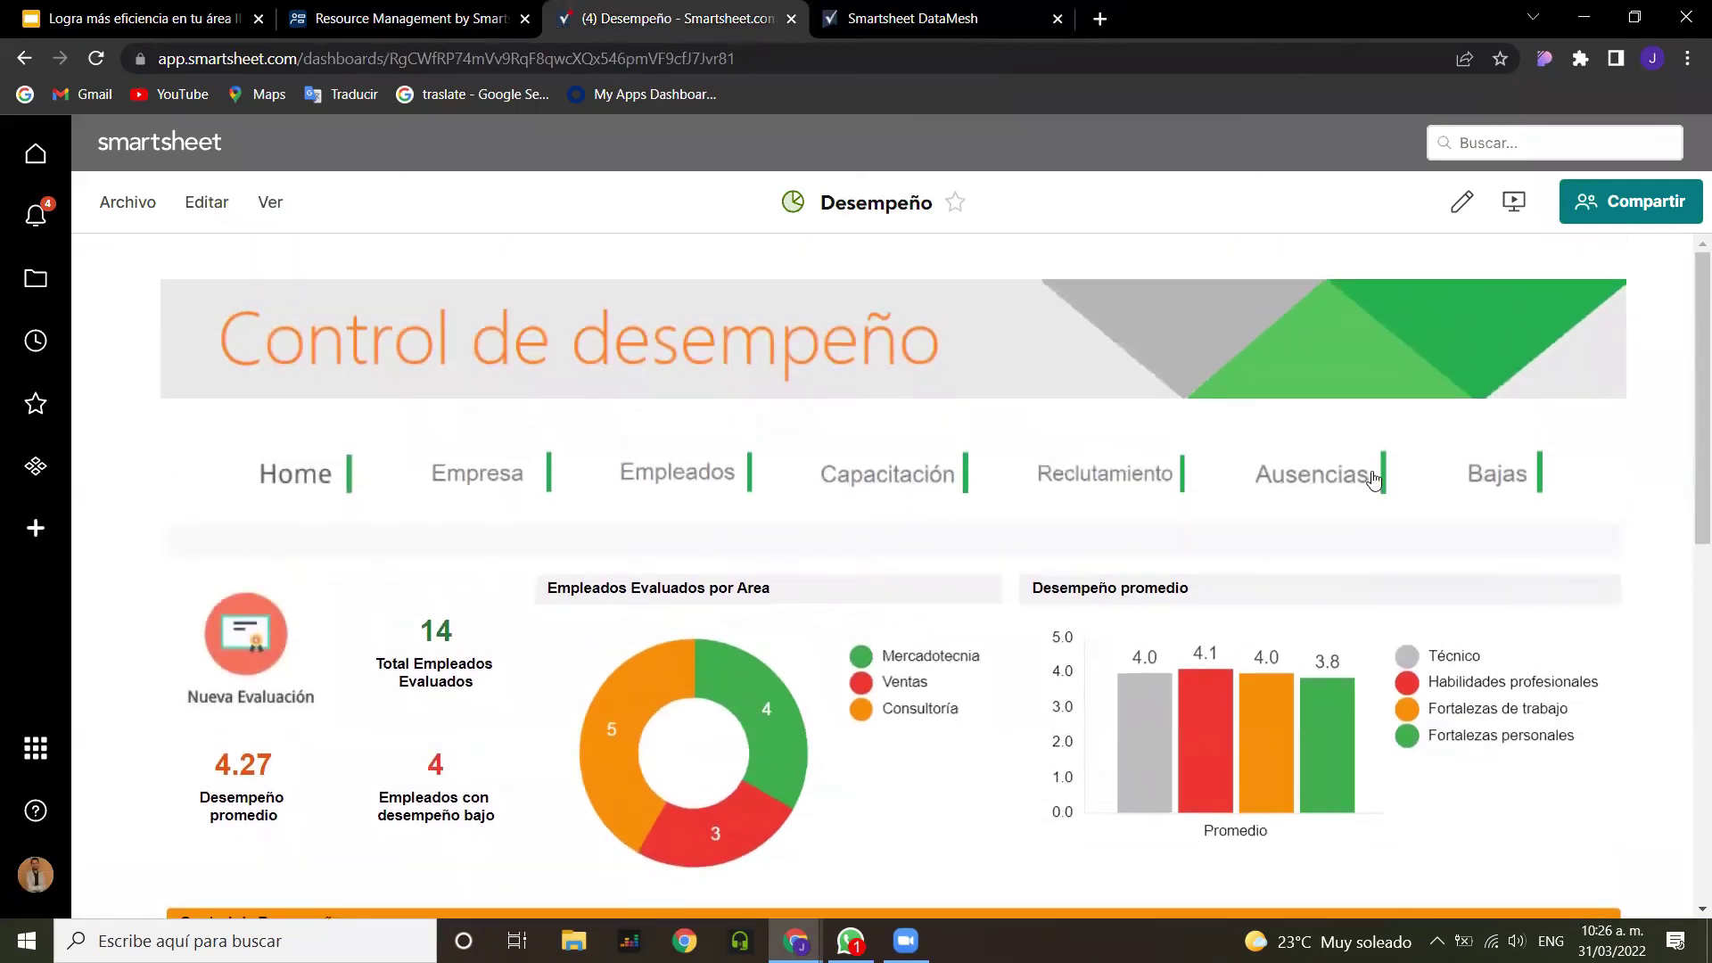
left_click(1483, 491)
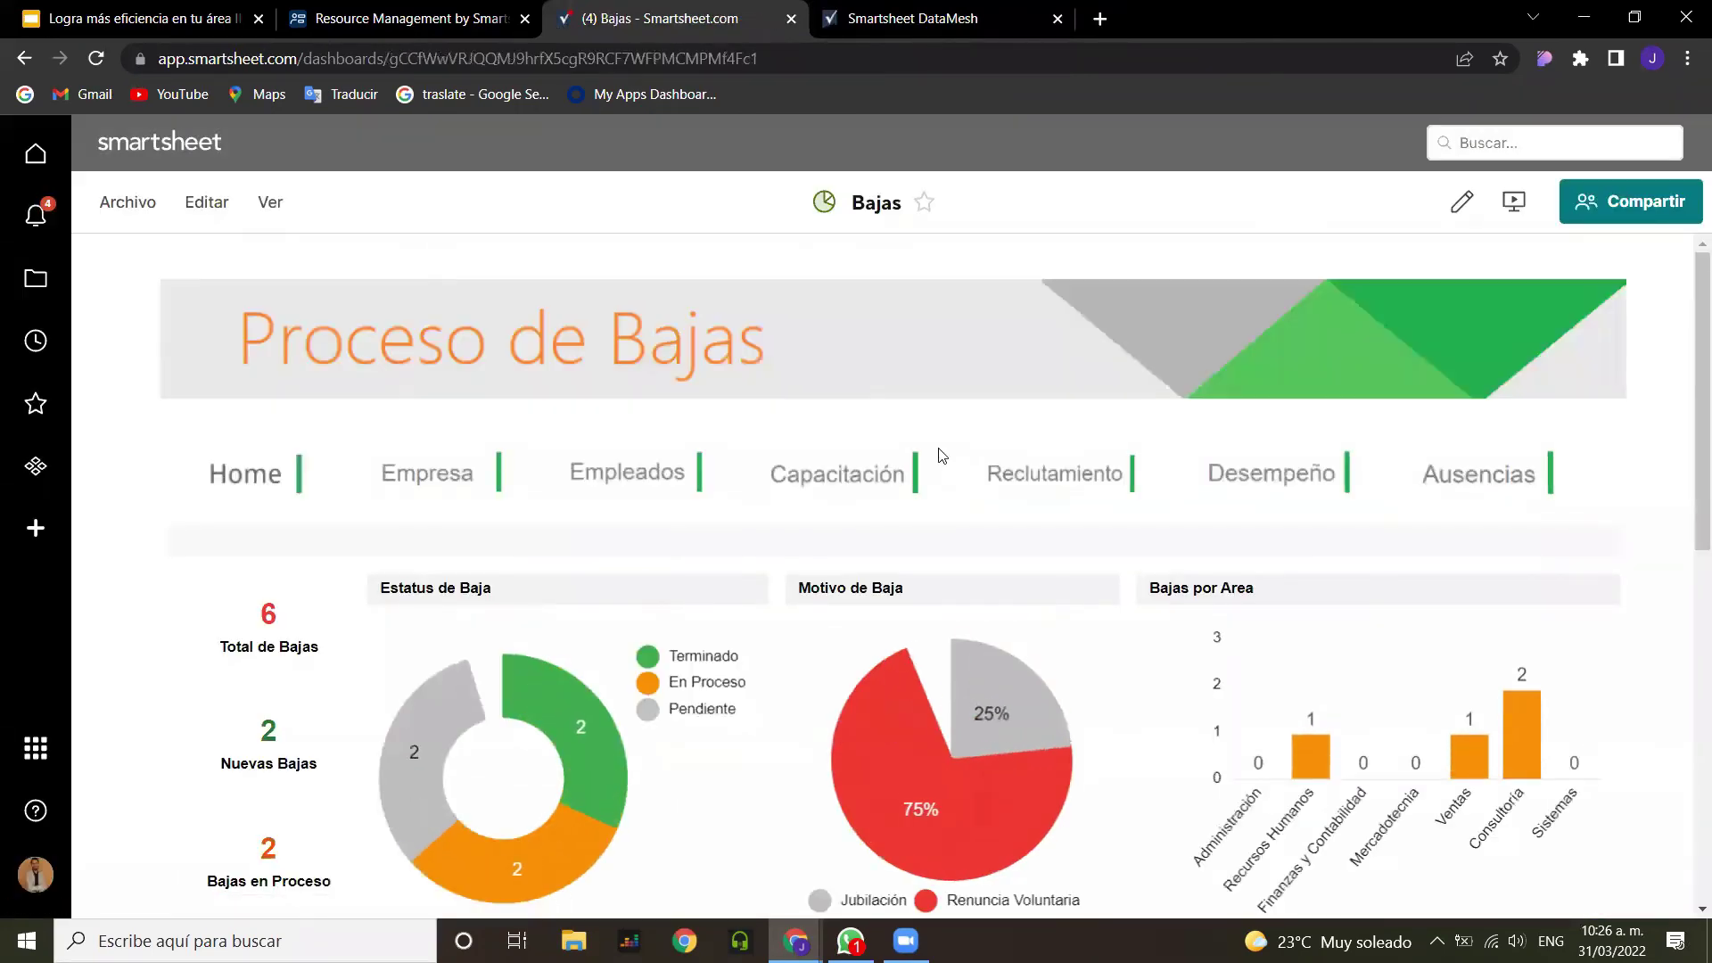
Step: Scroll past the status, reason and area charts to the four-record Proceso de Baja table
scroll(942, 455, "down", 1)
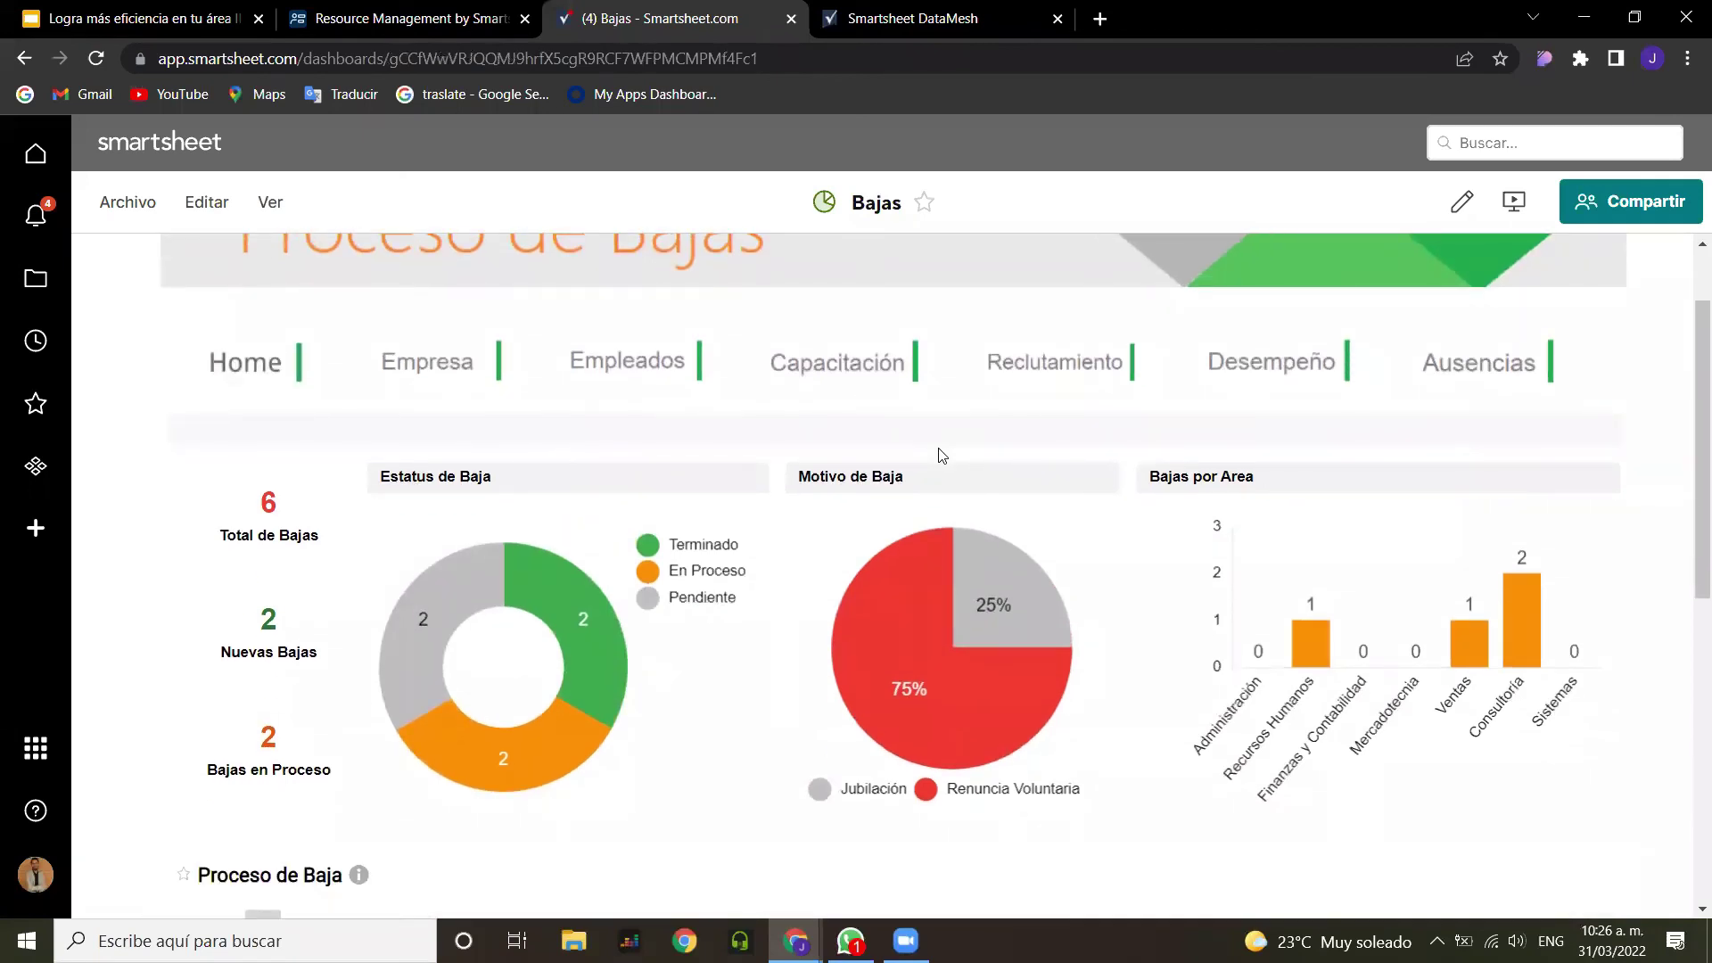
scroll(949, 419, "down", 1)
scroll(949, 419, "up", 2)
scroll(949, 420, "down", 2)
scroll(951, 421, "down", 2)
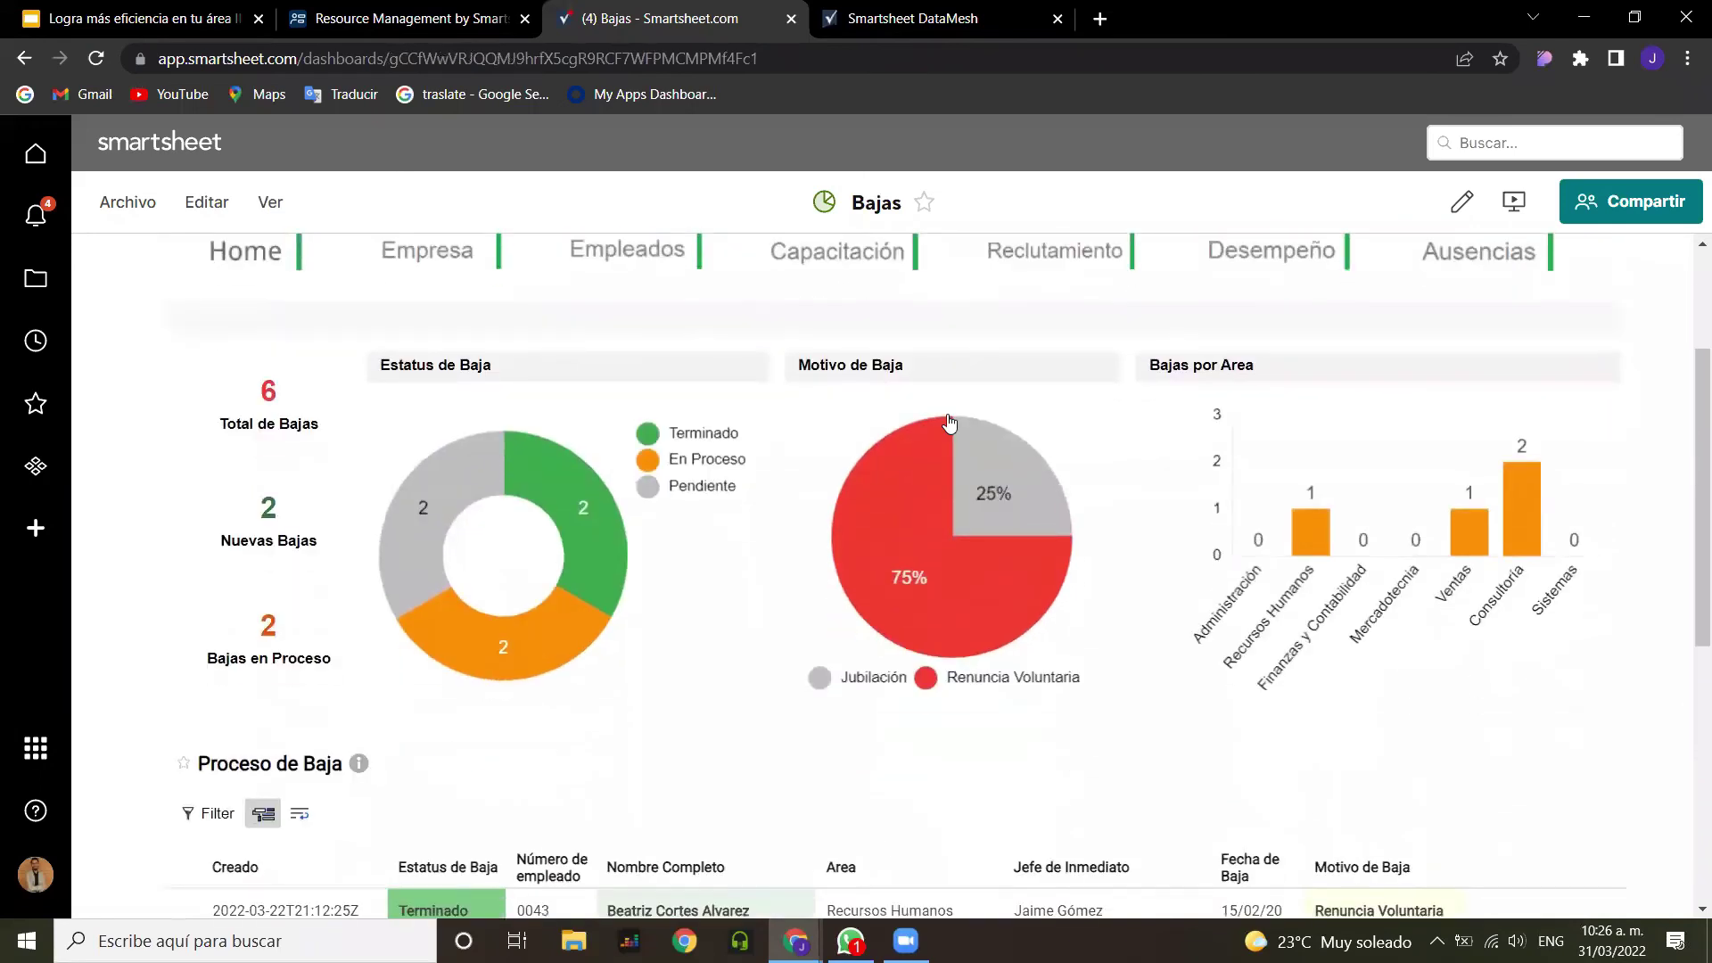
scroll(951, 425, "up", 1)
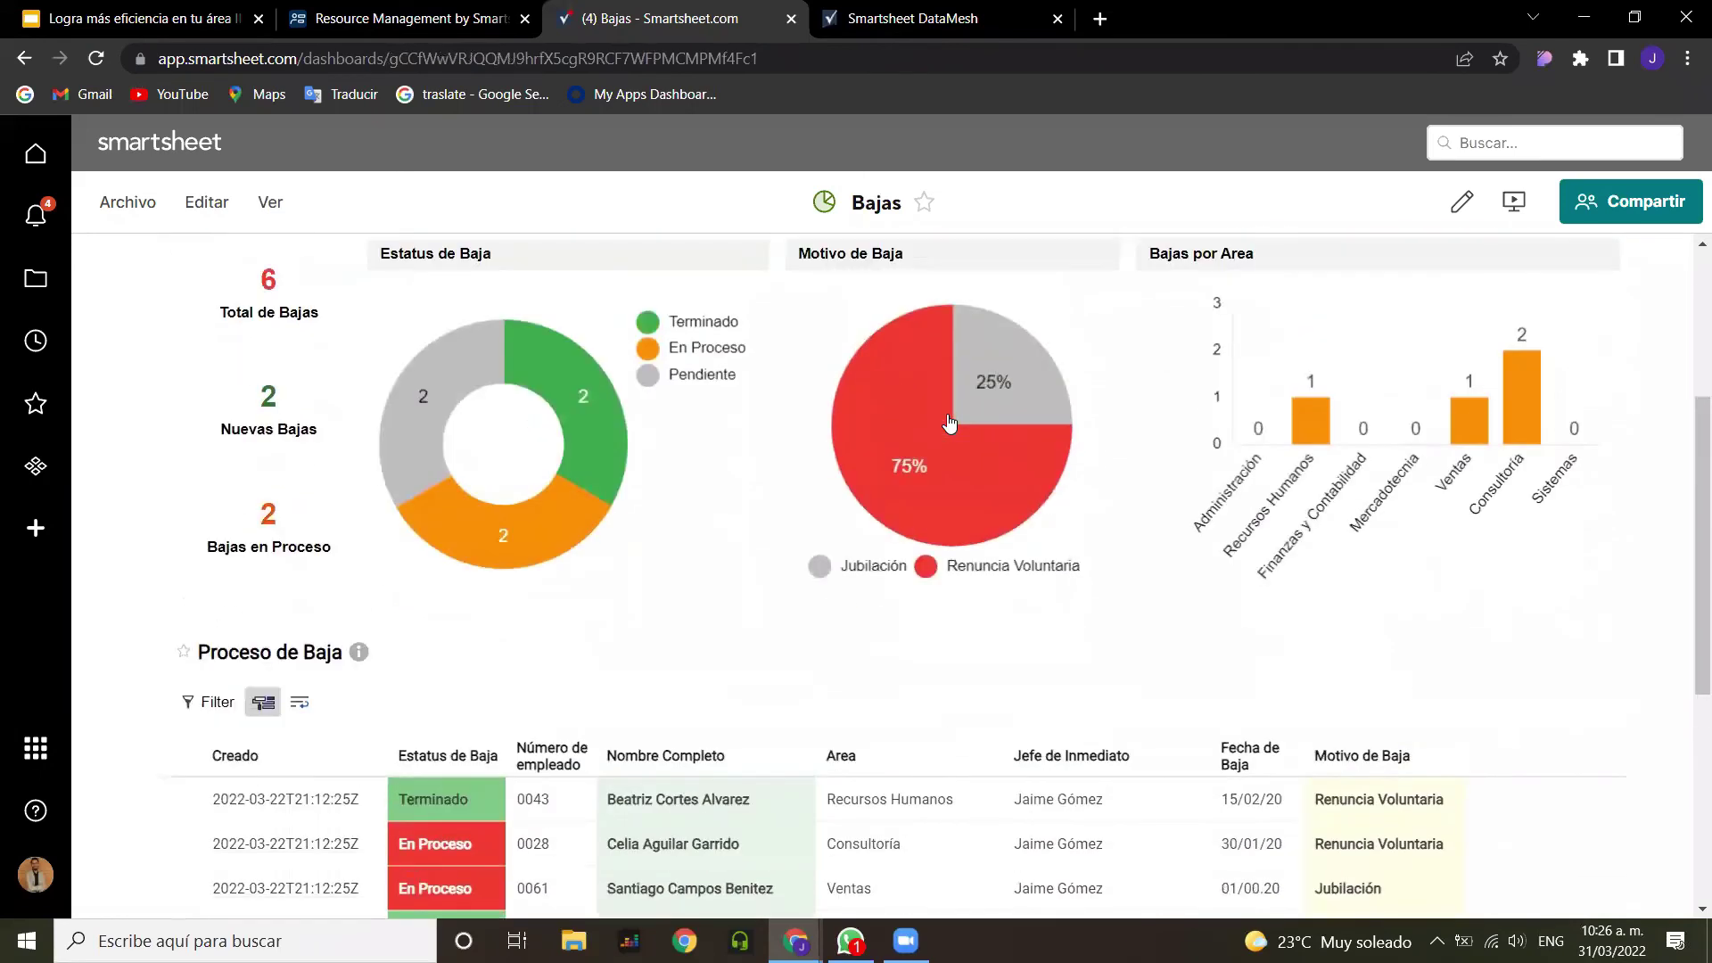
scroll(949, 423, "down", 4)
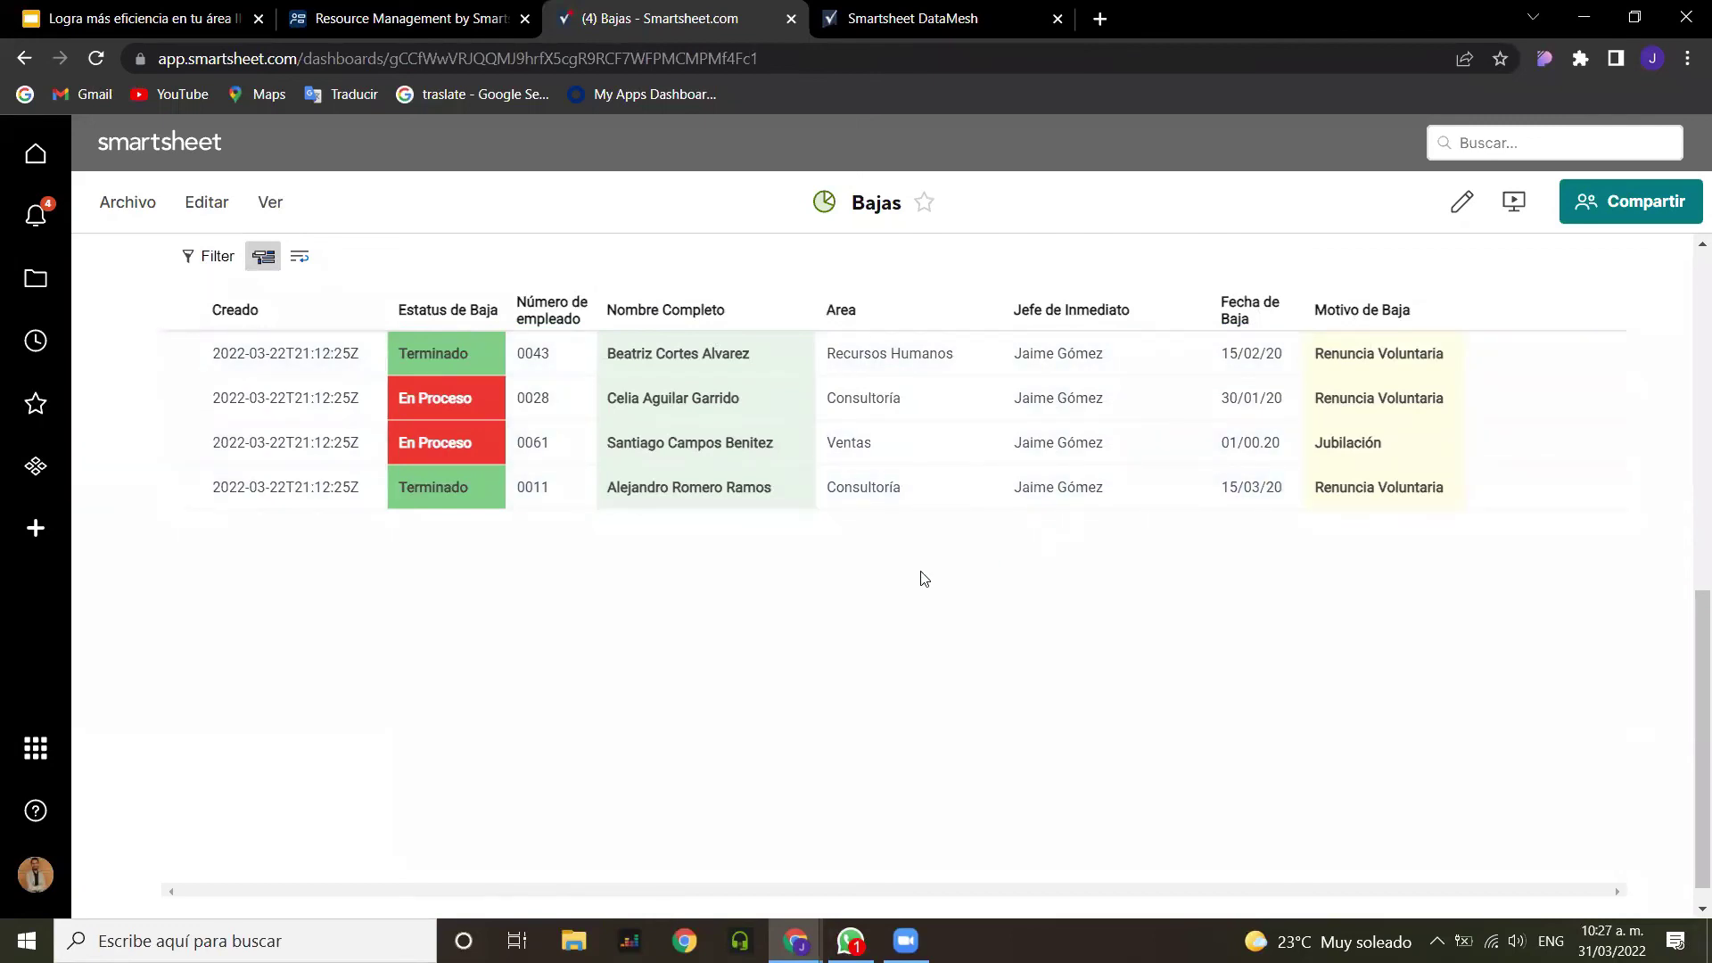
Step: Open the Details panel for the second row, the En Proceso Consultoría departure
left_click(477, 399)
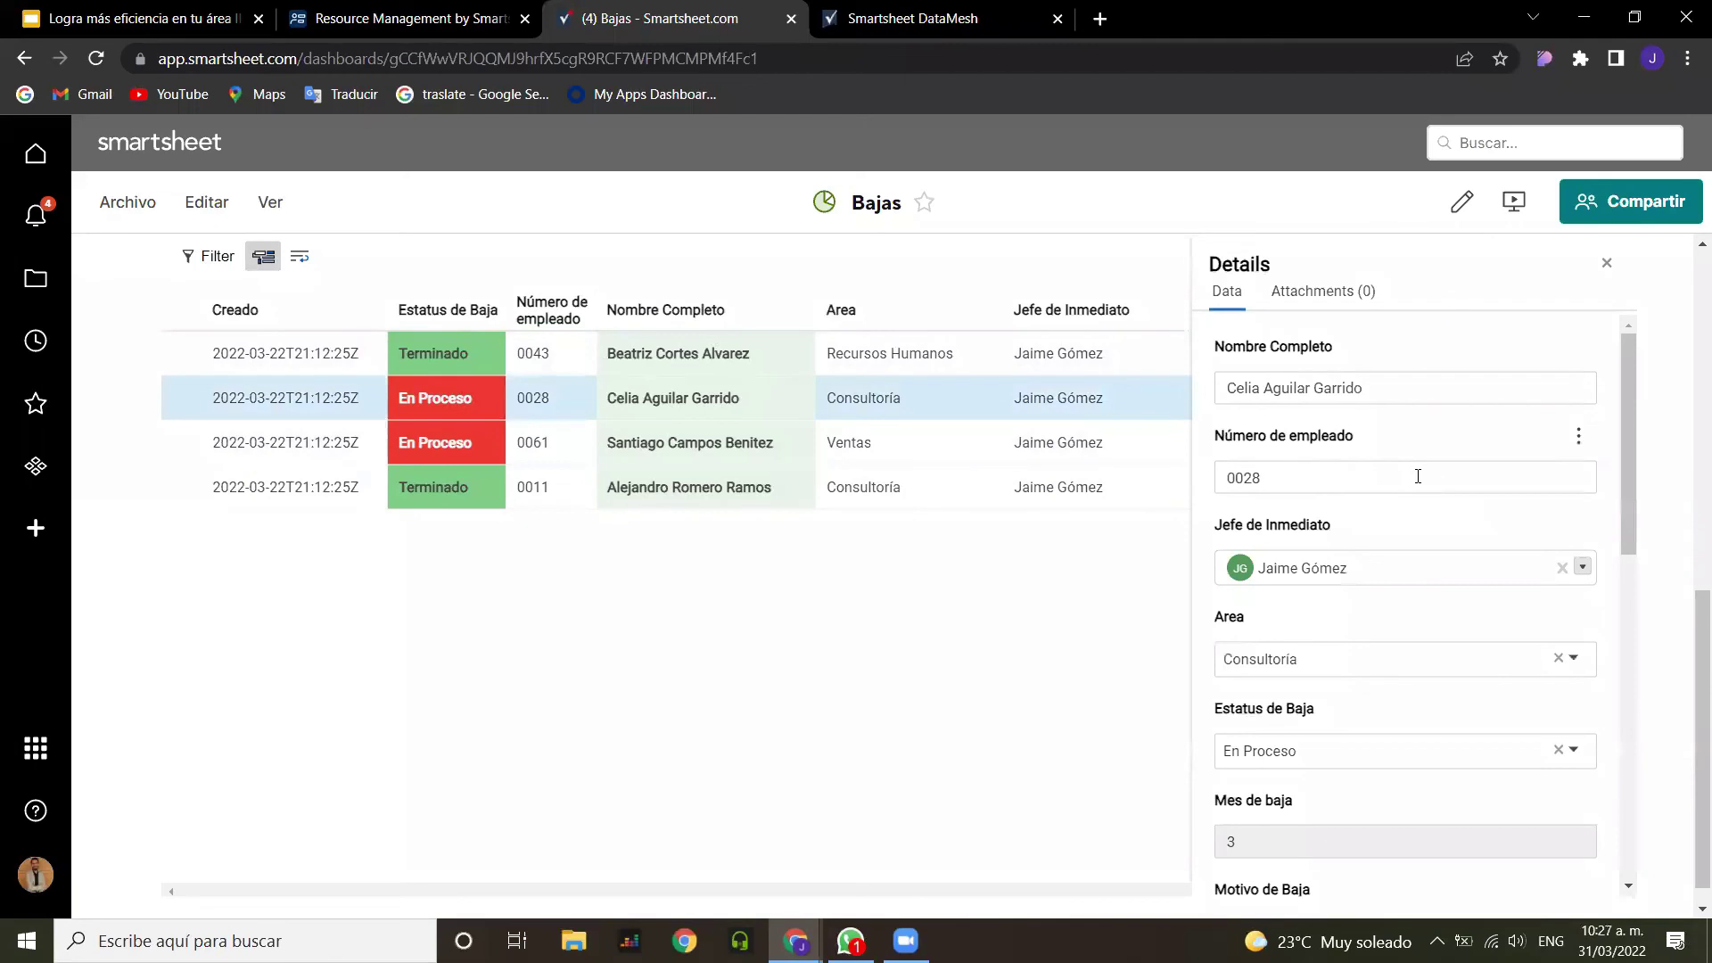
scroll(1418, 477, "down", 5)
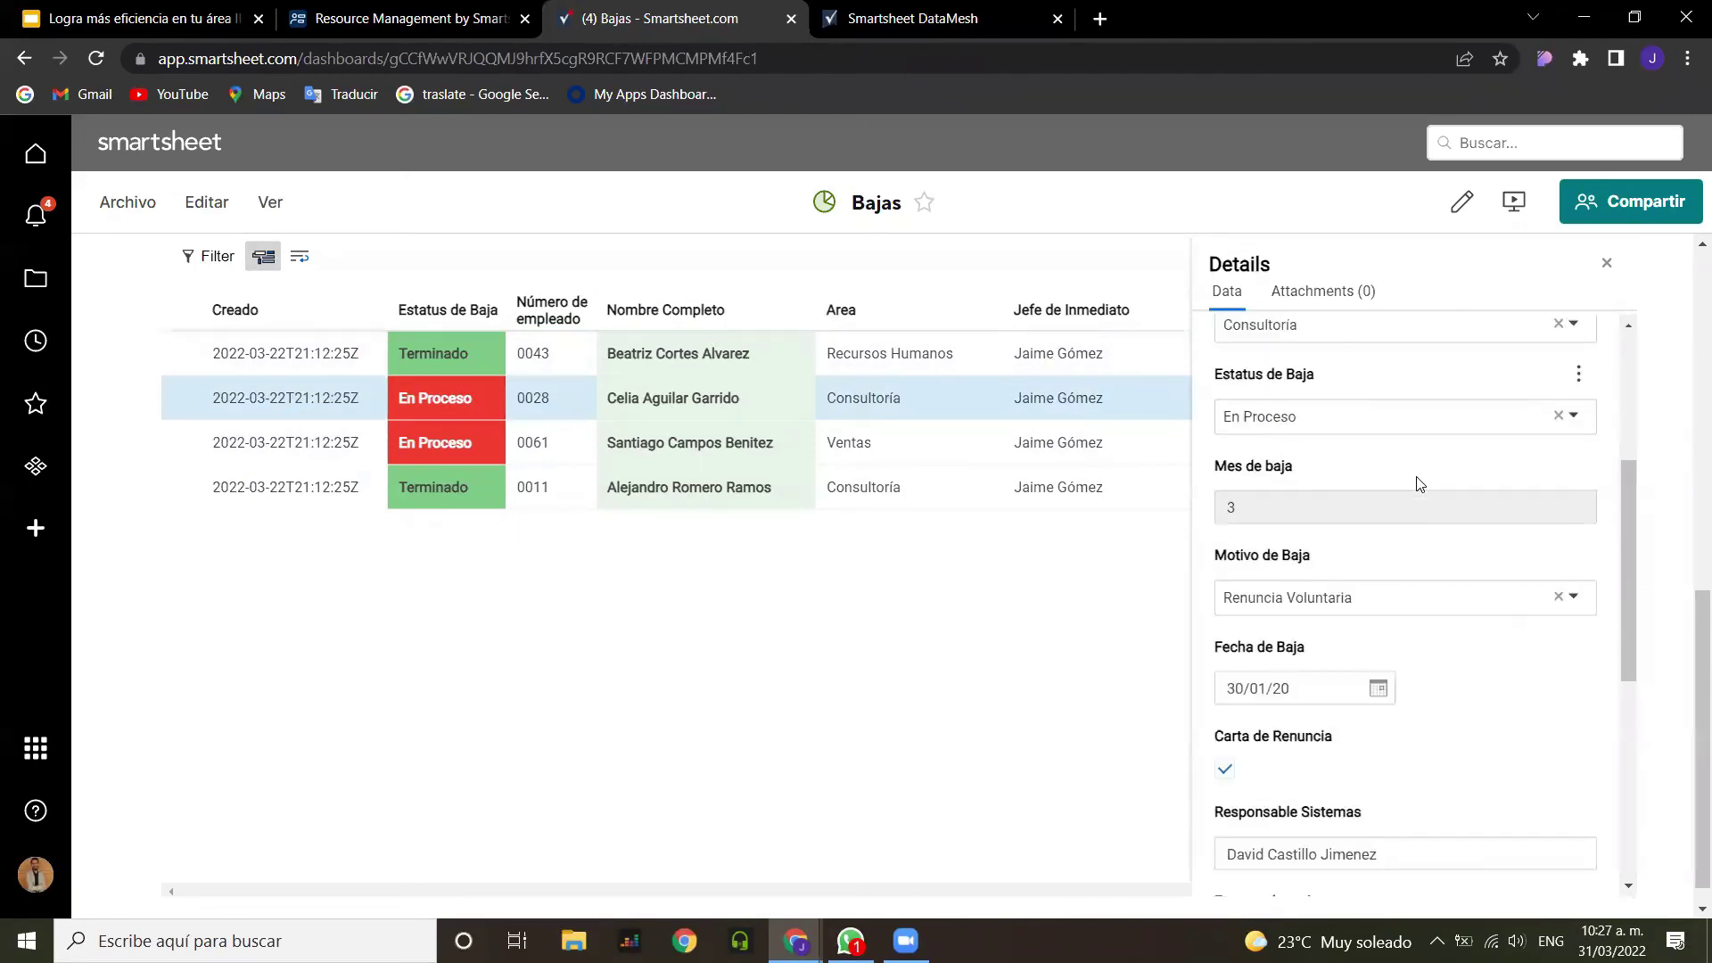
scroll(1420, 484, "down", 5)
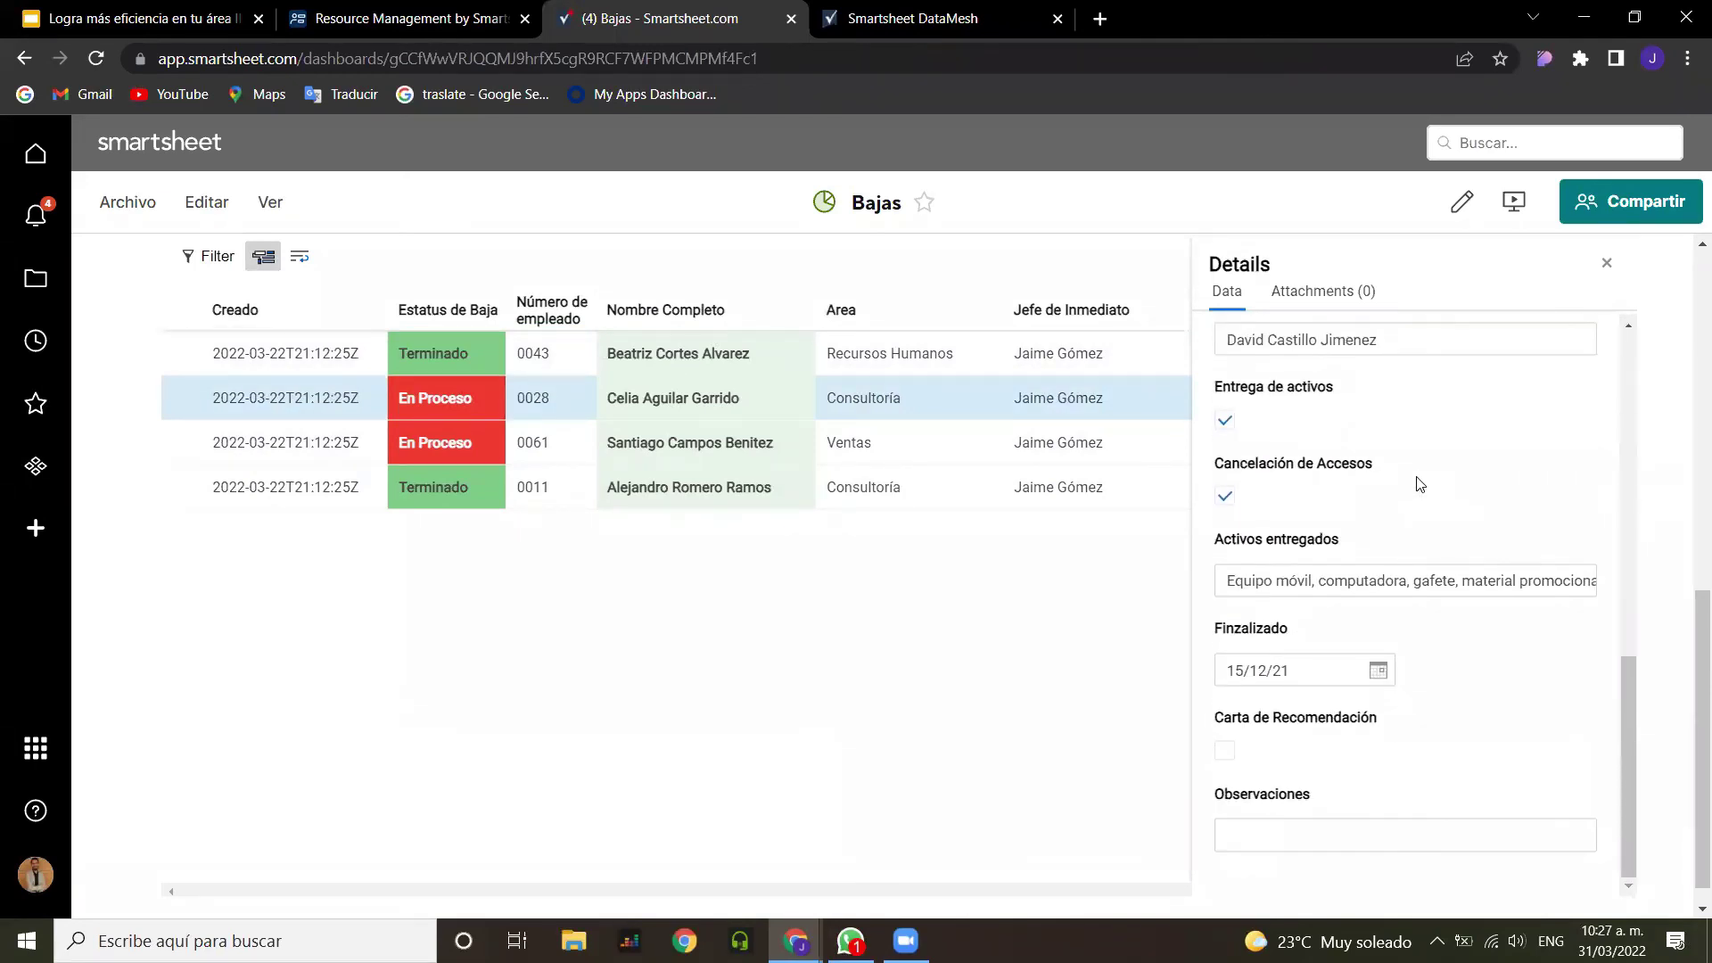
scroll(1420, 484, "up", 6)
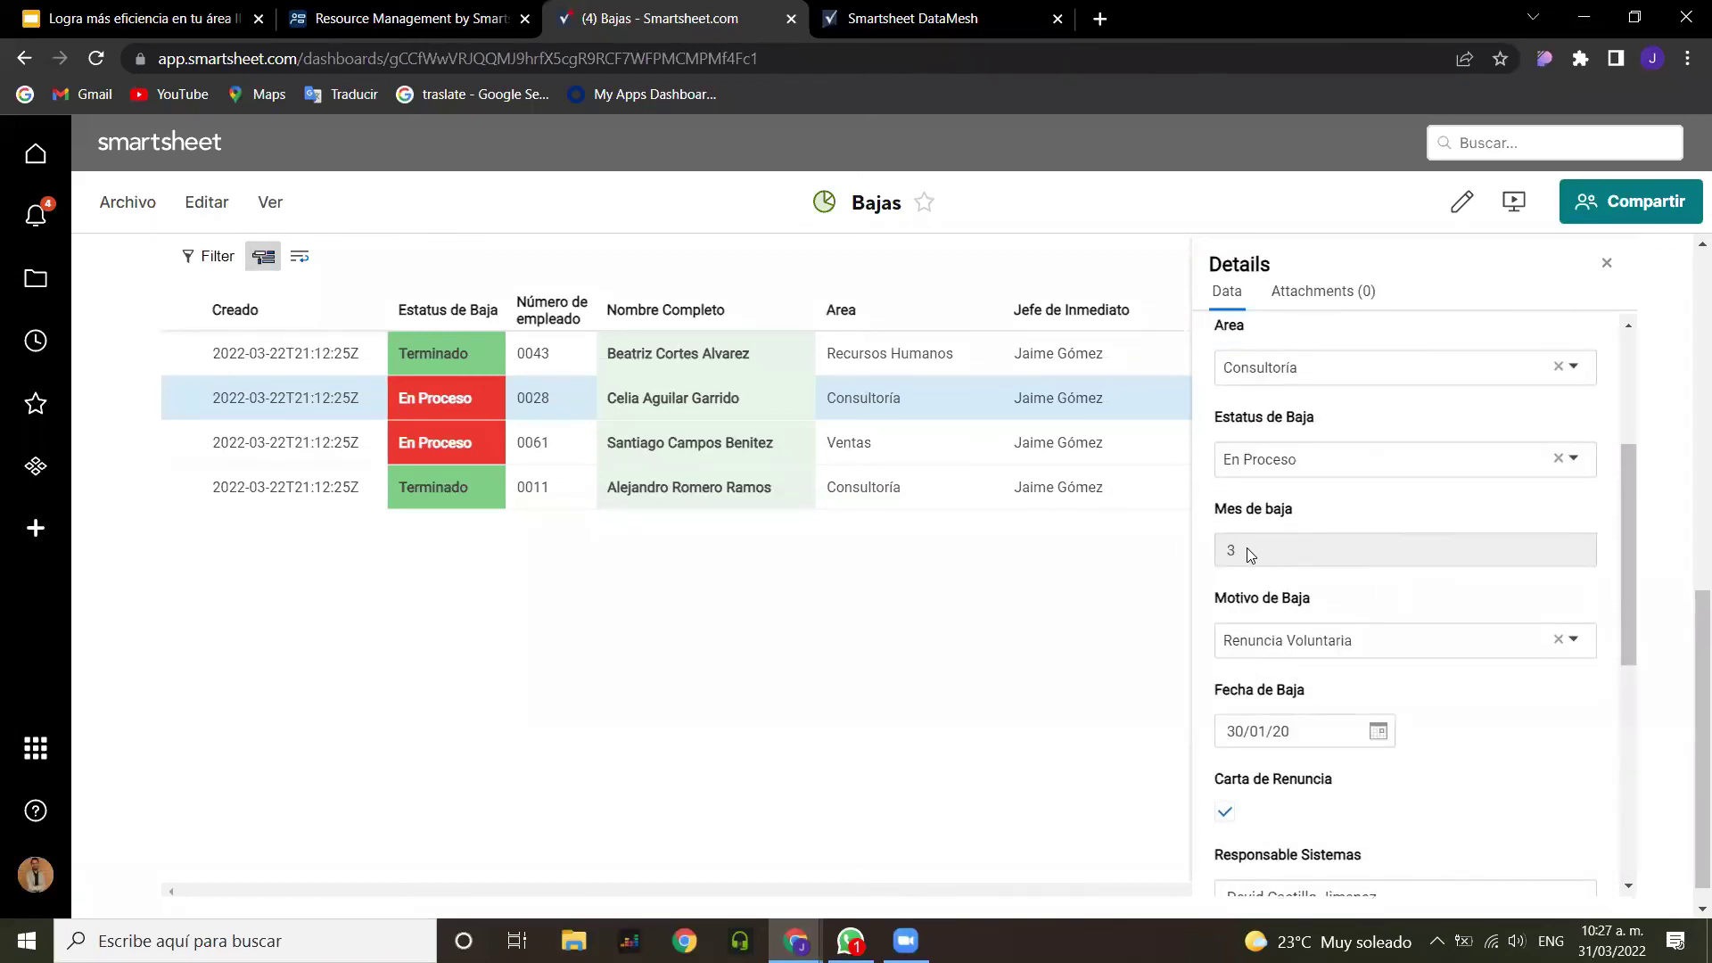
scroll(1338, 535, "up", 3)
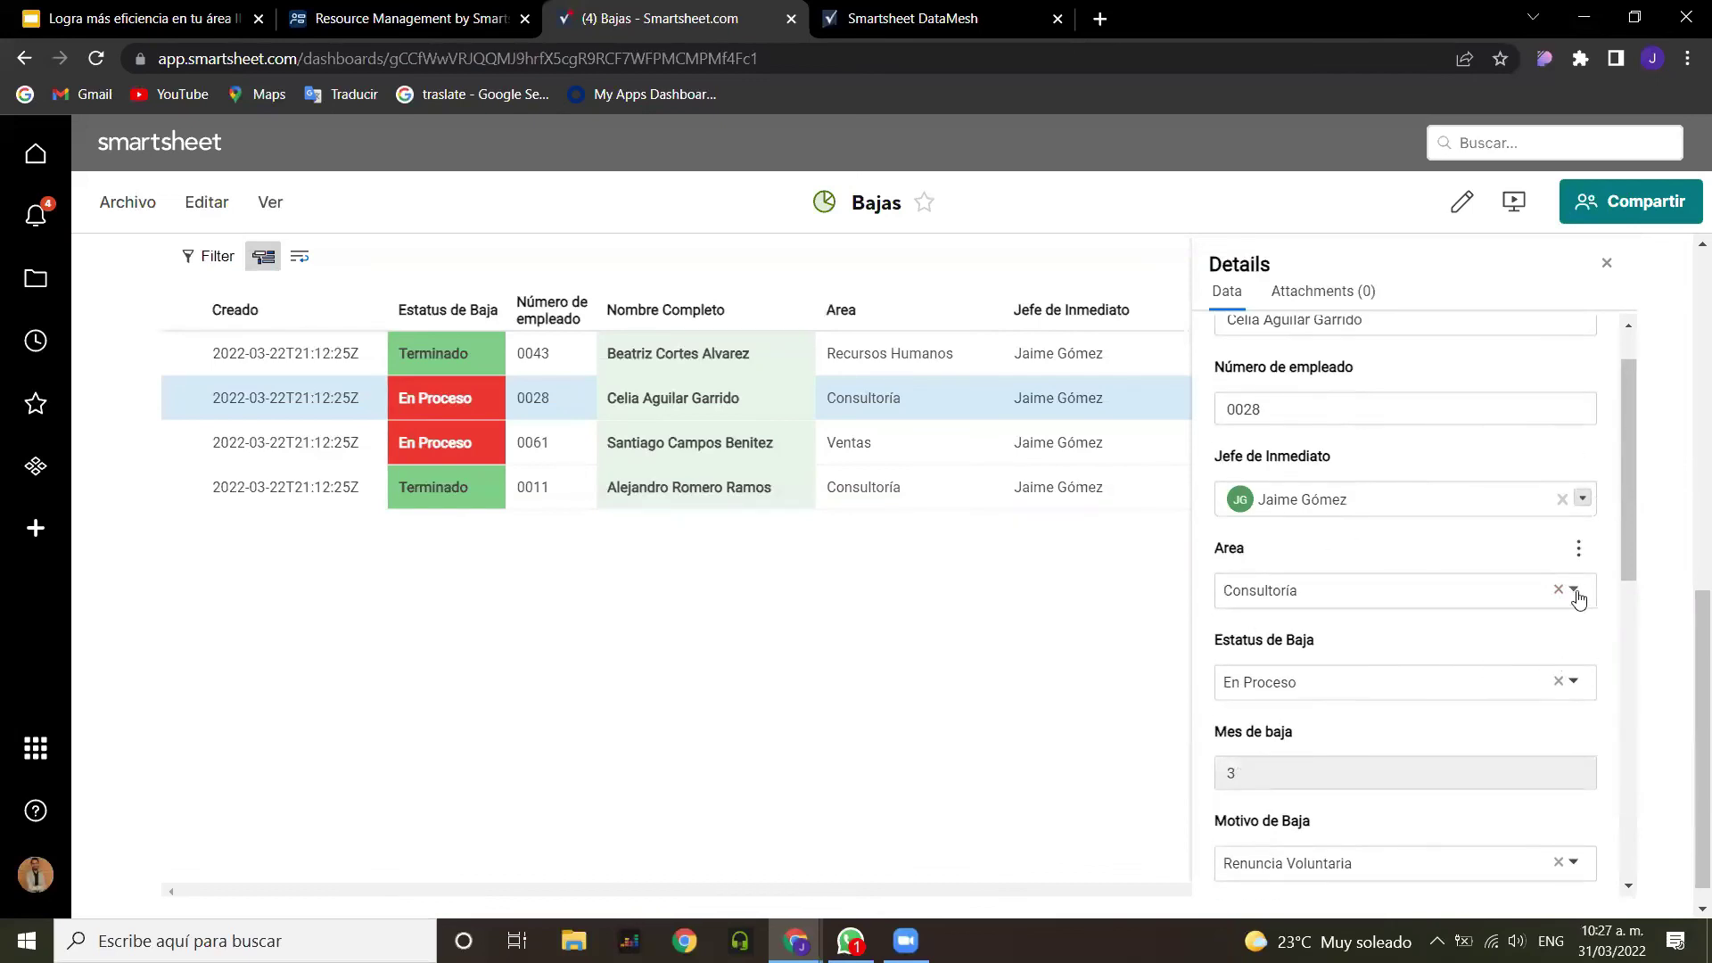
Step: Review the Estatus and Motivo de Baja options, keeping En Proceso and Renuncia Voluntaria
left_click(1573, 684)
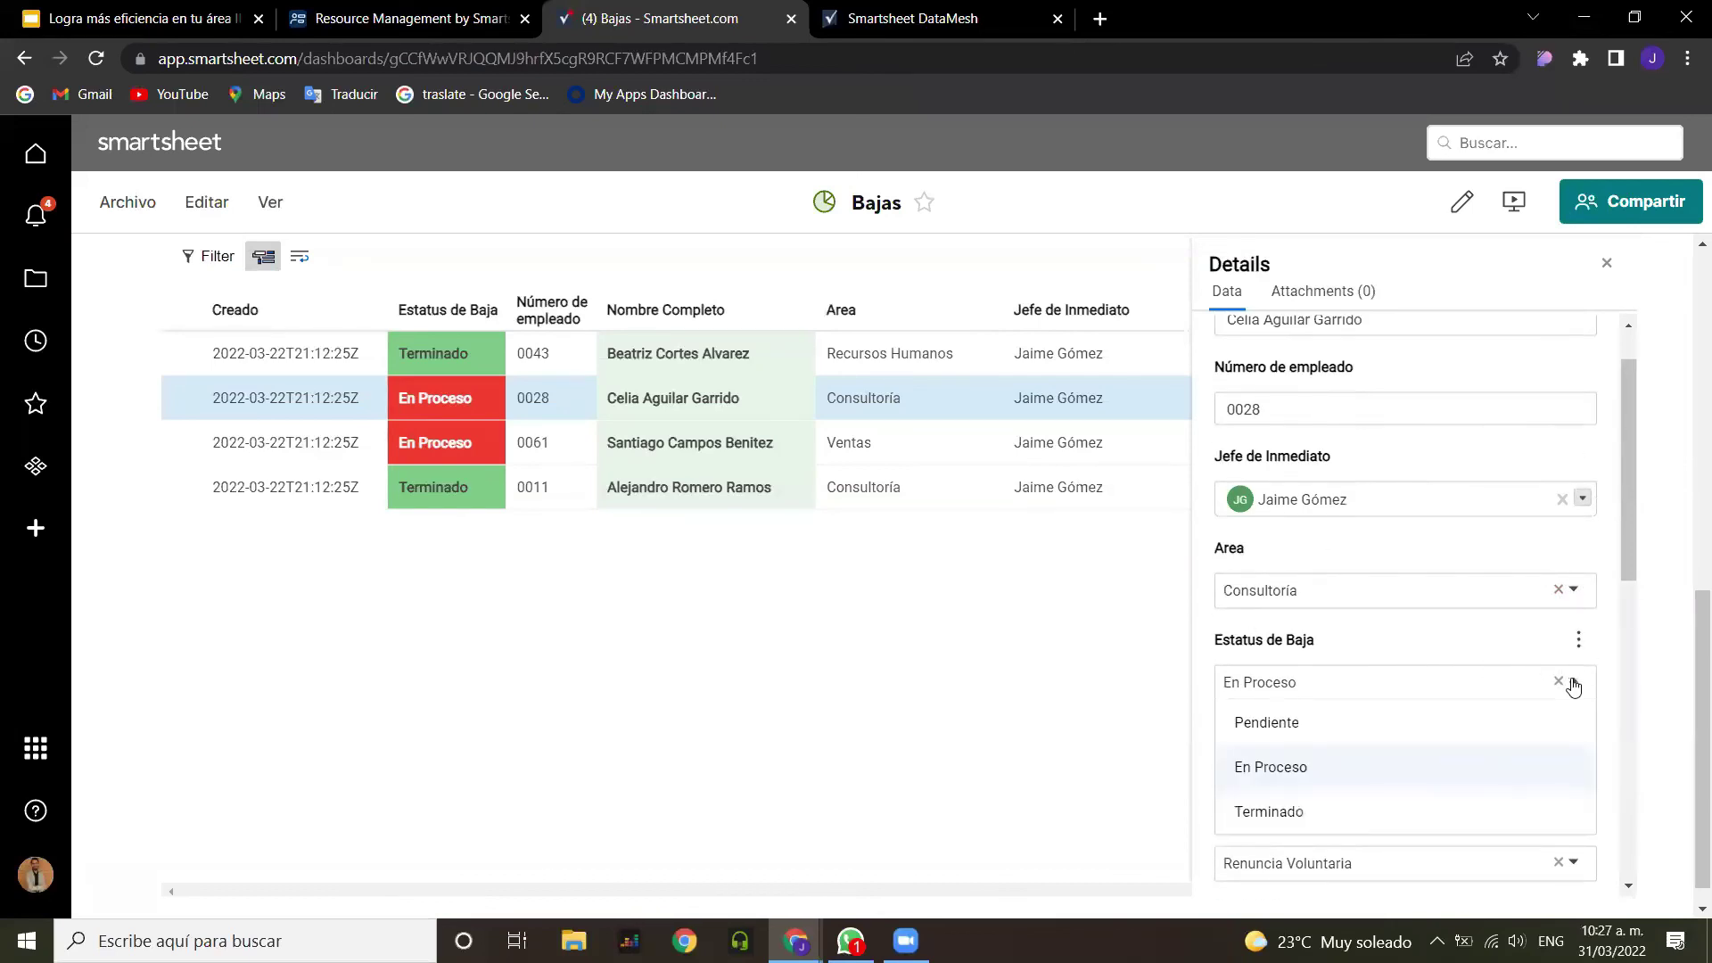
left_click(1573, 684)
scroll(1301, 633, "up", 1)
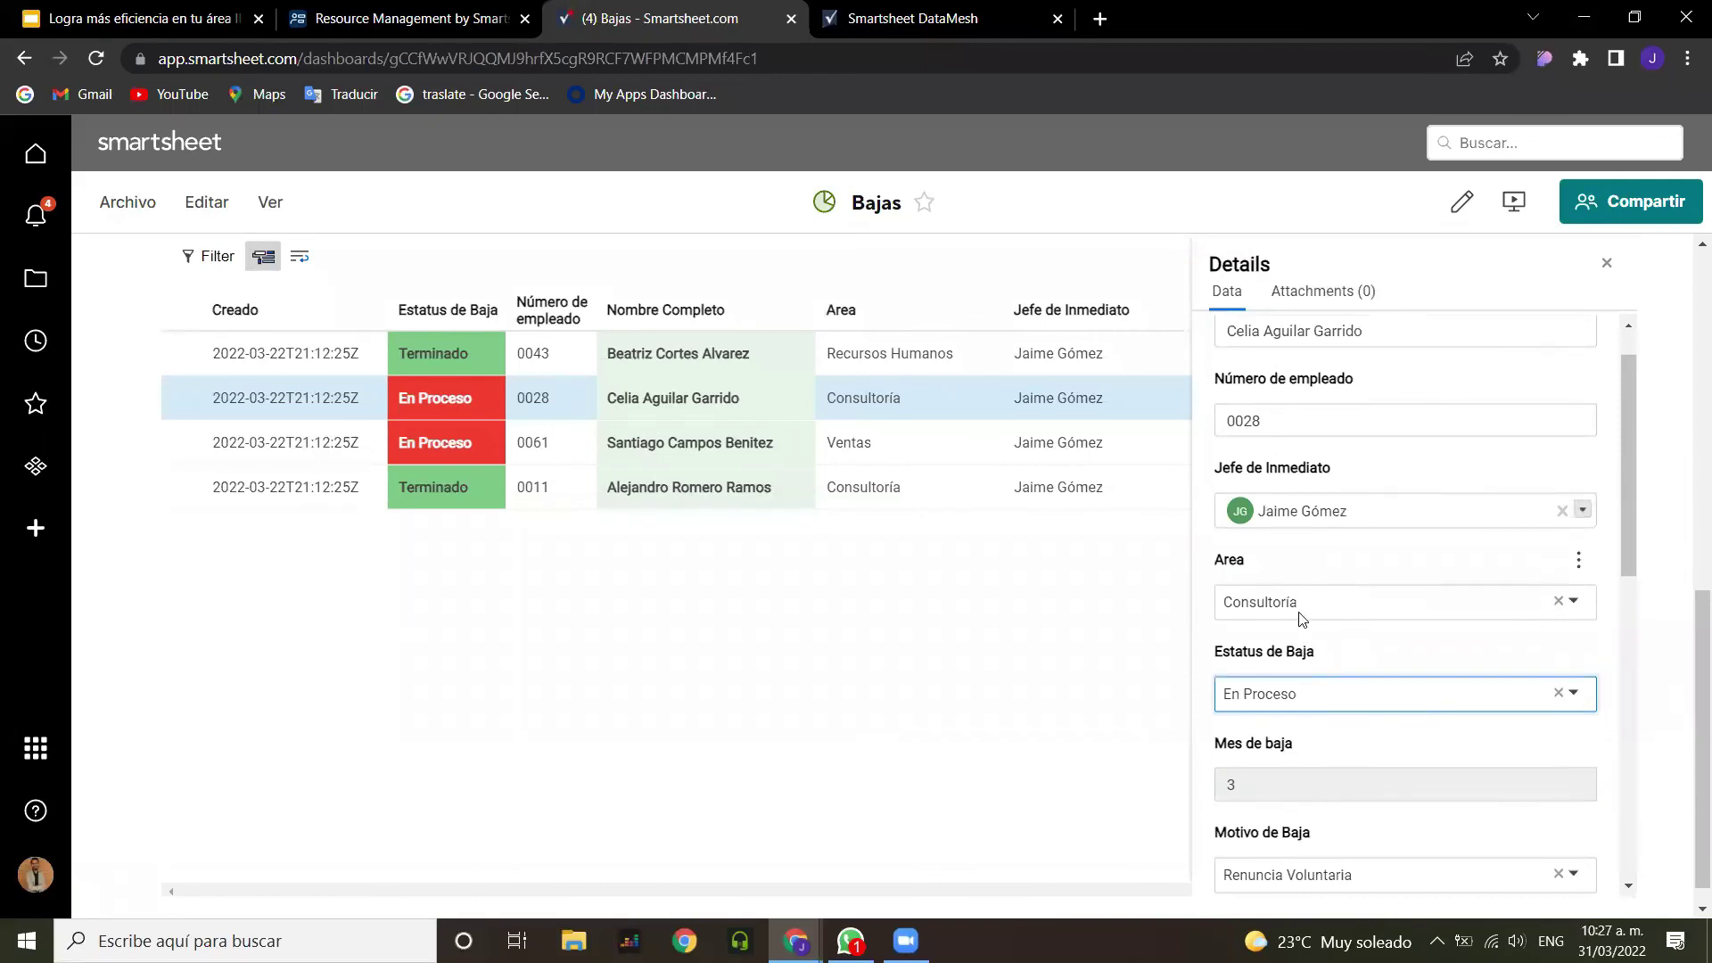
scroll(1300, 624, "down", 2)
scroll(1302, 619, "down", 1)
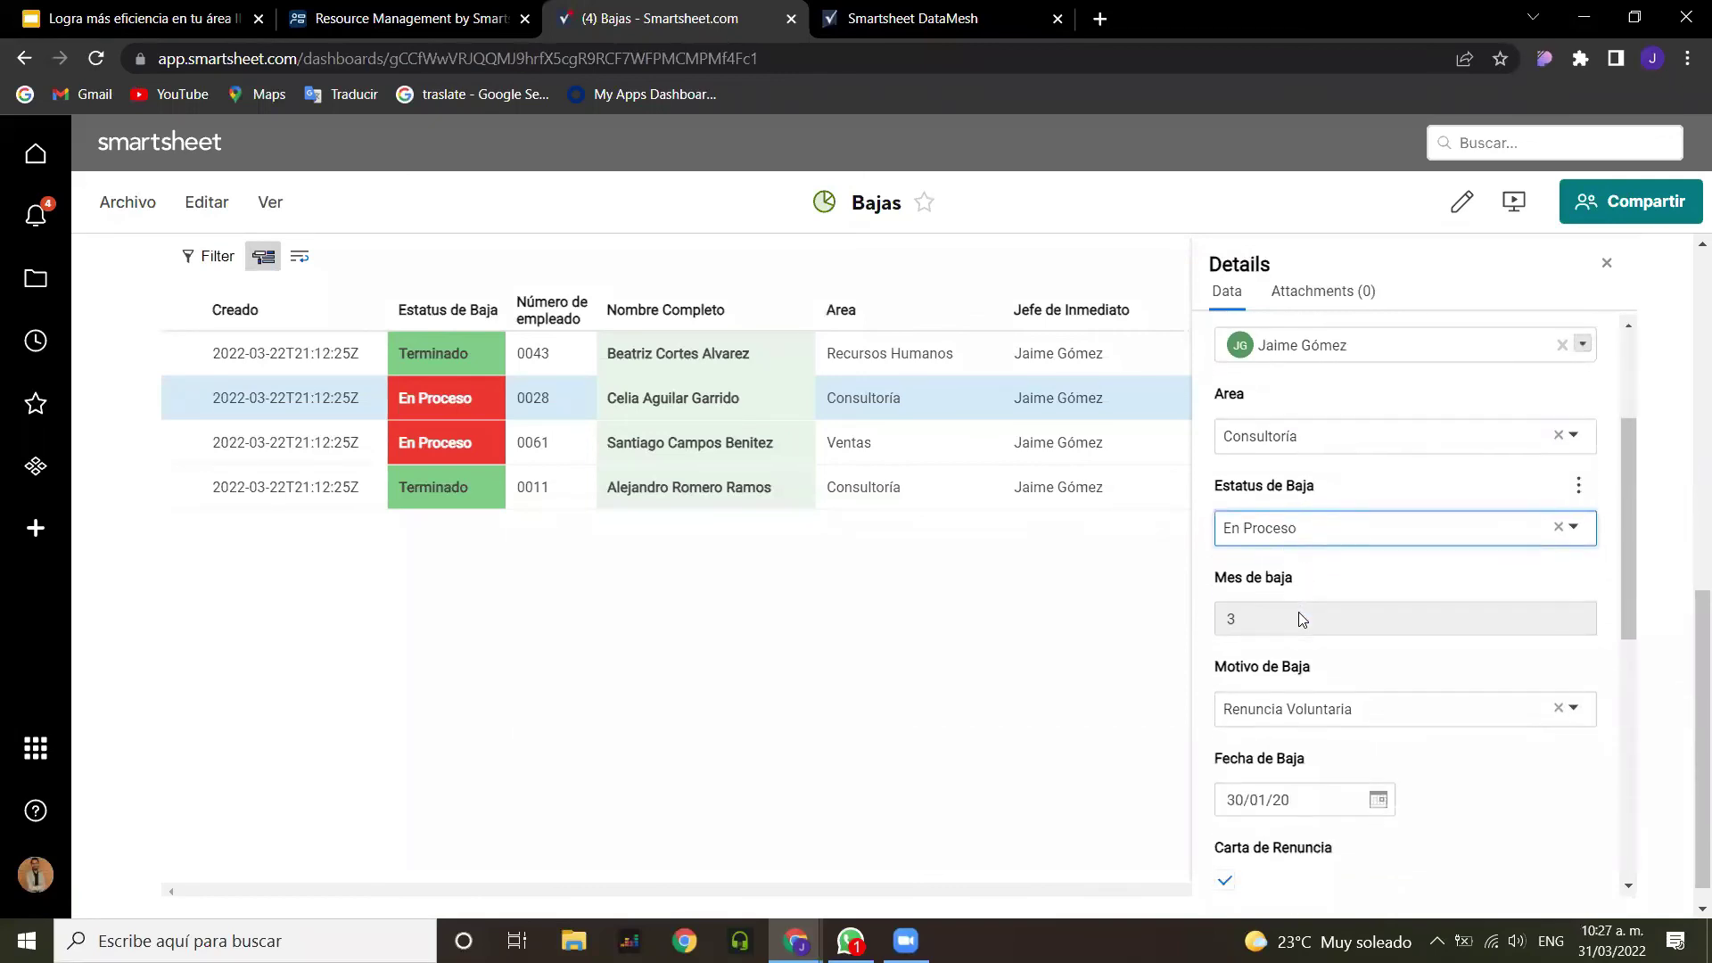
left_click(1336, 718)
left_click(1338, 721)
Step: Check the remaining fields: resignation letter, assets returned, access cancelled, Finalizado 15/12/21
scroll(1371, 648, "down", 1)
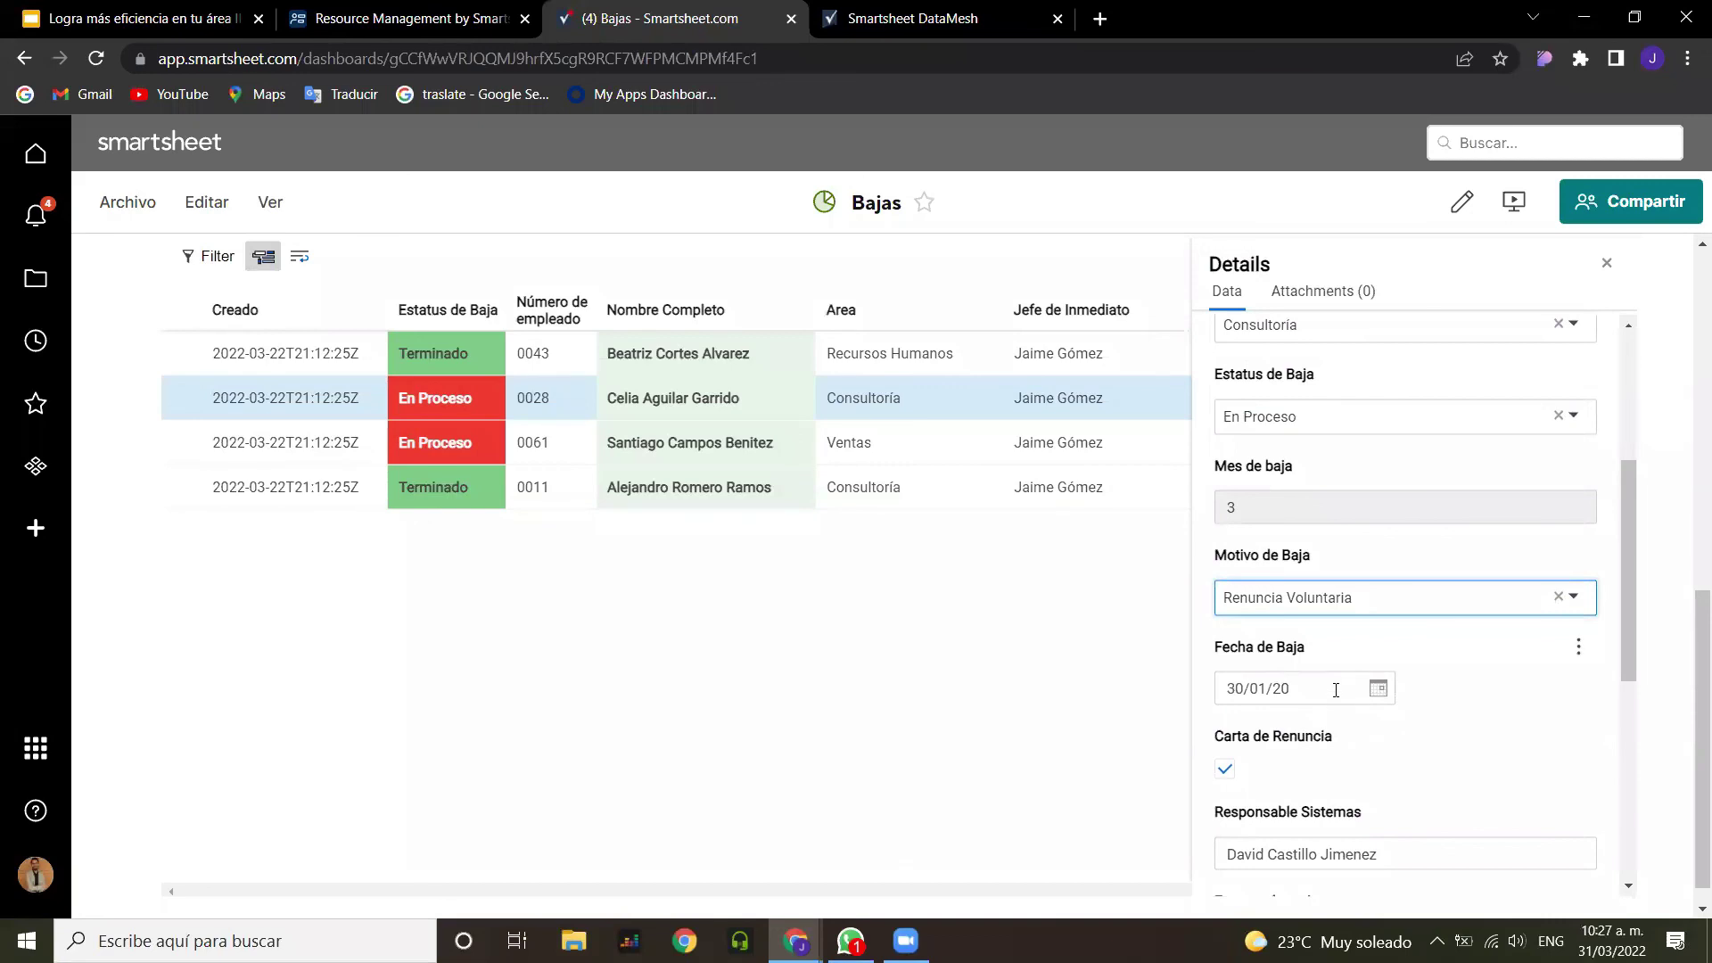
left_click(850, 941)
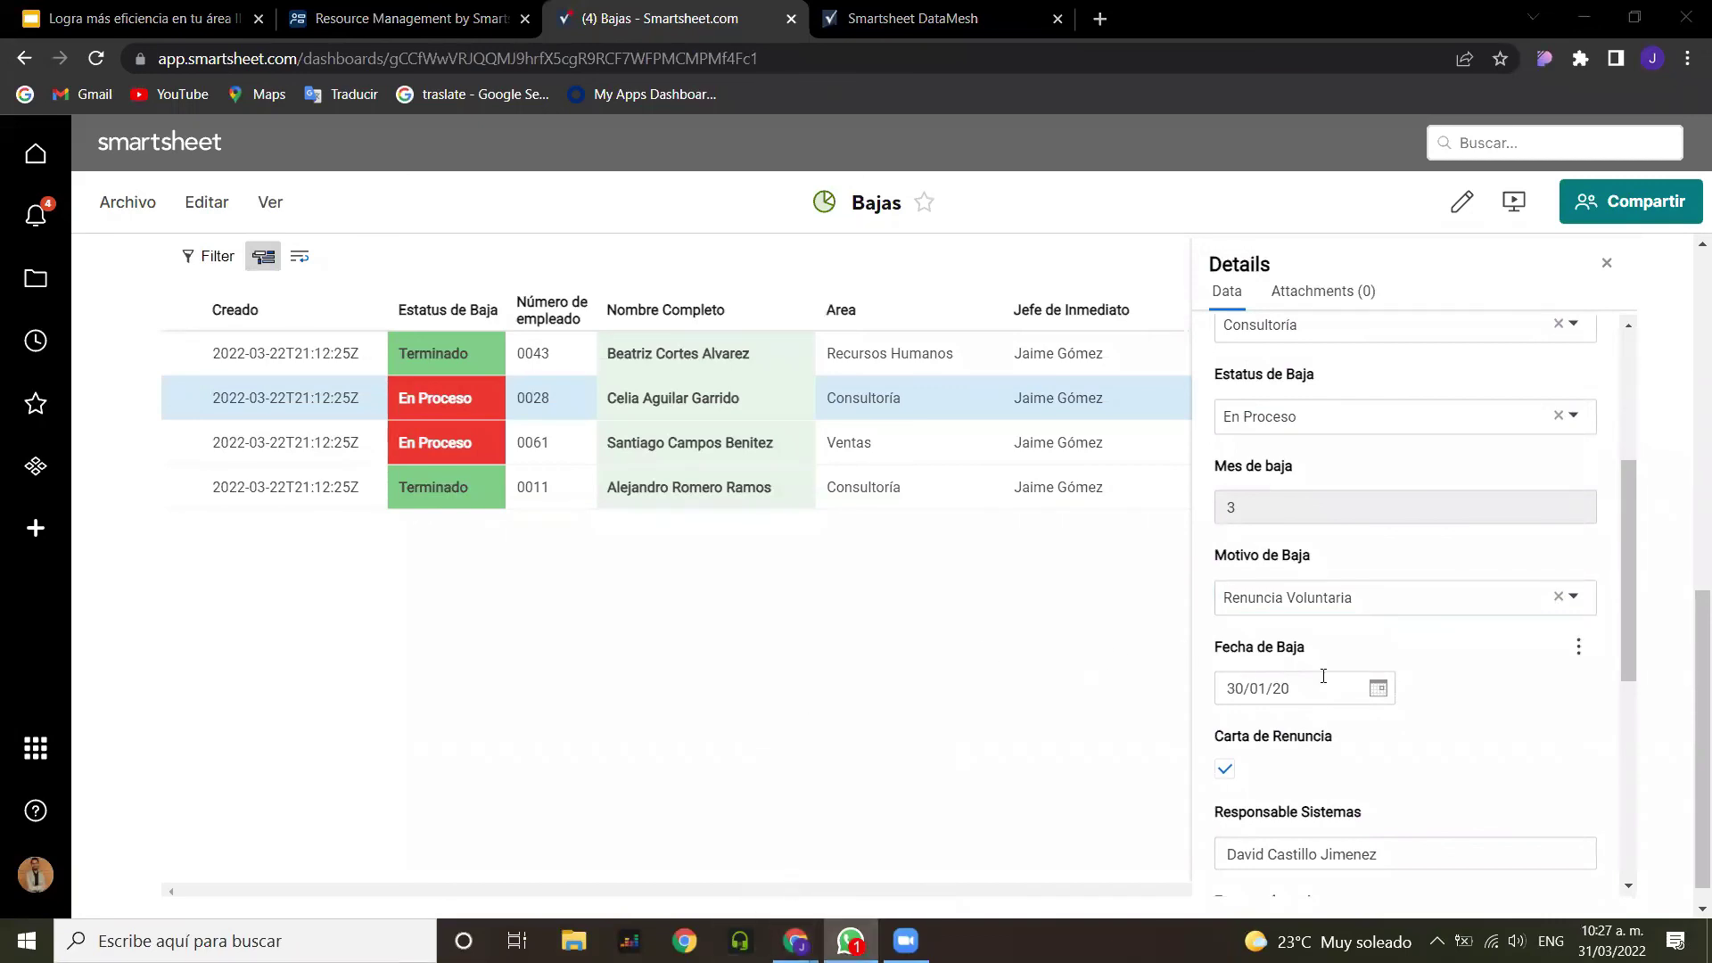
scroll(1415, 670, "down", 1)
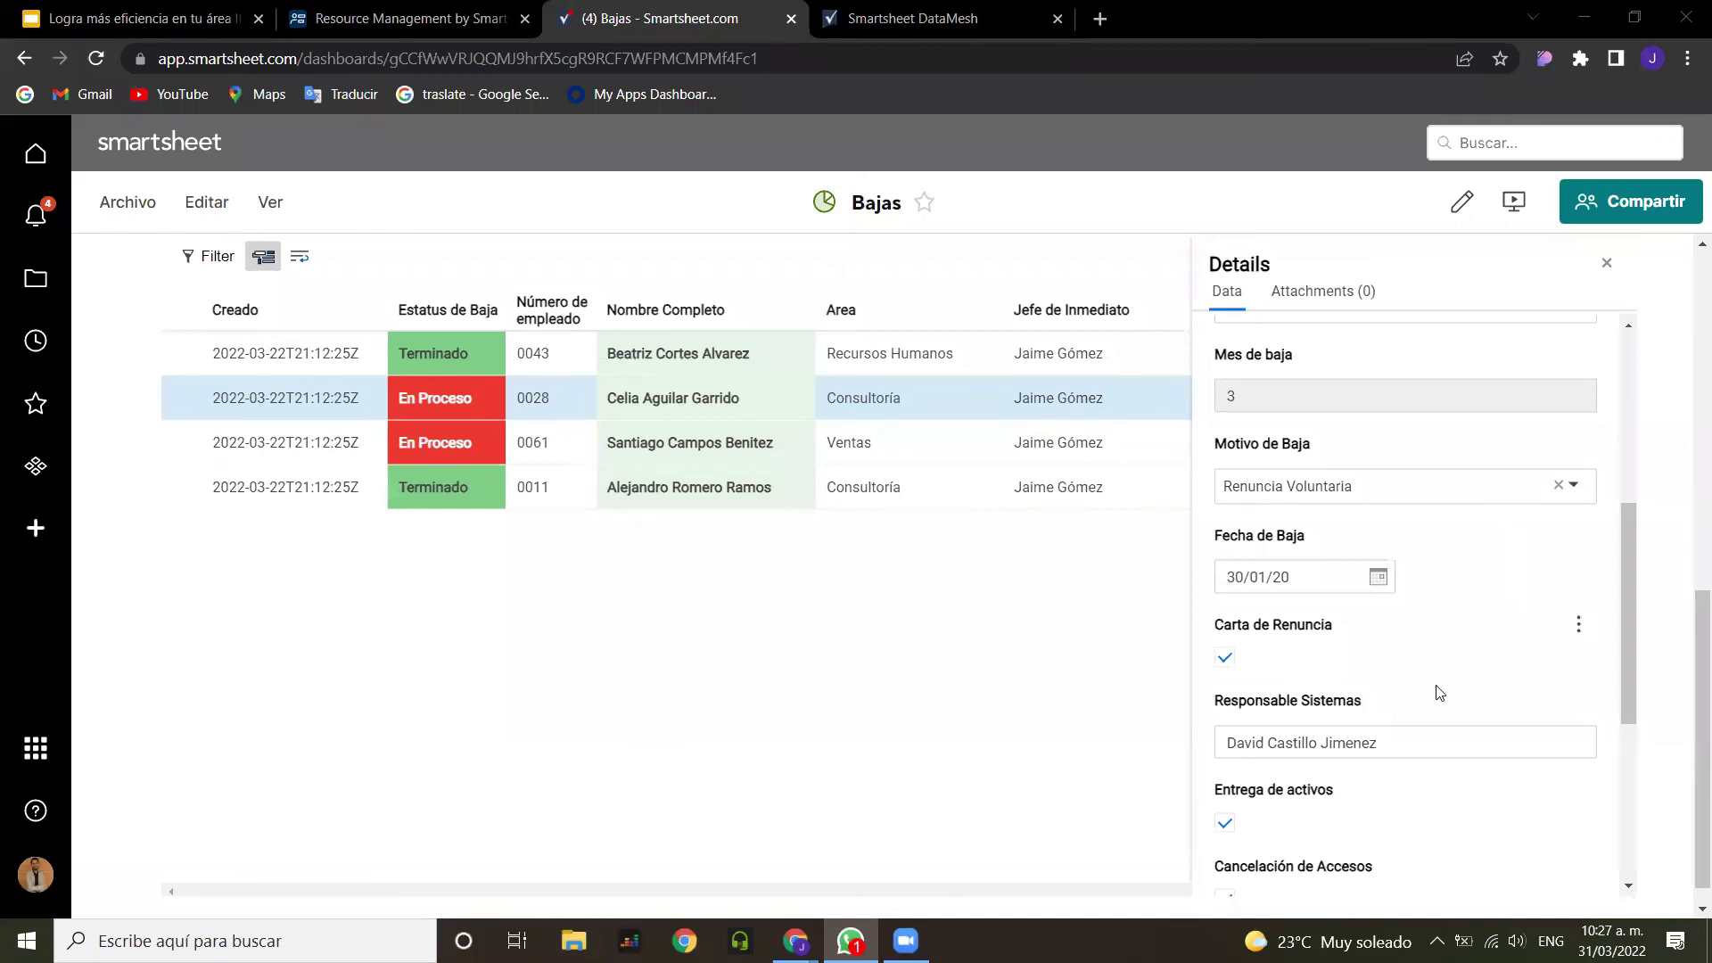
scroll(1418, 684, "down", 1)
scroll(1341, 589, "down", 2)
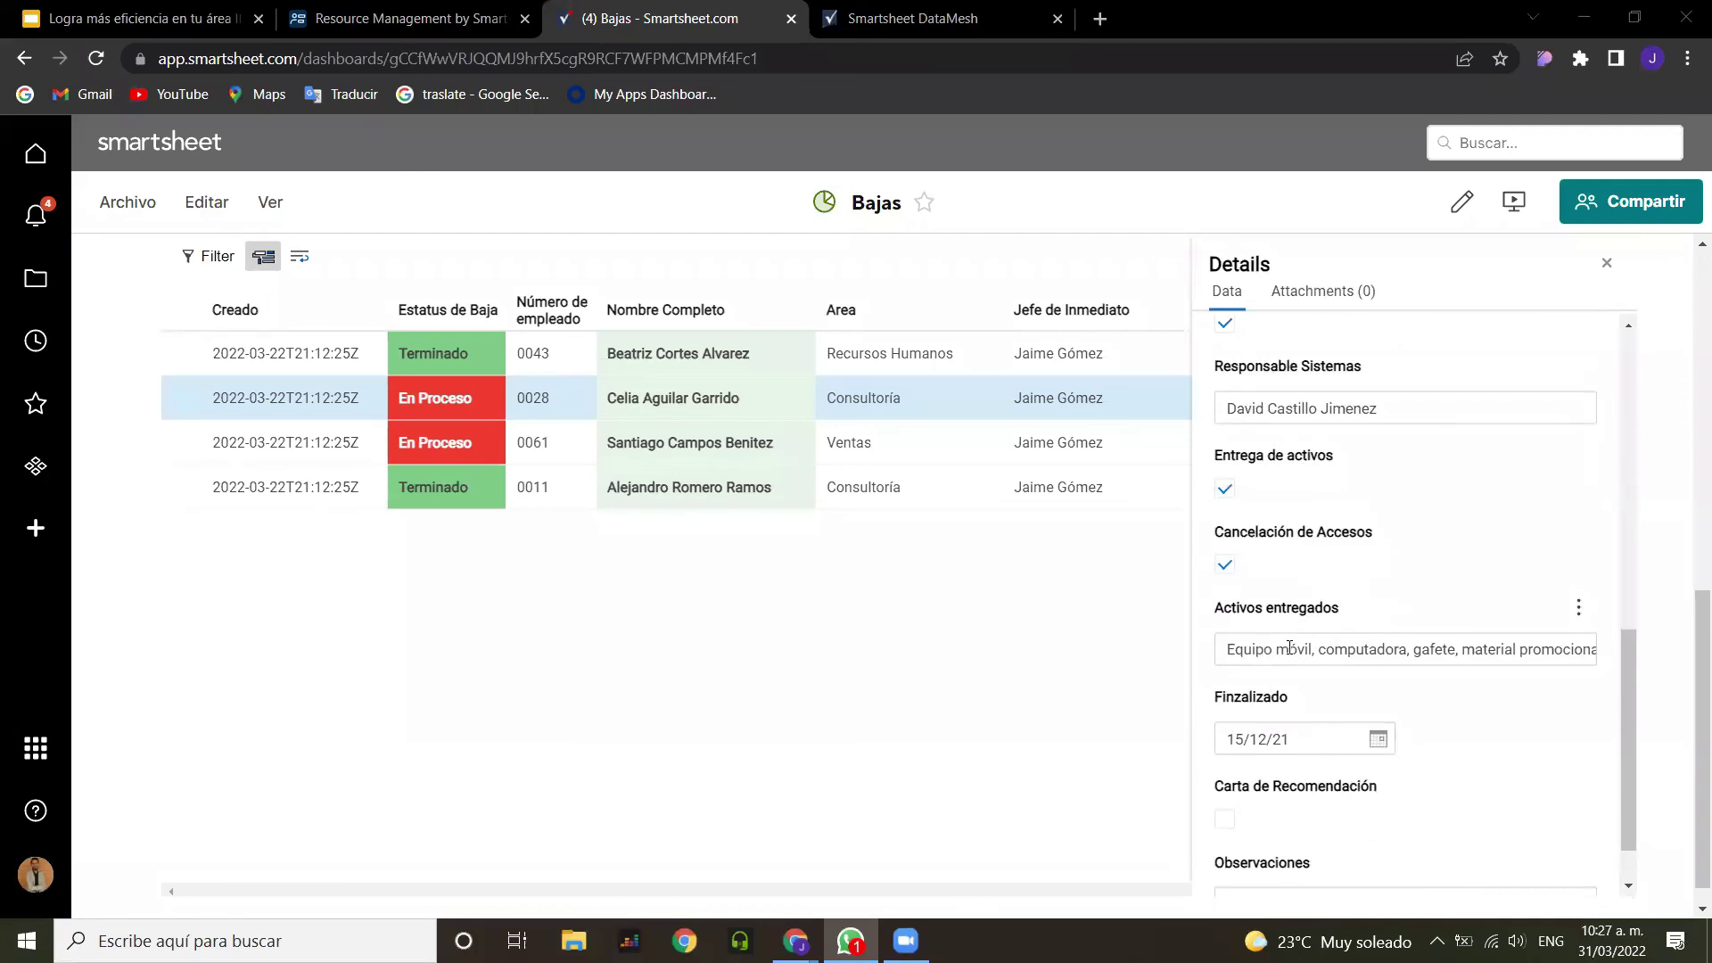
Step: Load the first row's details: Recursos Humanos, Terminado, Renuncia Voluntaria, baja 15/02/20, month 3
left_click(533, 361)
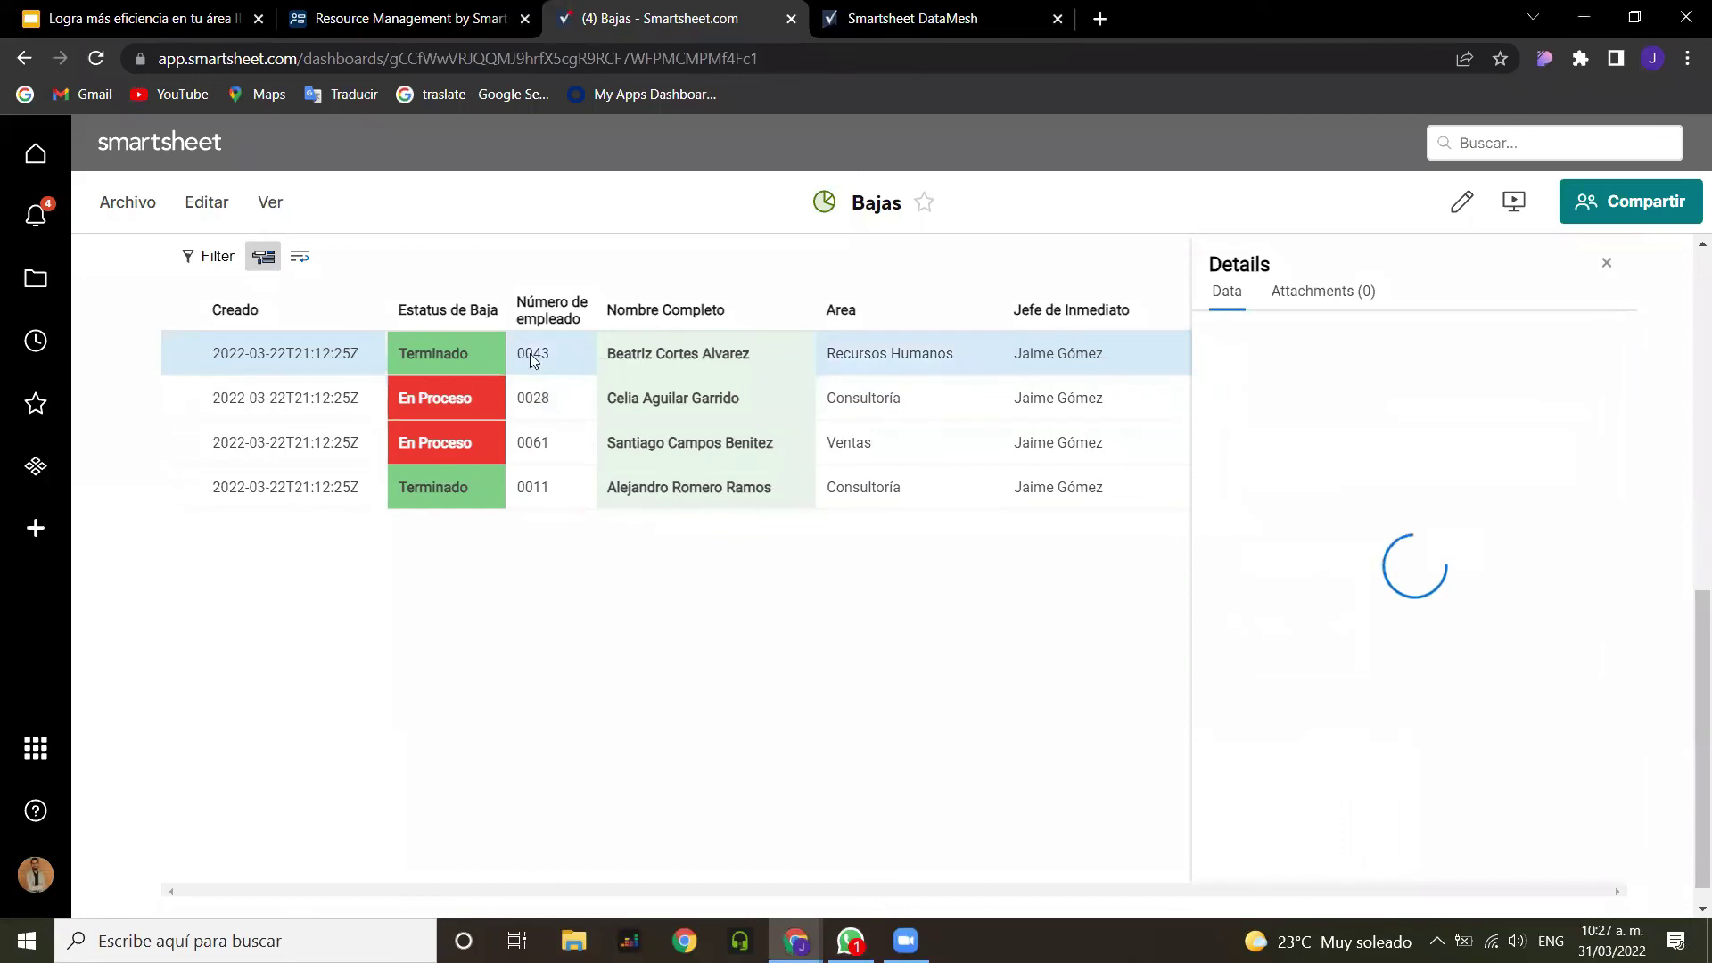
scroll(1333, 469, "down", 1)
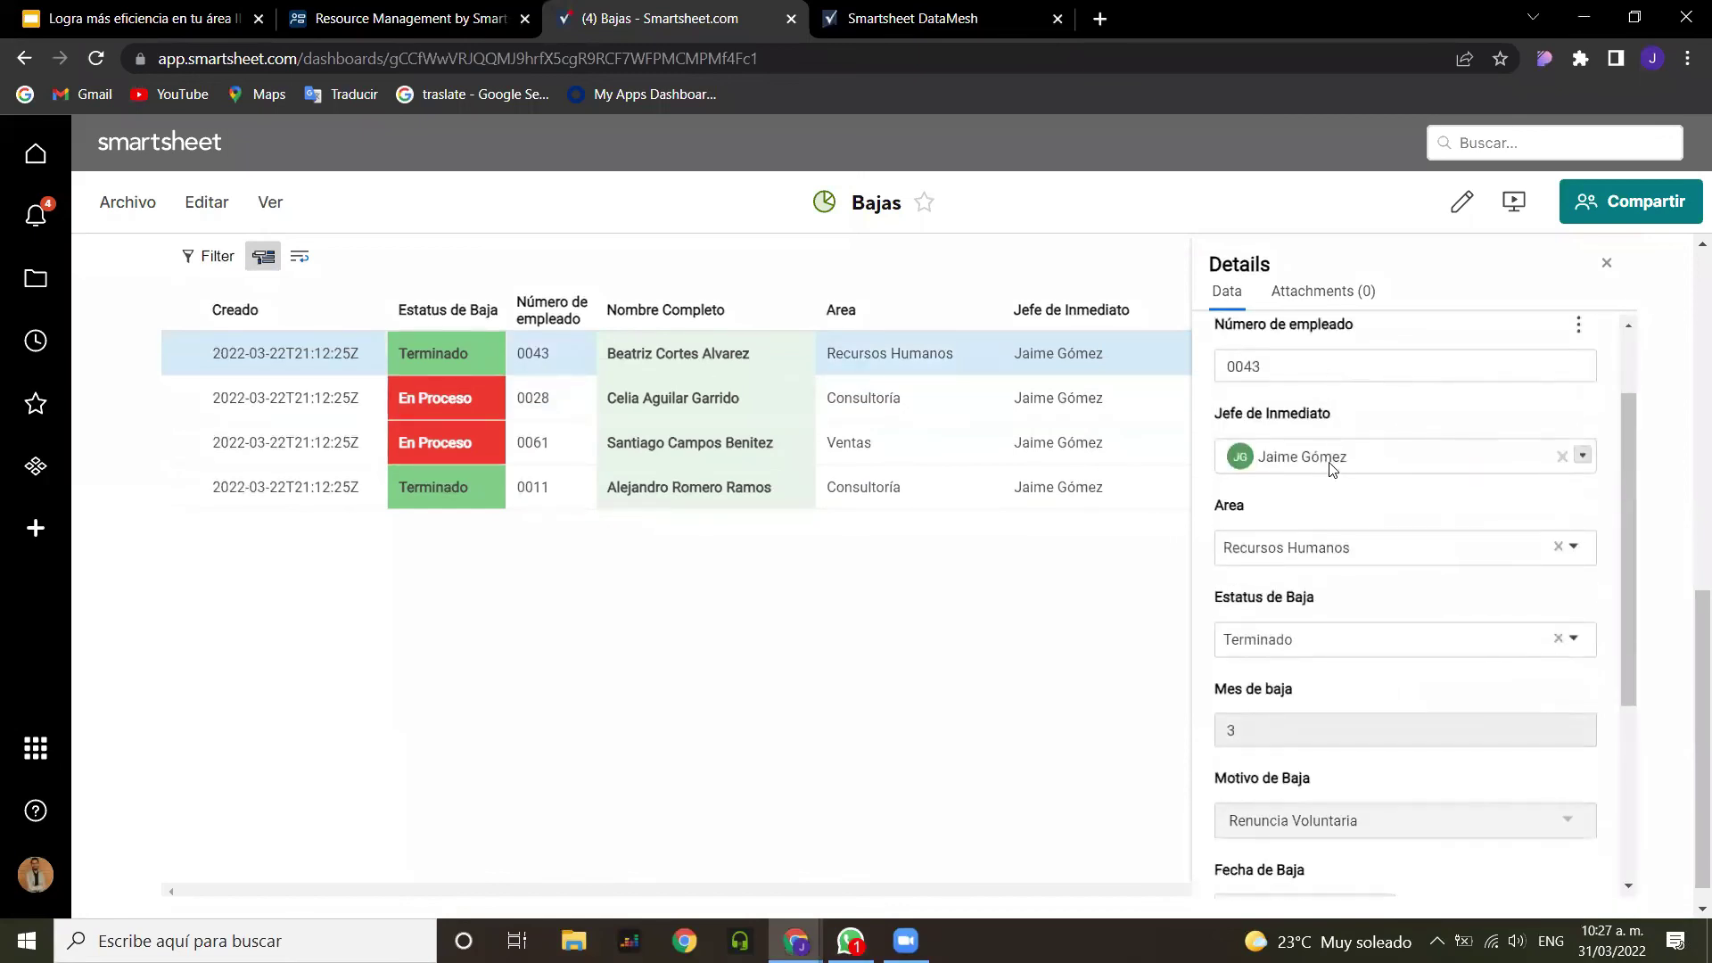
scroll(1332, 470, "down", 1)
scroll(1370, 578, "down", 1)
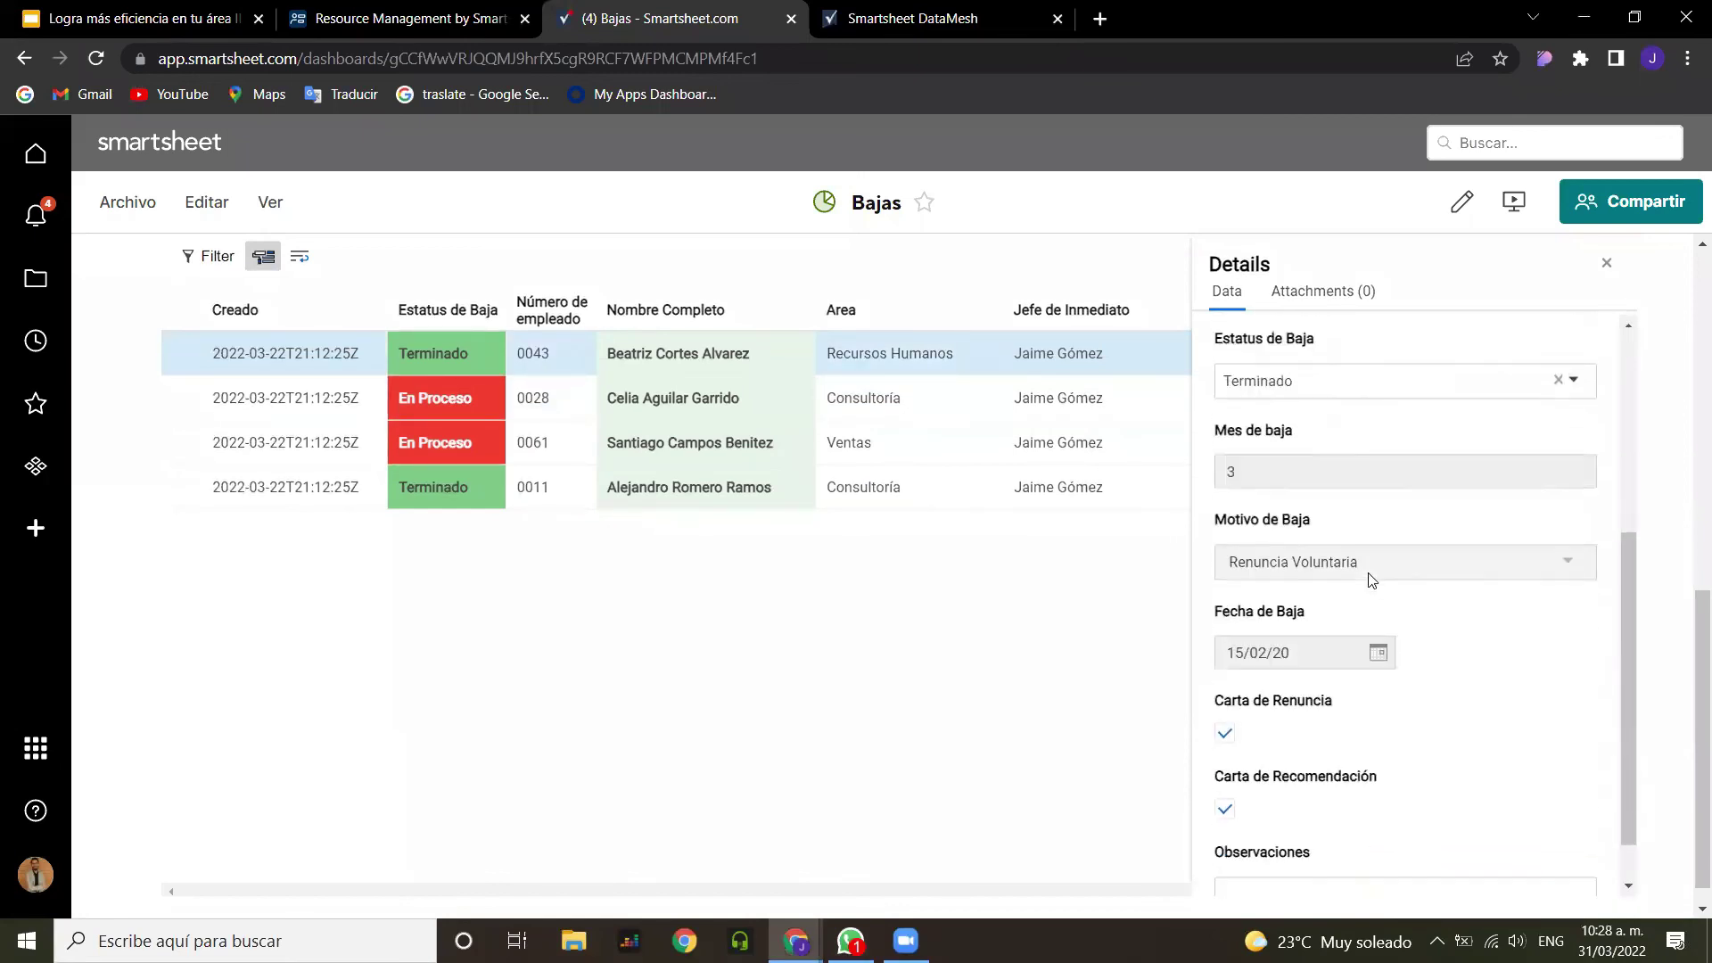
scroll(1371, 580, "down", 1)
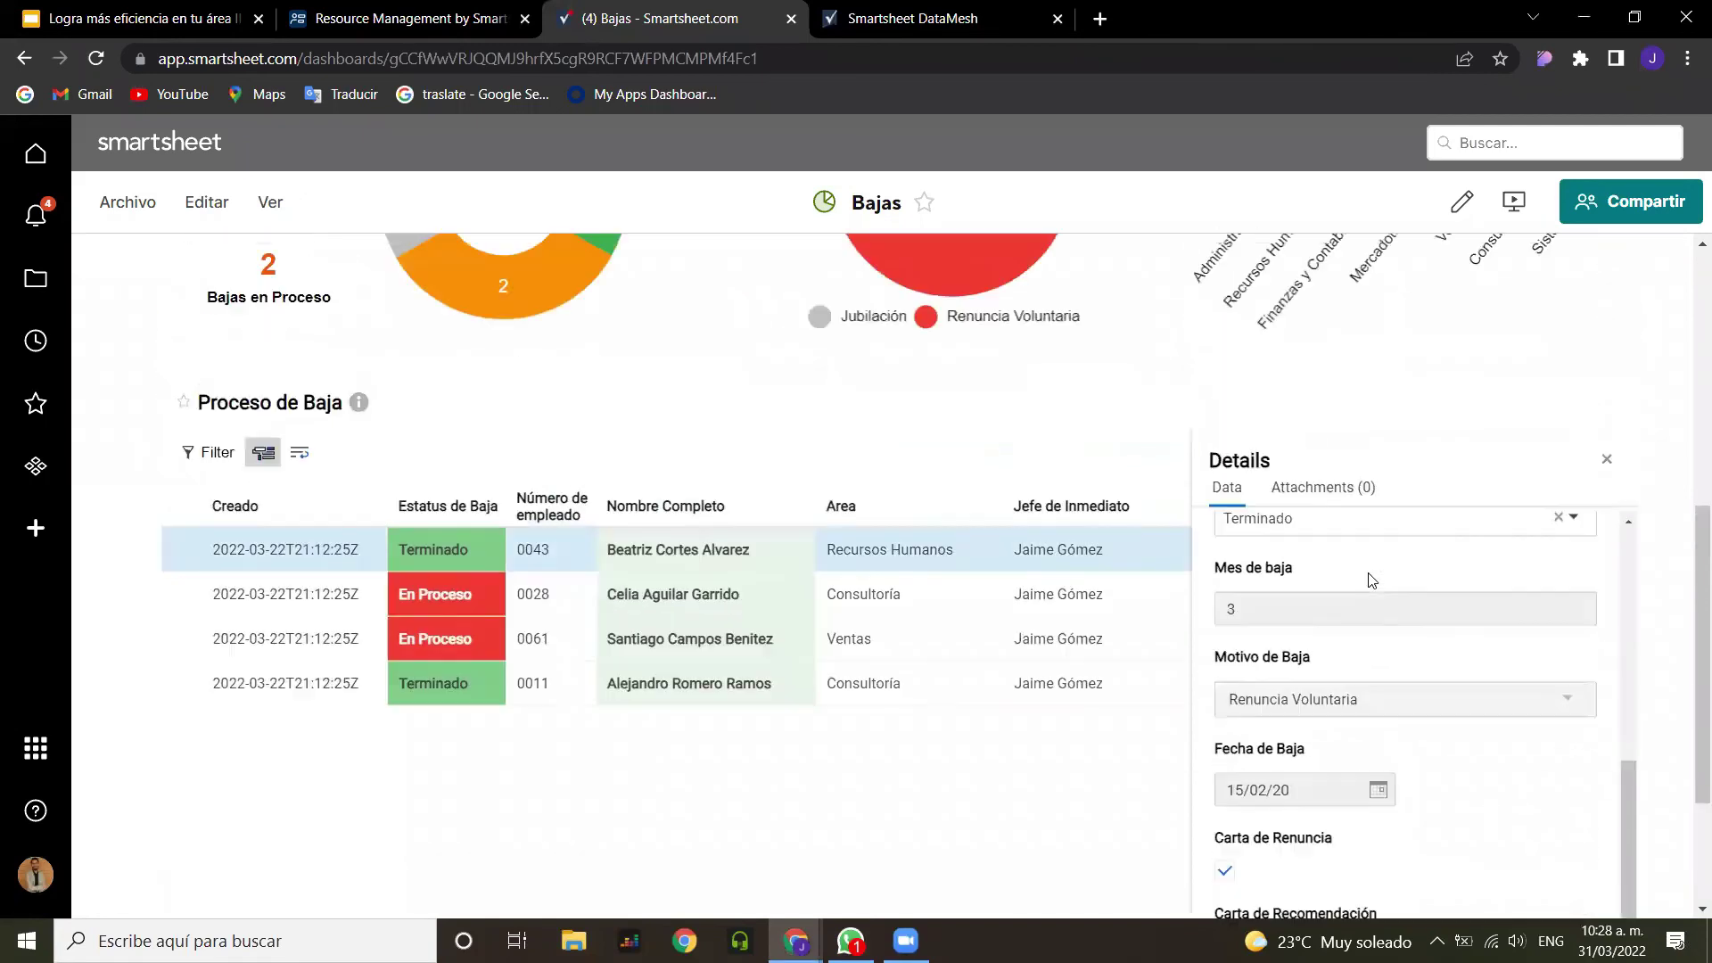
scroll(1370, 624, "up", 4)
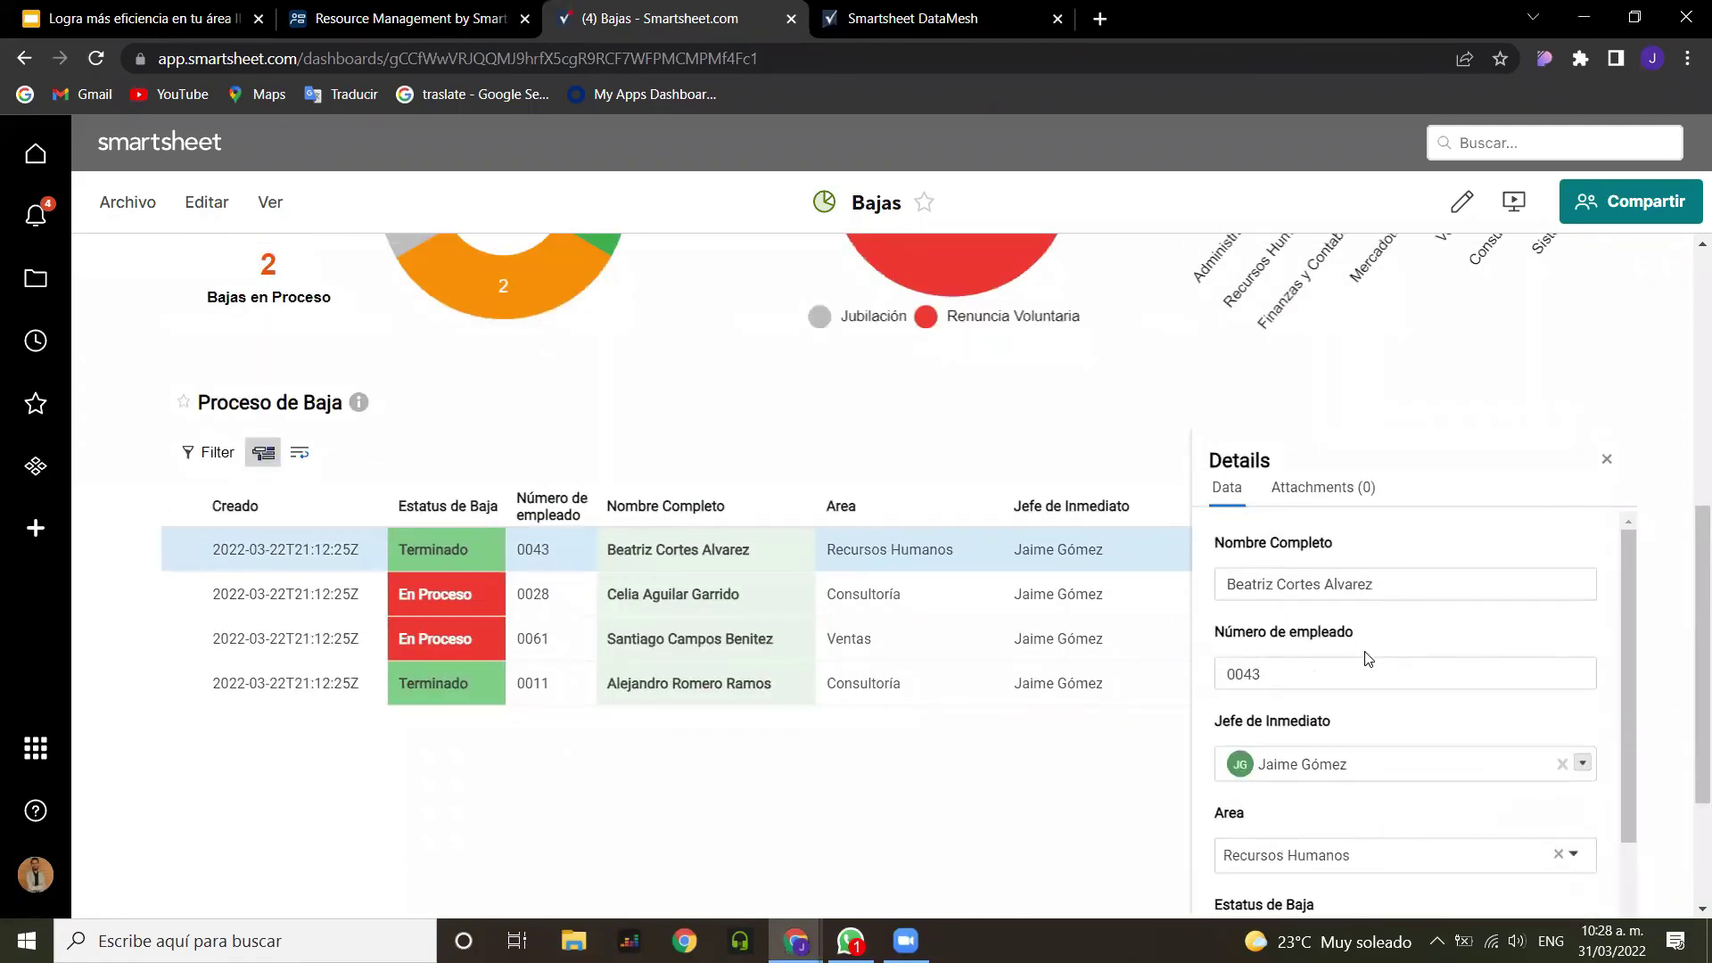
scroll(987, 658, "down", 1)
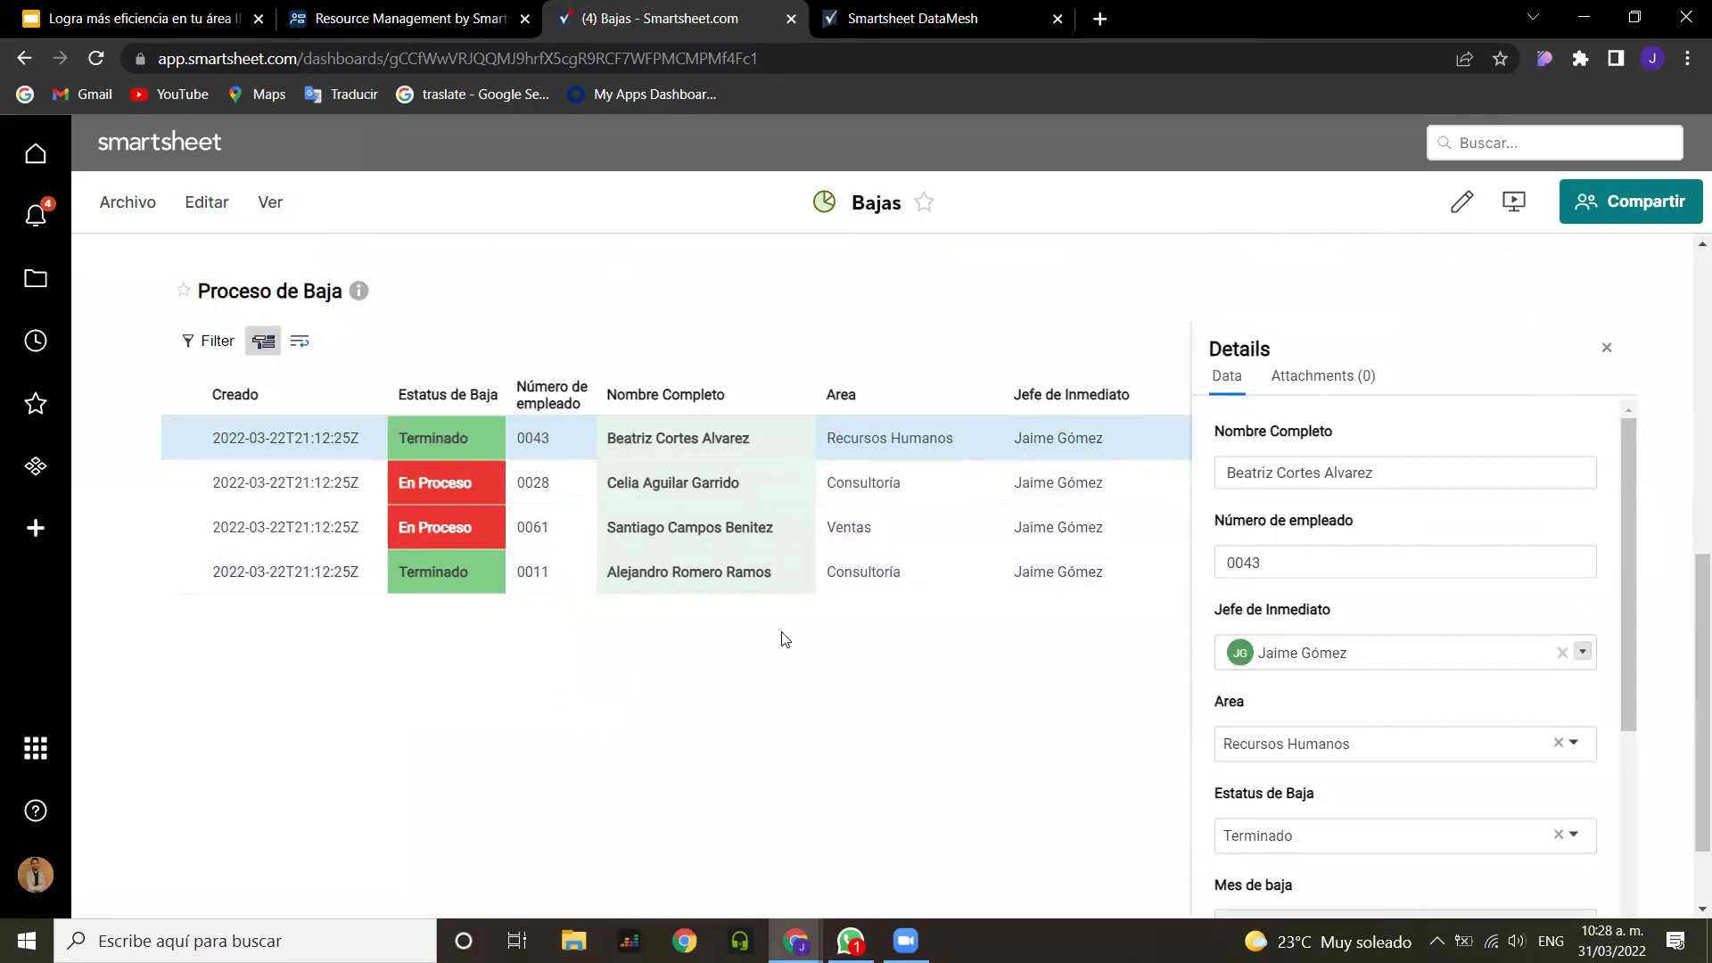
scroll(1384, 616, "down", 2)
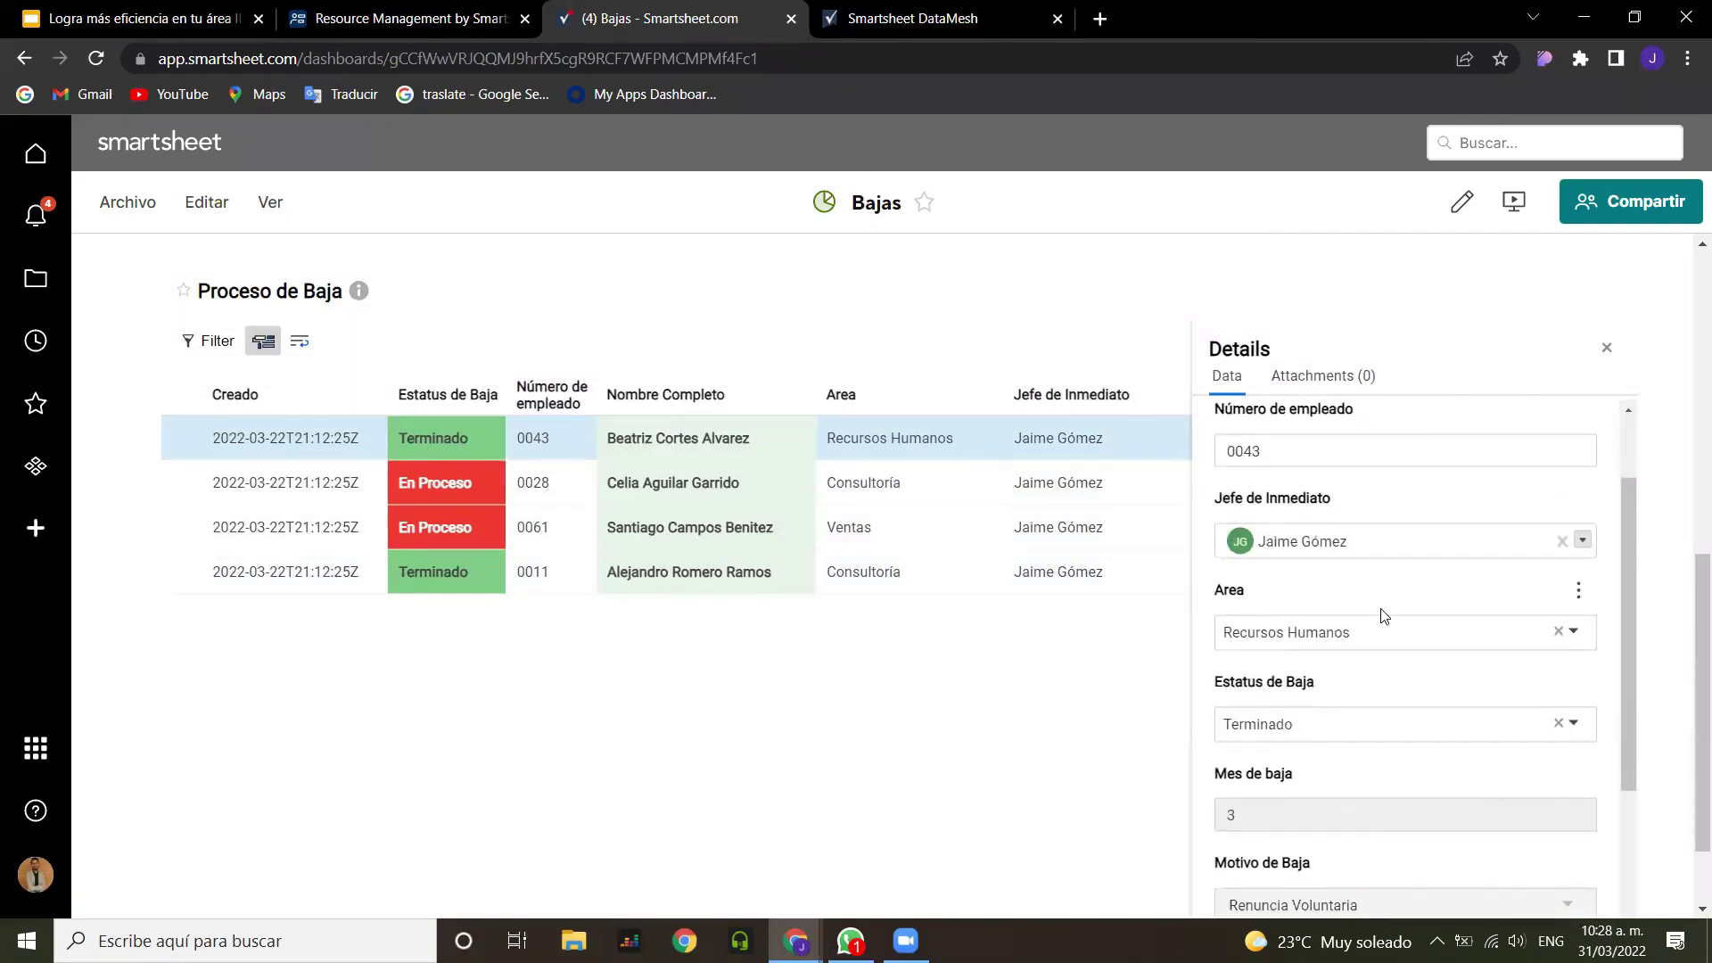